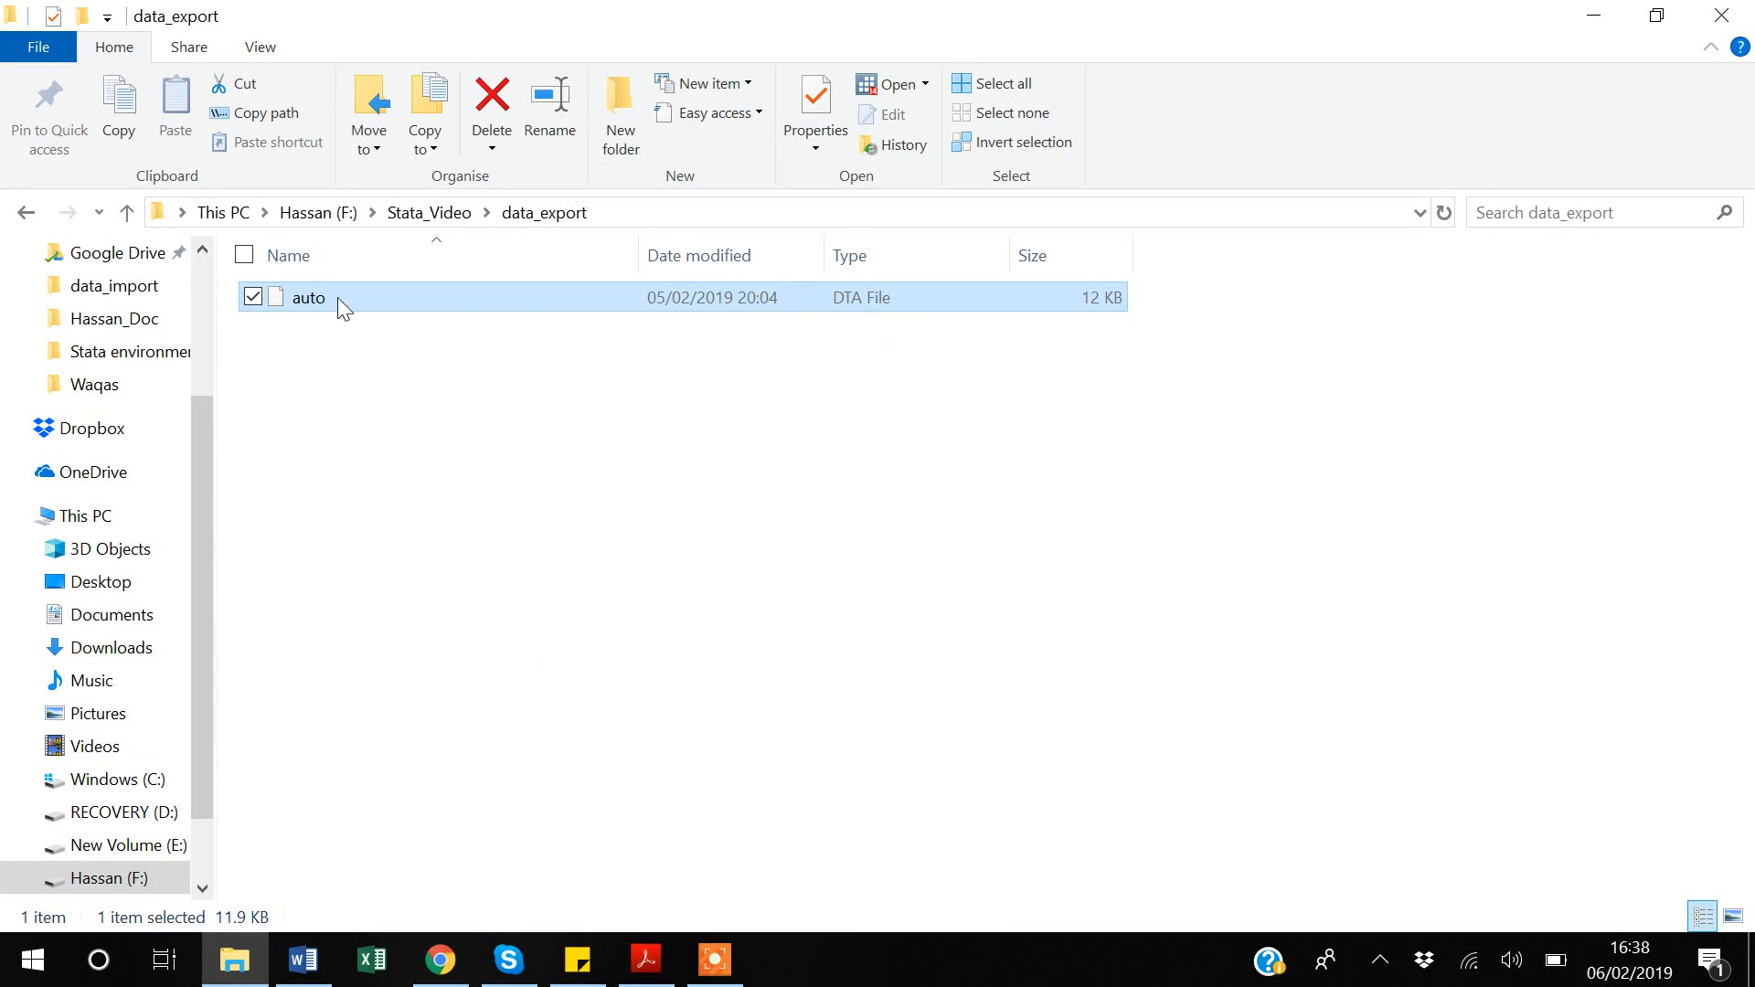
# - Open the auto.dta dataset from the data_export folder in Stata and widen the Variables and Properties area slightly
pyautogui.moveTo(337, 298)
pyautogui.doubleClick(311, 304)
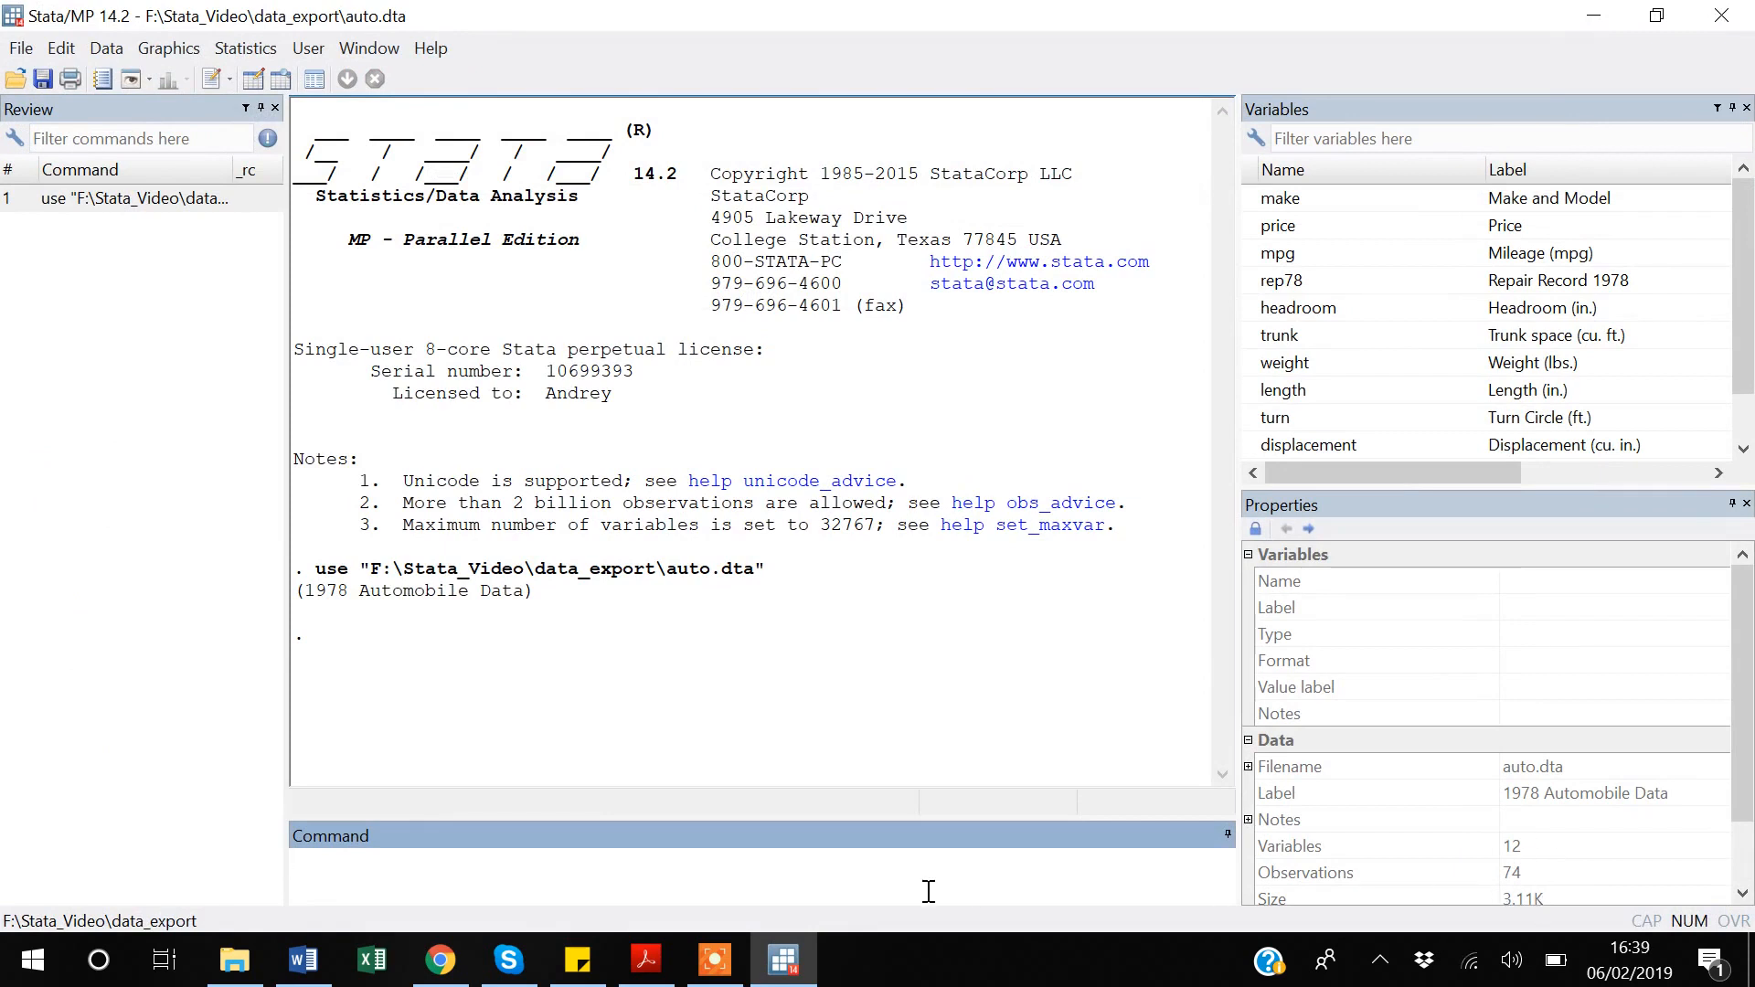
pyautogui.moveTo(1241, 413); pyautogui.dragTo(1181, 419)
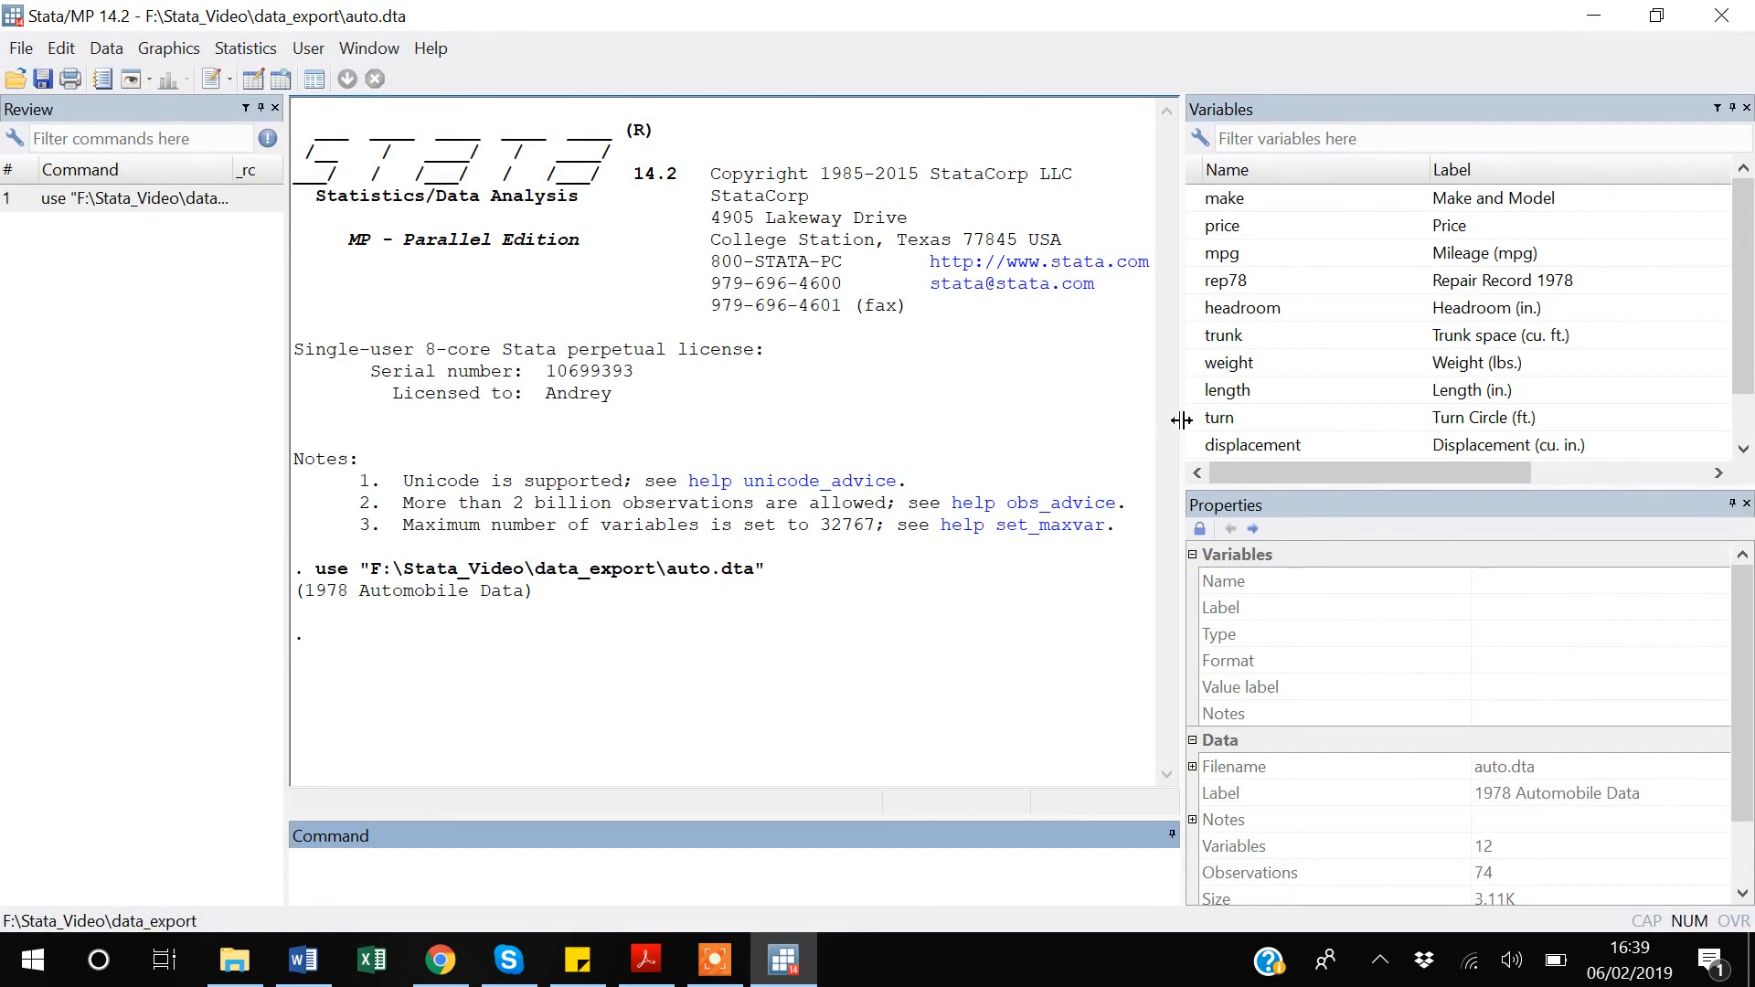
pyautogui.moveTo(1181, 419); pyautogui.dragTo(1198, 418)
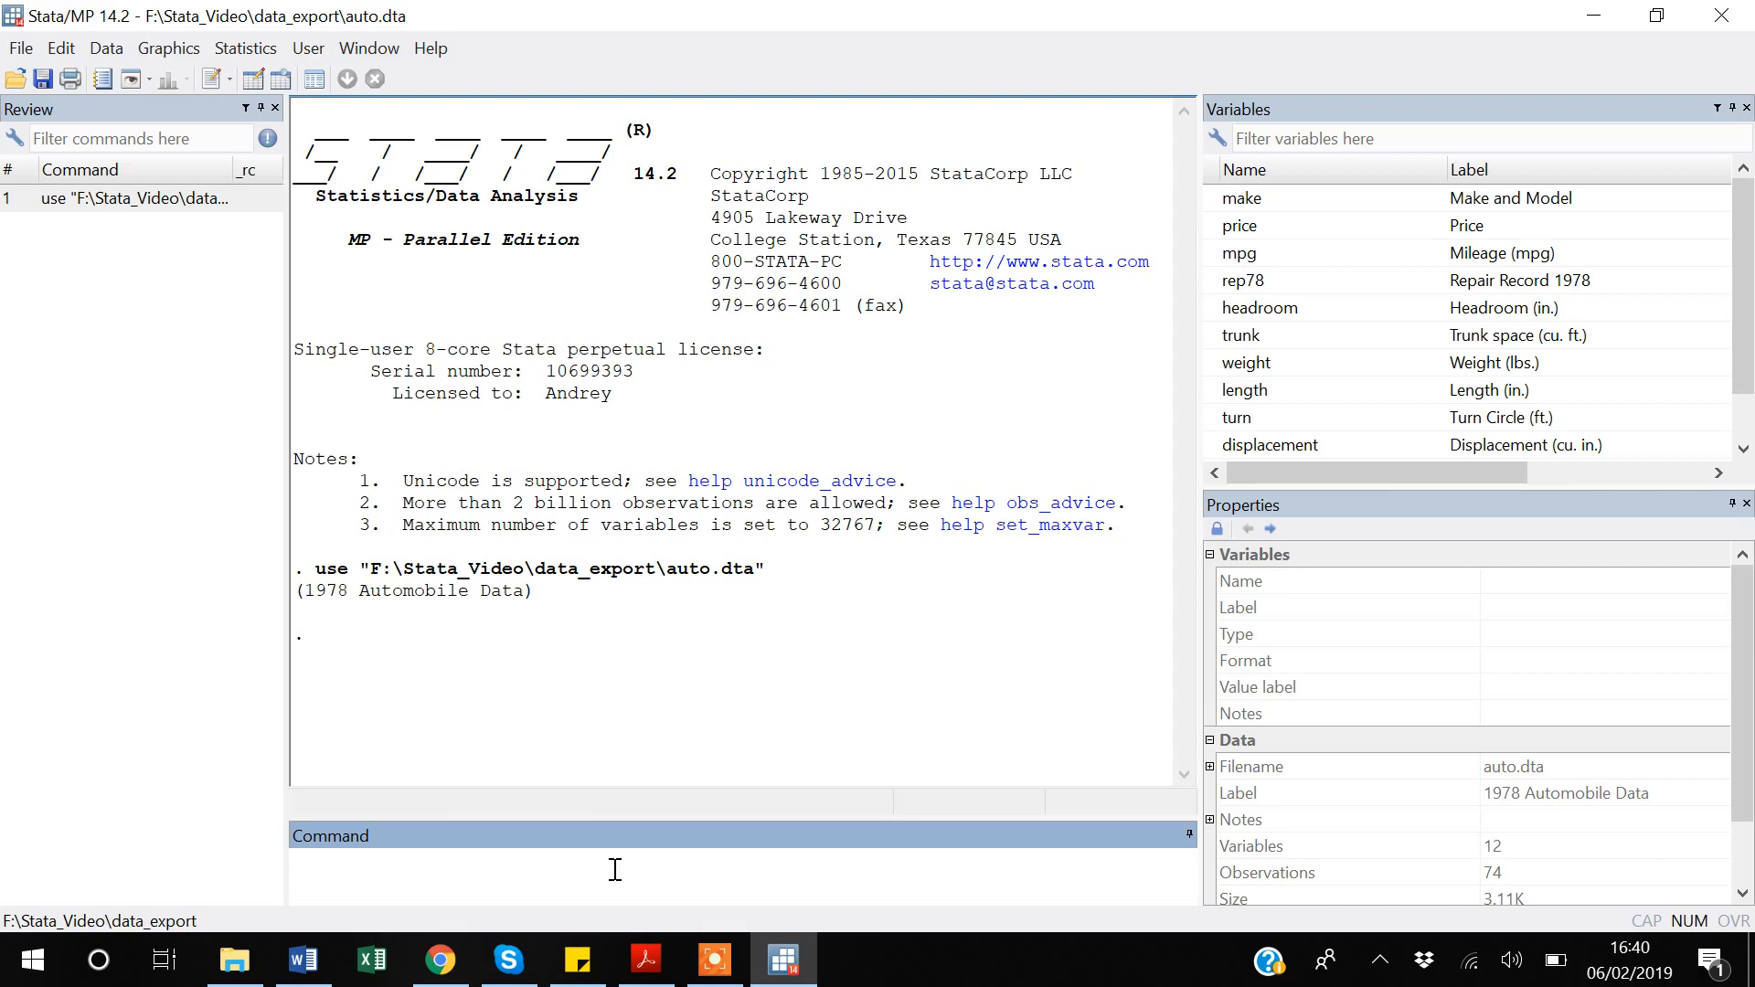
# - Browse the loaded dataset with the br command, then close the Data Editor
pyautogui.write('br')
pyautogui.press('Return')
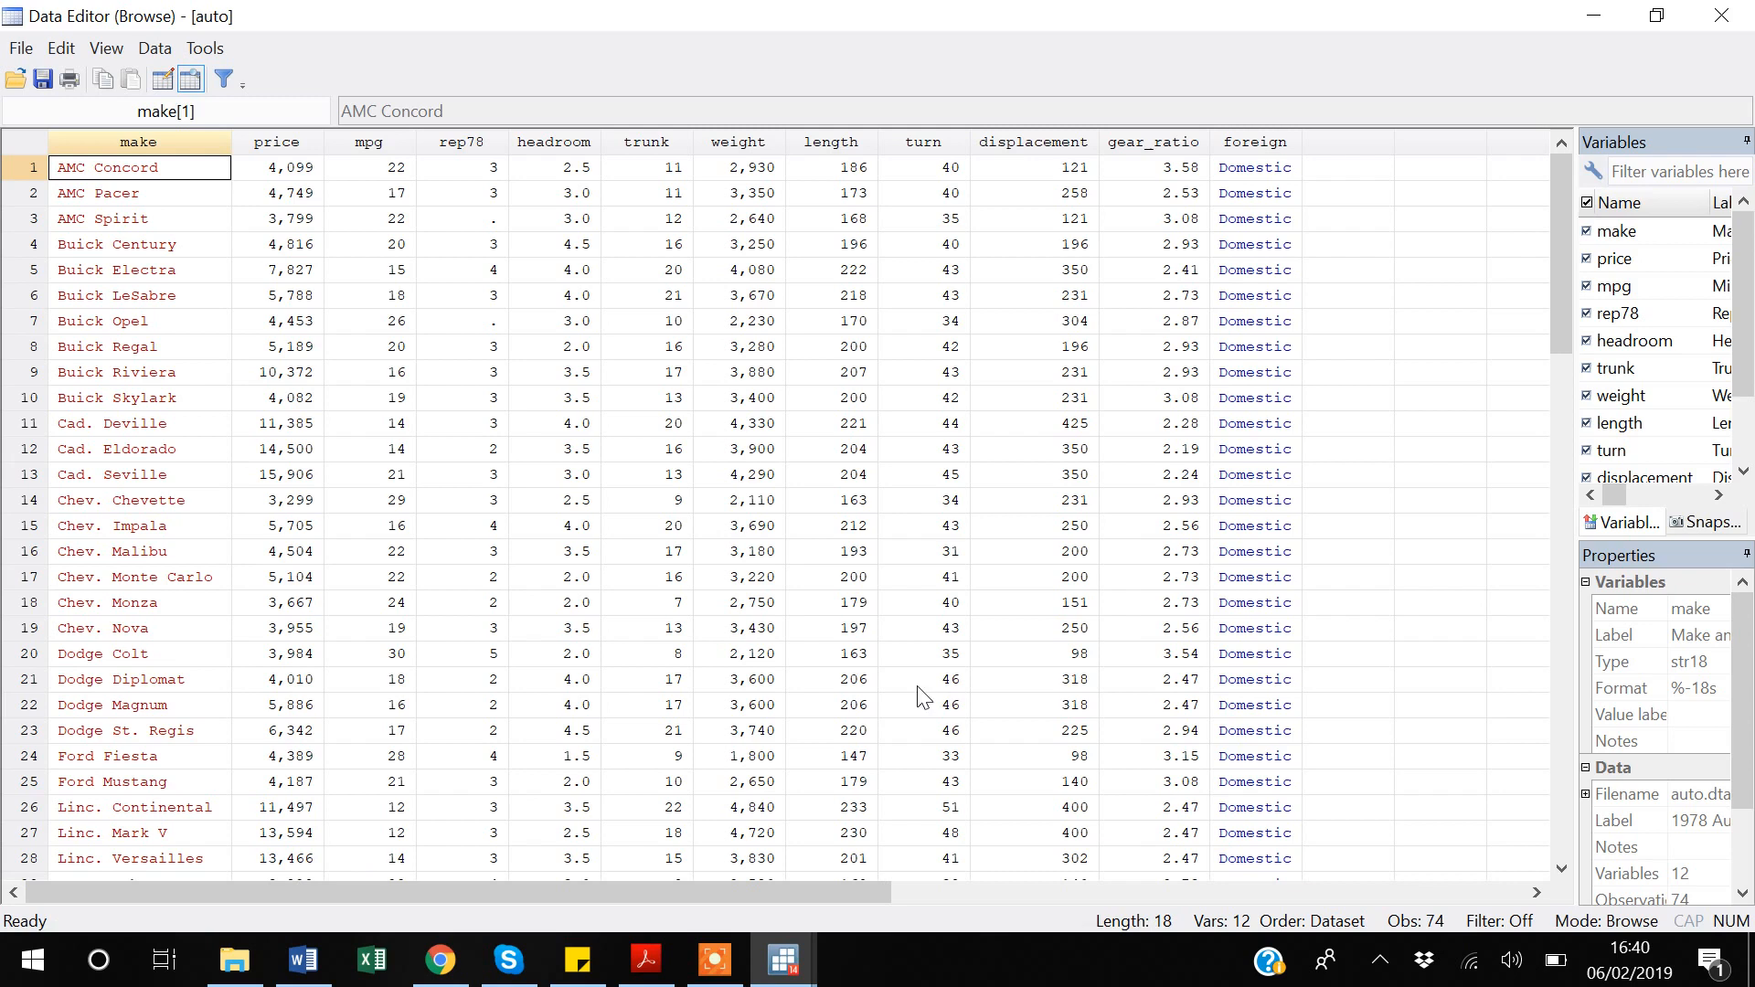
pyautogui.click(1719, 17)
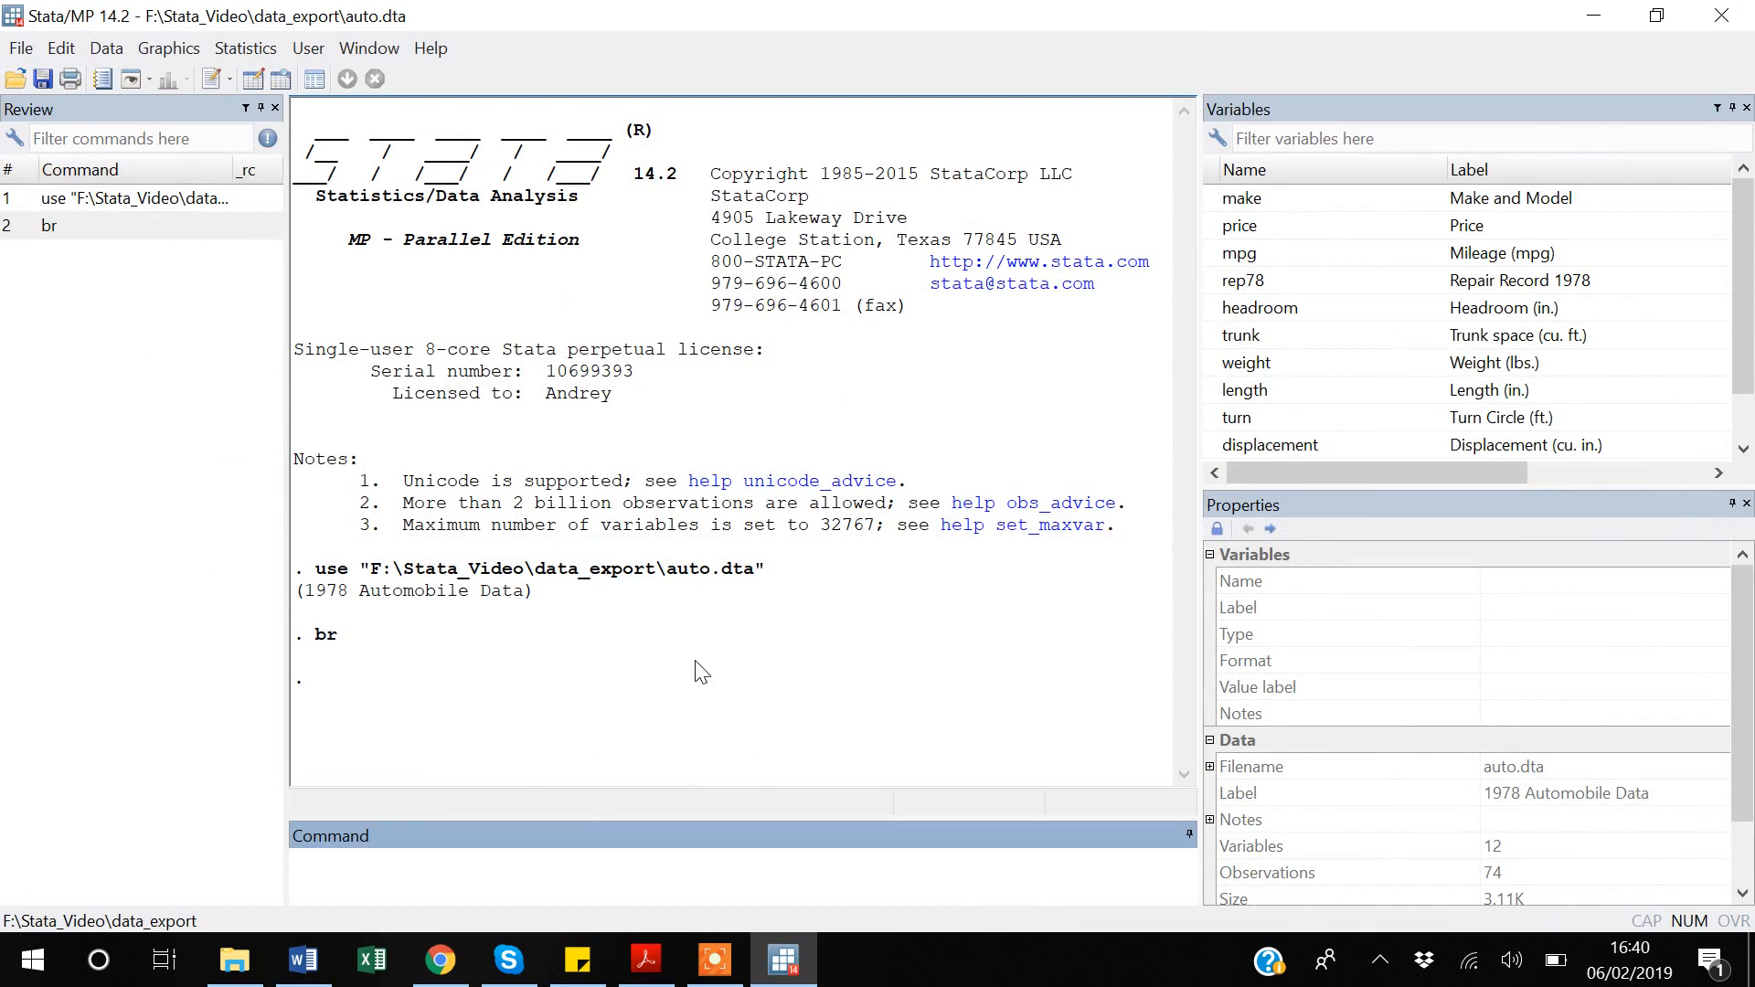
# - Run help br, review the browse syntax and its allowed abbreviation, and close the help viewer
pyautogui.write('help br')
pyautogui.press('Return')
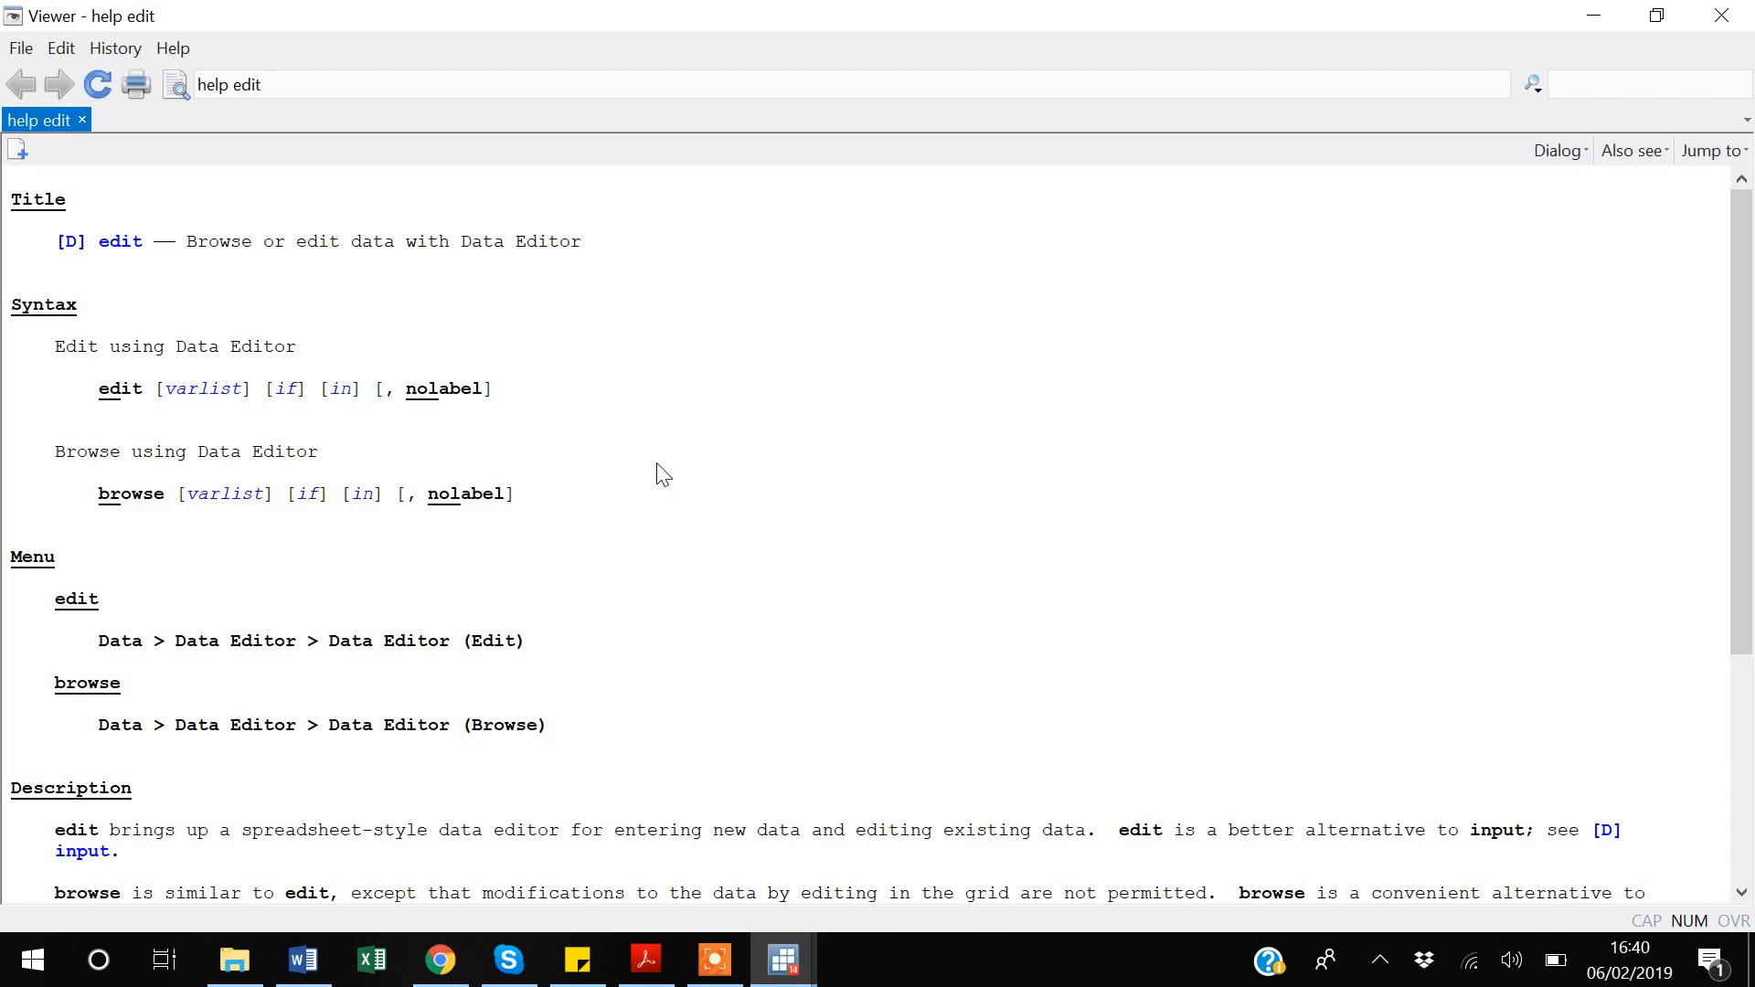
pyautogui.scroll(-1, 664, 475)
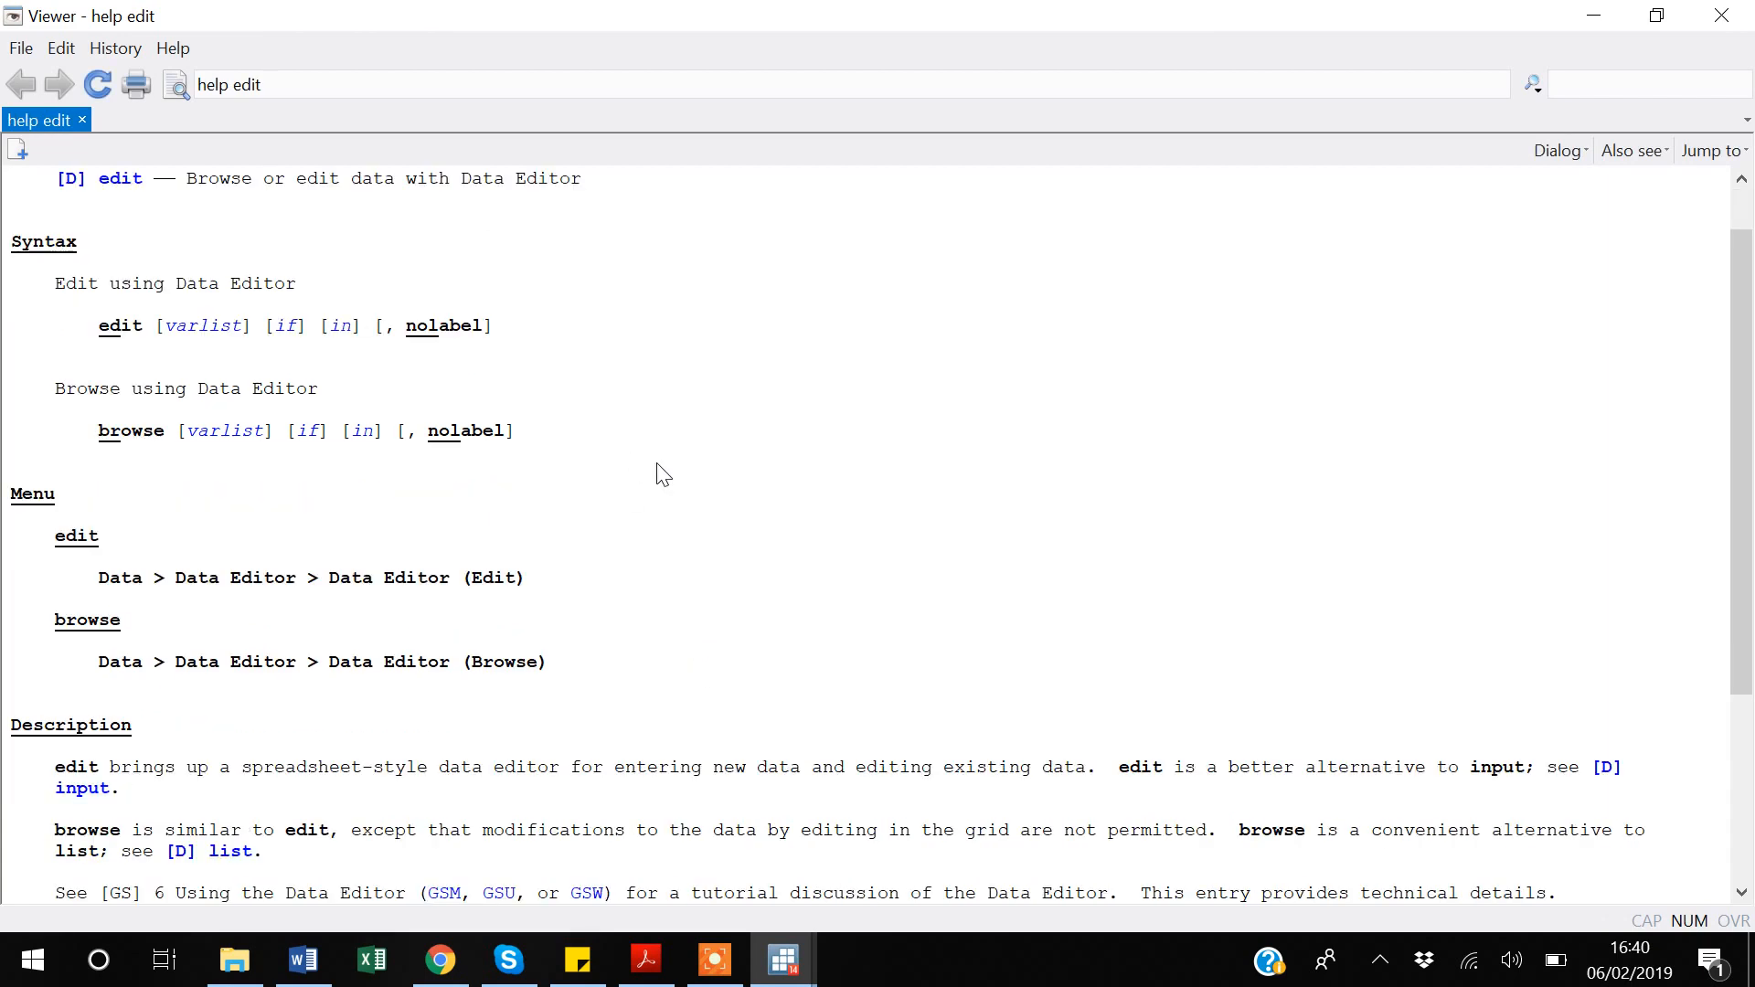
pyautogui.scroll(1, 664, 475)
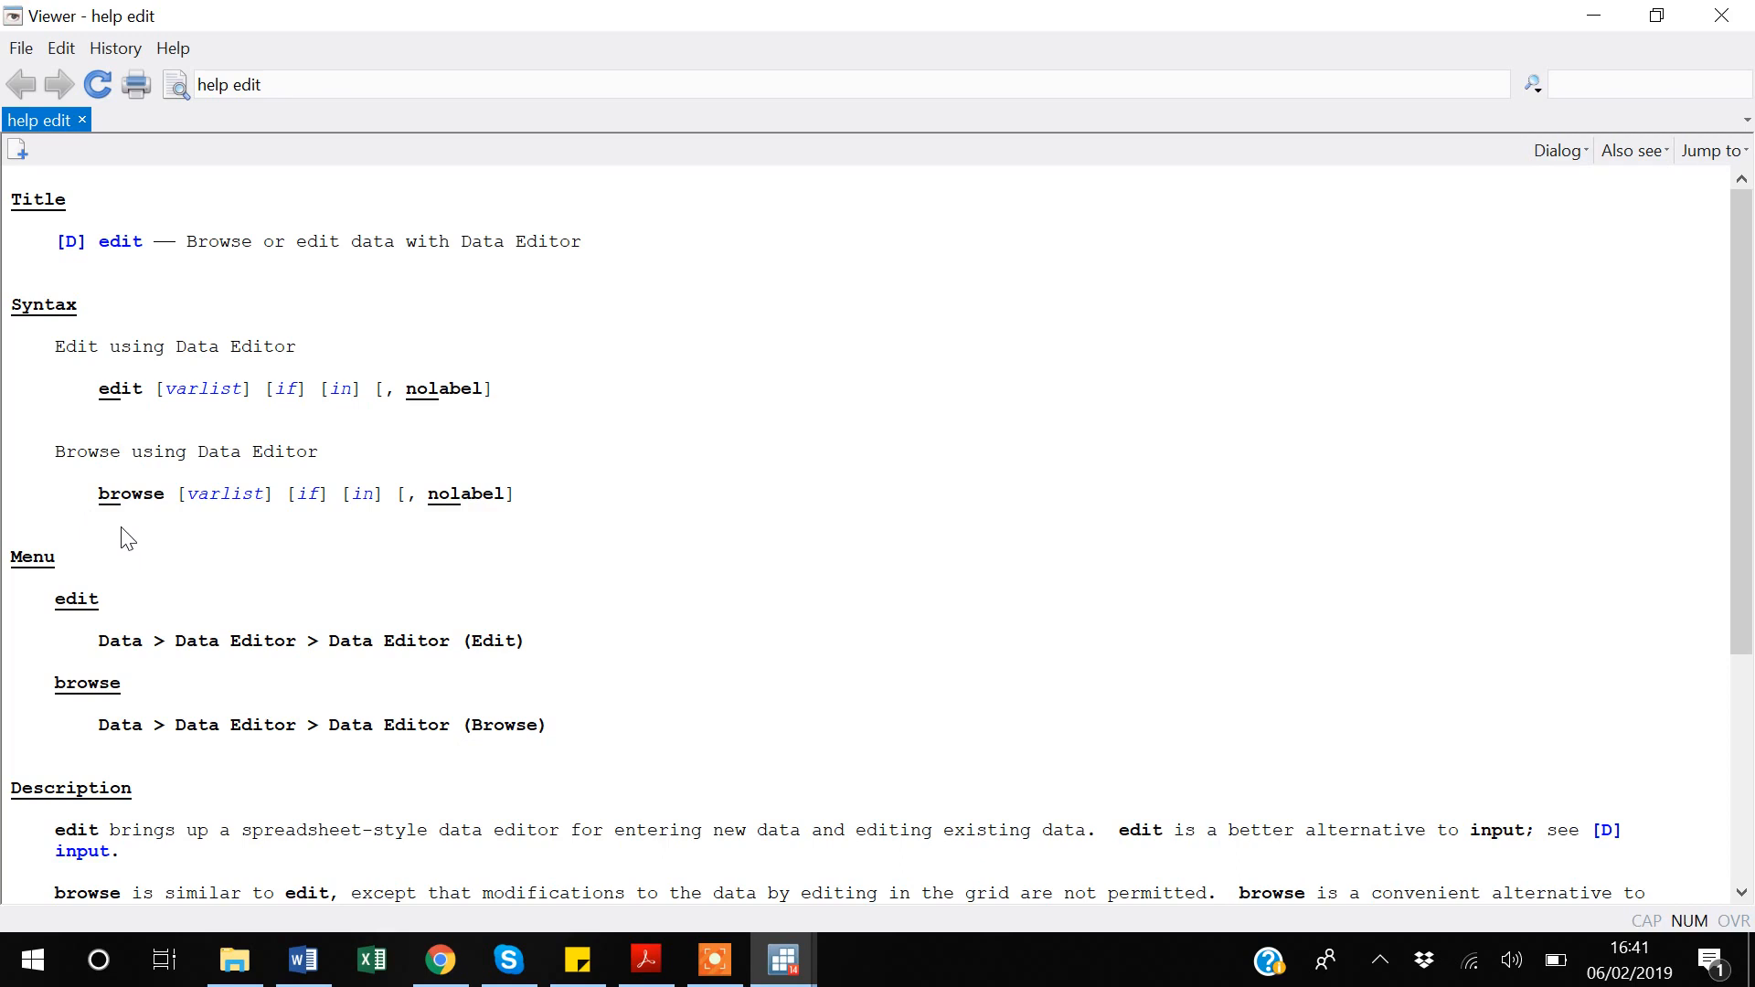
pyautogui.click(1720, 25)
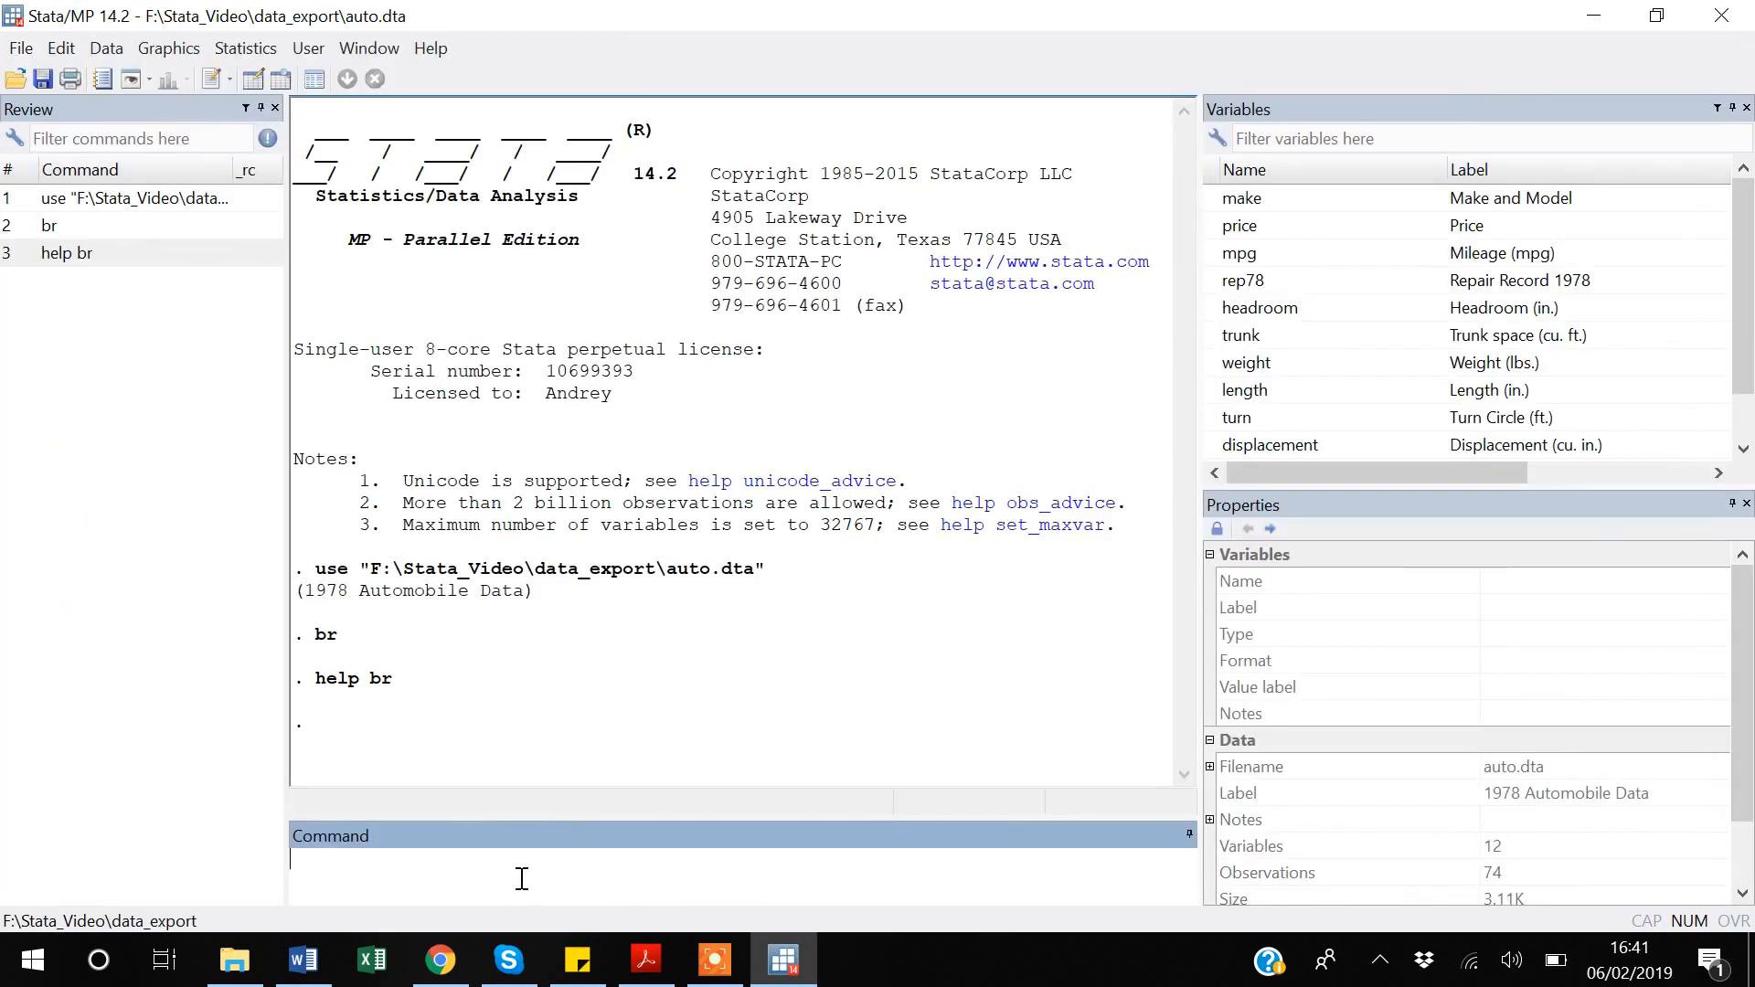
# - Browse the dataset again with br and examine the first observation's variables from make across to foreign
pyautogui.write('br')
pyautogui.press('Return')
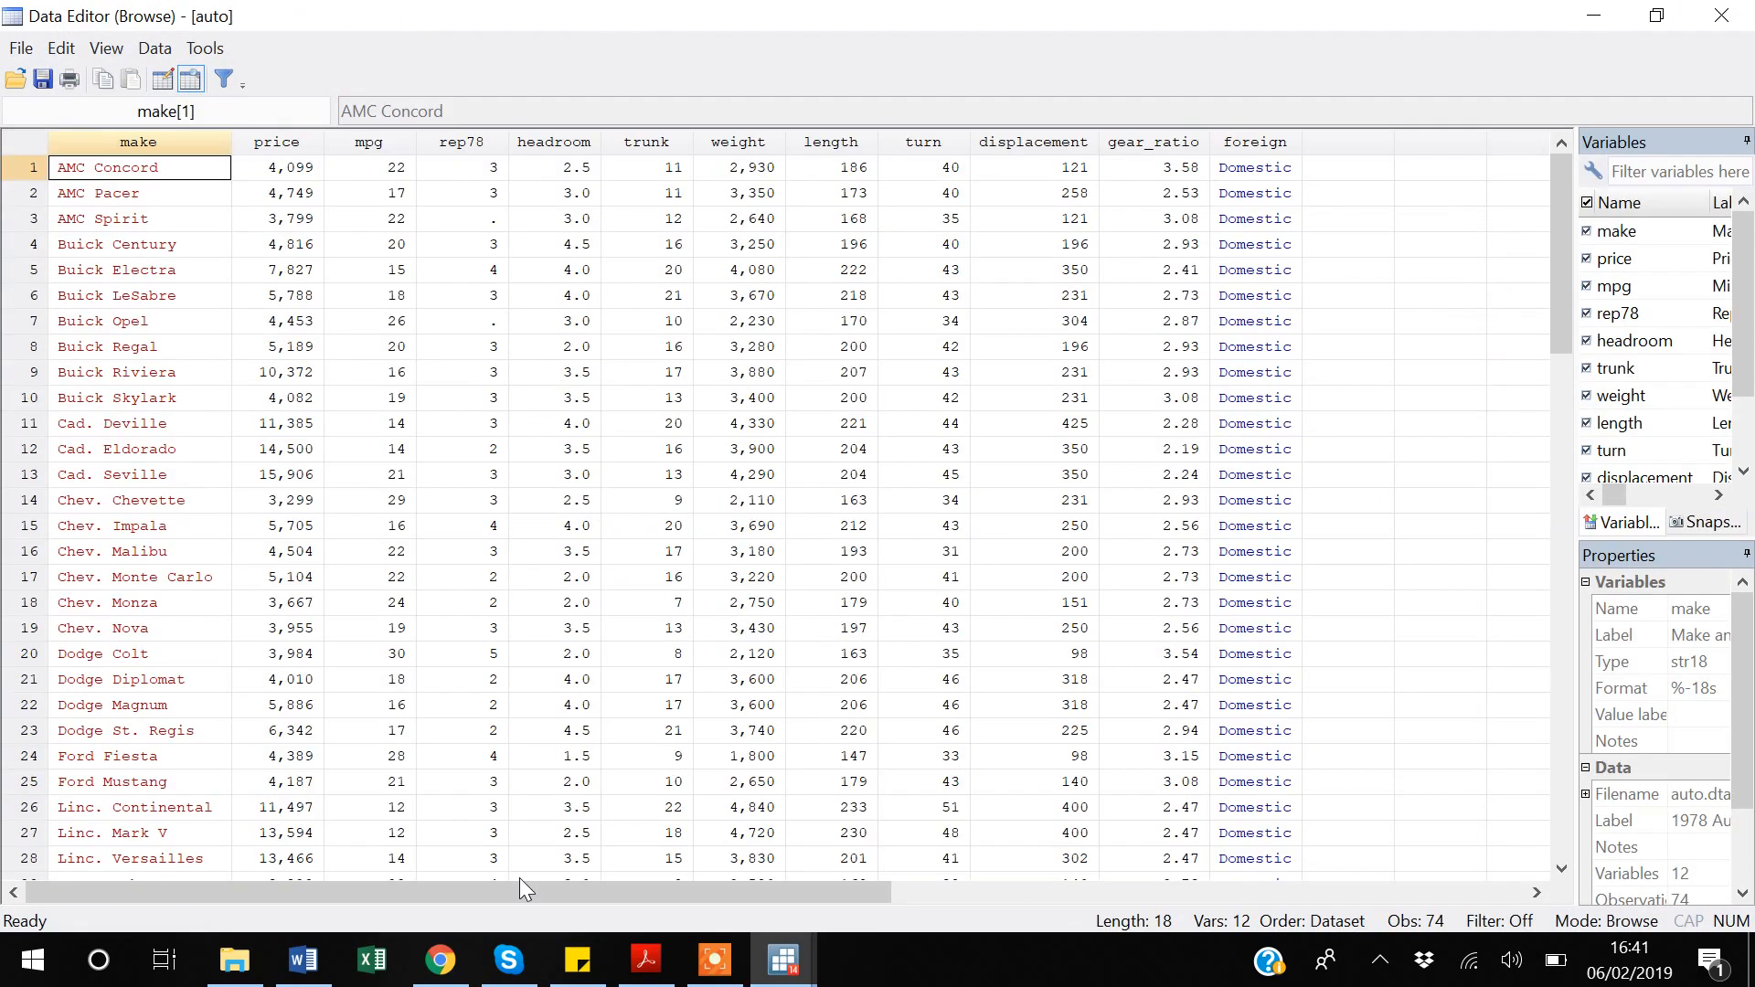
pyautogui.press('Right')
pyautogui.press('Right')
pyautogui.press('Right')
pyautogui.press('Right')
pyautogui.press('Right')
pyautogui.press('Right')
pyautogui.press('Right')
pyautogui.press('Right')
pyautogui.press('Right')
pyautogui.press('Right')
pyautogui.press('Right')
pyautogui.press('Down')
pyautogui.press('Down')
pyautogui.press('Down')
pyautogui.press('Up')
pyautogui.press('Up')
pyautogui.press('Up')
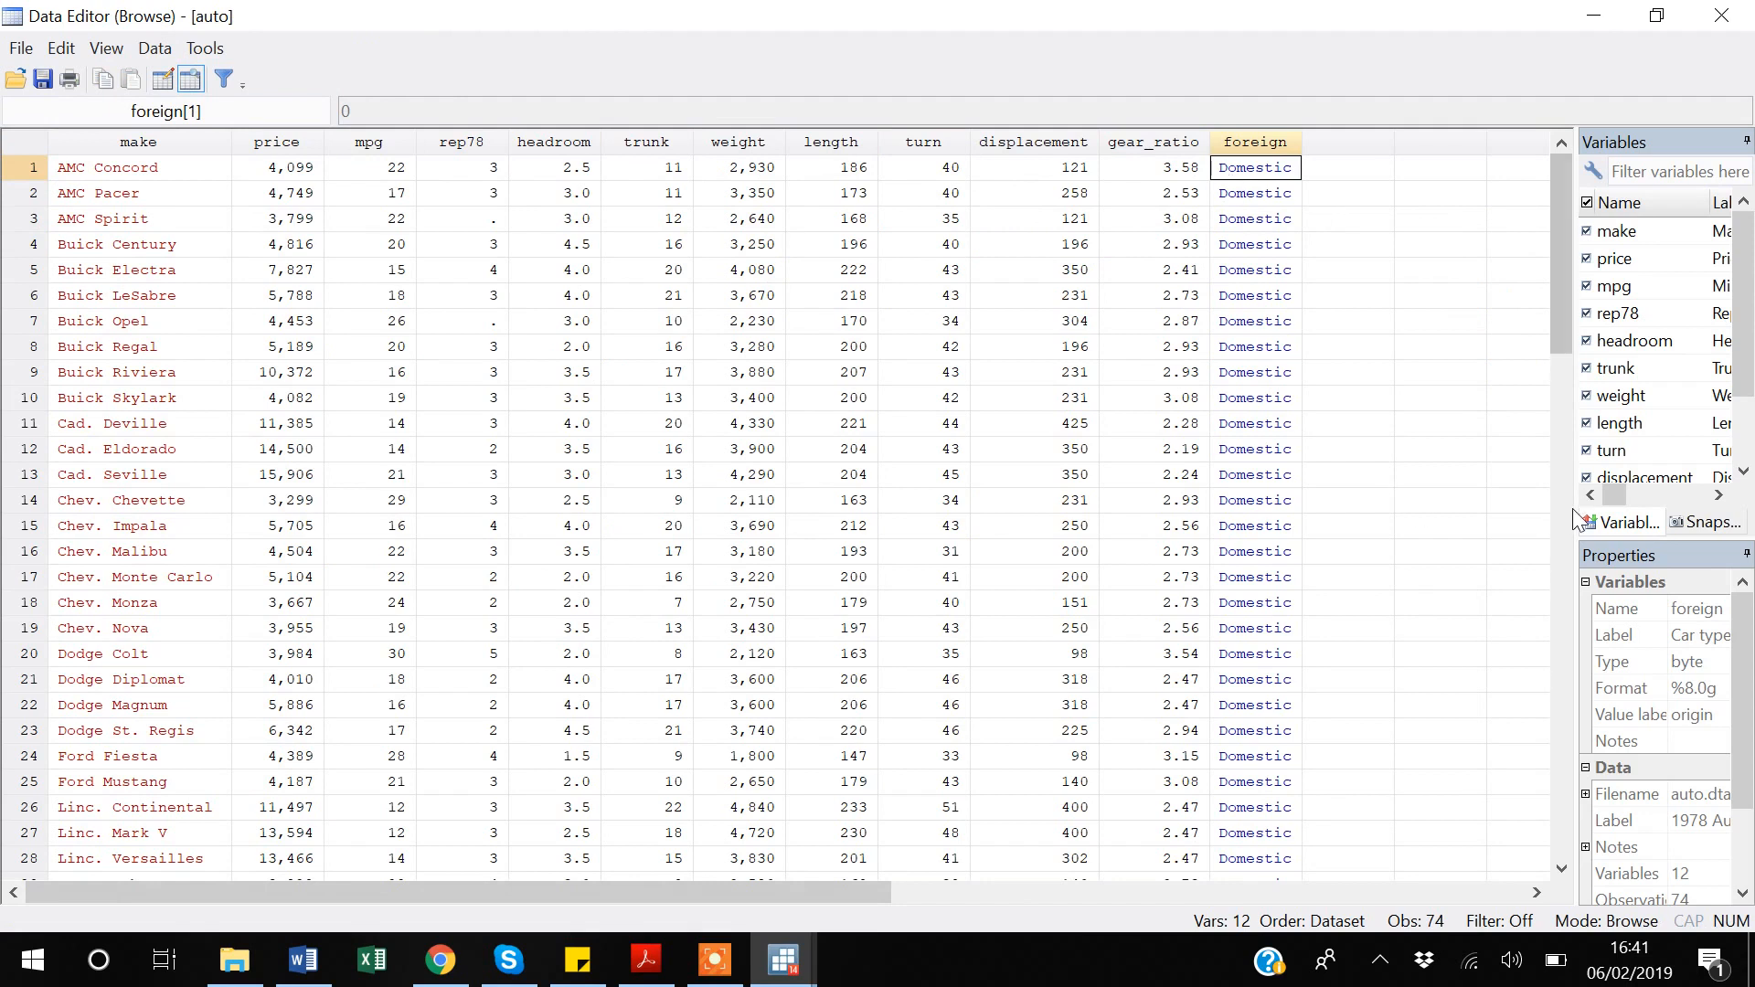
# - Widen the variable details area, check the stored value behind Foreign in observation 53, and close the Data Editor
pyautogui.moveTo(1577, 508); pyautogui.dragTo(1462, 522)
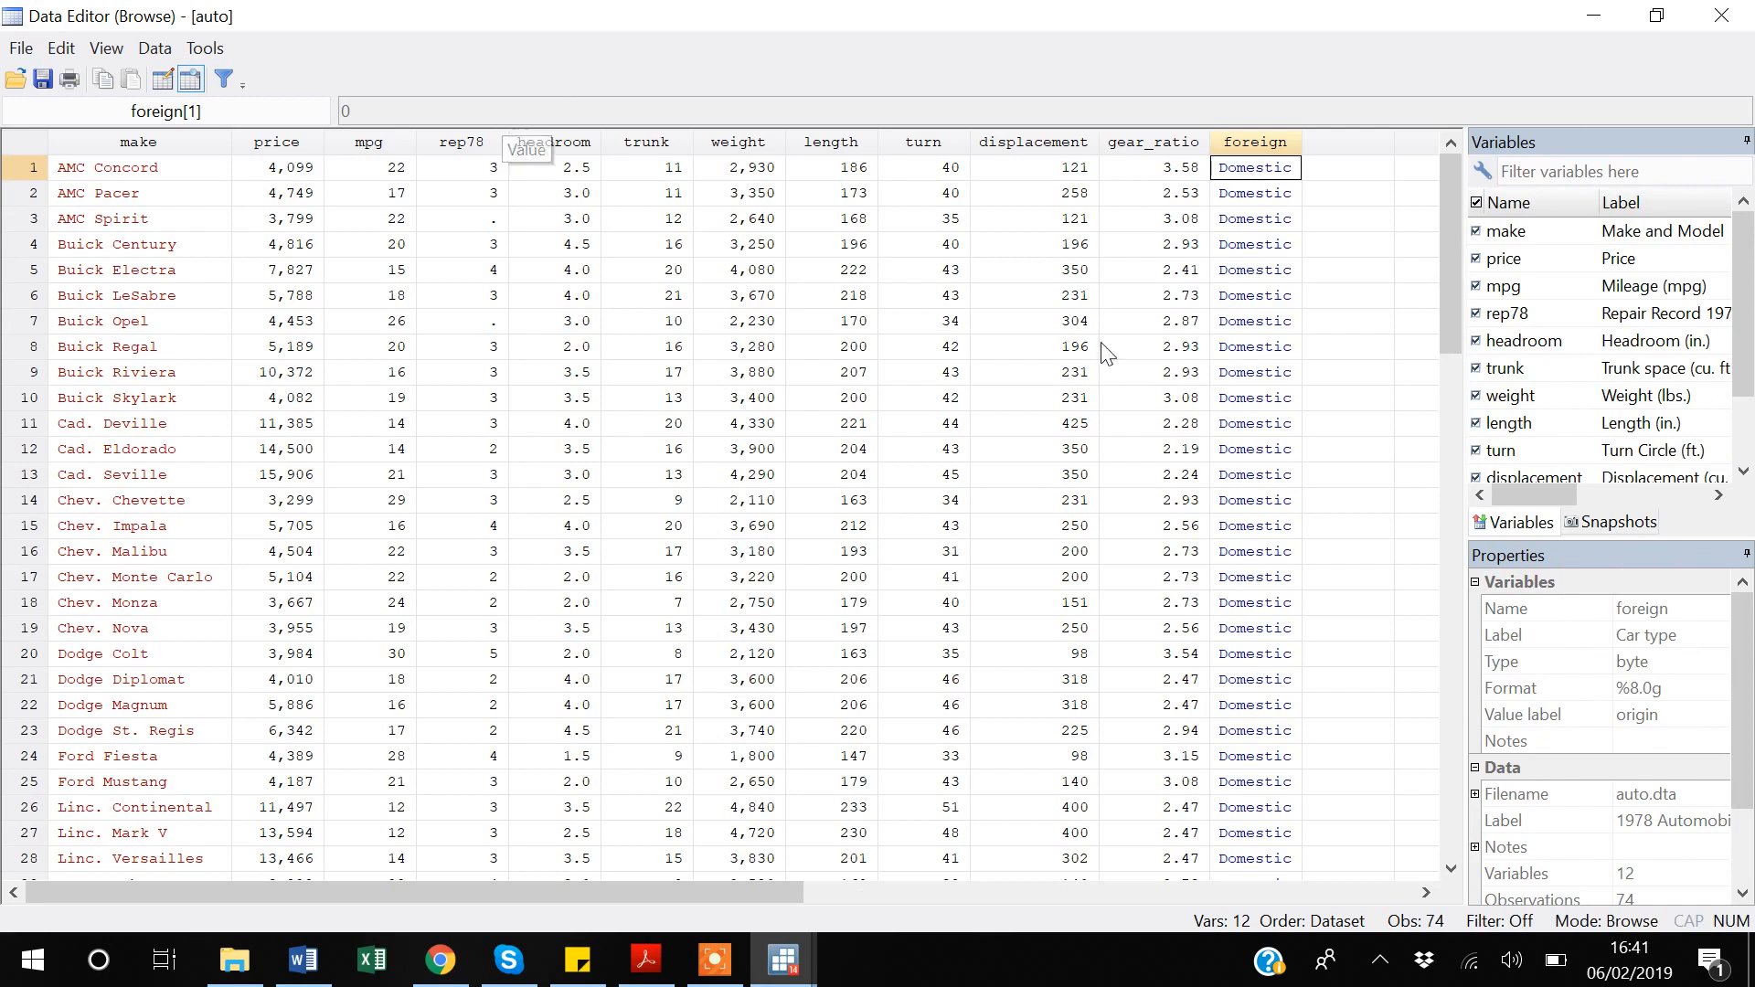
pyautogui.scroll(-13, 1104, 352)
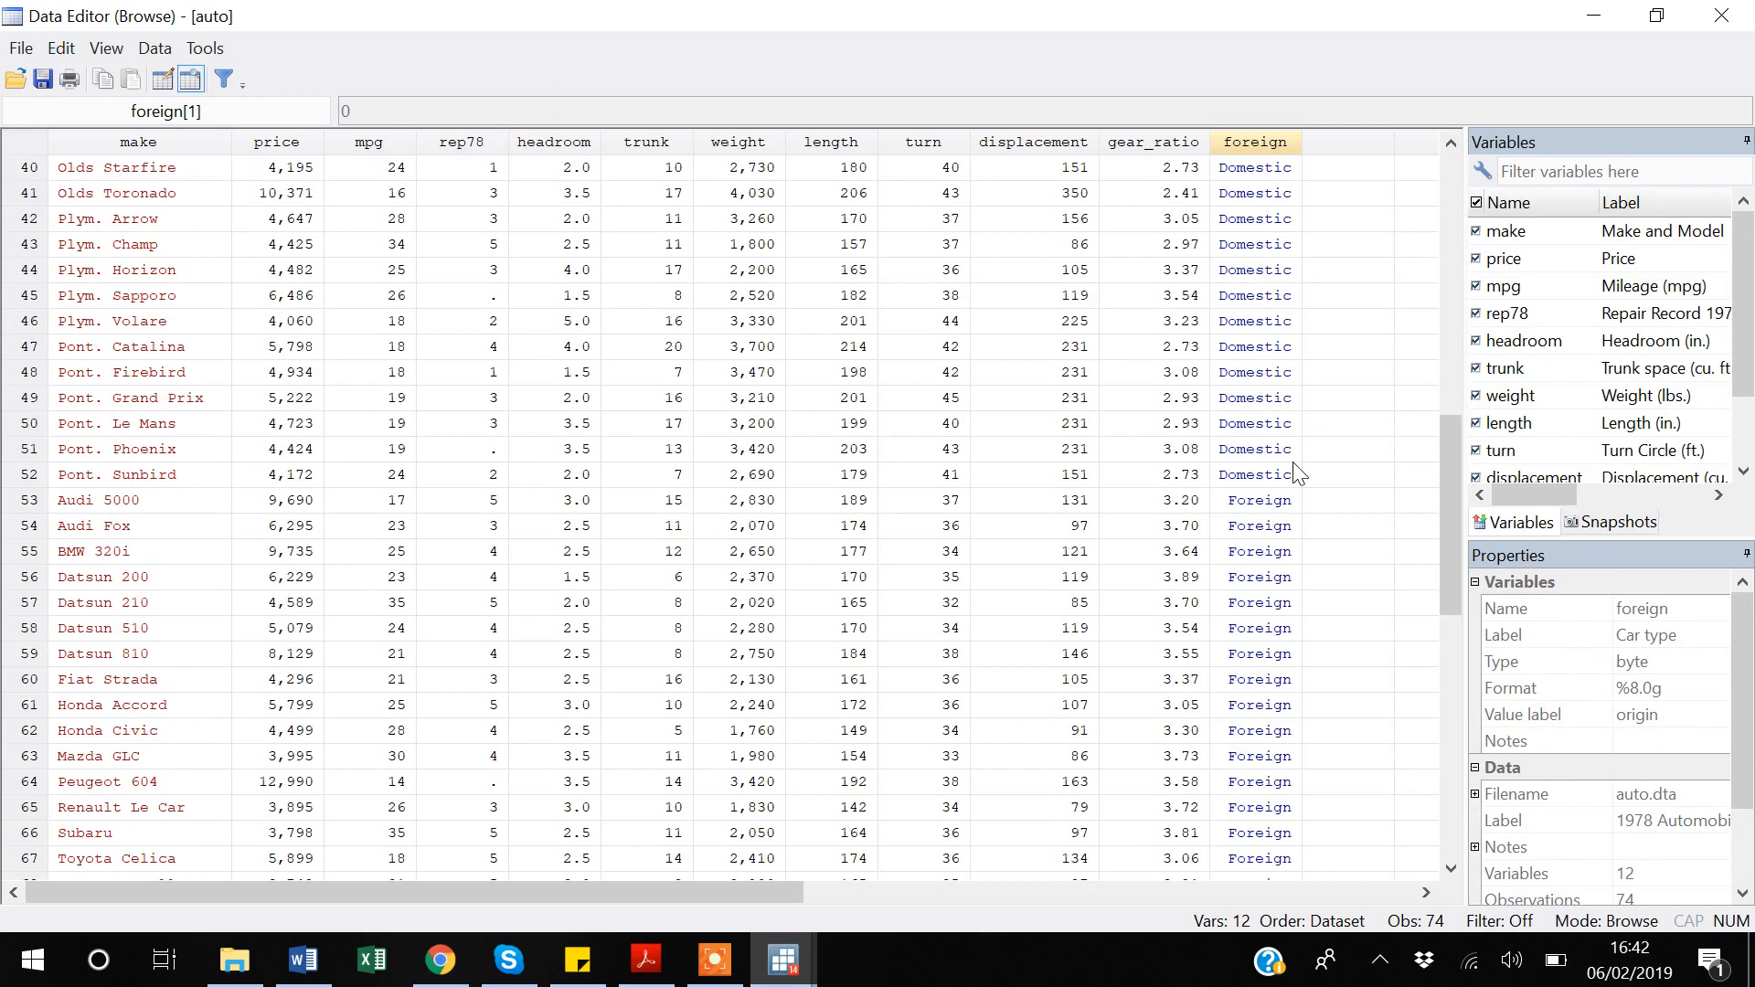
pyautogui.click(1275, 500)
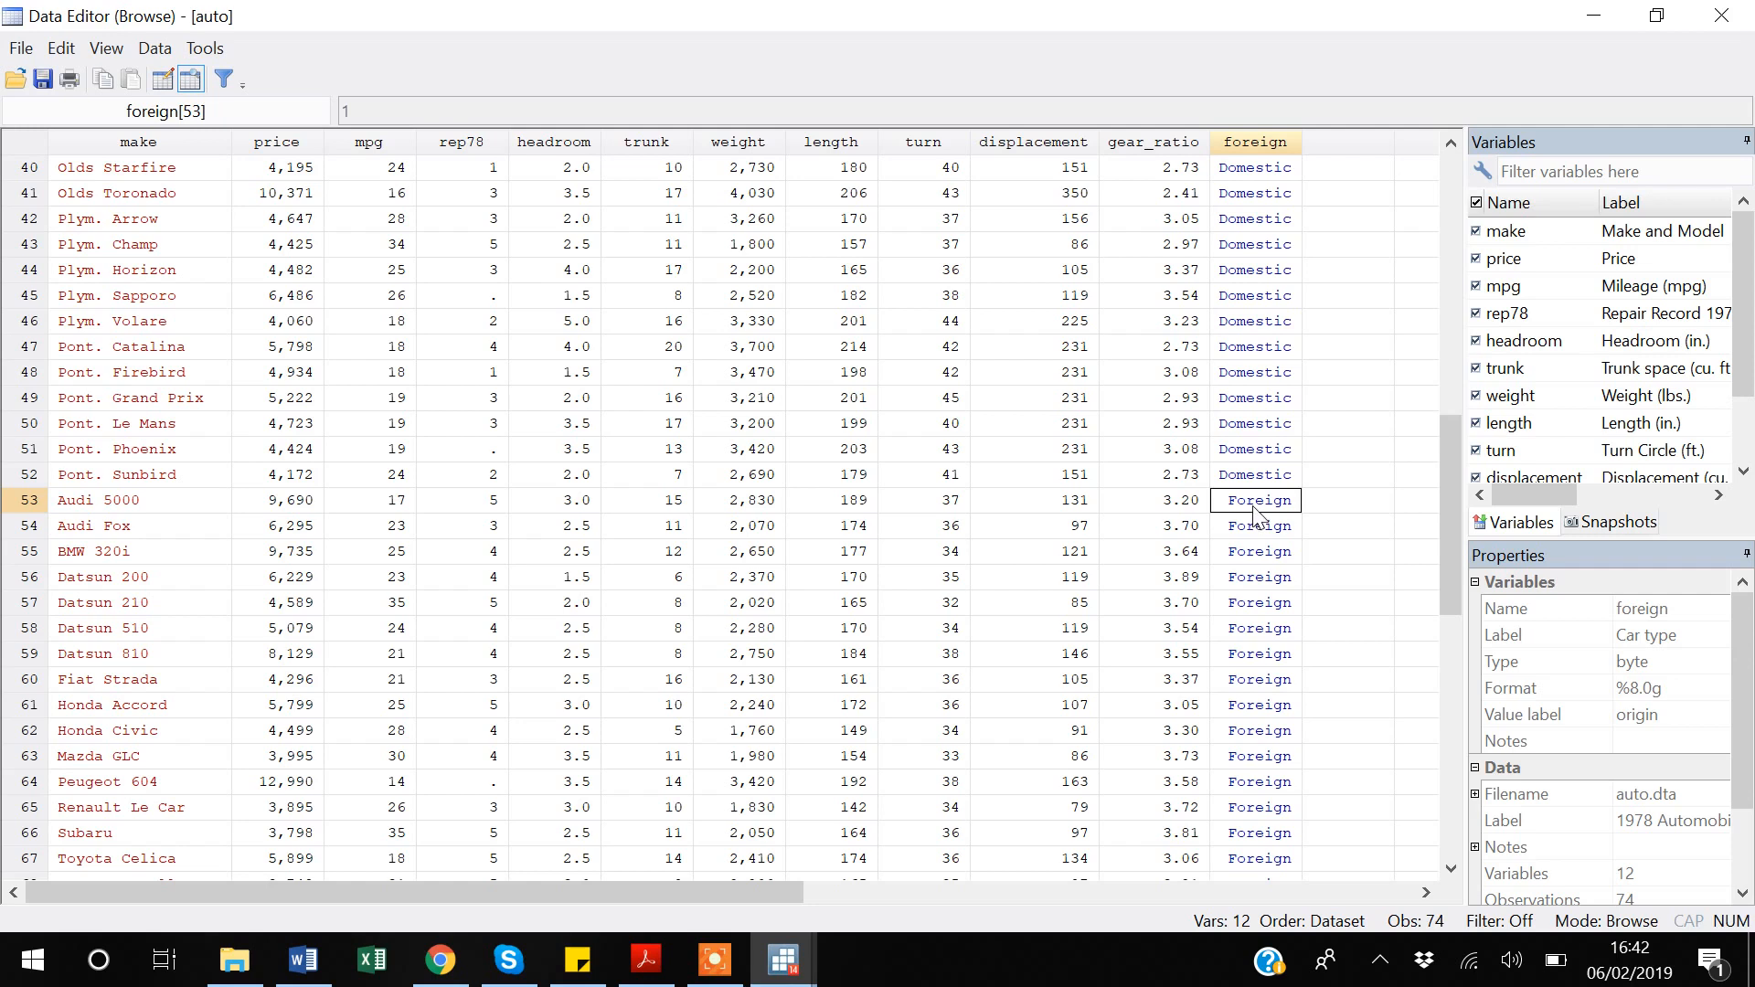
pyautogui.click(1723, 15)
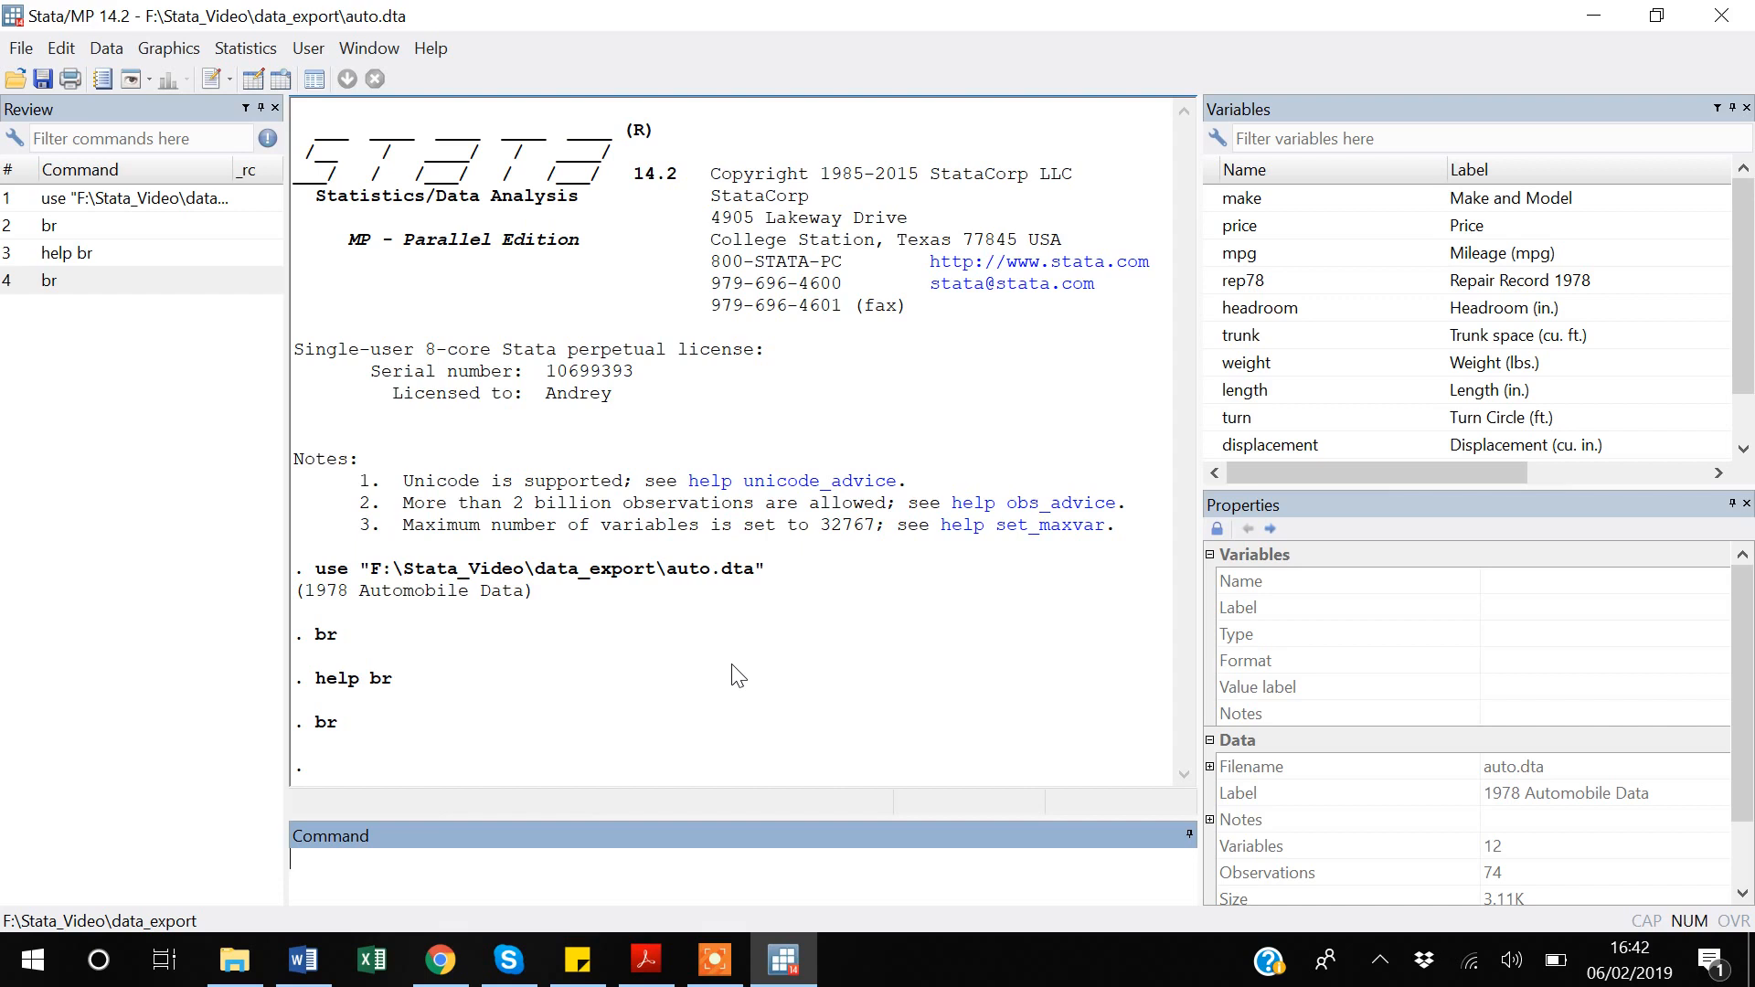
# - Create a new do-file and head it with the comment "* Exporting Data sets *", followed by a blank line
pyautogui.click(211, 79)
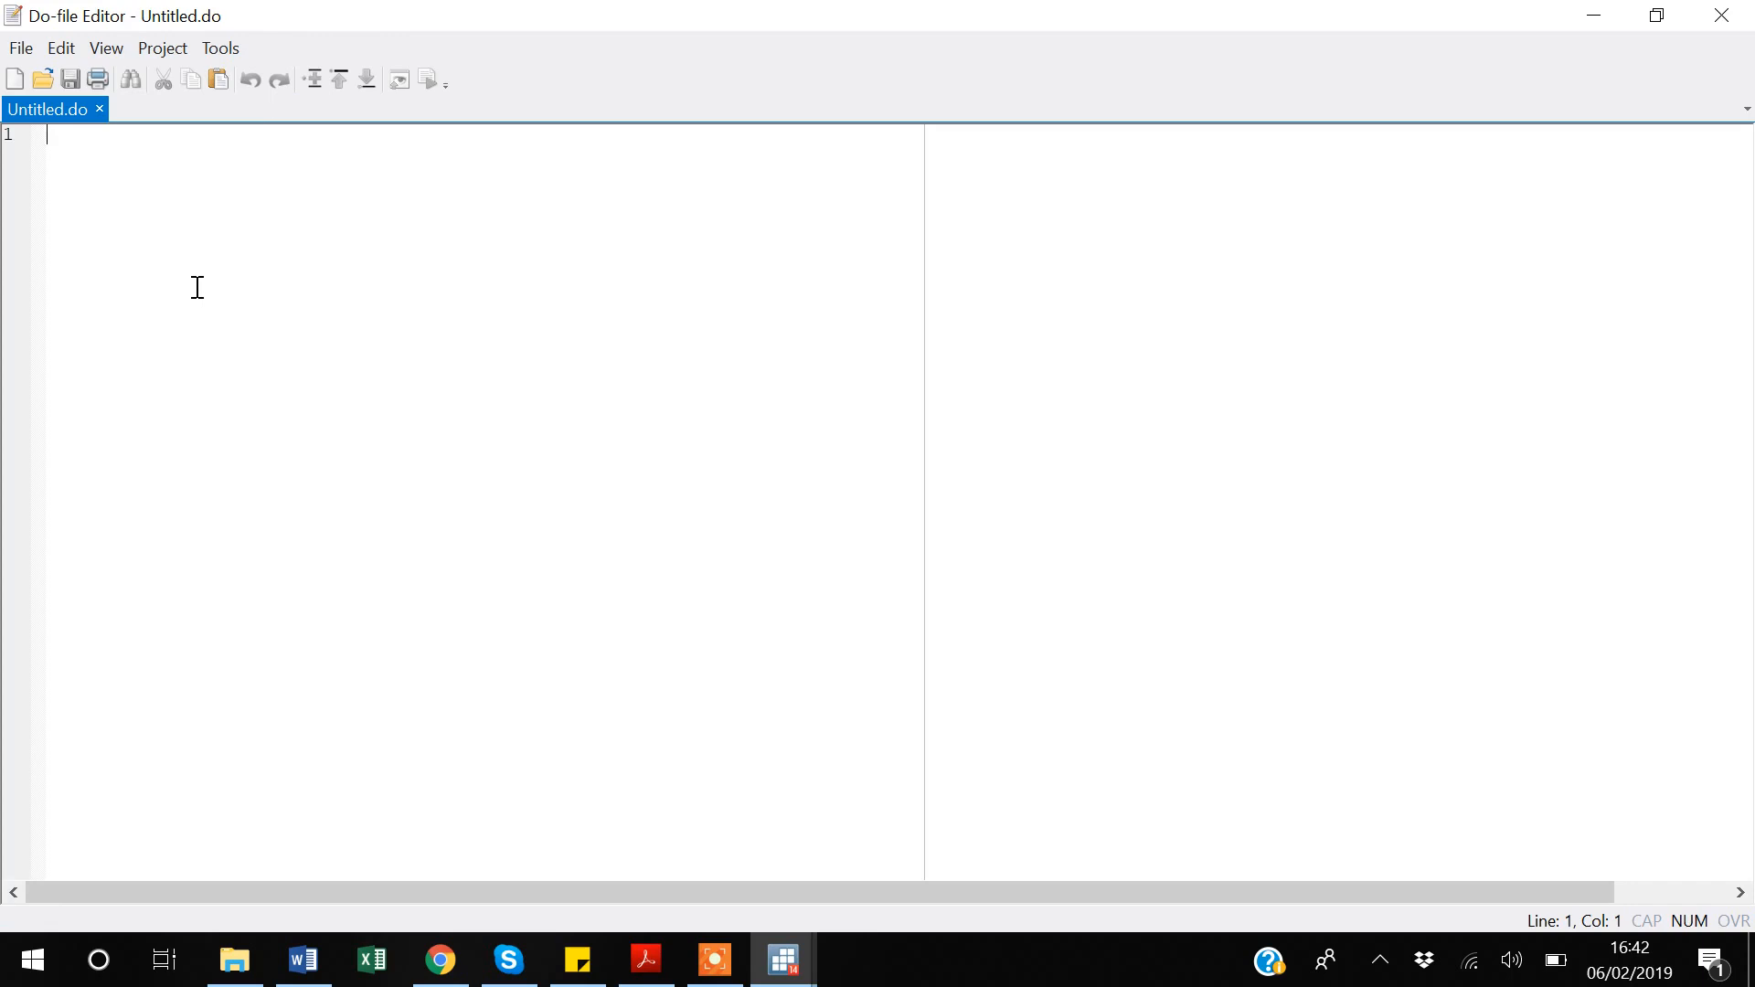
pyautogui.write('*')
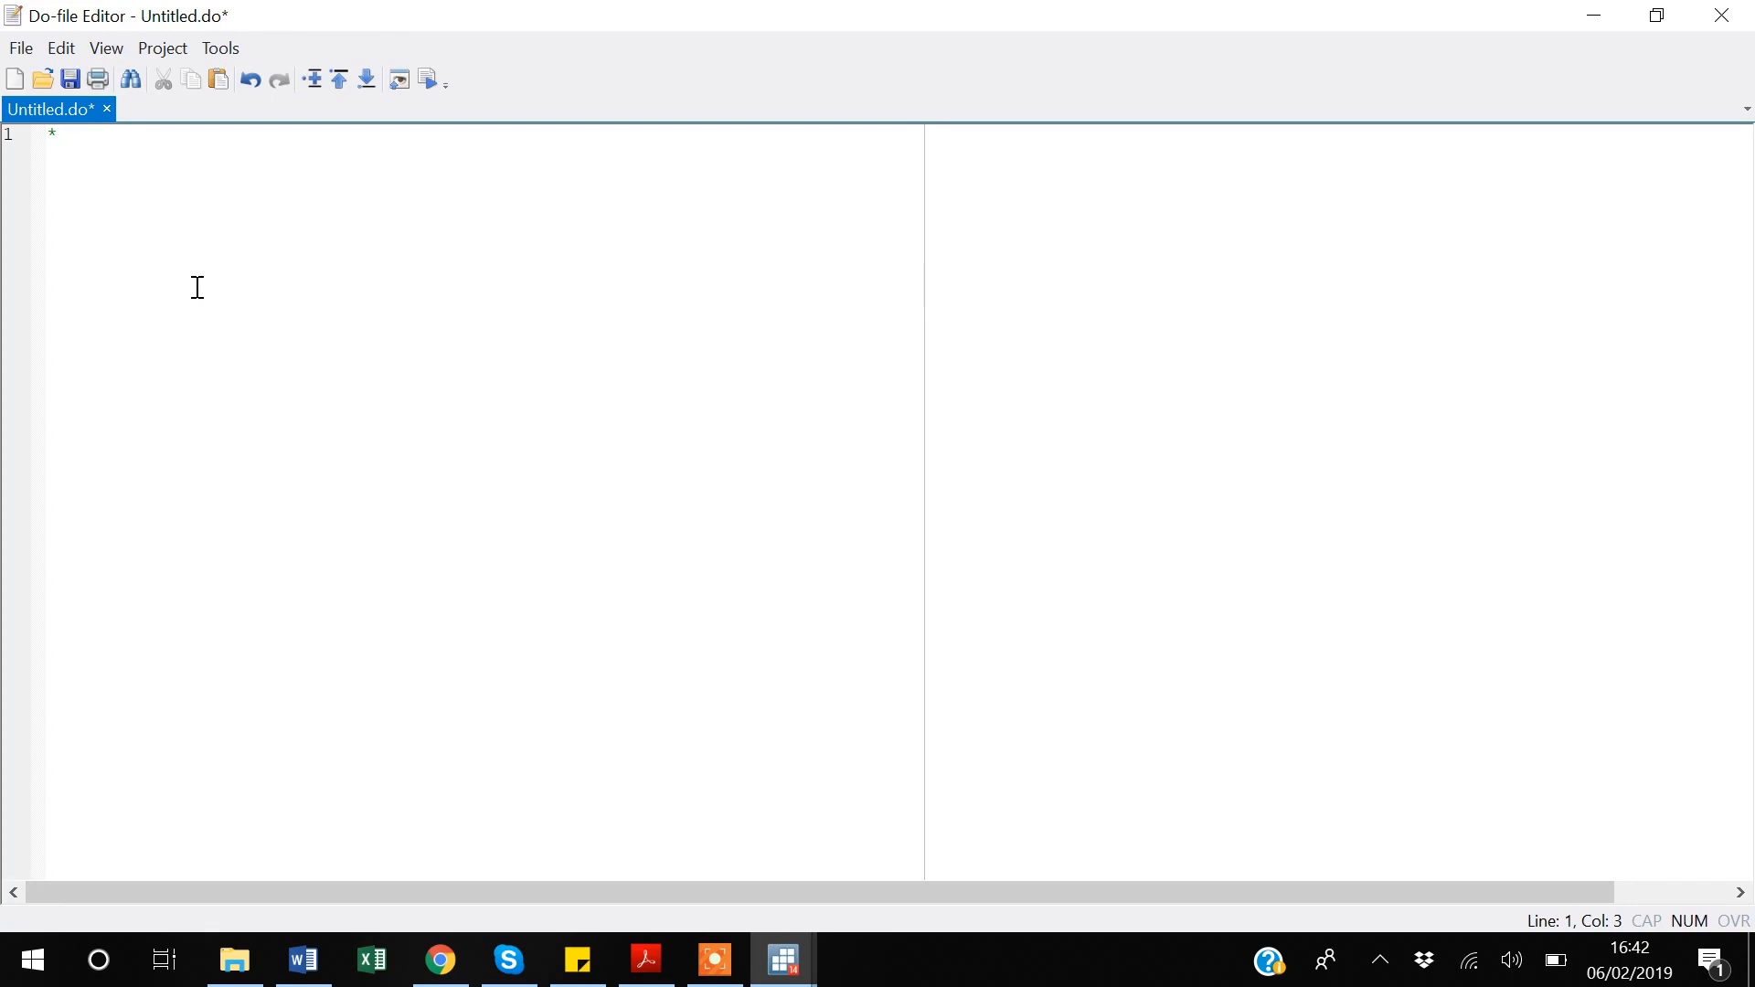
pyautogui.write('Exportinf')
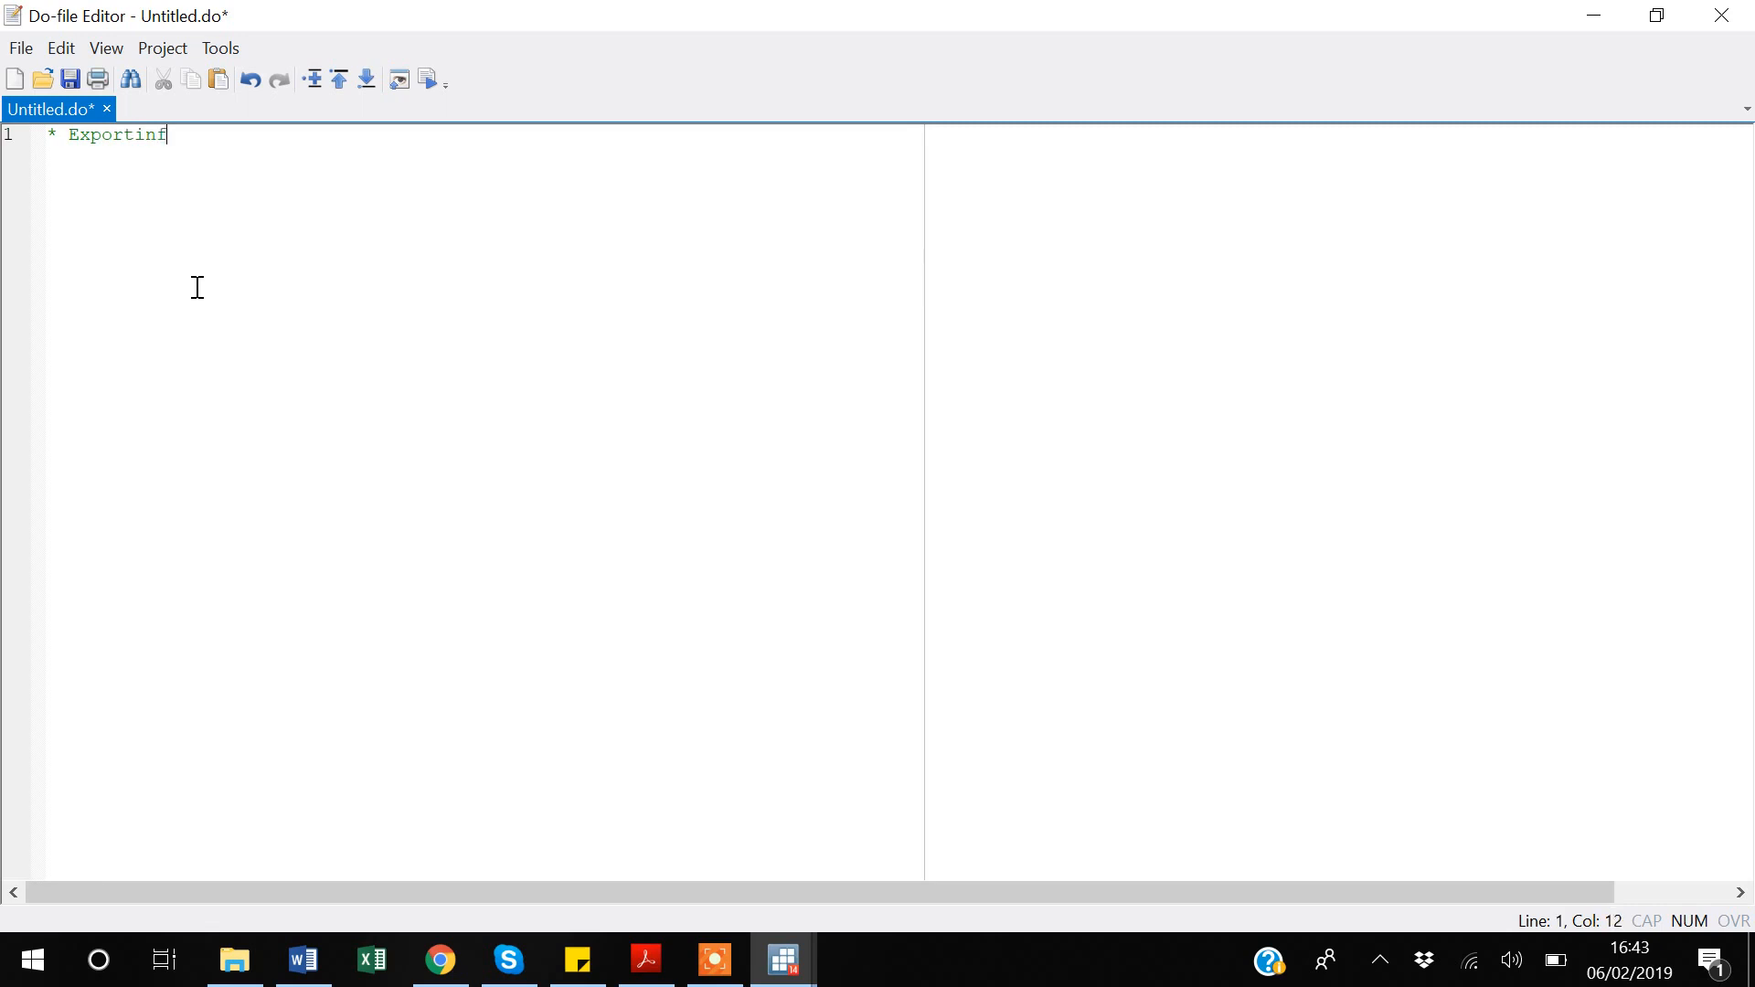
pyautogui.press('BackSpace')
pyautogui.write('g Data sets *')
pyautogui.press('Return')
pyautogui.press('Return')
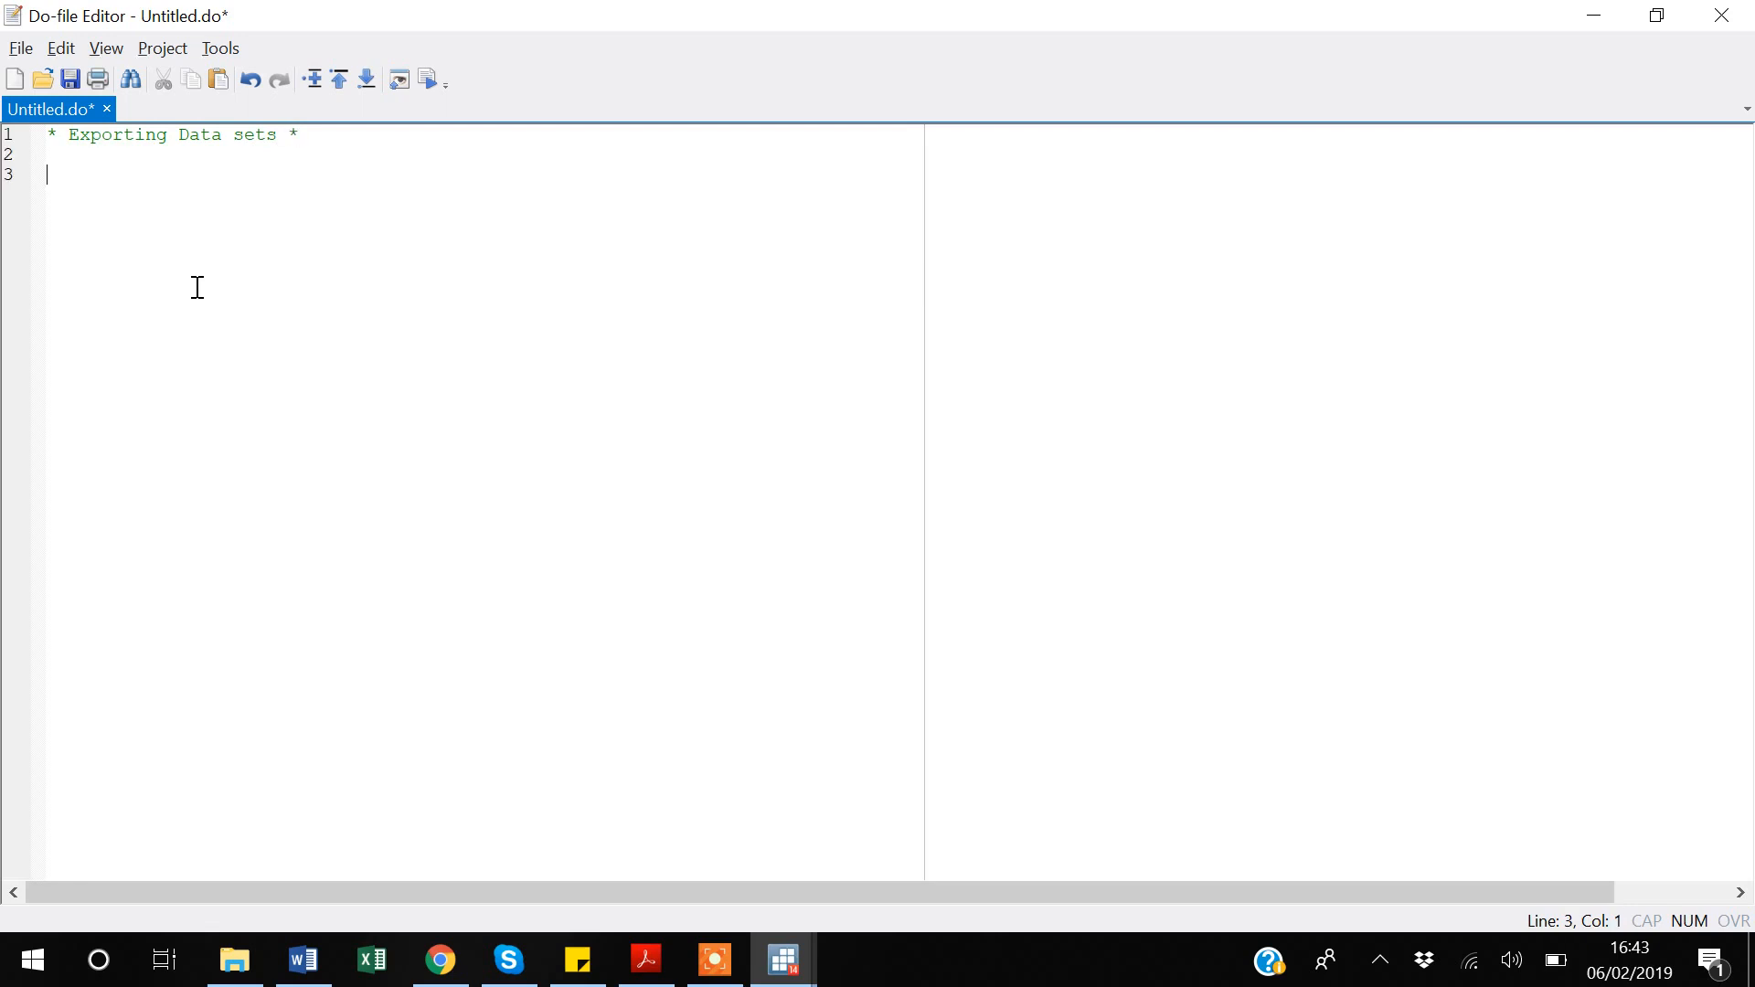
# - Copy the executed use command for auto.dta from the results into line 3 of the do-file and append the clear option
pyautogui.hotkey('alt', 'Tab')
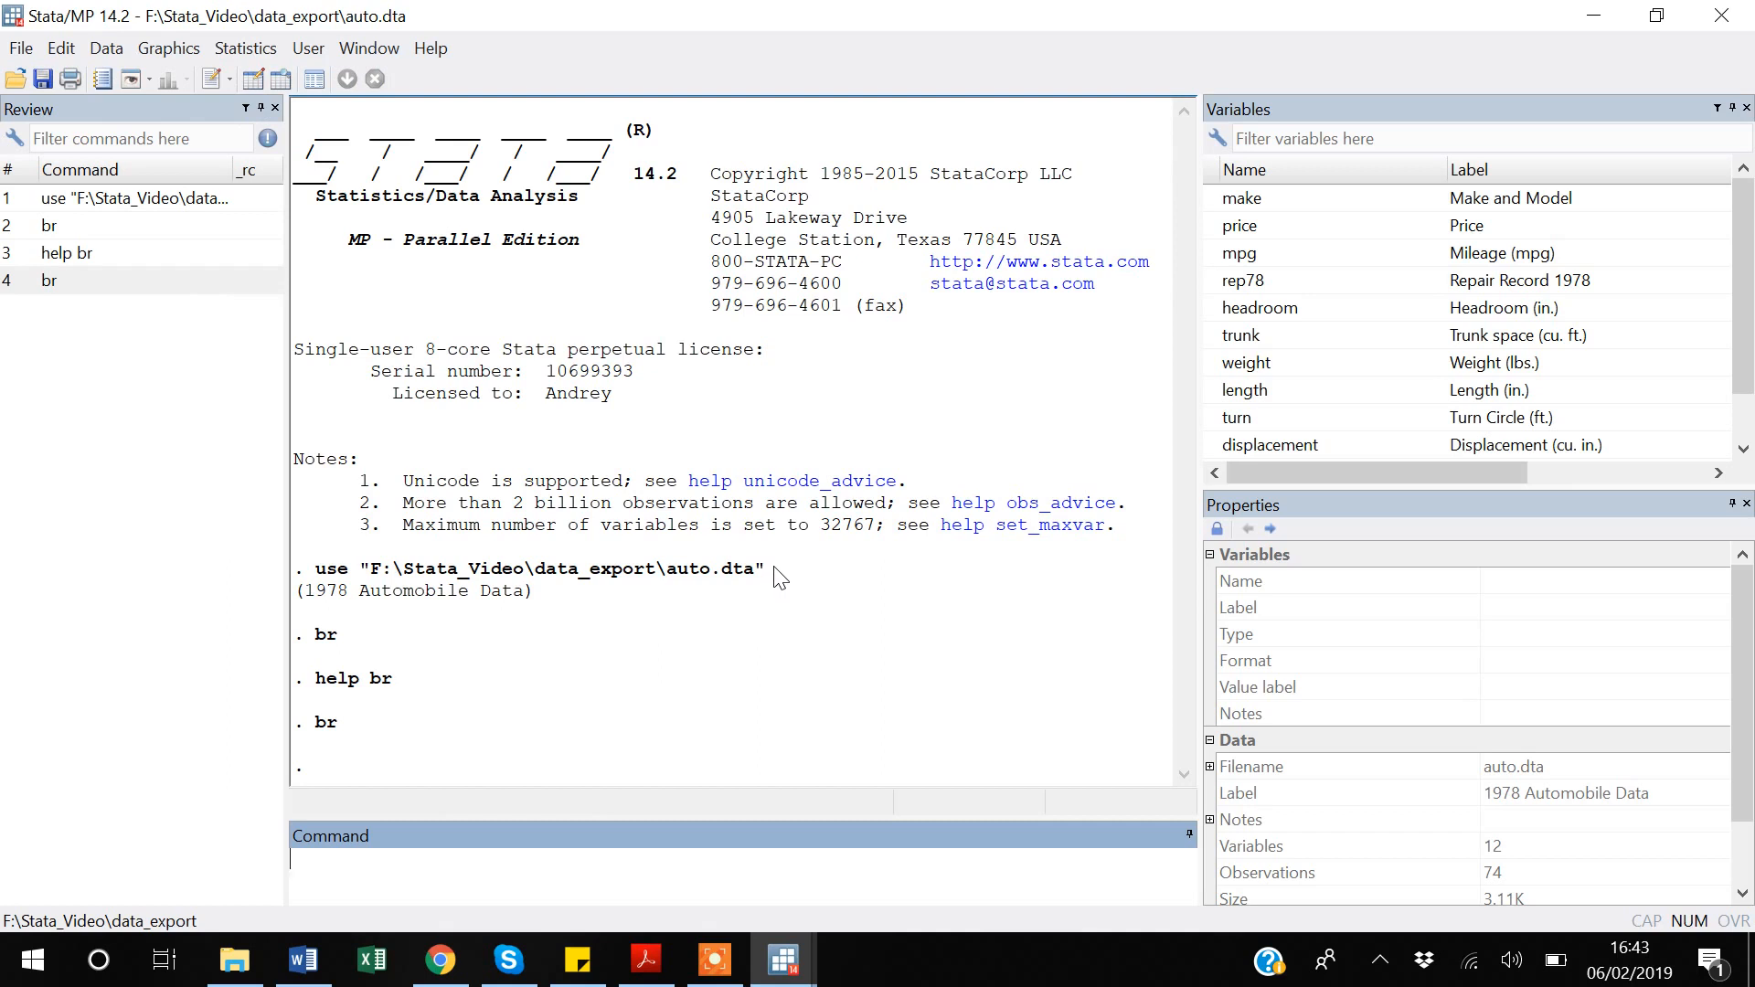
pyautogui.moveTo(775, 576); pyautogui.dragTo(315, 577)
pyautogui.hotkey('ctrl', 'c')
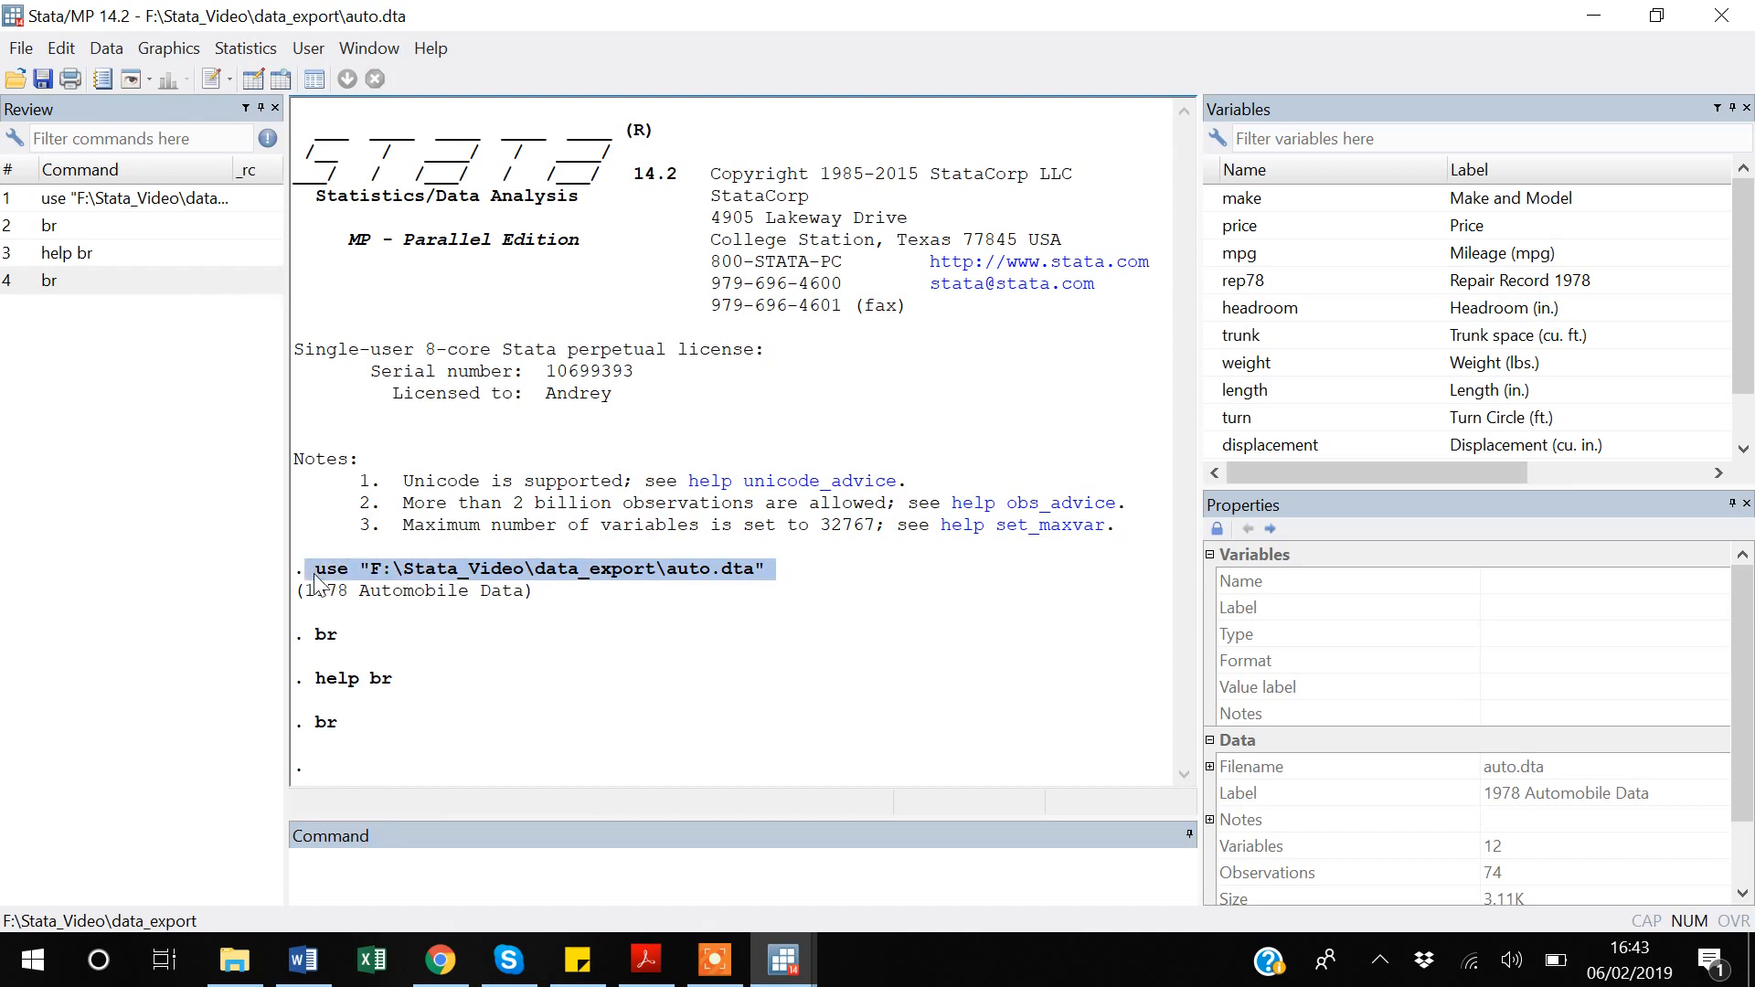
pyautogui.hotkey('alt', 'Tab')
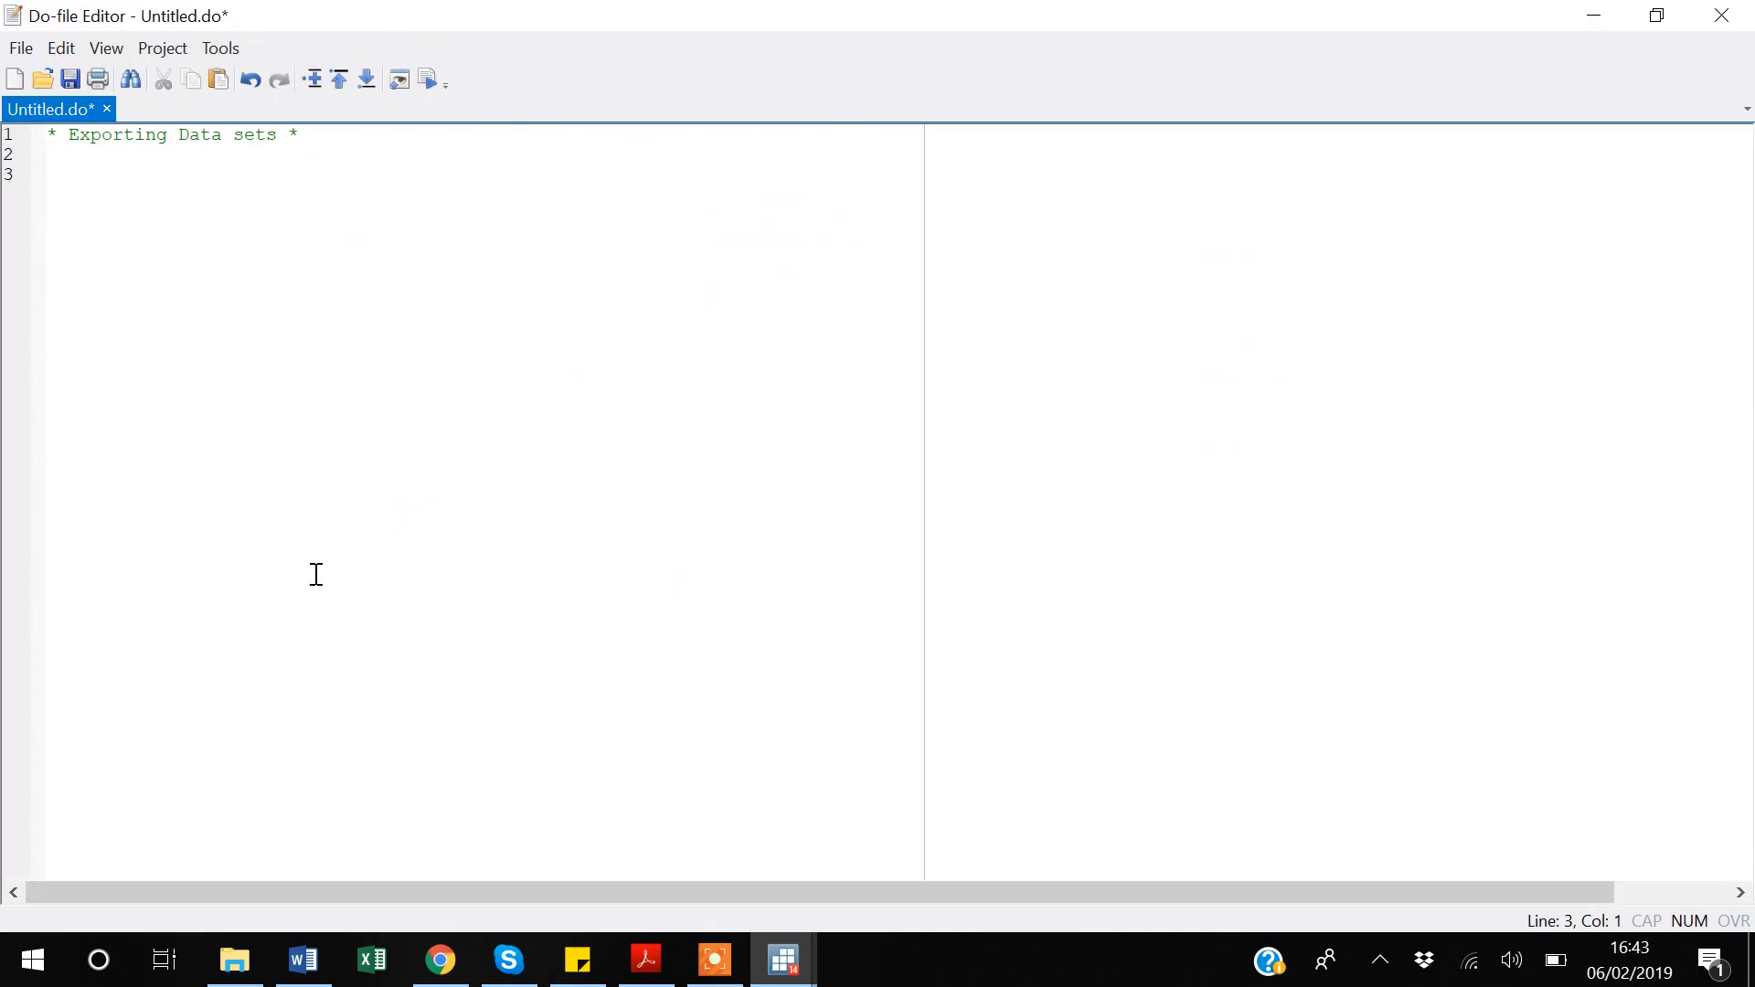
pyautogui.hotkey('ctrl', 'v')
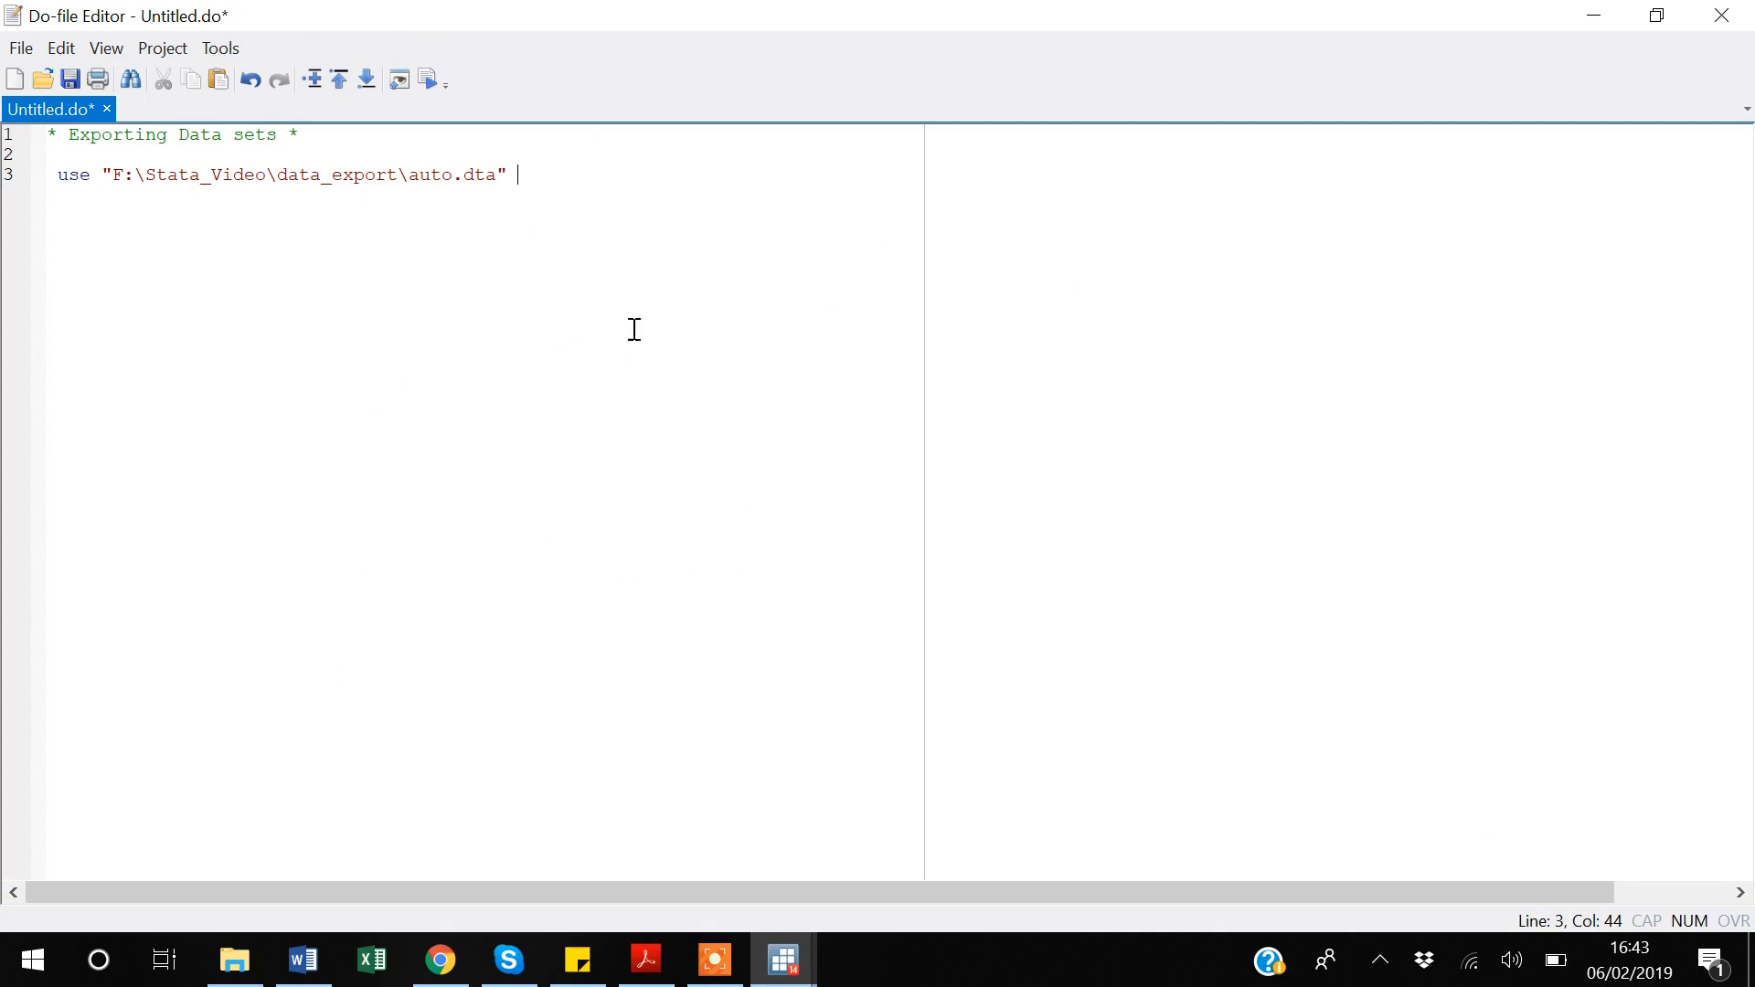
pyautogui.write(', clear')
# - Add a cd command above the use line and move the folder path F:\Stata_Video\data_export\ from the use command into its quotes
pyautogui.click(115, 155)
pyautogui.press('Return')
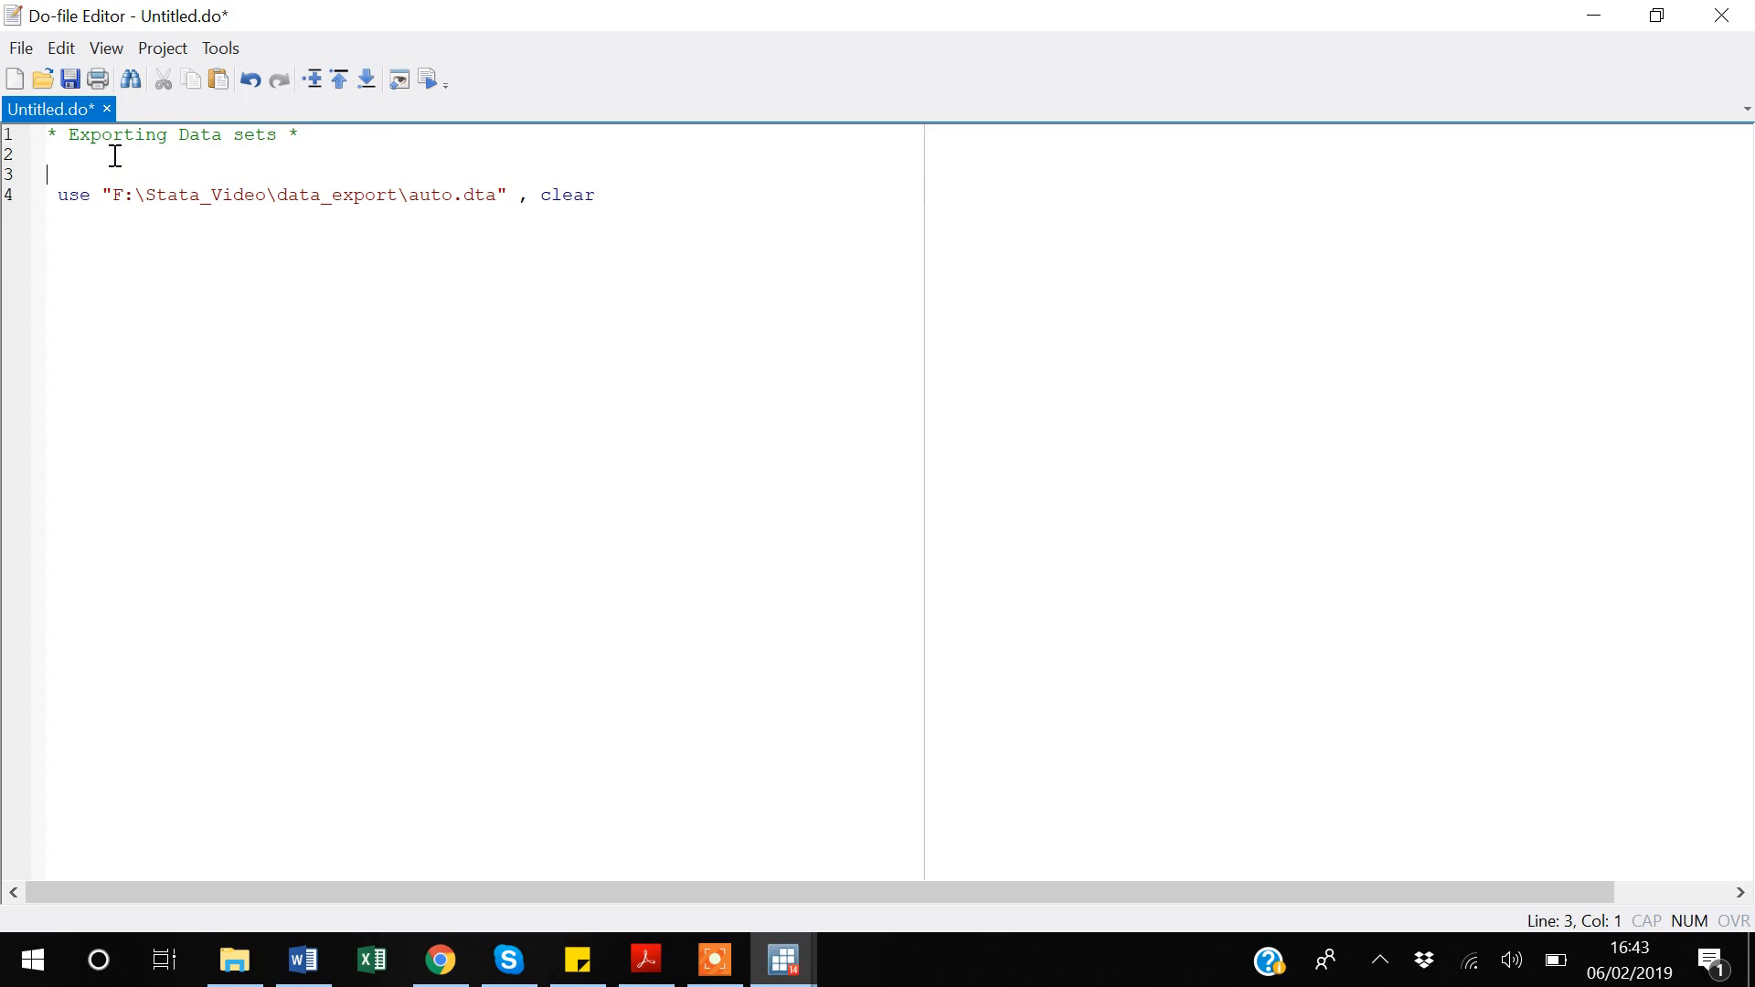
pyautogui.write('cd ""')
pyautogui.moveTo(407, 196); pyautogui.dragTo(121, 206)
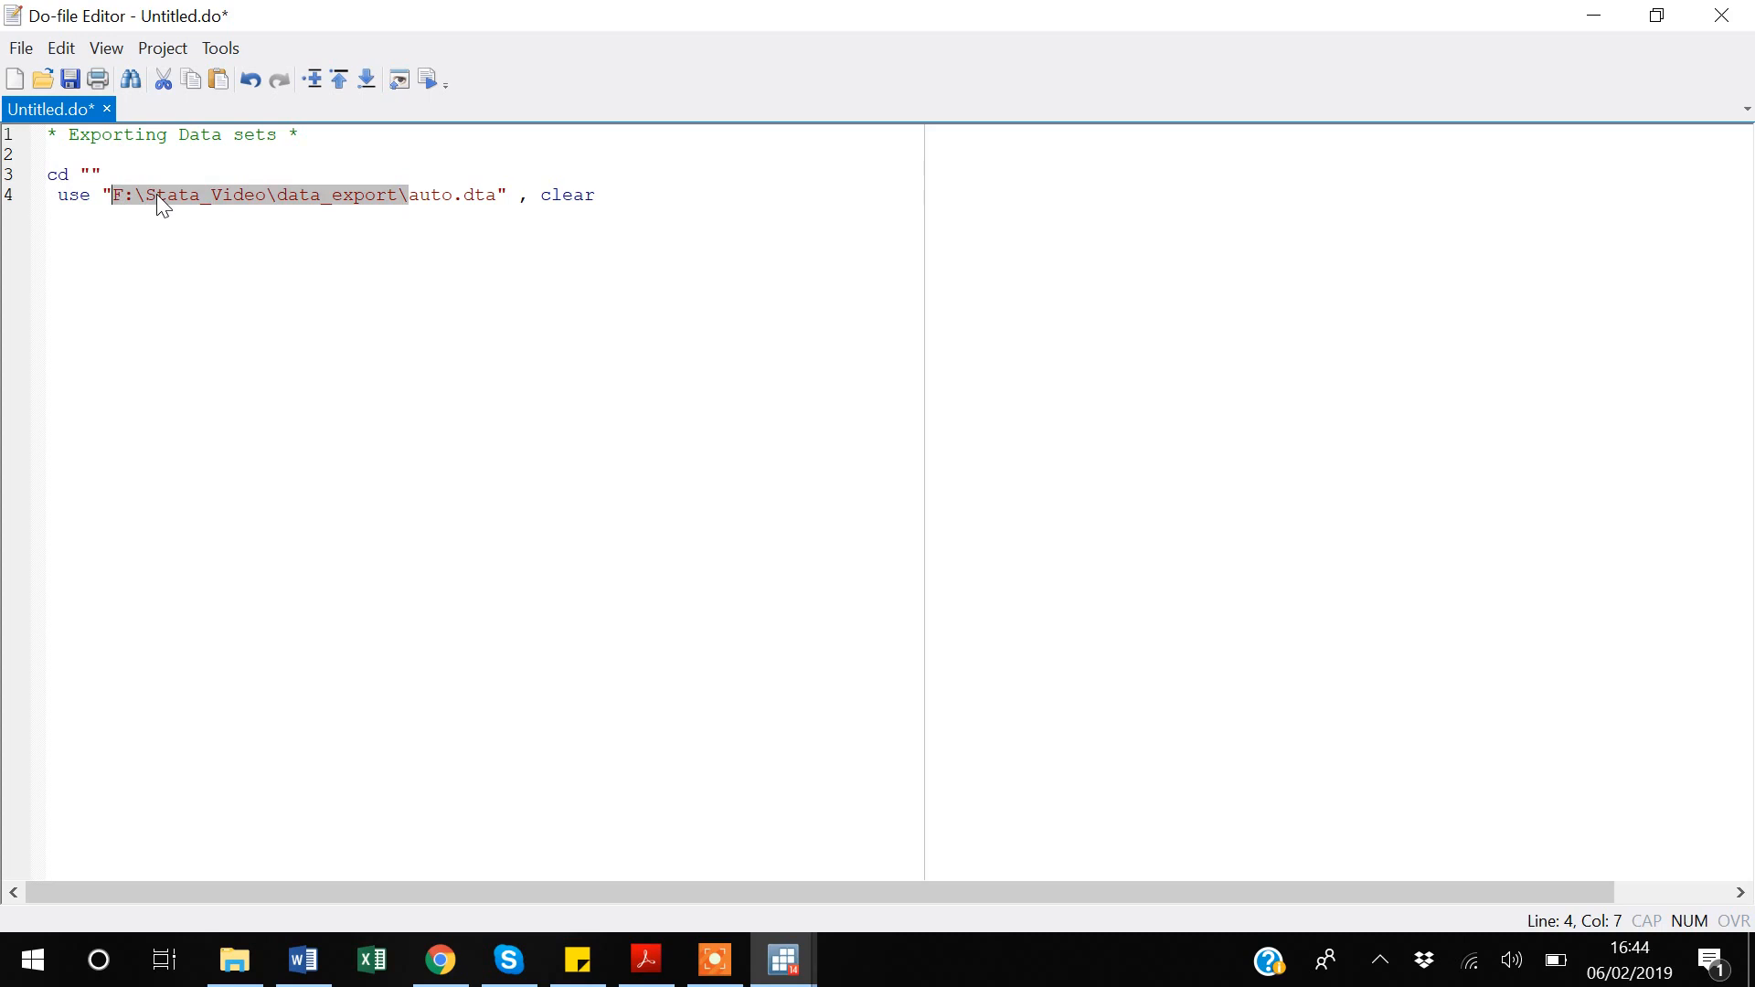
pyautogui.hotkey('ctrl', 'x')
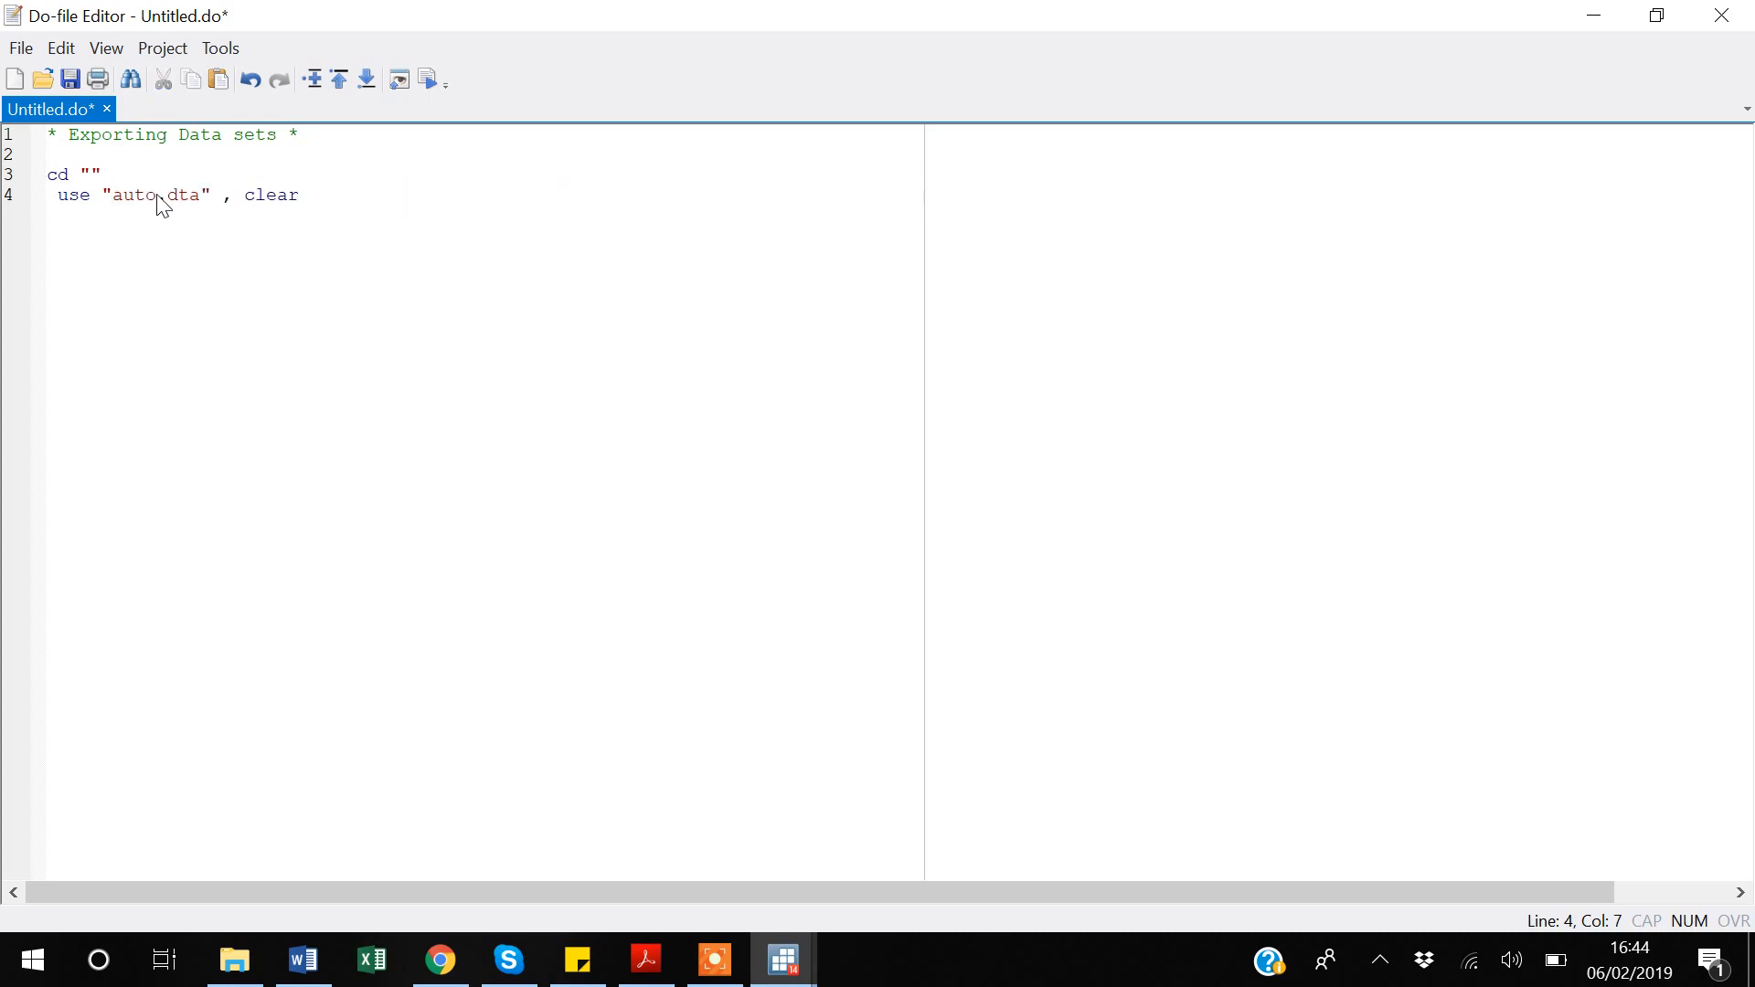
pyautogui.click(93, 172)
pyautogui.hotkey('ctrl', 'v')
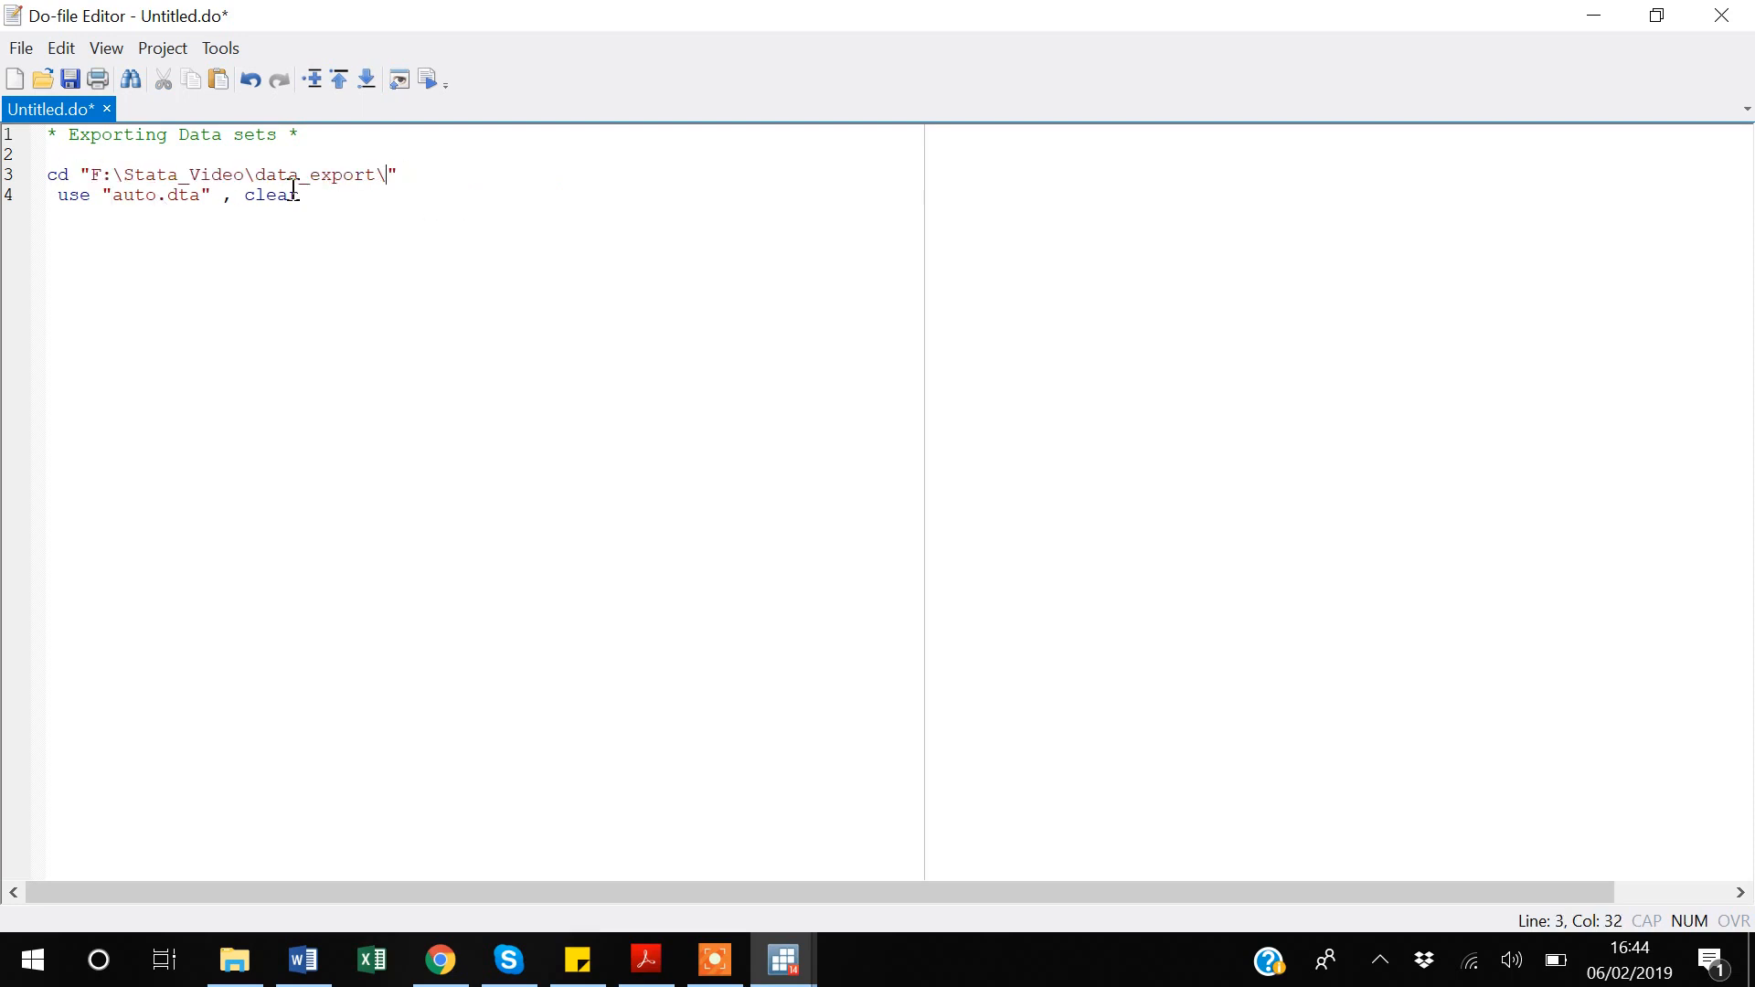
# - Insert a blank line between the cd and use commands and add two new lines after the use command
pyautogui.click(452, 170)
pyautogui.press('Return')
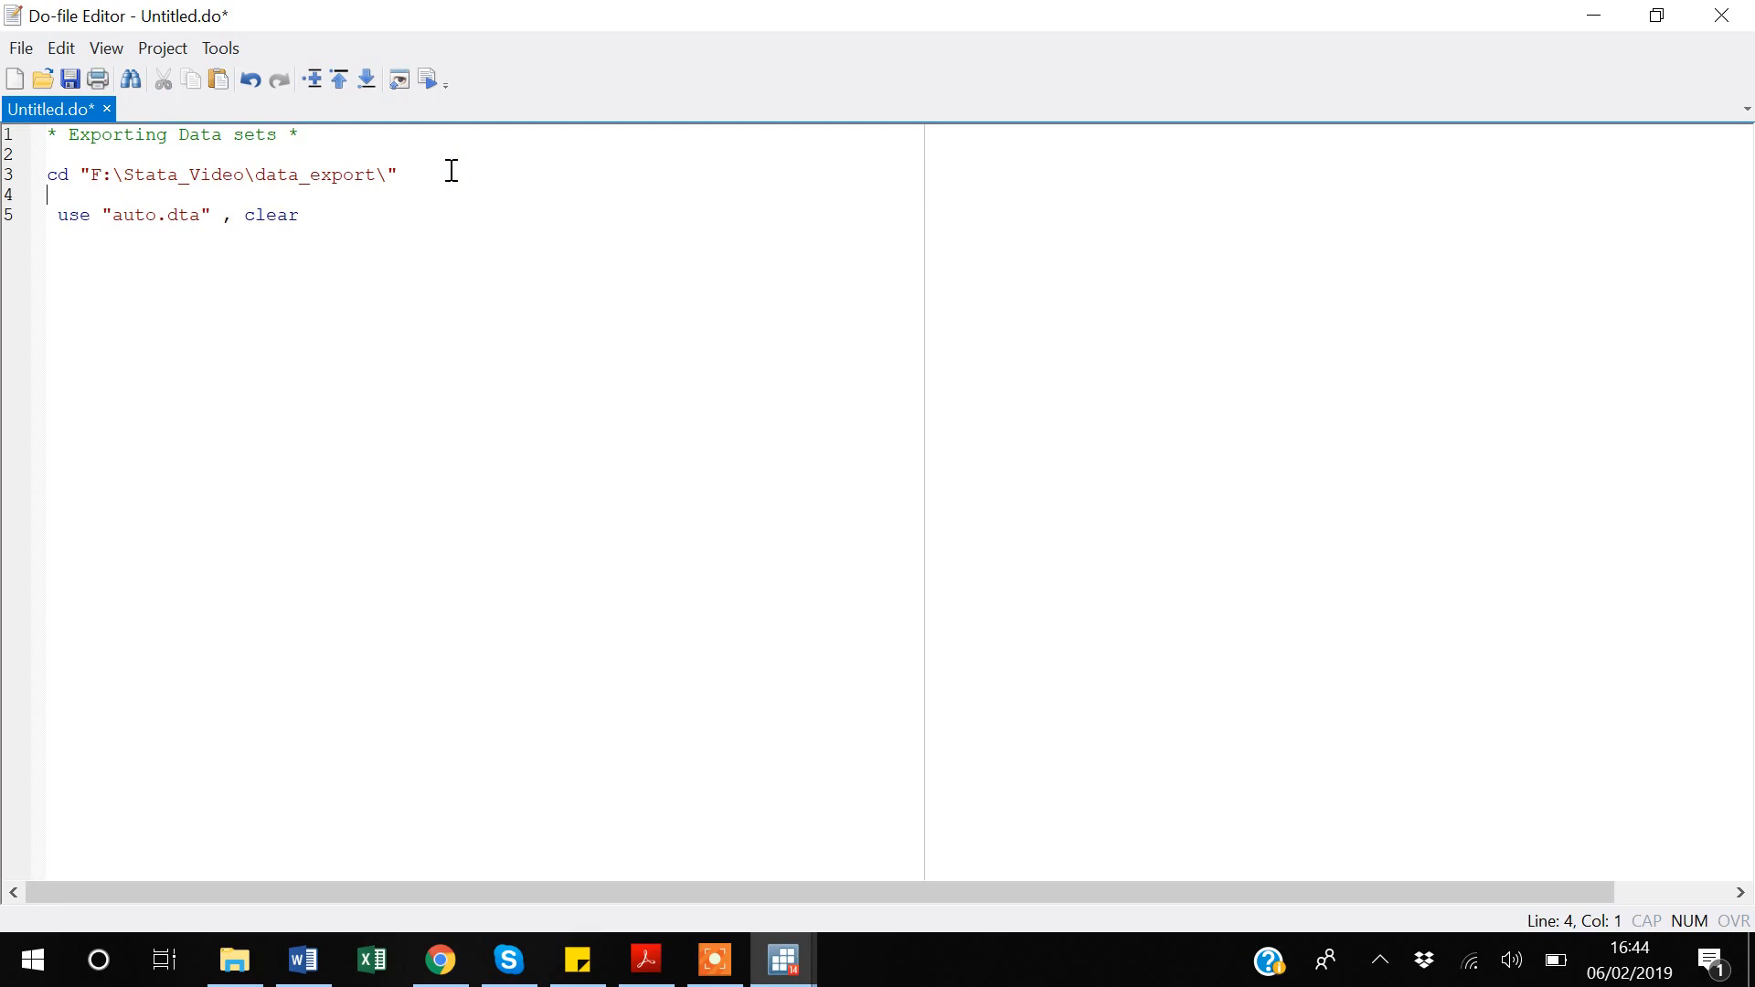
pyautogui.press('Down')
pyautogui.press('Down')
pyautogui.press('Return')
pyautogui.press('Return')
# - Save the do-file as Export in the F:\Stata_Video\data_export folder
pyautogui.hotkey('ctrl', 's')
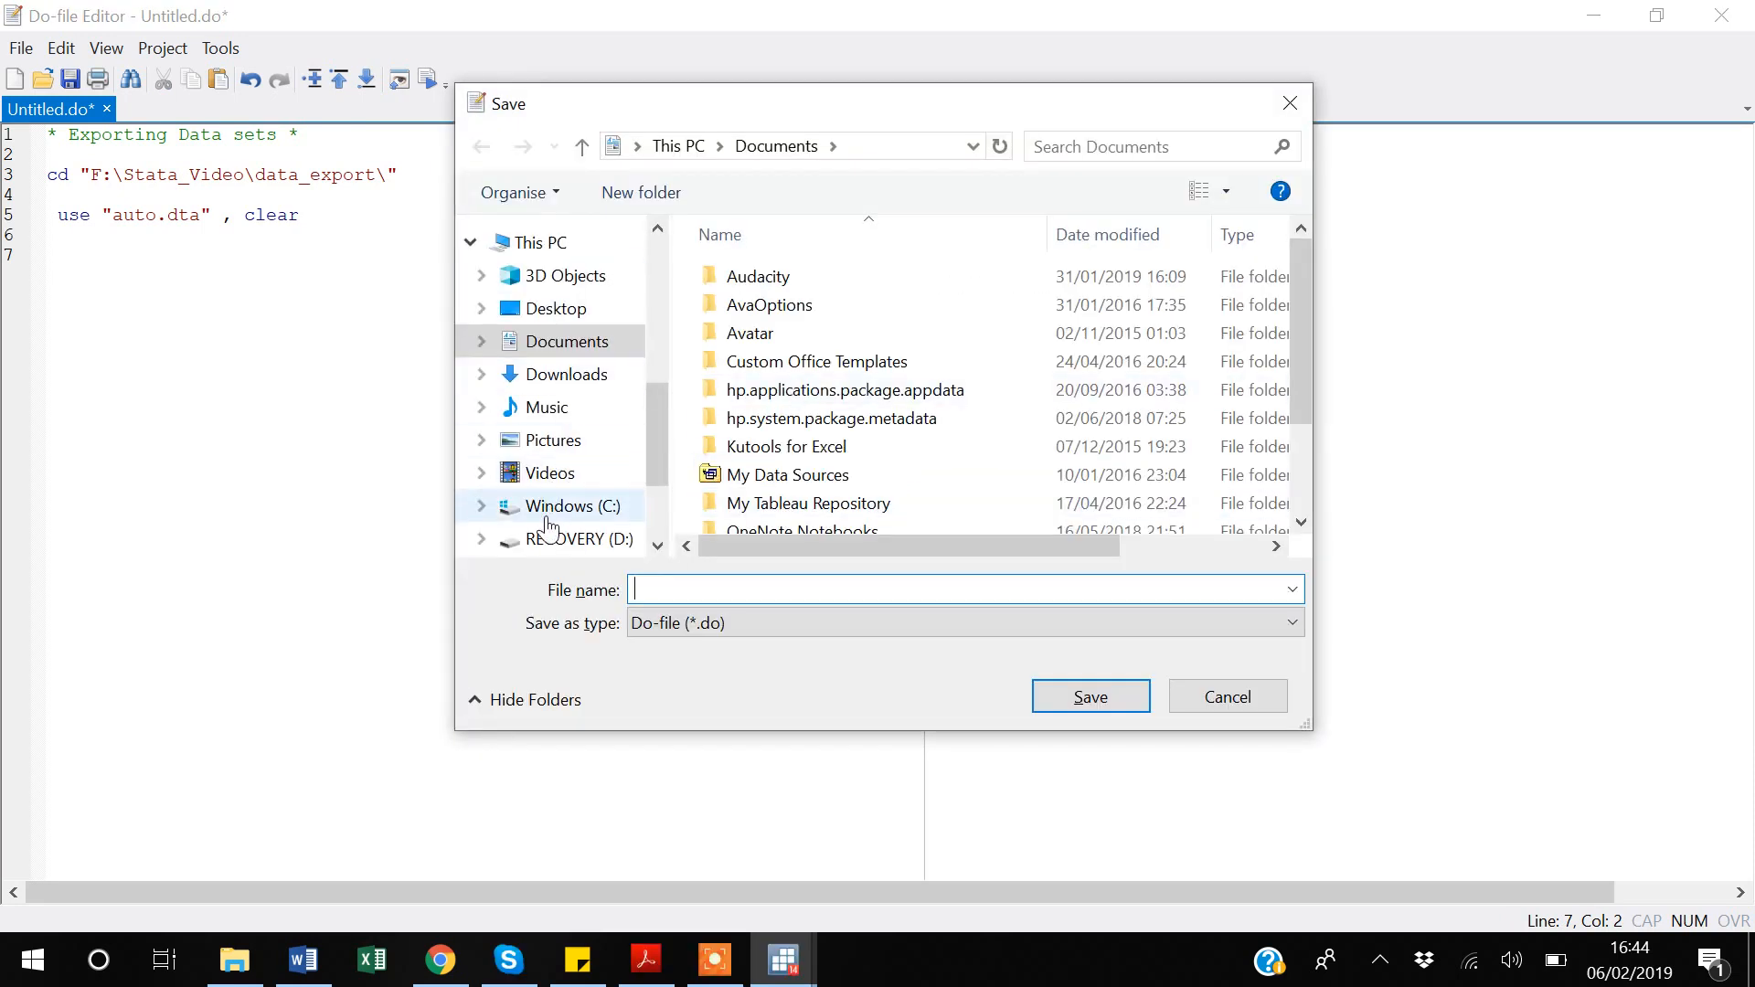
pyautogui.scroll(-2, 555, 519)
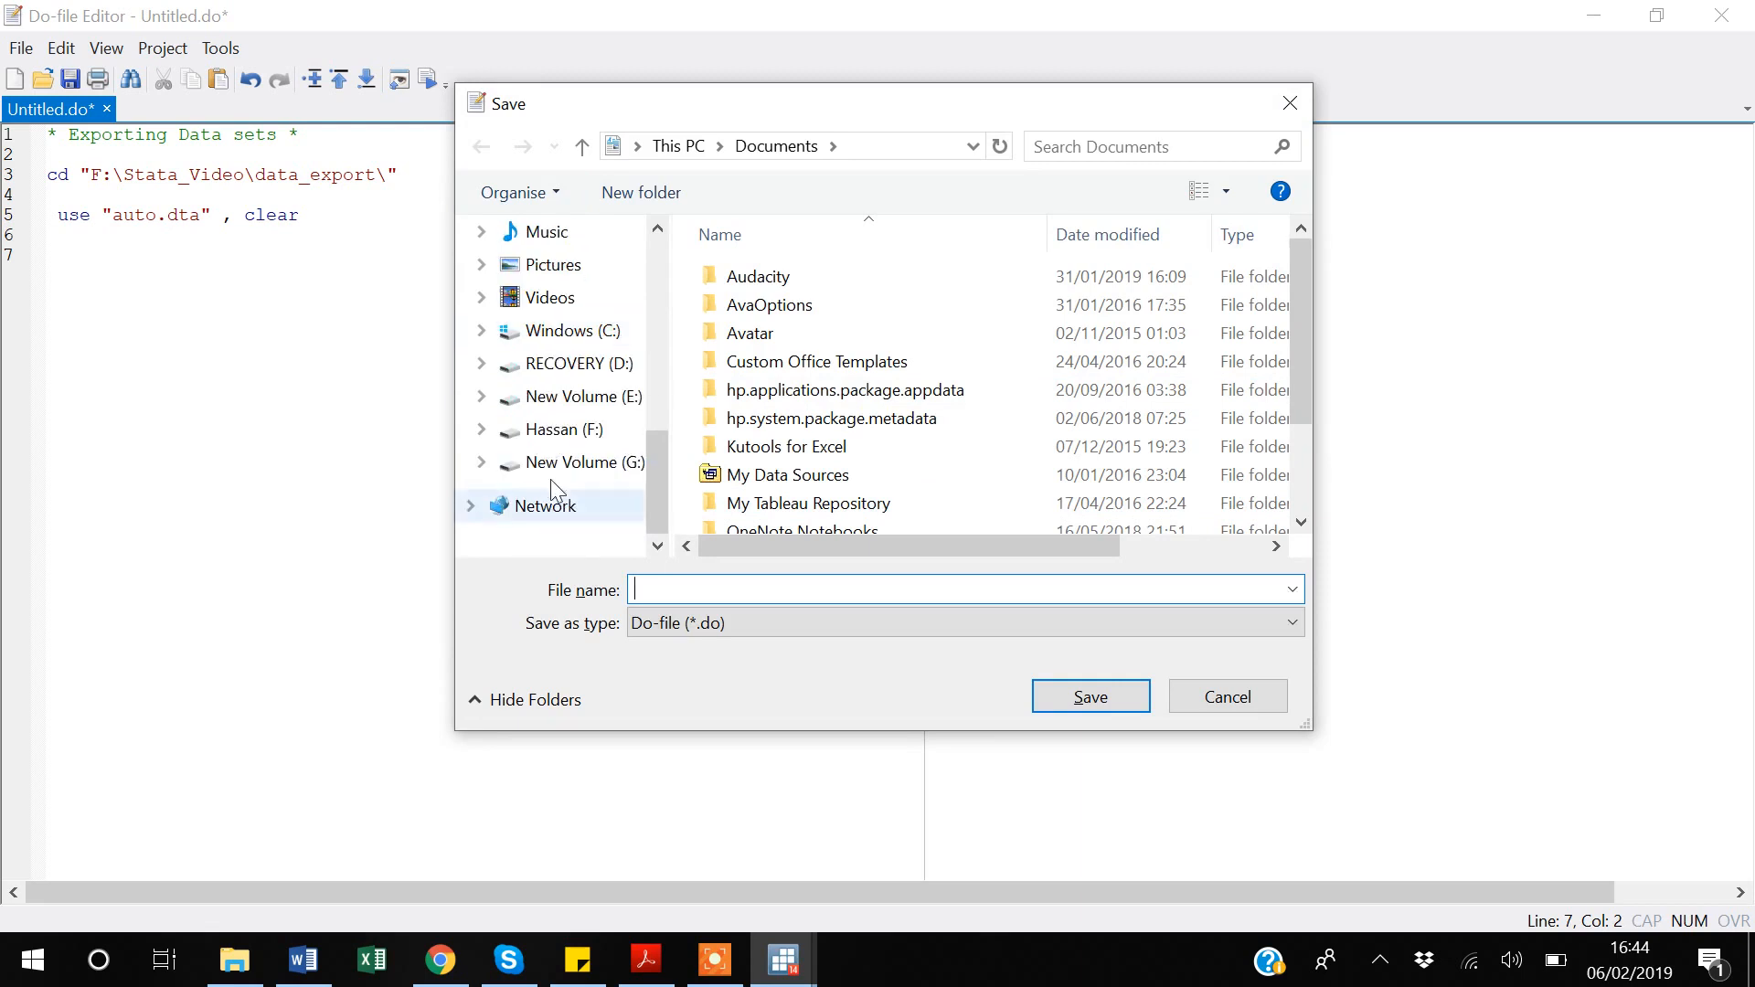
pyautogui.click(562, 428)
pyautogui.click(767, 480)
pyautogui.press('s')
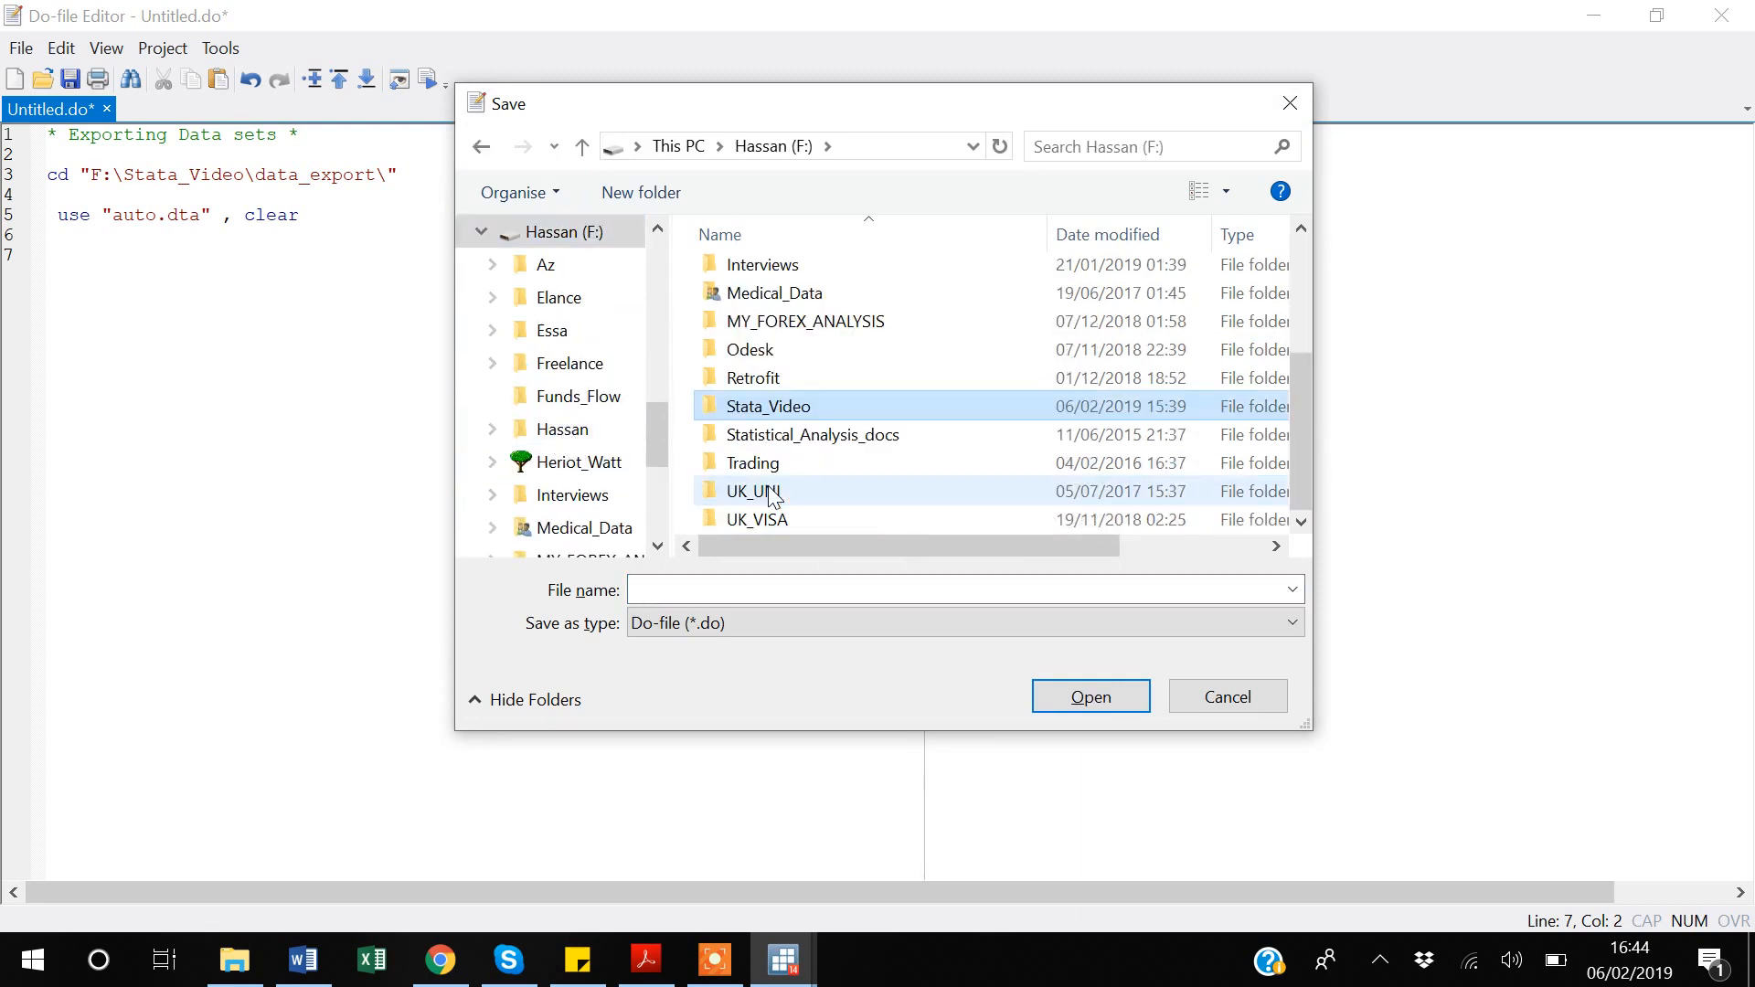
pyautogui.doubleClick(779, 402)
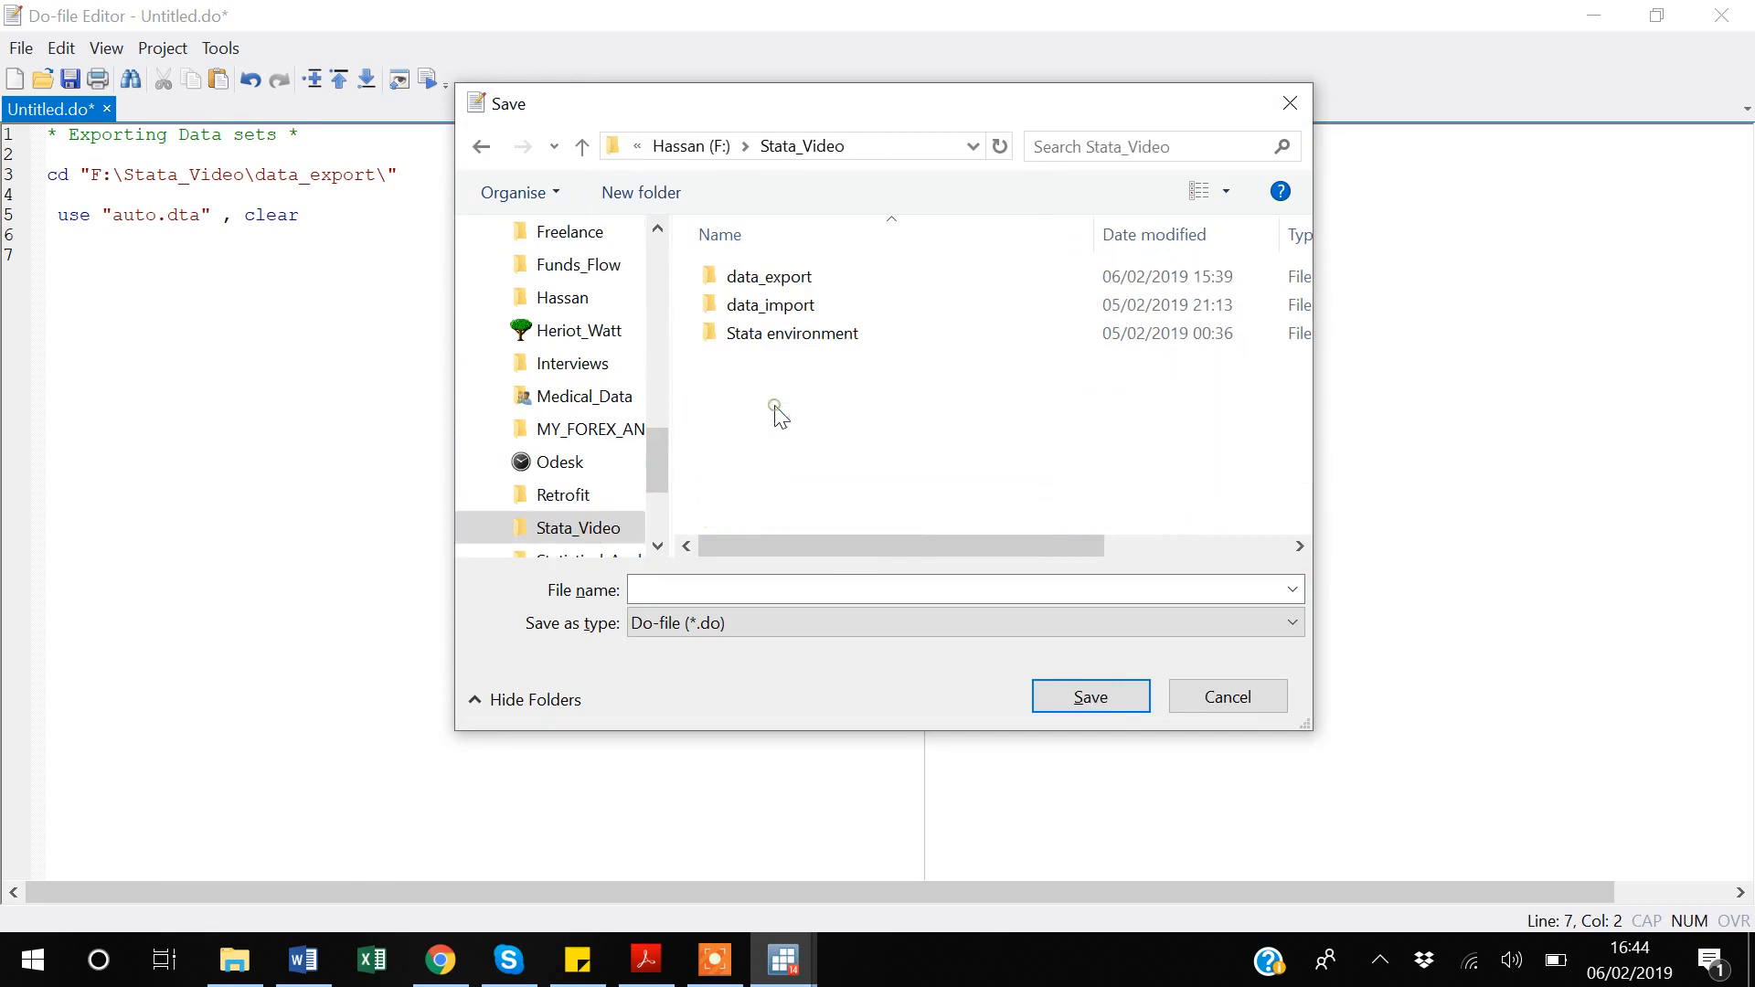
pyautogui.doubleClick(765, 283)
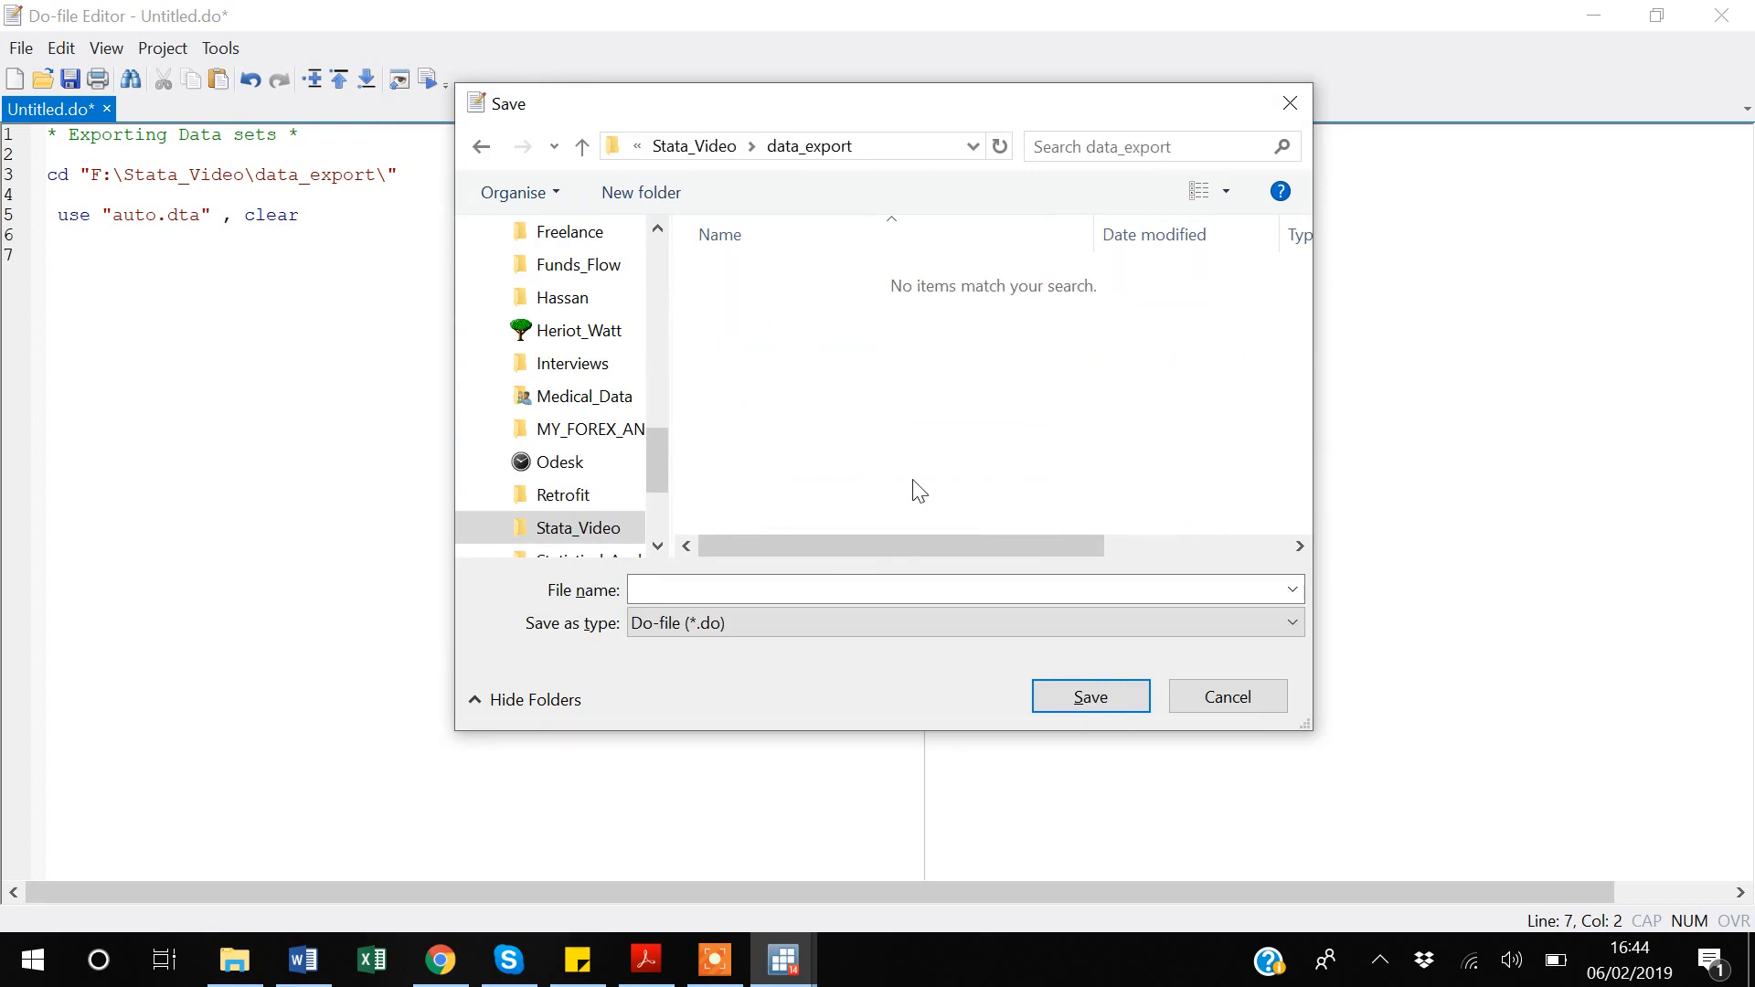
pyautogui.click(1104, 699)
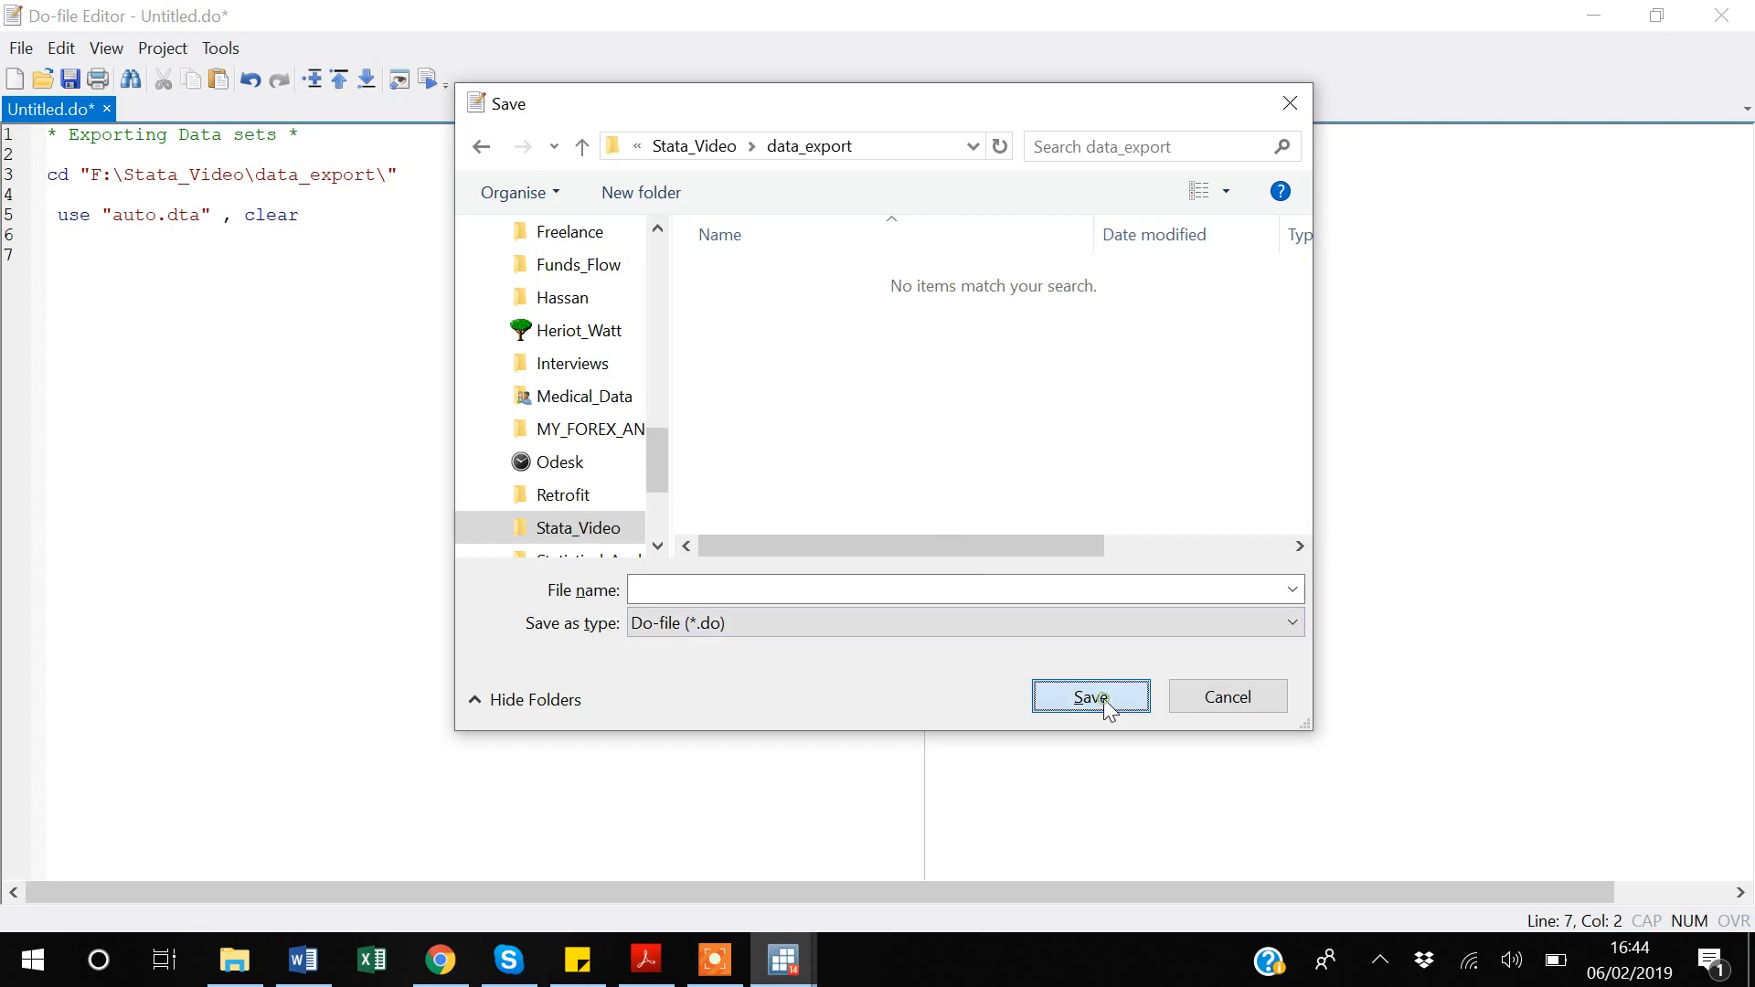
pyautogui.click(728, 592)
pyautogui.write('Export')
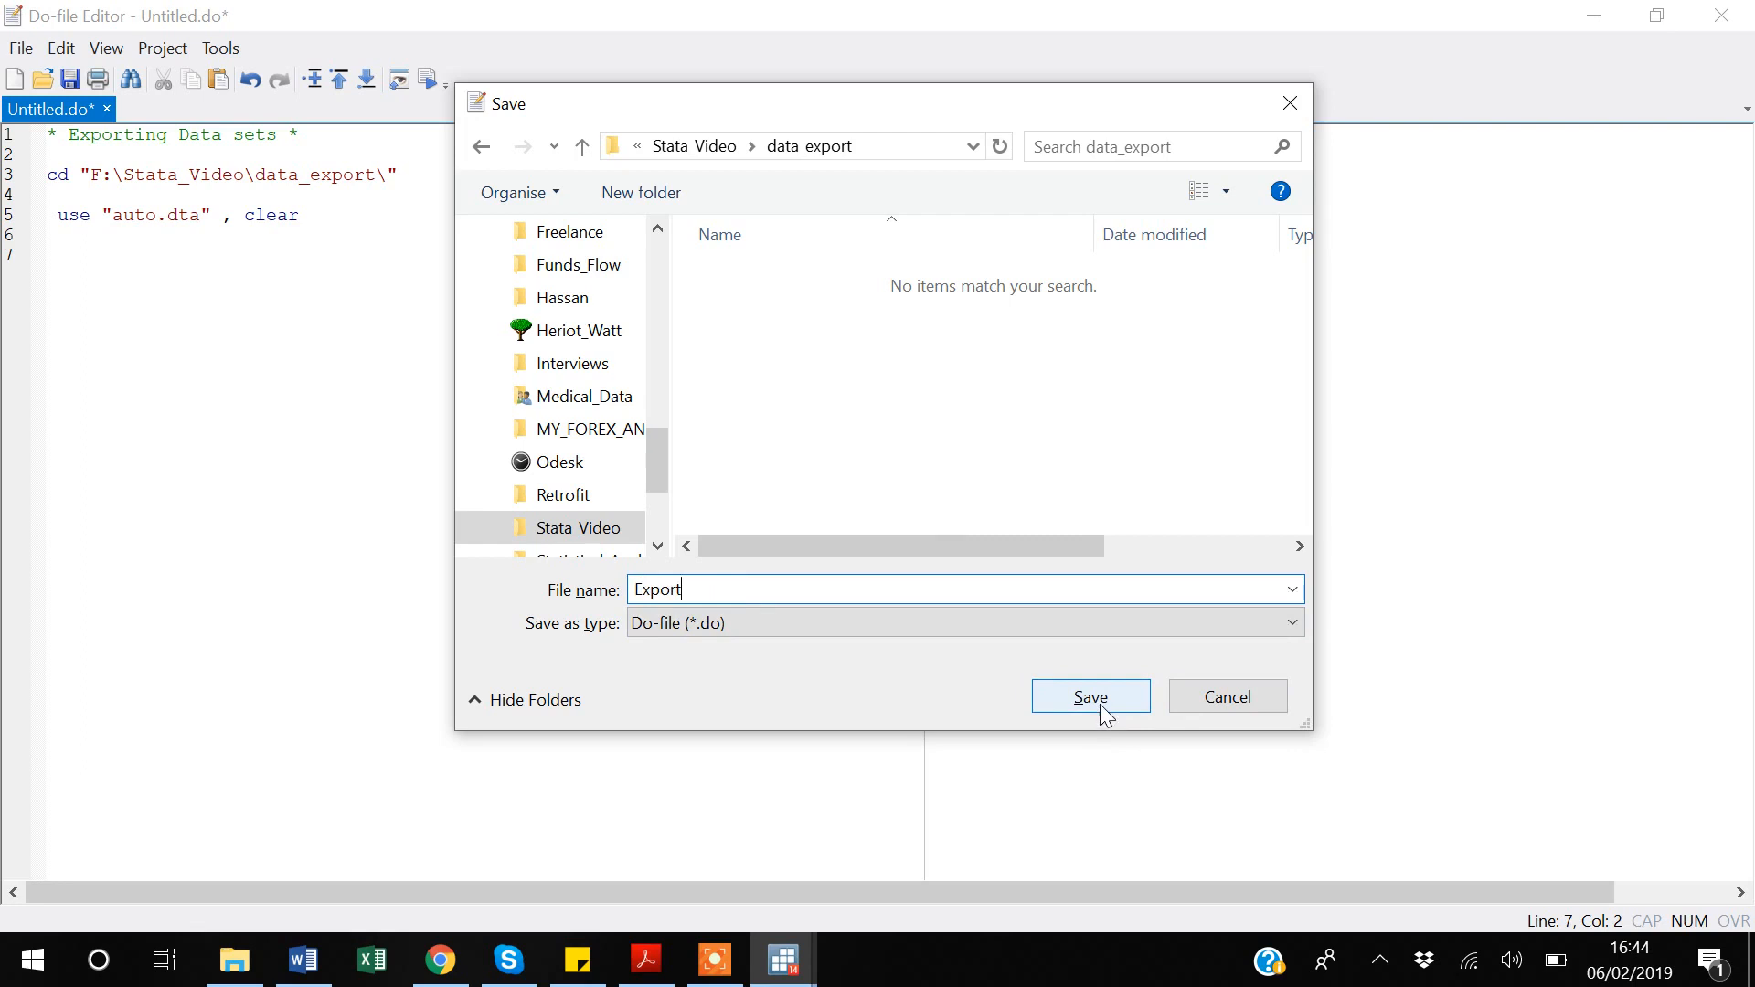
pyautogui.click(1102, 709)
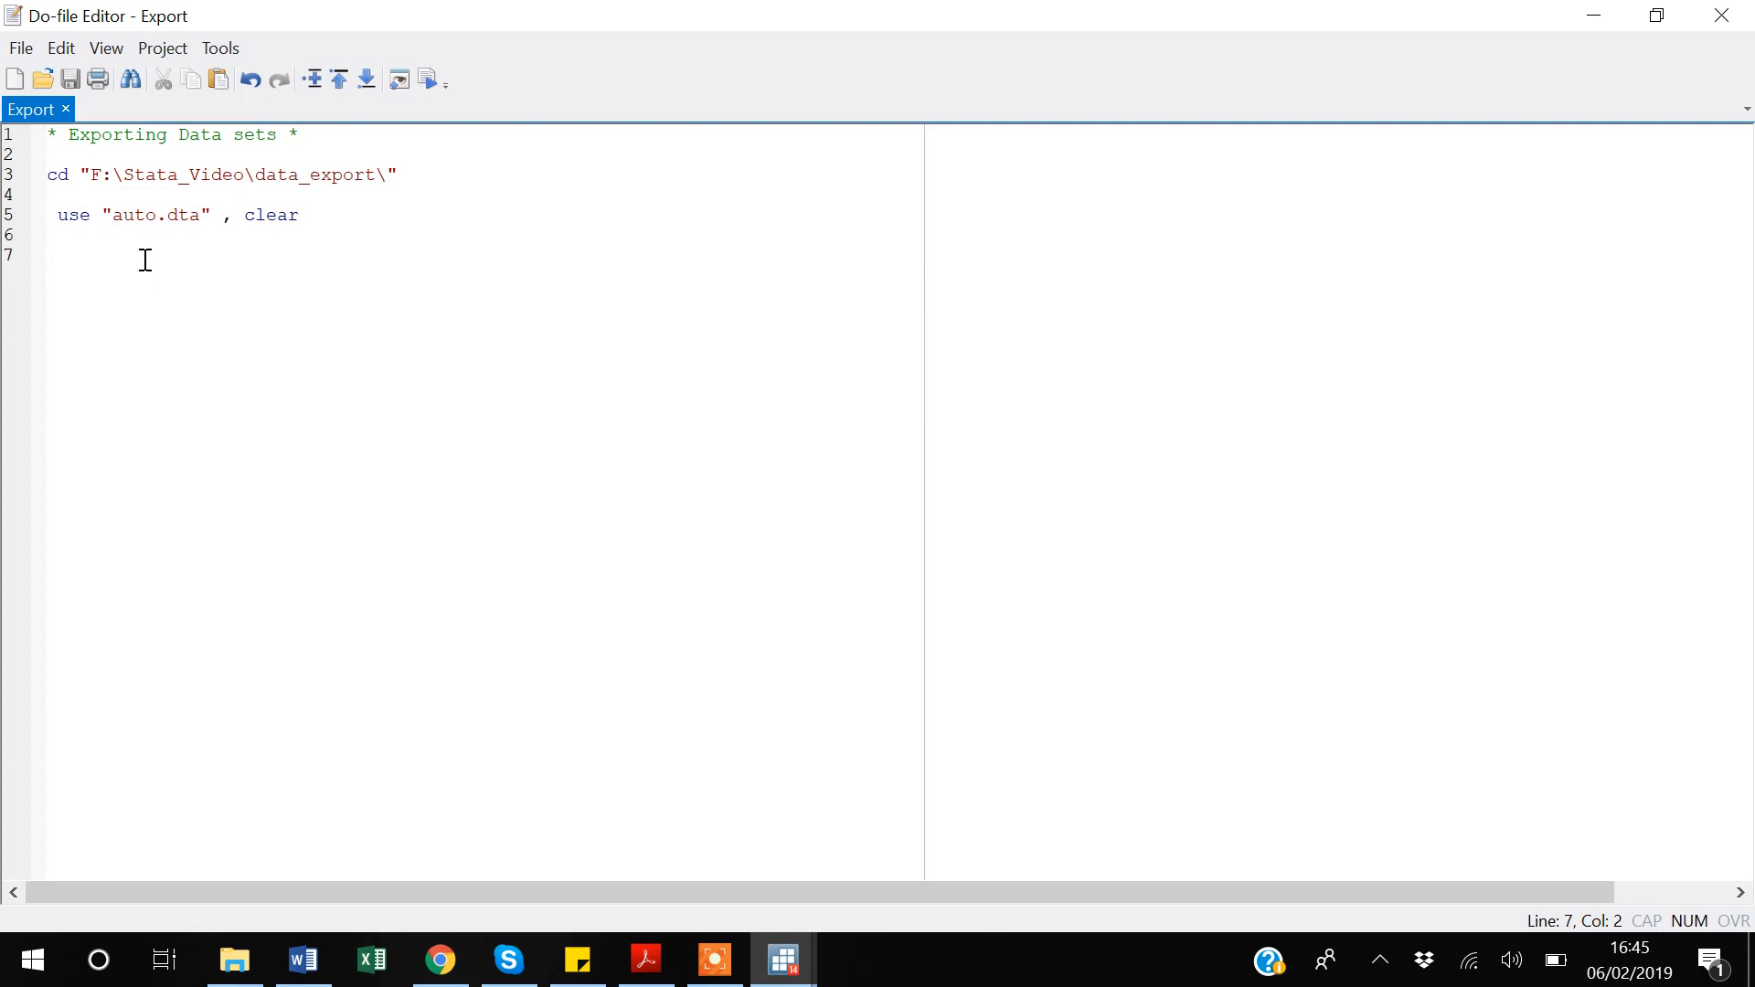
pyautogui.write('gen')
pyautogui.press('BackSpace')
pyautogui.press('BackSpace')
pyautogui.press('BackSpace')
# - Switch to the main Stata window, view the help page with "help gen", and close it
pyautogui.hotkey('alt', 'Tab')
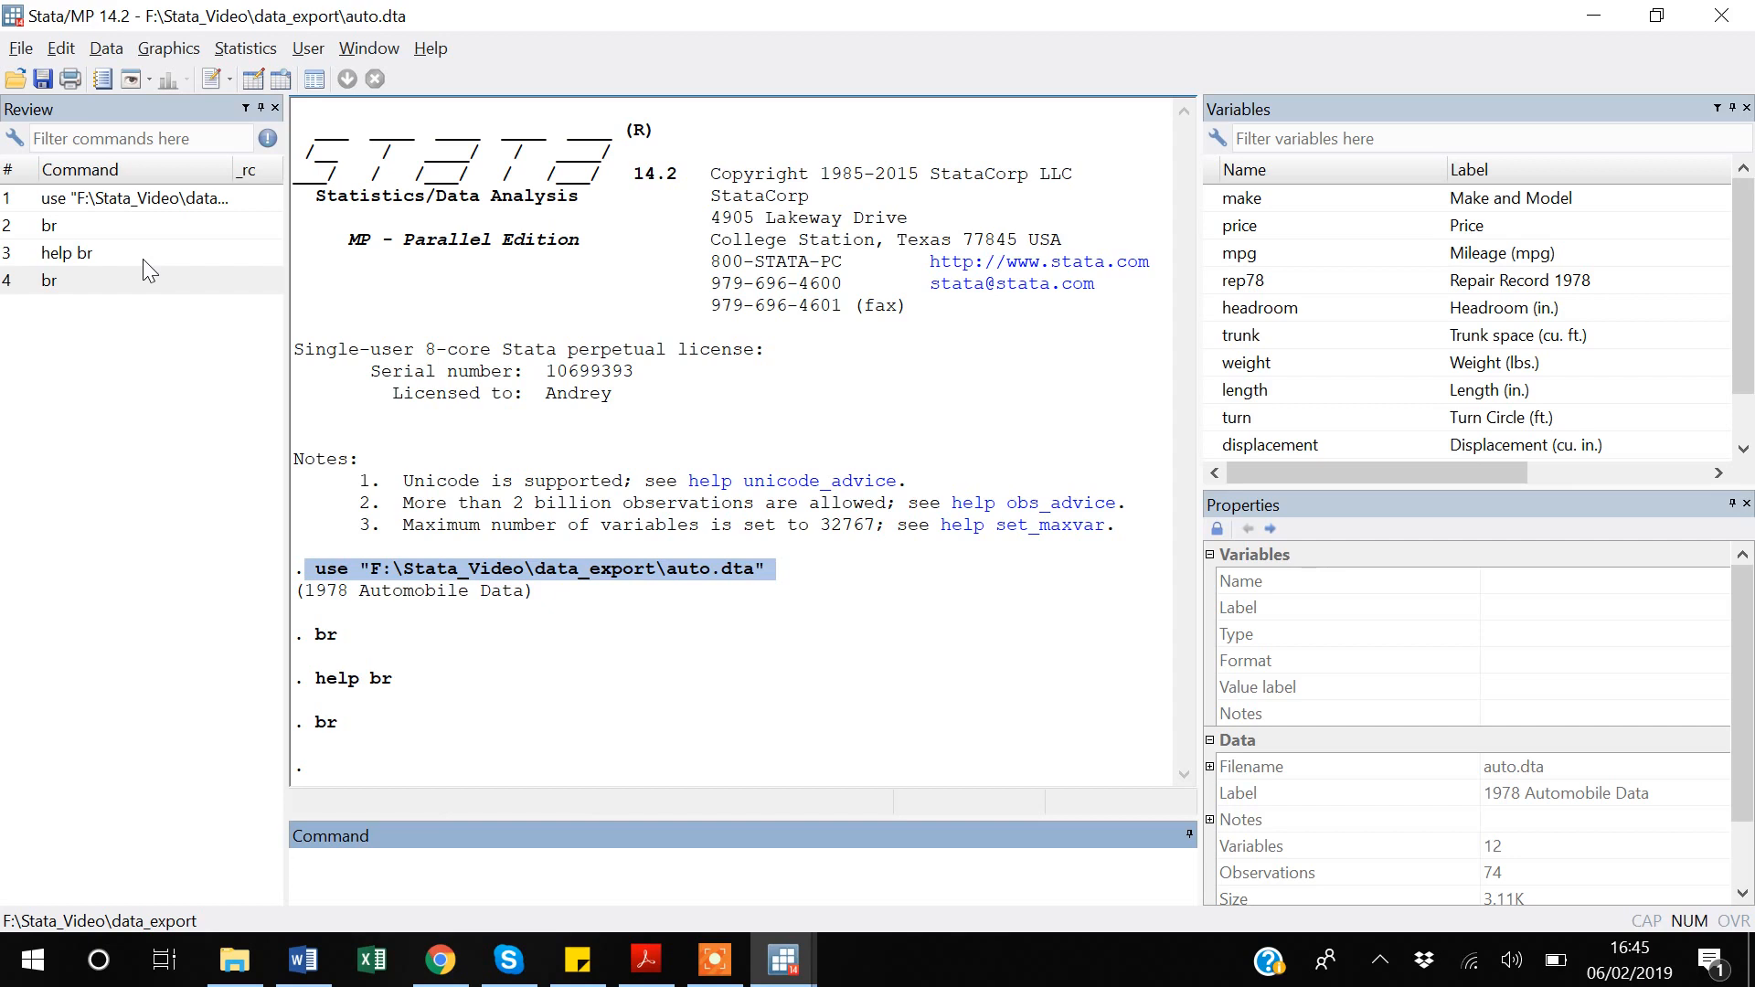
pyautogui.write('help gen')
pyautogui.press('Return')
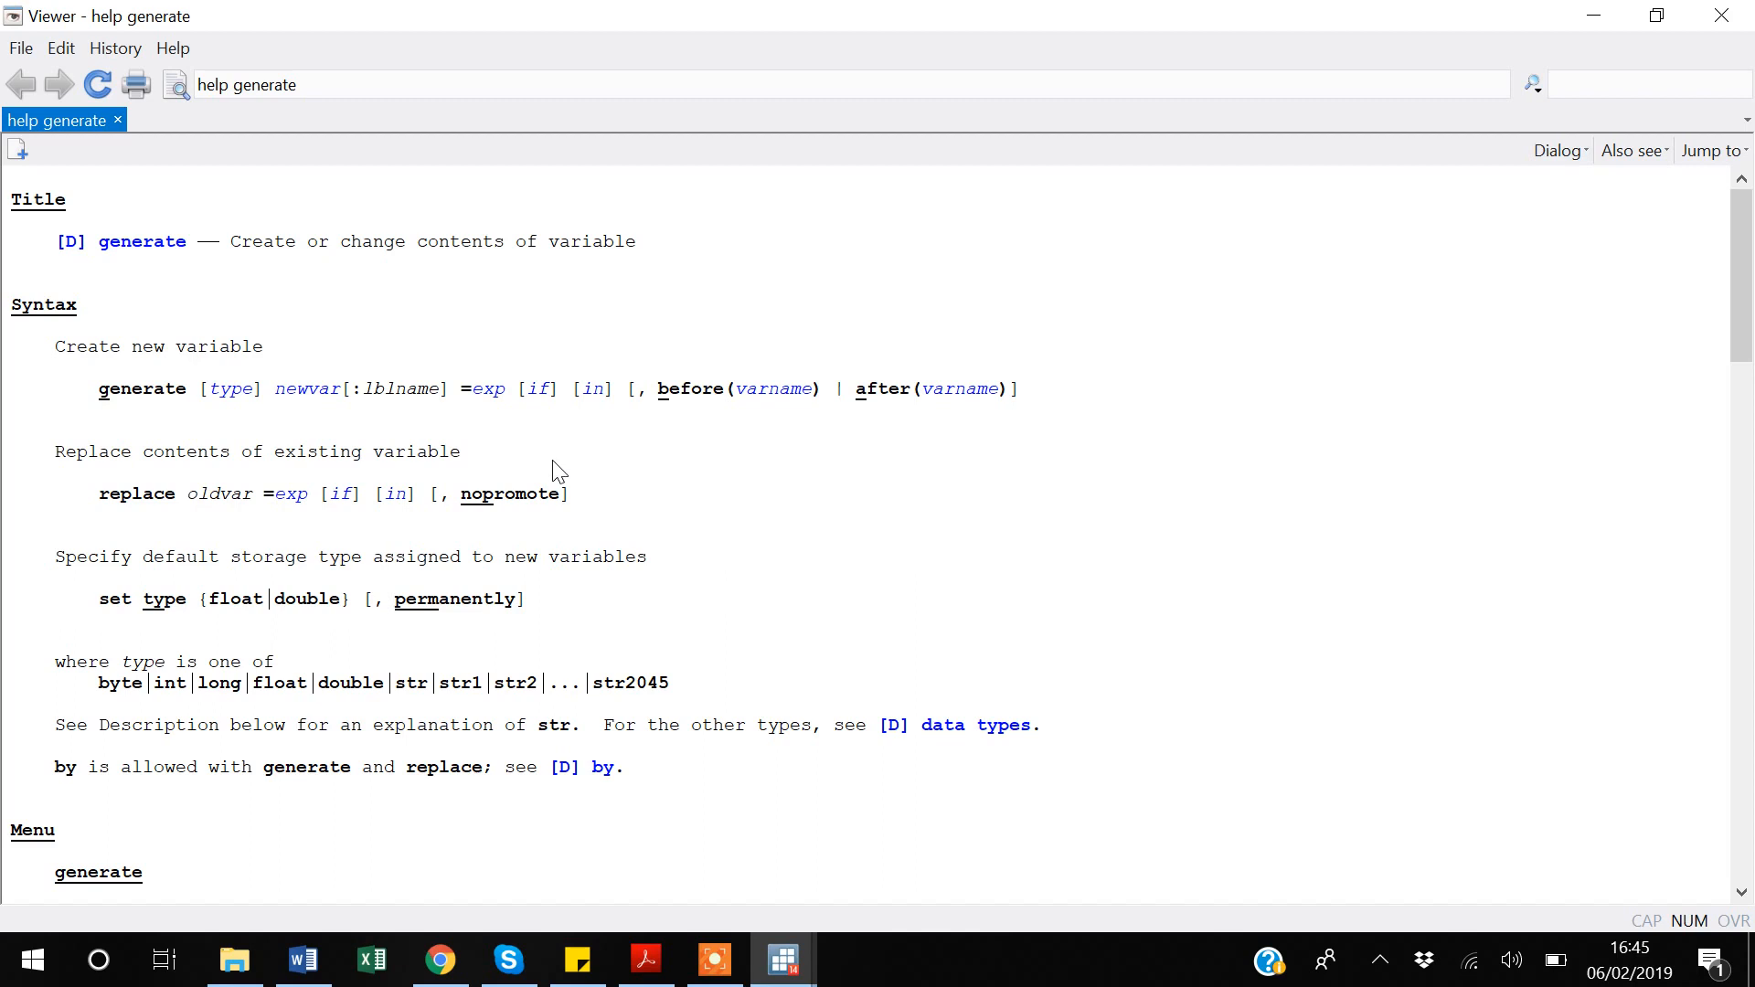
pyautogui.click(1722, 18)
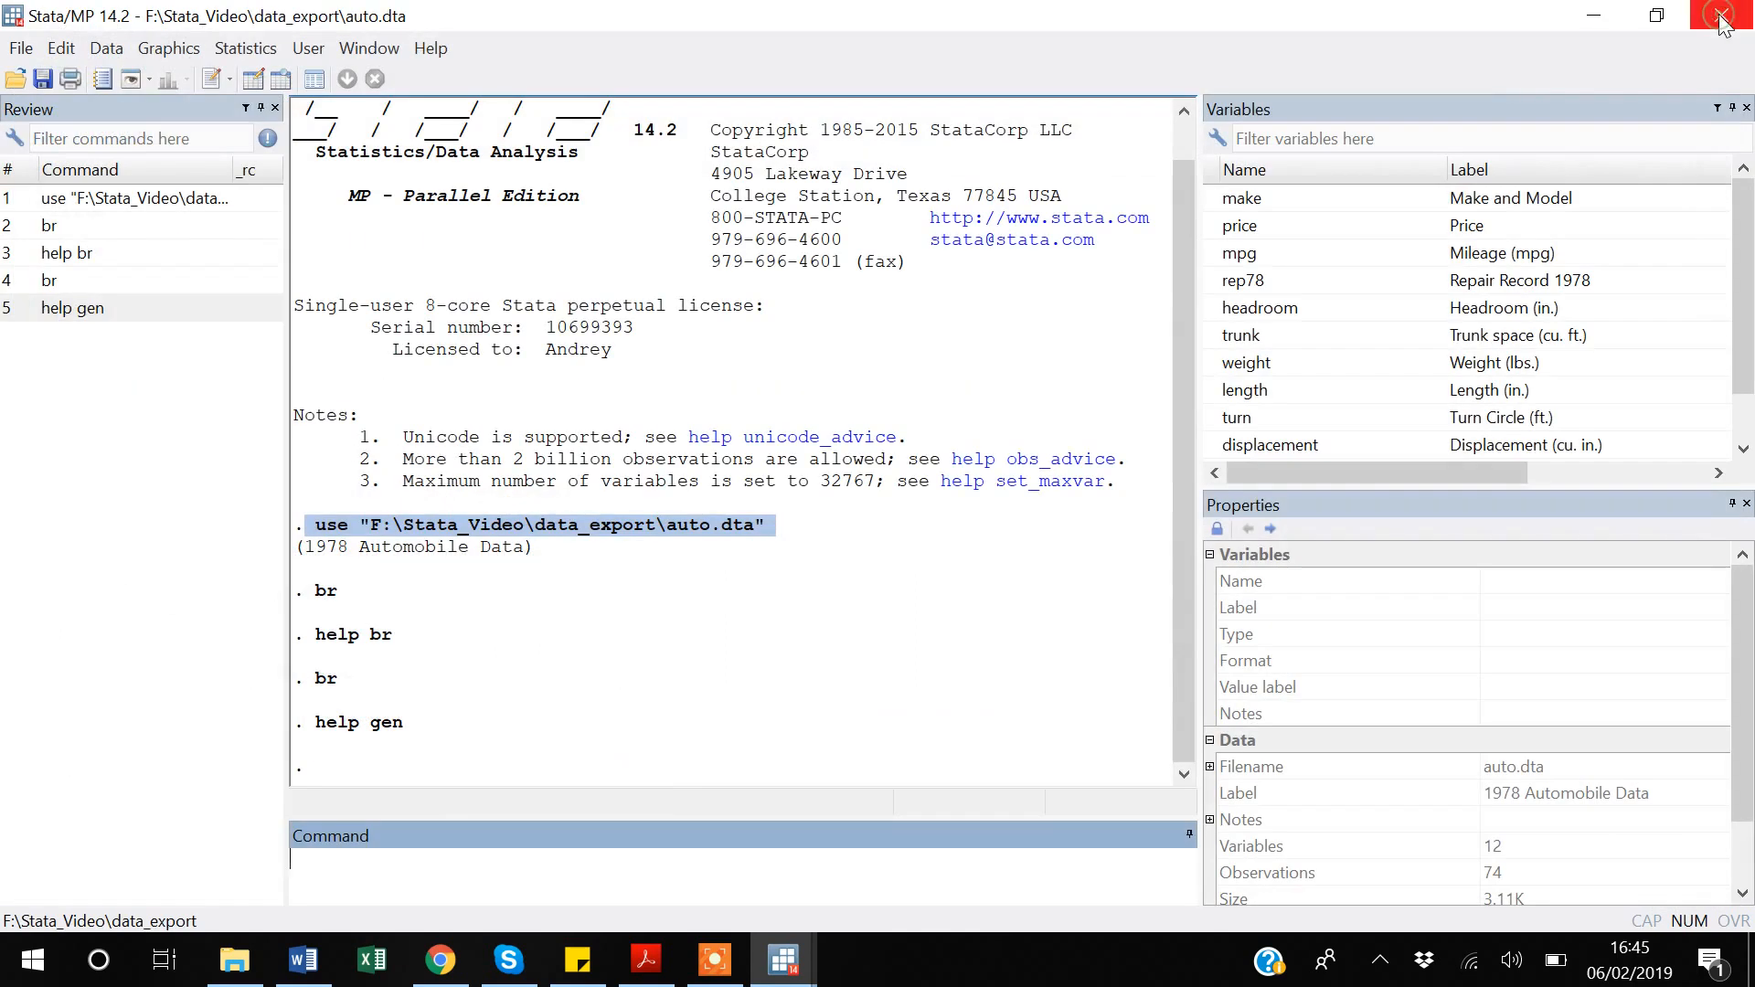
# - Generate the variable log_price by running the command gen log_price=ln(price)
pyautogui.write('gen')
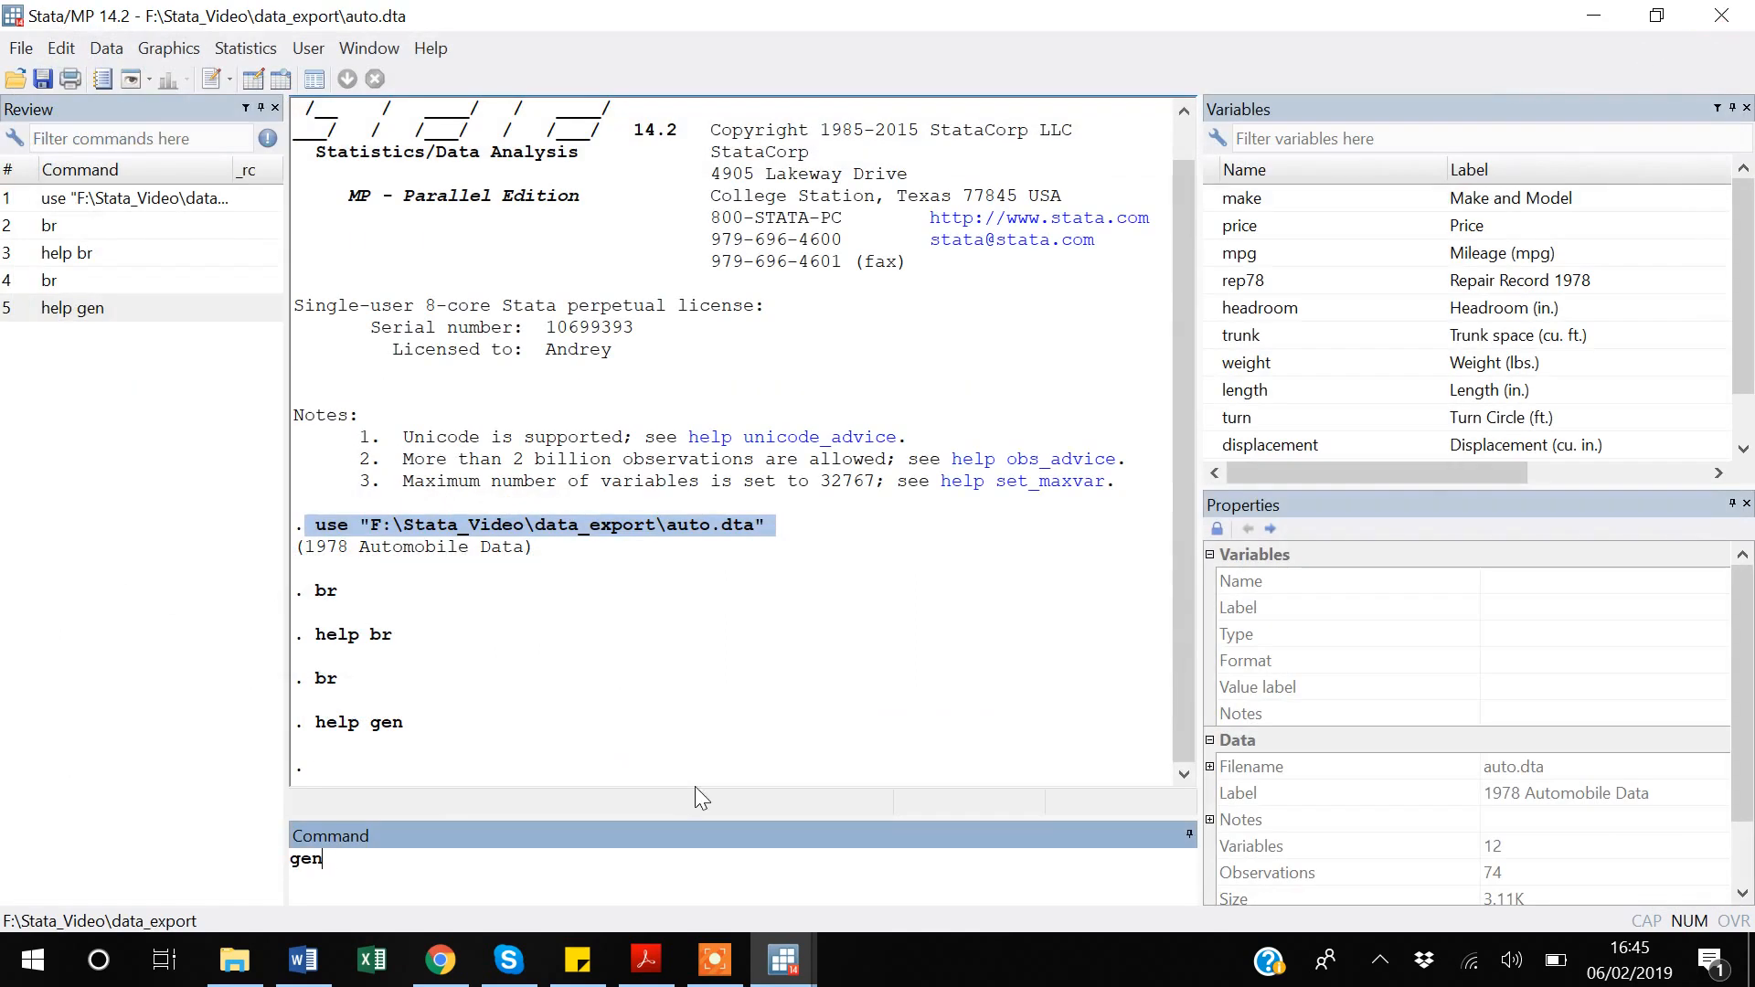
pyautogui.write(' log_price=ln(price')
pyautogui.press('Return')
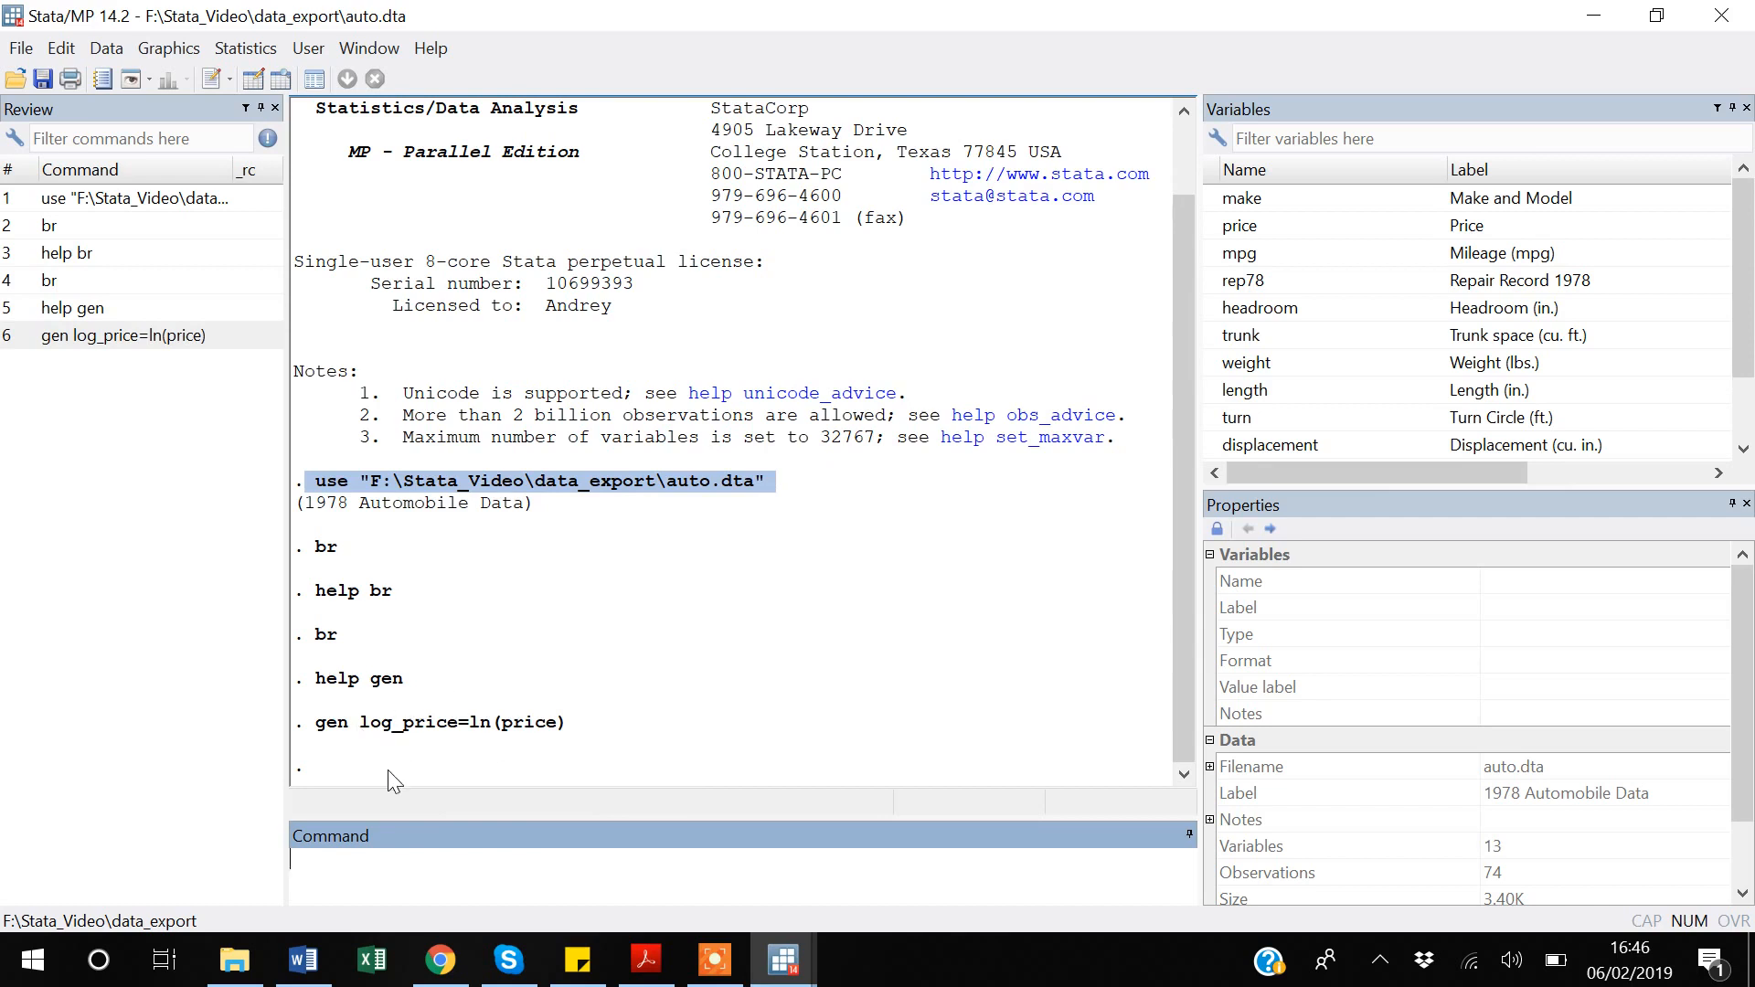
# - Browse the dataset with the br command, inspect the log_price column, and close the data browser
pyautogui.write('br')
pyautogui.press('Return')
pyautogui.press('Right')
pyautogui.press('Right')
pyautogui.press('Right')
pyautogui.press('Right')
pyautogui.press('Right')
pyautogui.press('Right')
pyautogui.press('Right')
pyautogui.press('Right')
pyautogui.press('Right')
pyautogui.press('Right')
pyautogui.press('Right')
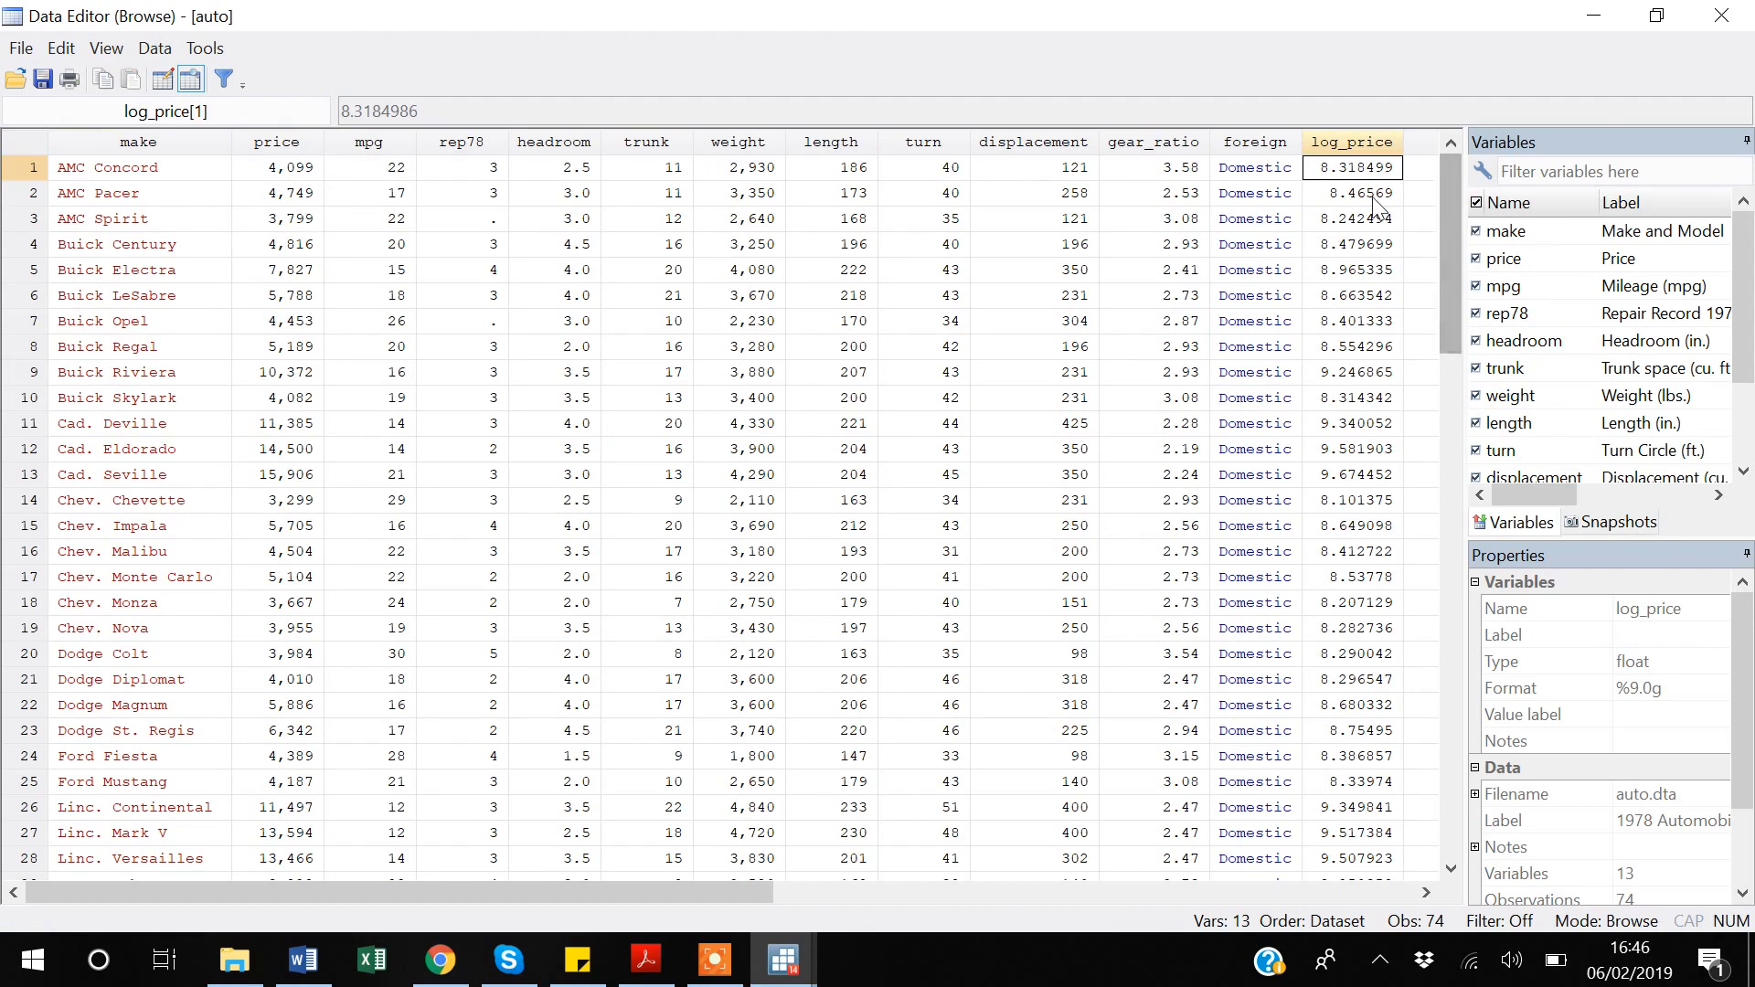
pyautogui.click(1714, 16)
# - Recall and copy the gen log_price=ln(price) command into line 7 of the do-file and add three new lines after it
pyautogui.write('br')
pyautogui.press('pageup')
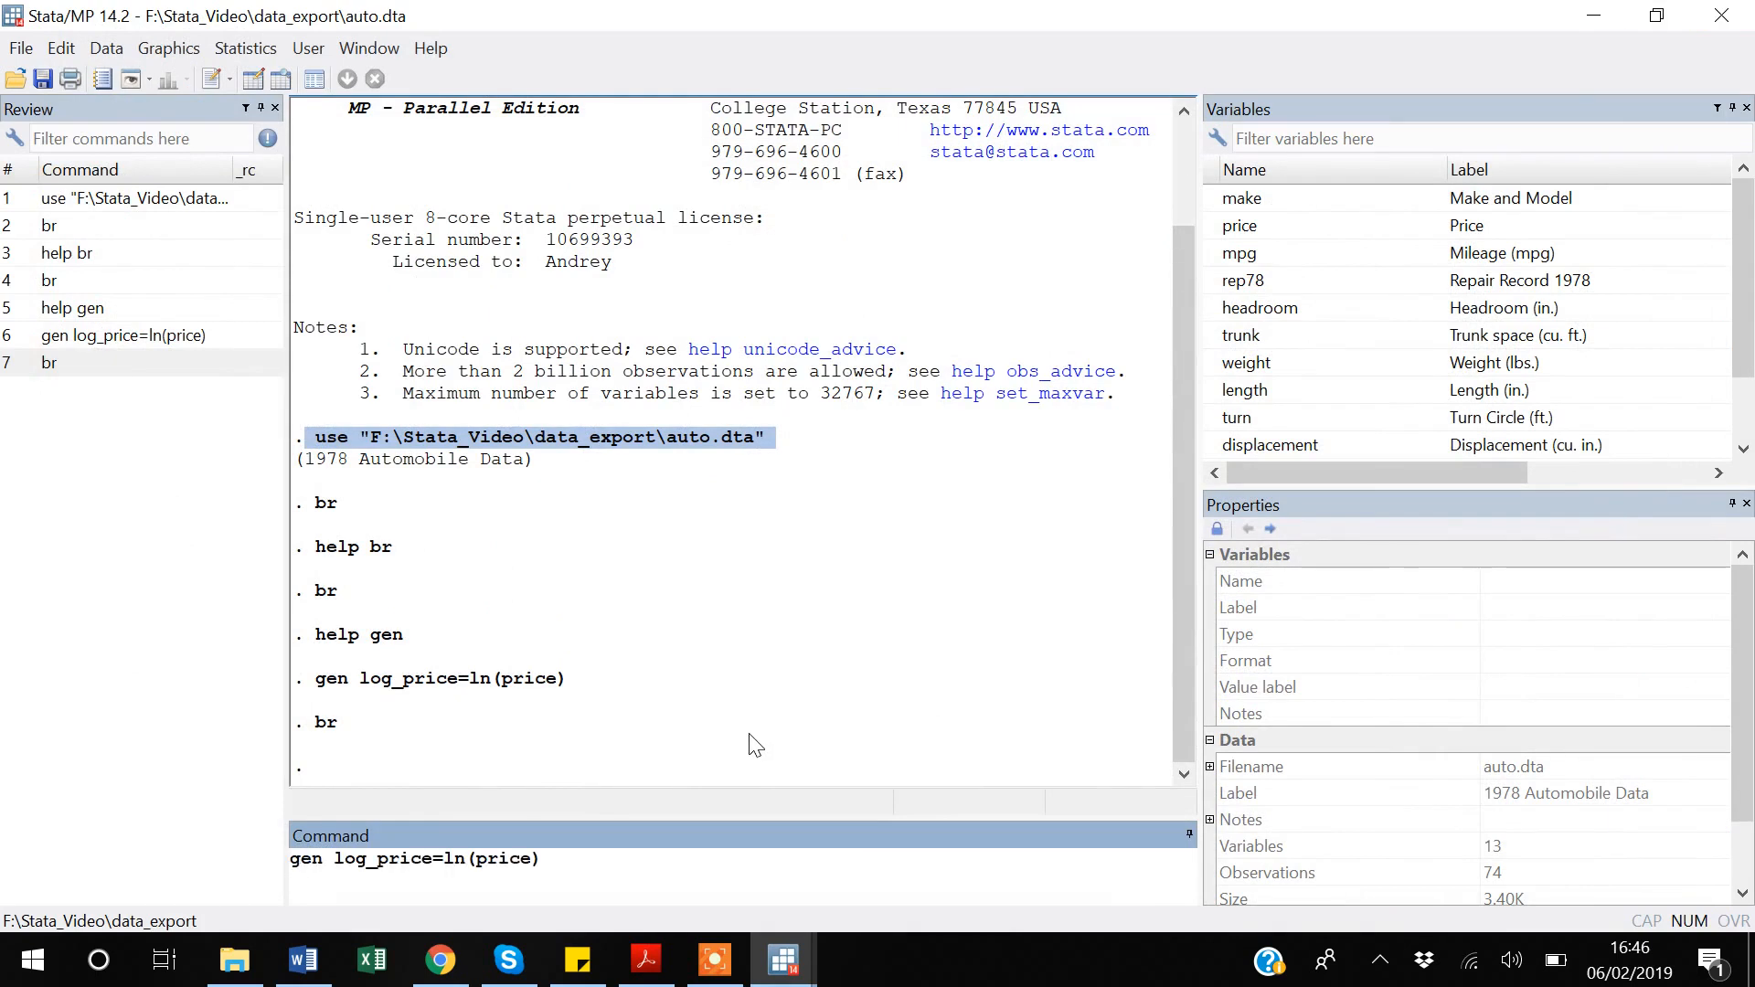
pyautogui.hotkey('ctrl', 'a')
pyautogui.hotkey('ctrl', 'c')
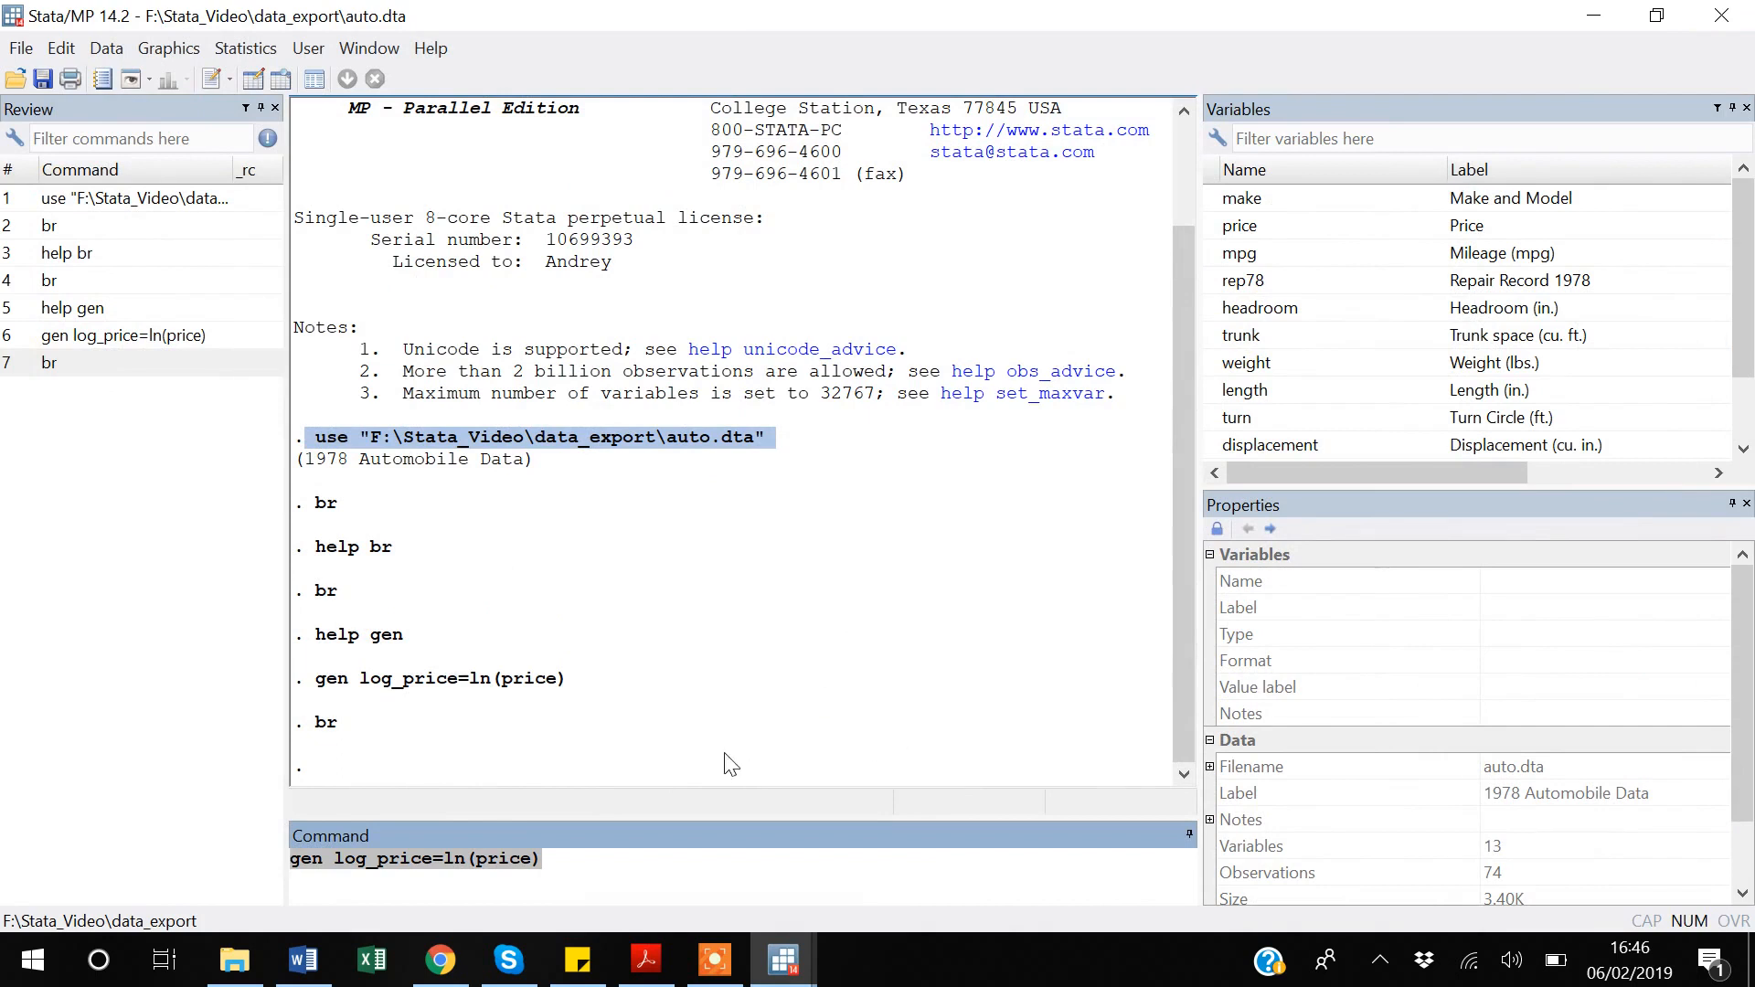
pyautogui.hotkey('alt', 'Tab')
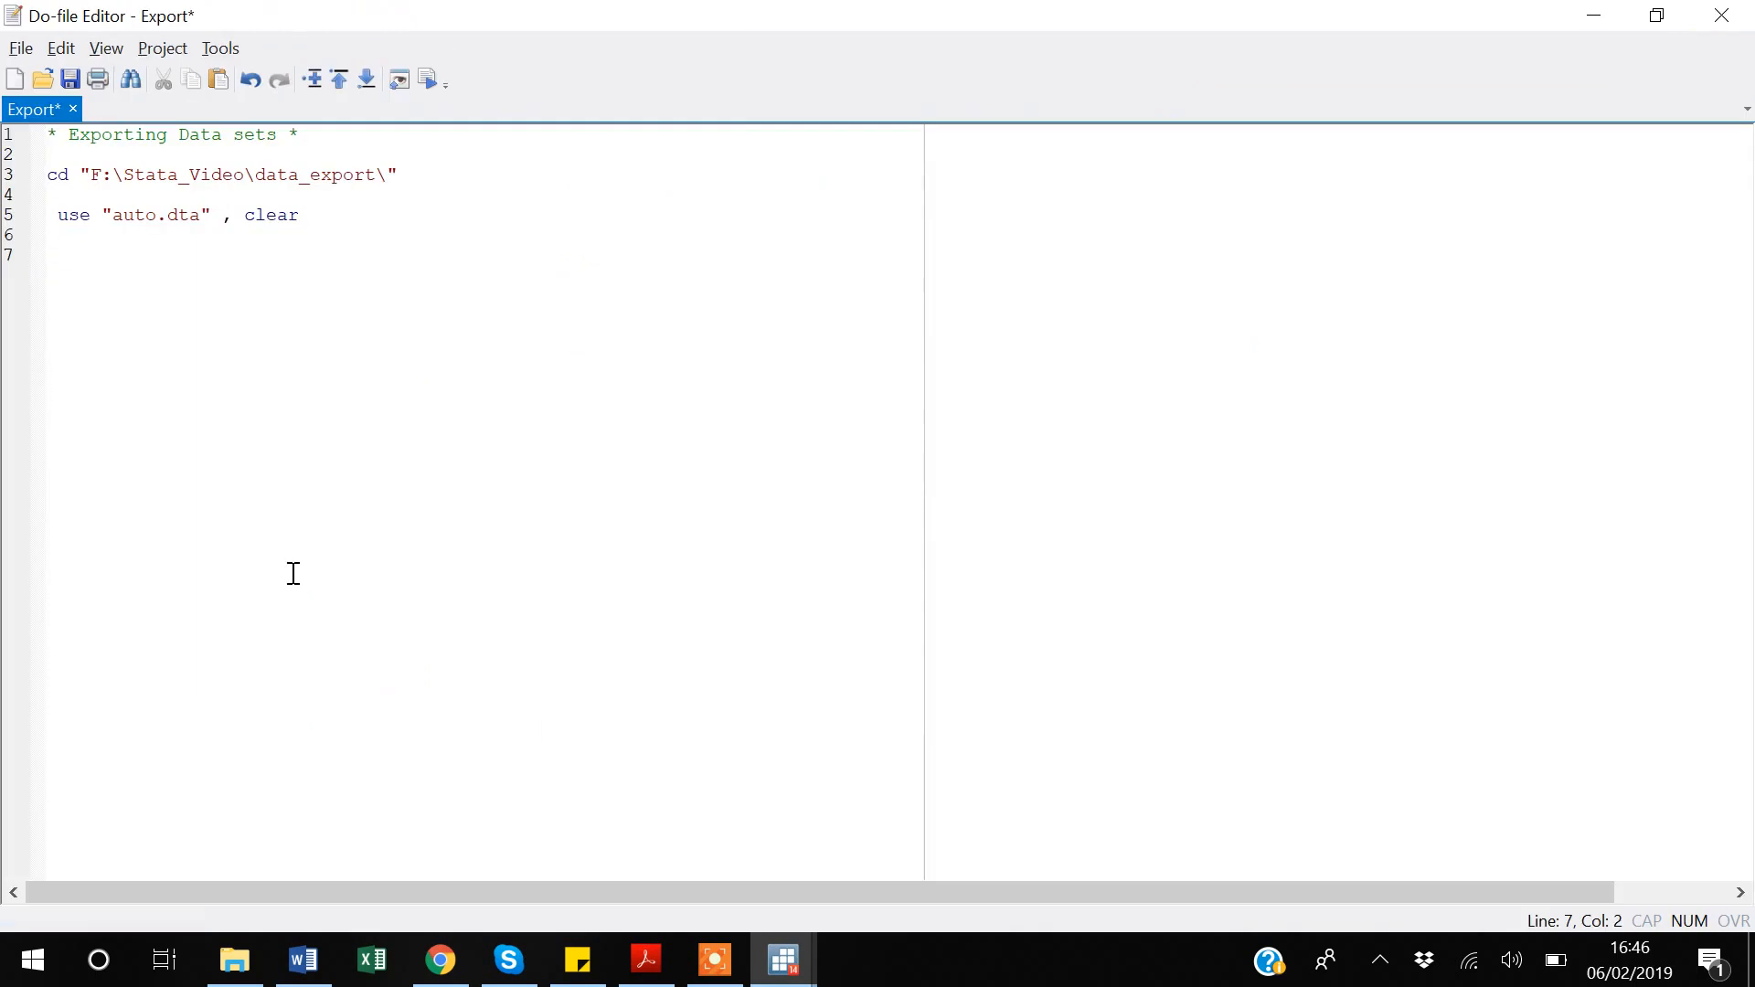
pyautogui.hotkey('ctrl', 'v')
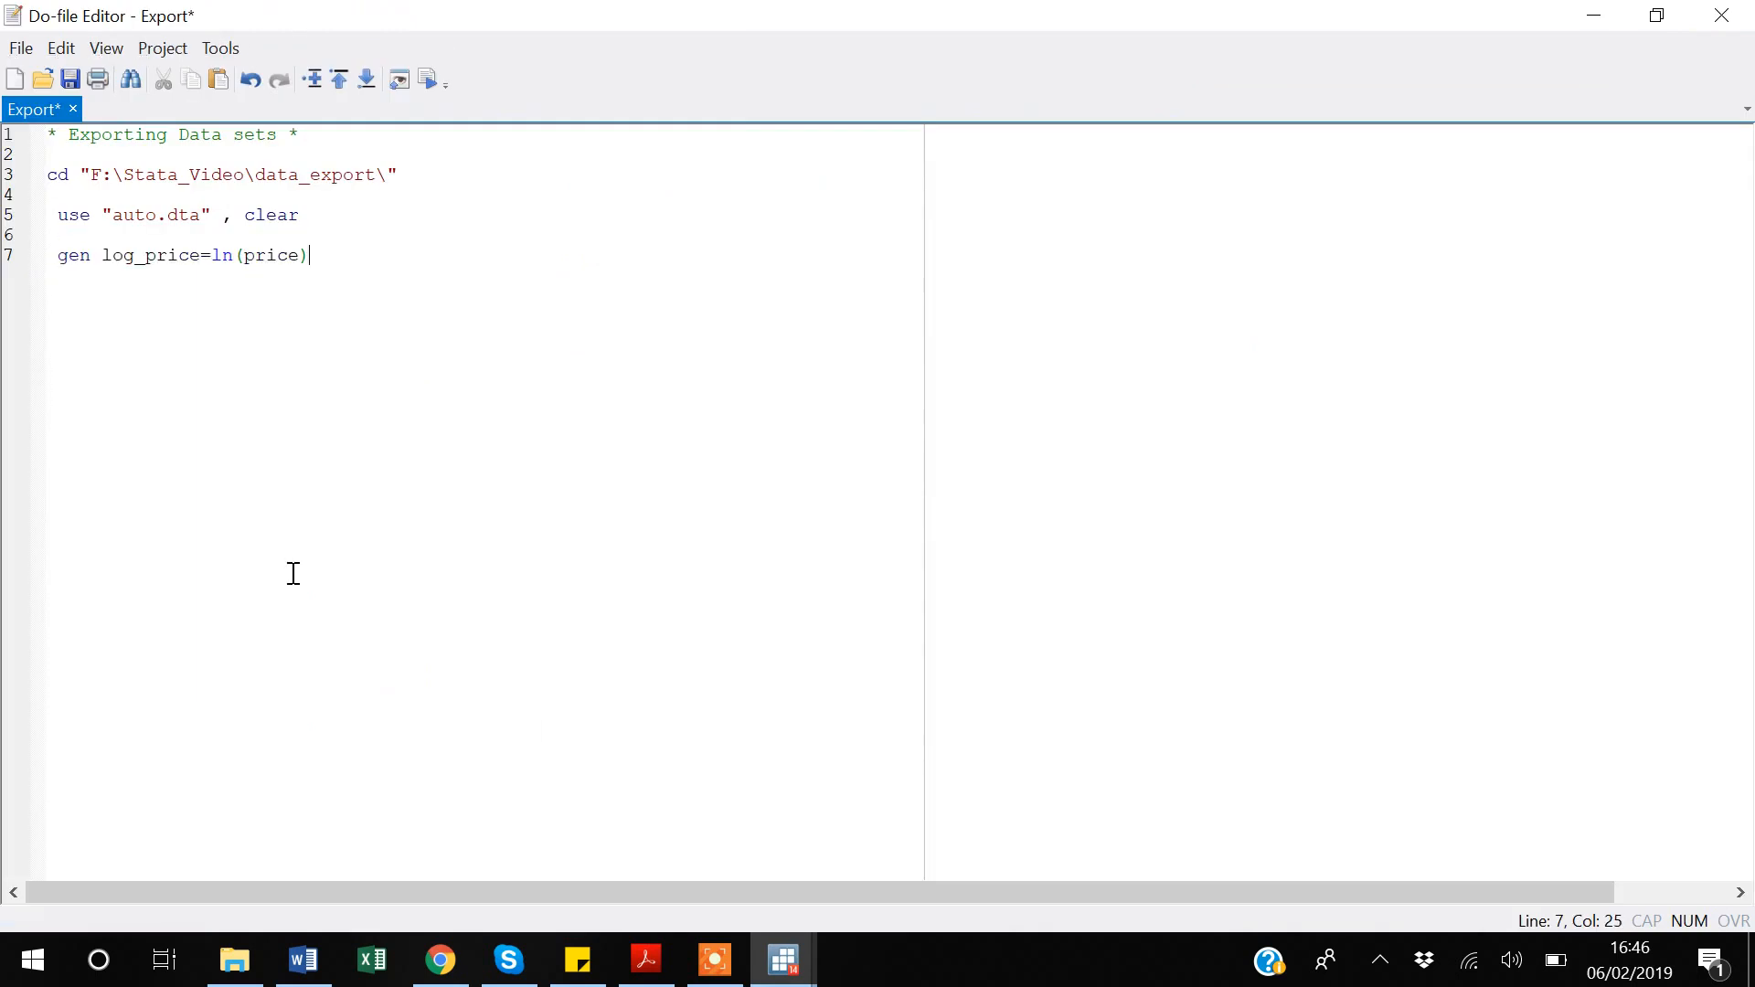
pyautogui.press('Return')
pyautogui.press('Return')
pyautogui.press('Return')
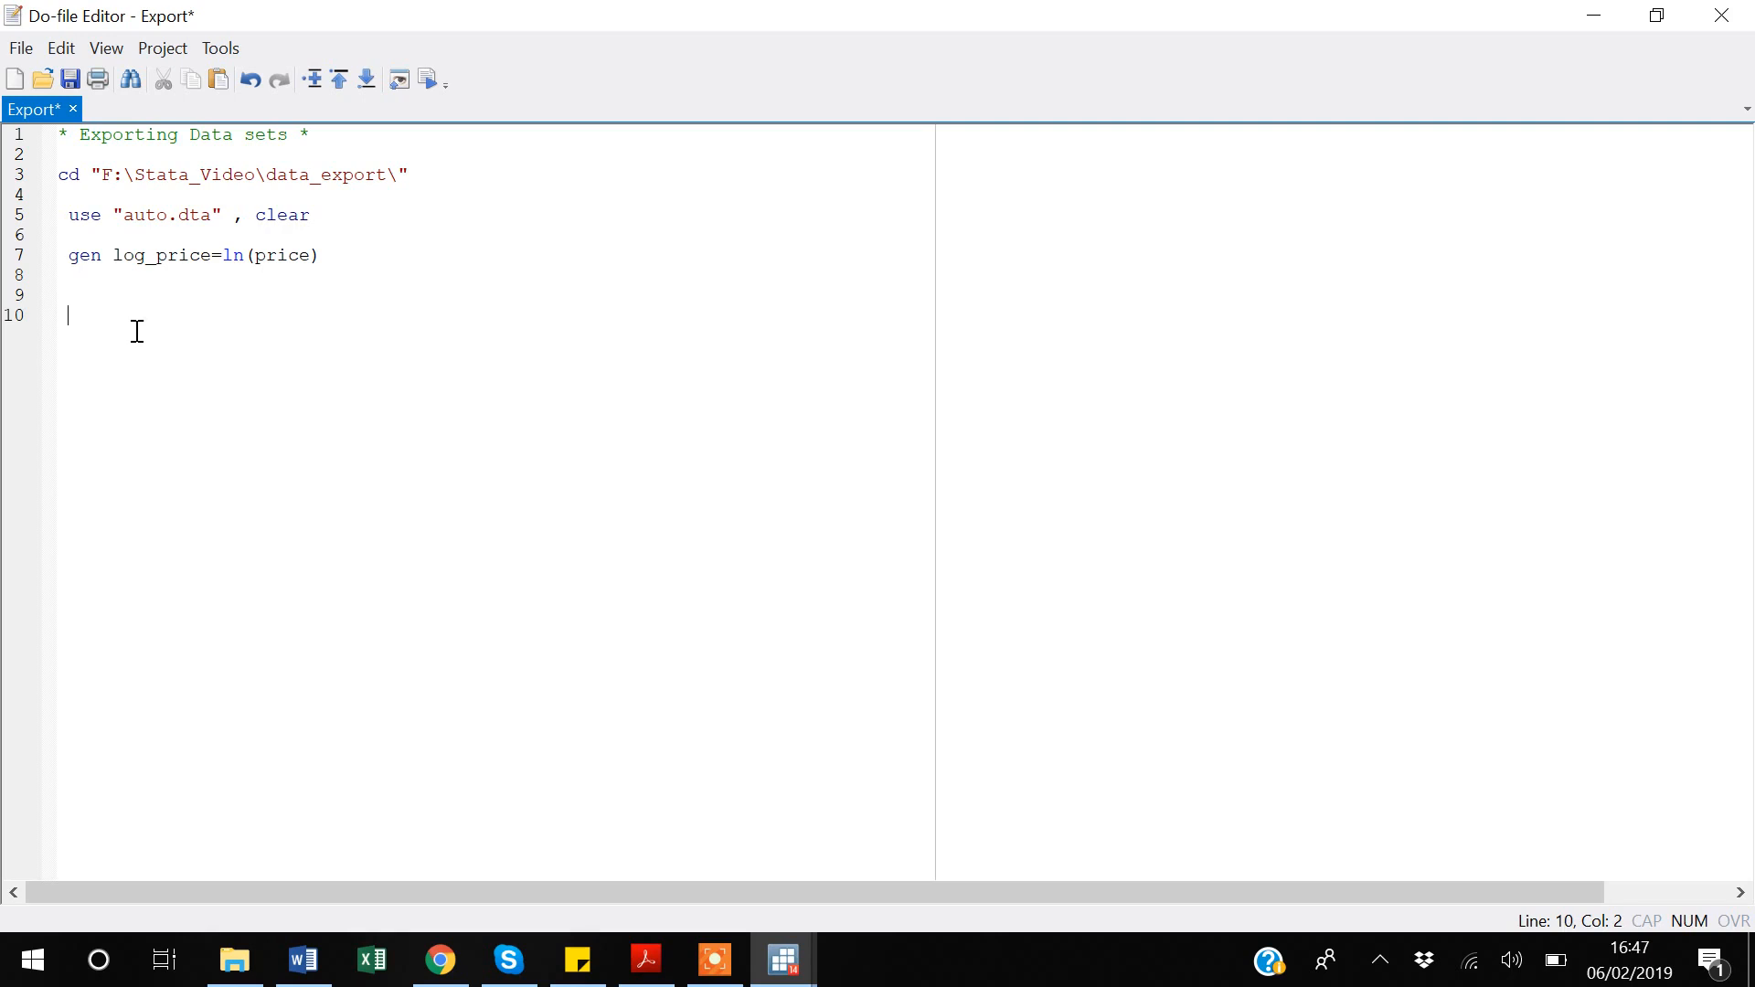
# - Add a save command on line 10 of the do-file, reusing the file name "auto.dta" from the use command
pyautogui.write('save')
pyautogui.moveTo(234, 216); pyautogui.dragTo(119, 216)
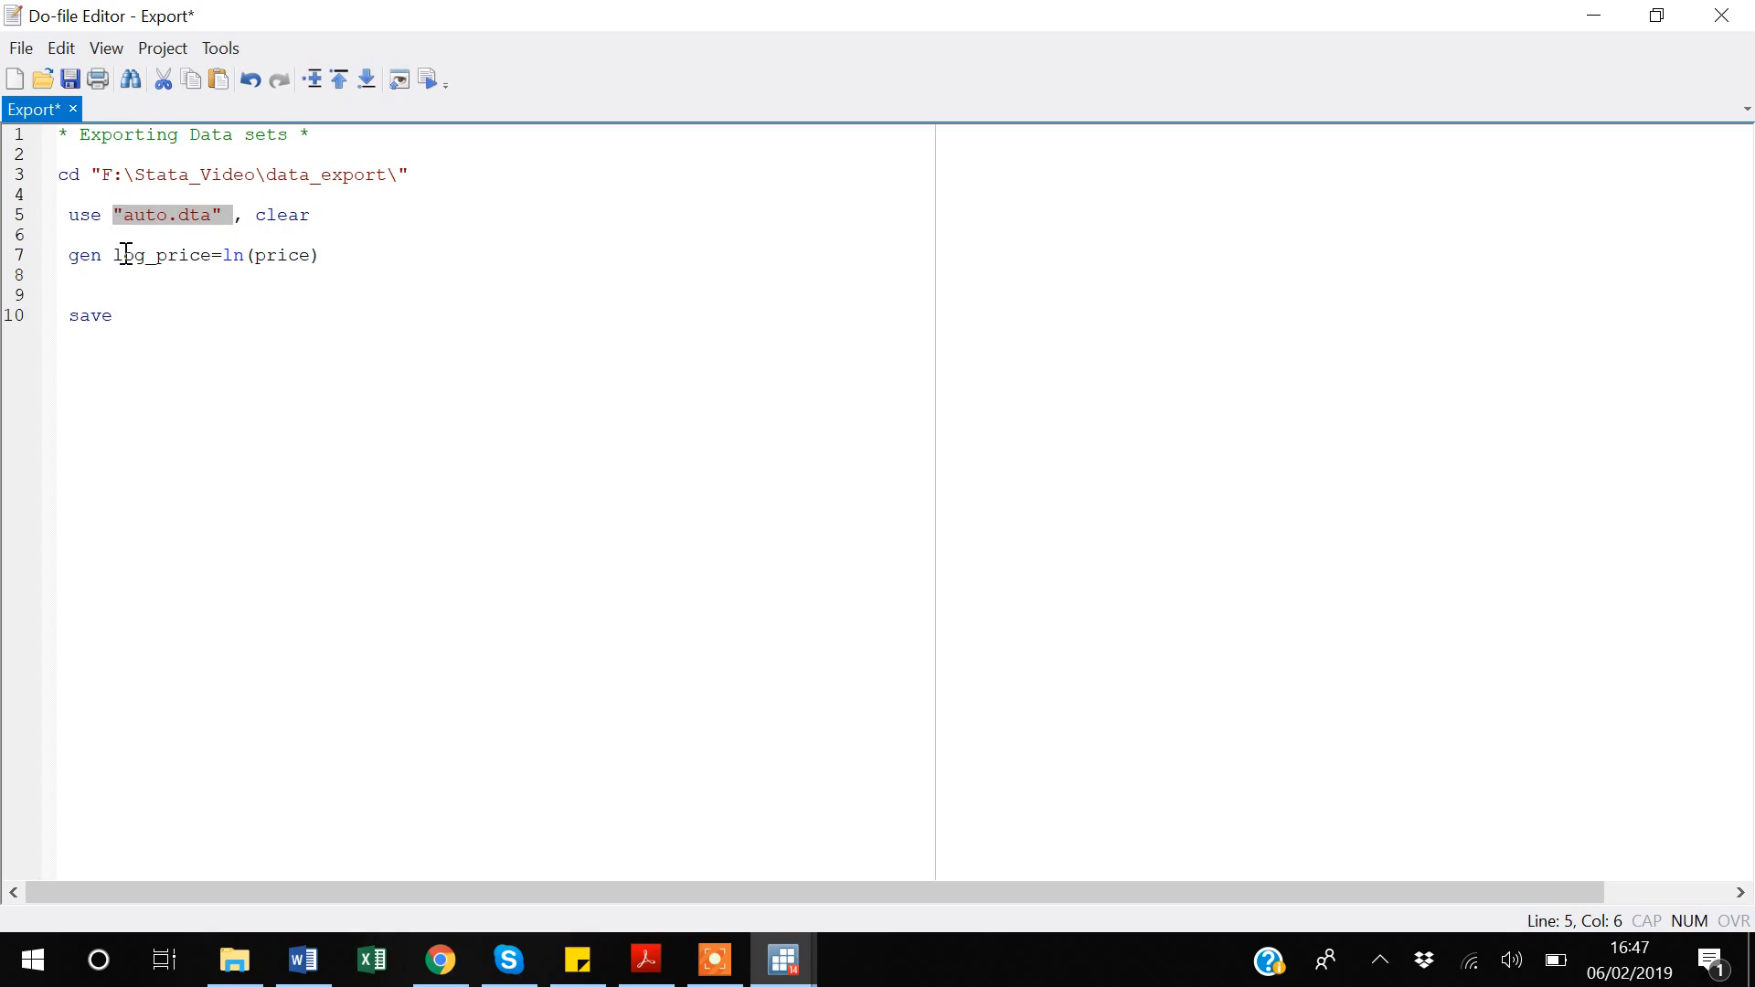
pyautogui.click(135, 309)
pyautogui.write('"auto.dta"')
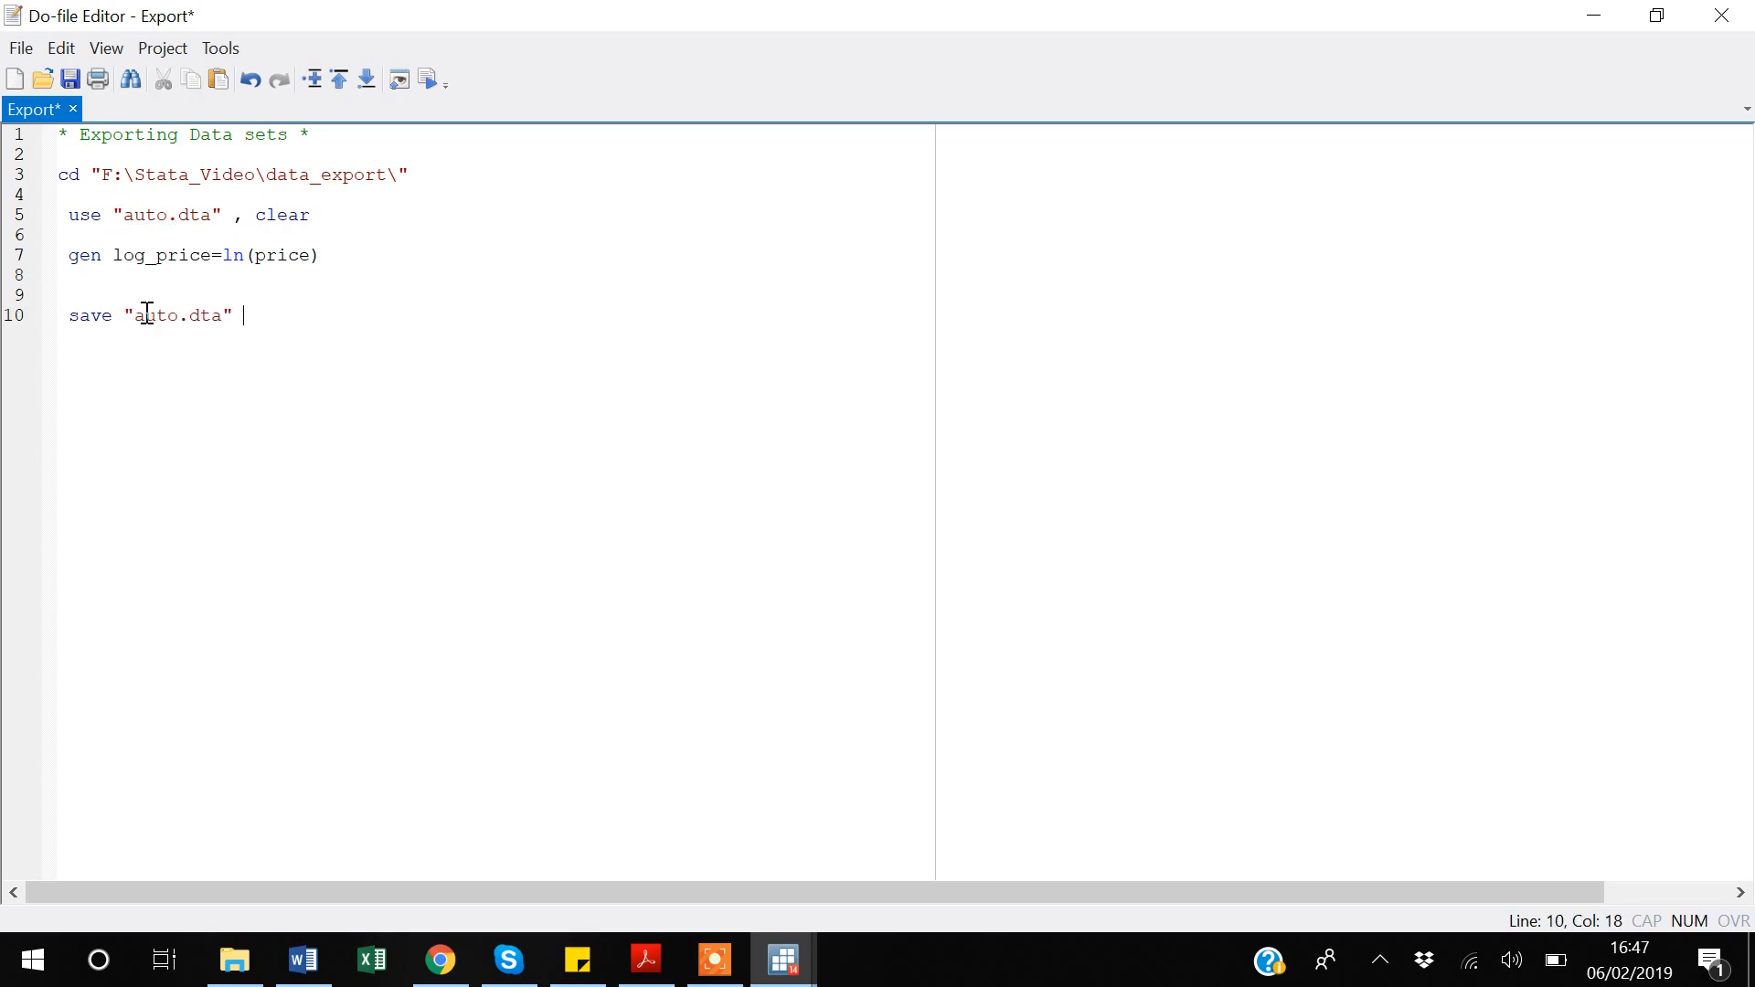
# - Change the file name in the save command to "auto_updated.dta" and append the replace option
pyautogui.click(181, 315)
pyautogui.write('1')
pyautogui.write('updated')
pyautogui.click(344, 325)
pyautogui.write(', replace')
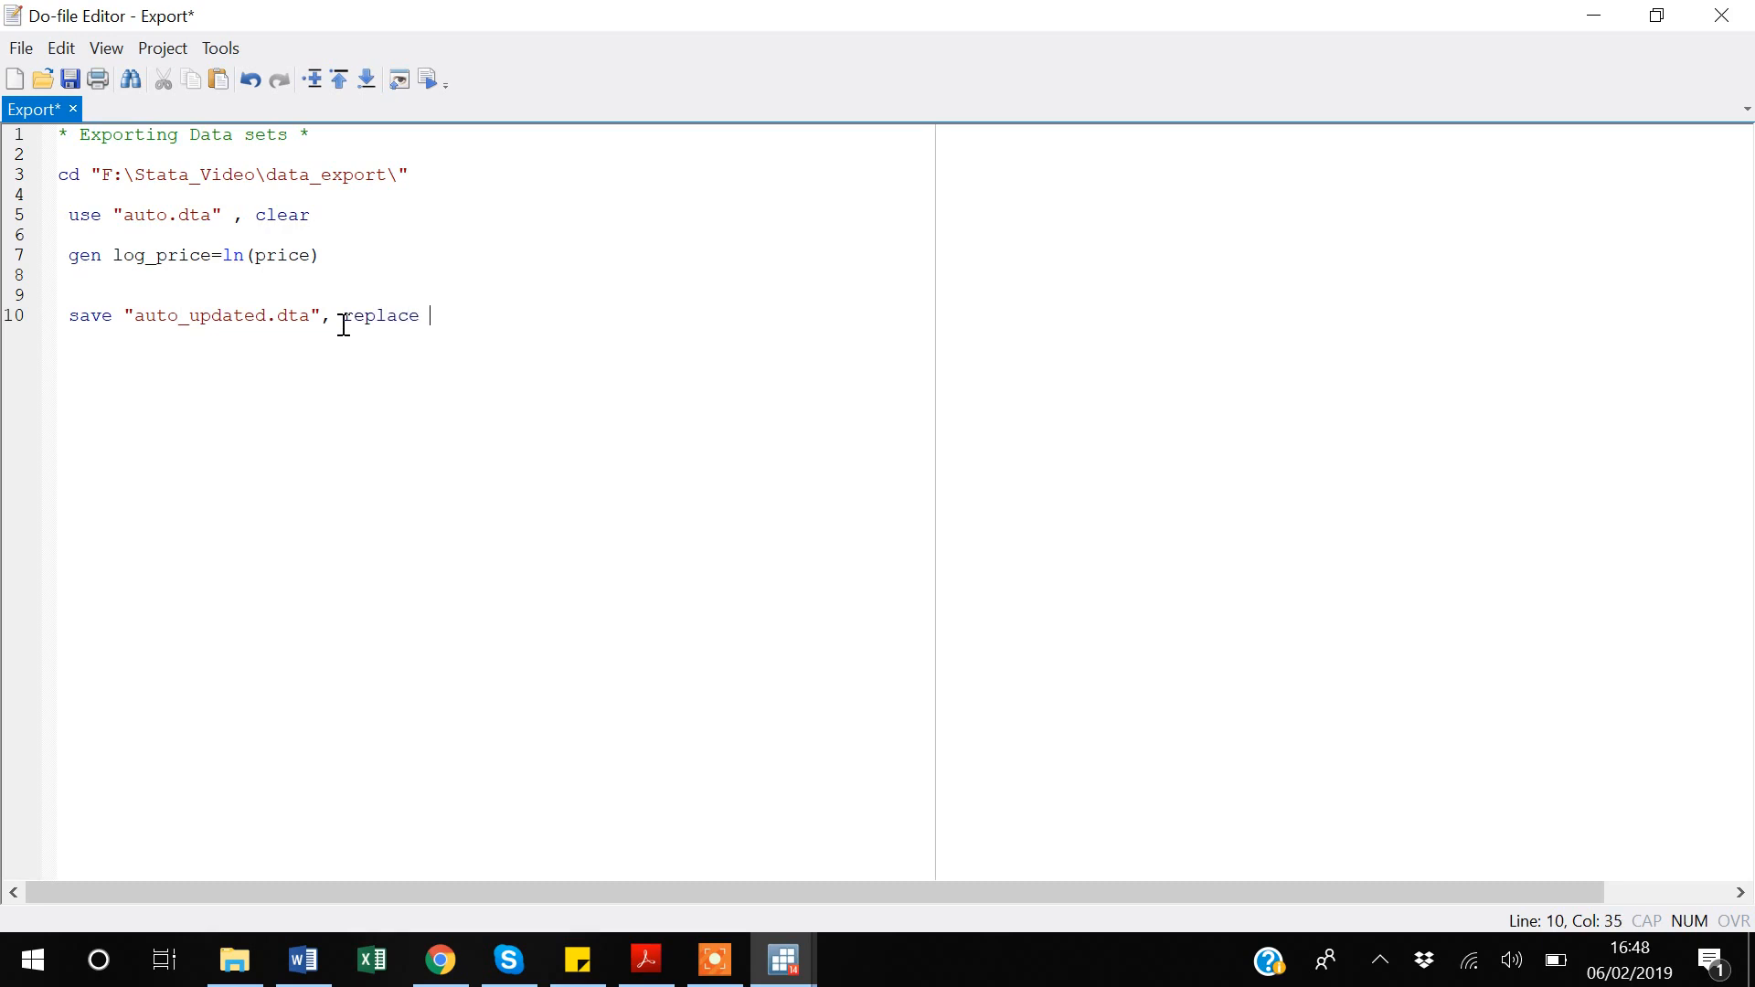
# - Add two new lines after the save command and save the do-file
pyautogui.press('Return')
pyautogui.press('Return')
pyautogui.hotkey('ctrl', 's')
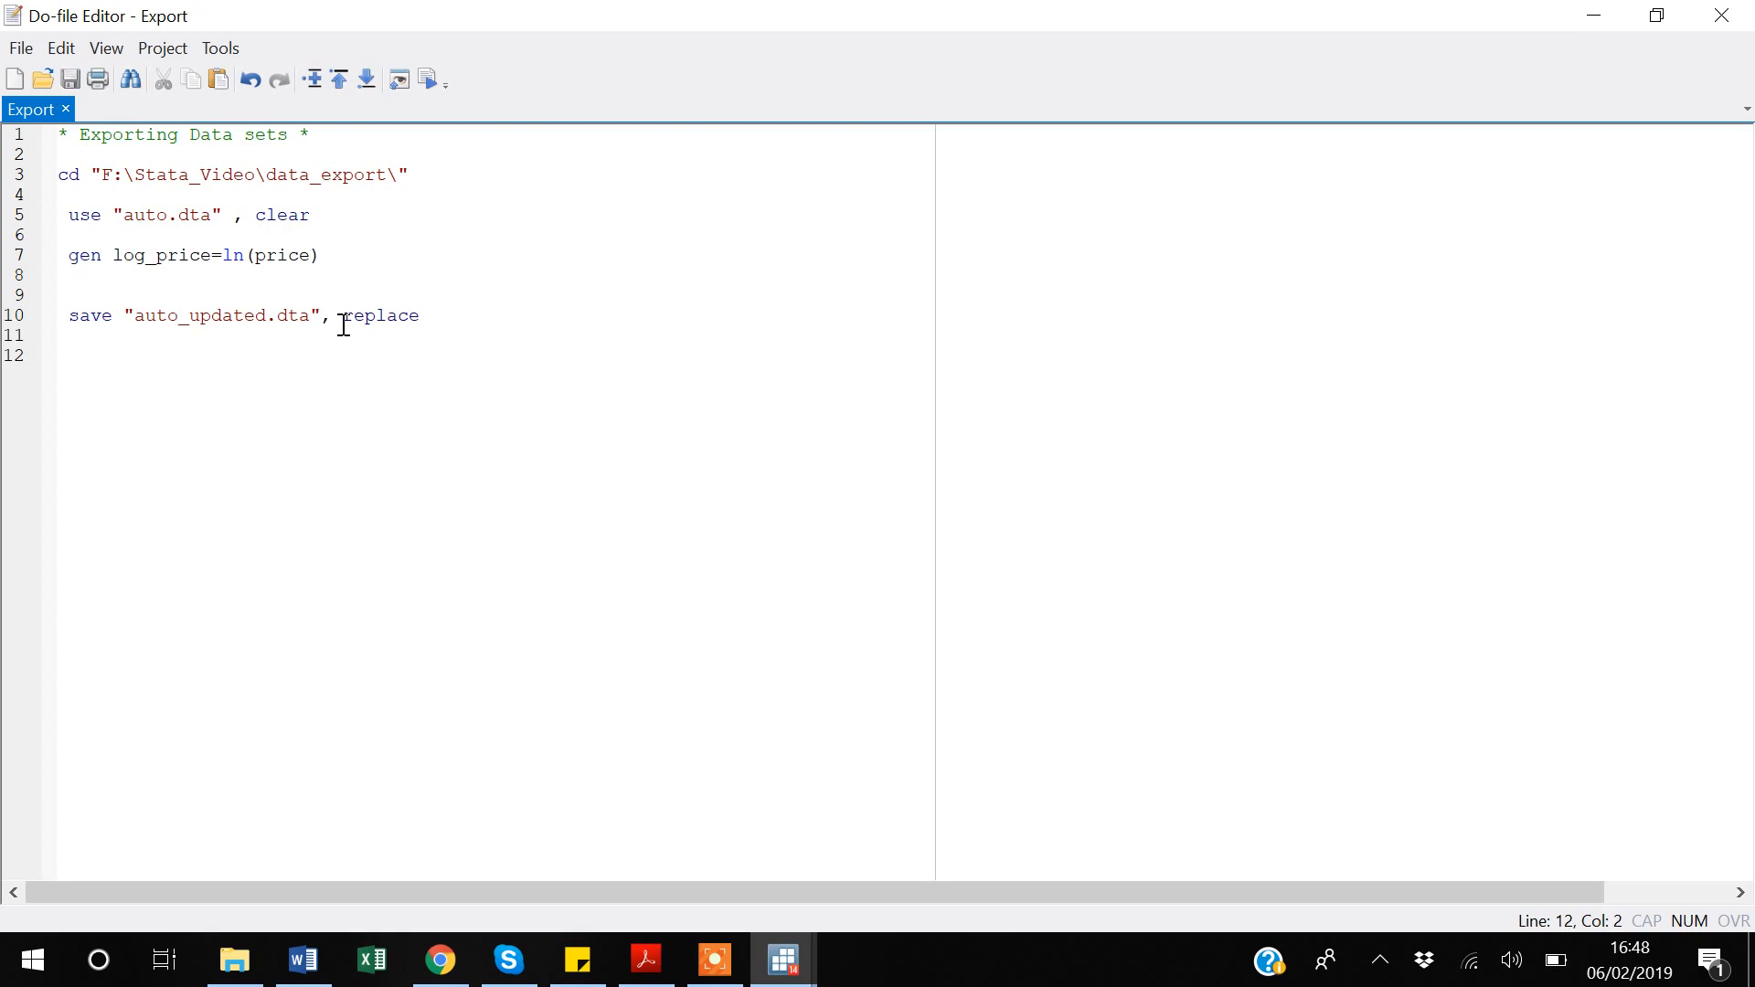
# - Run the entire do-file and clear the leftover text from Stata's command line
pyautogui.hotkey('ctrl', 'a')
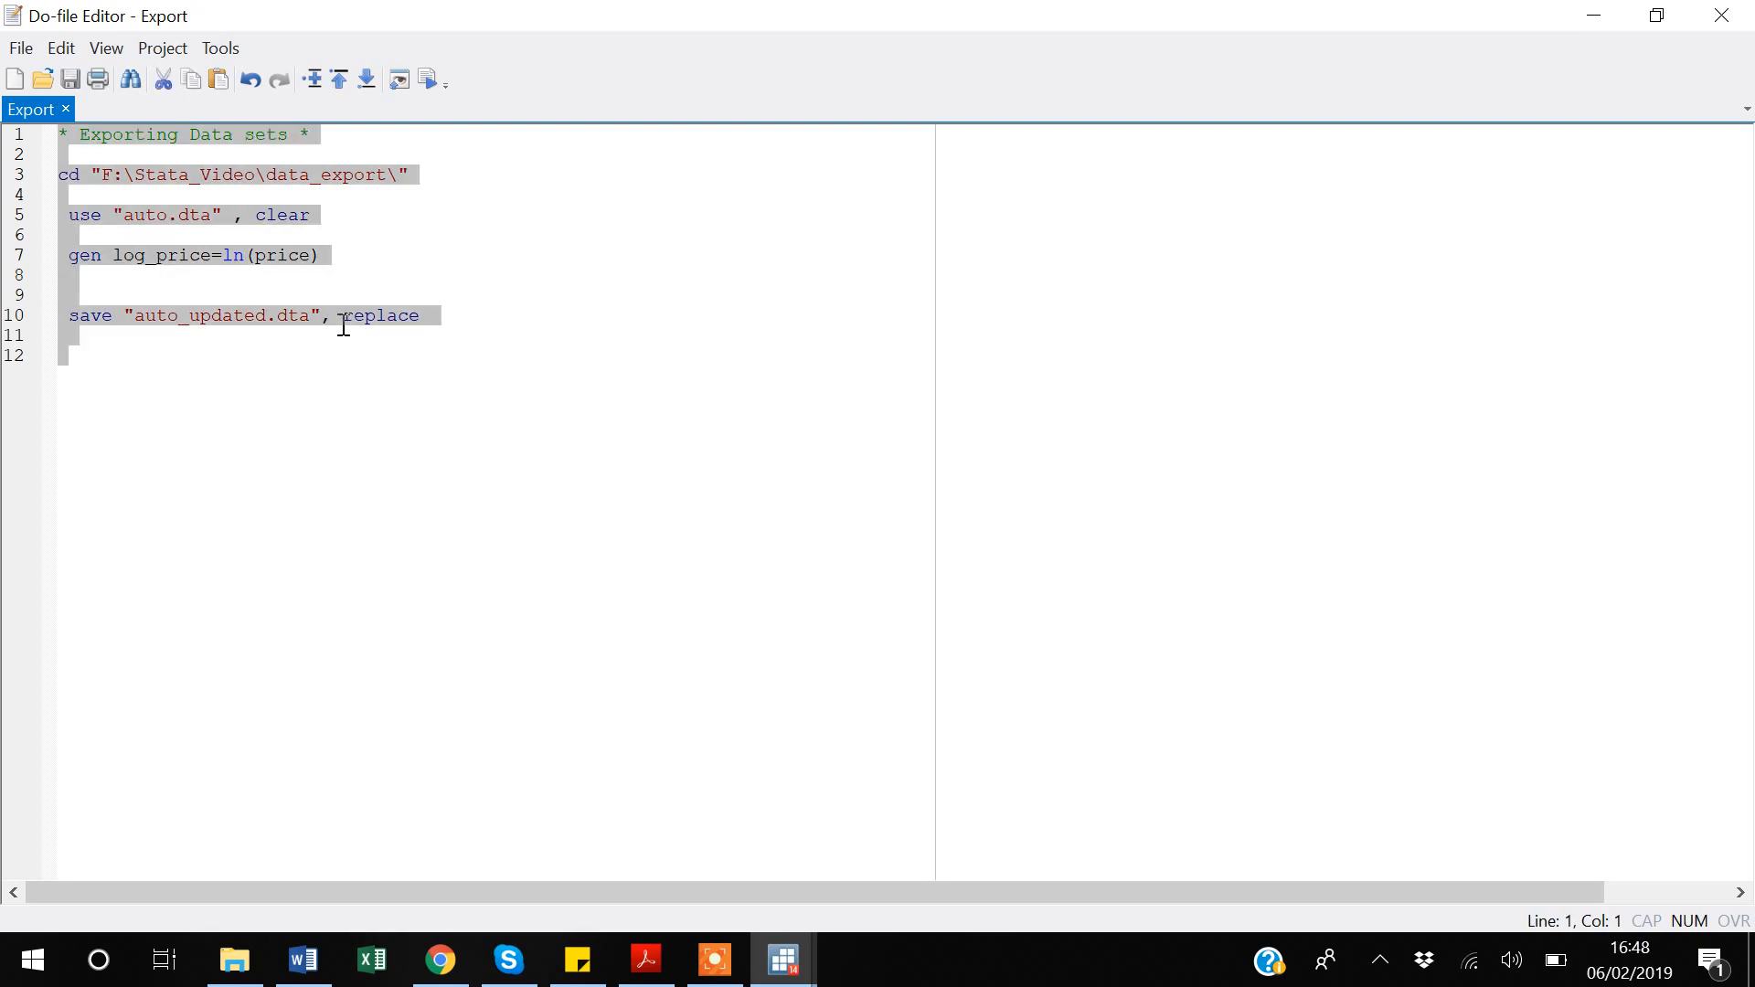
pyautogui.hotkey('ctrl', 'd')
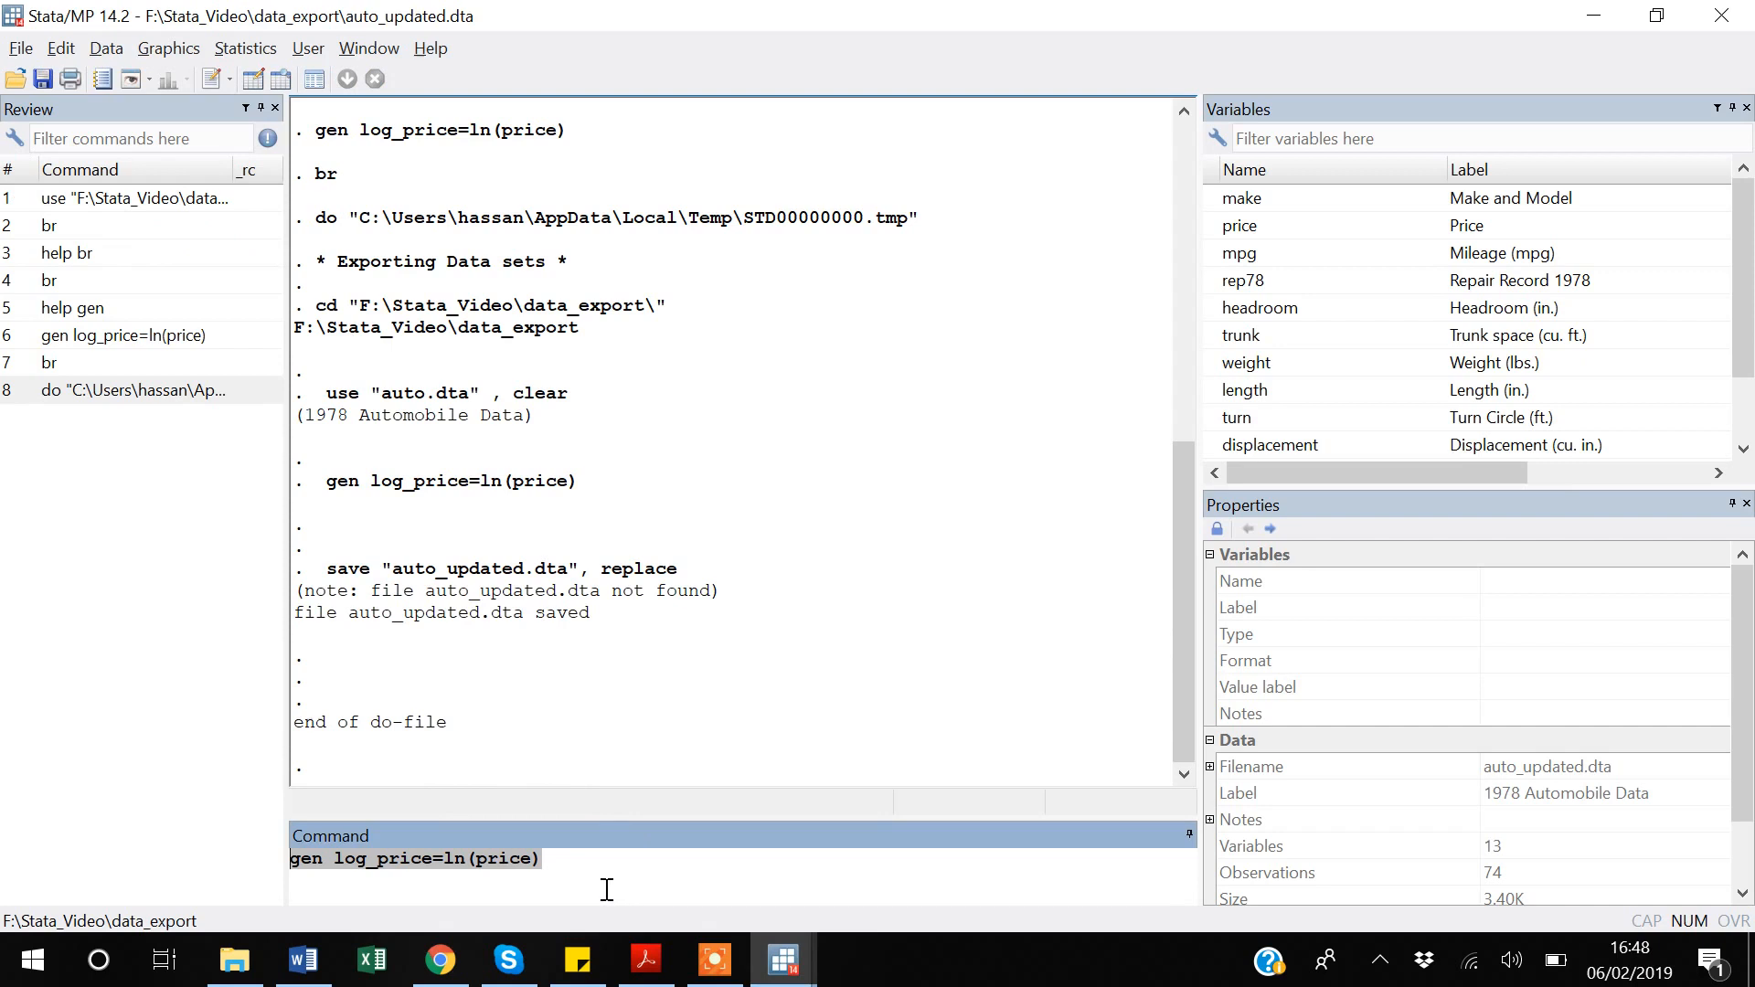
pyautogui.press('Delete')
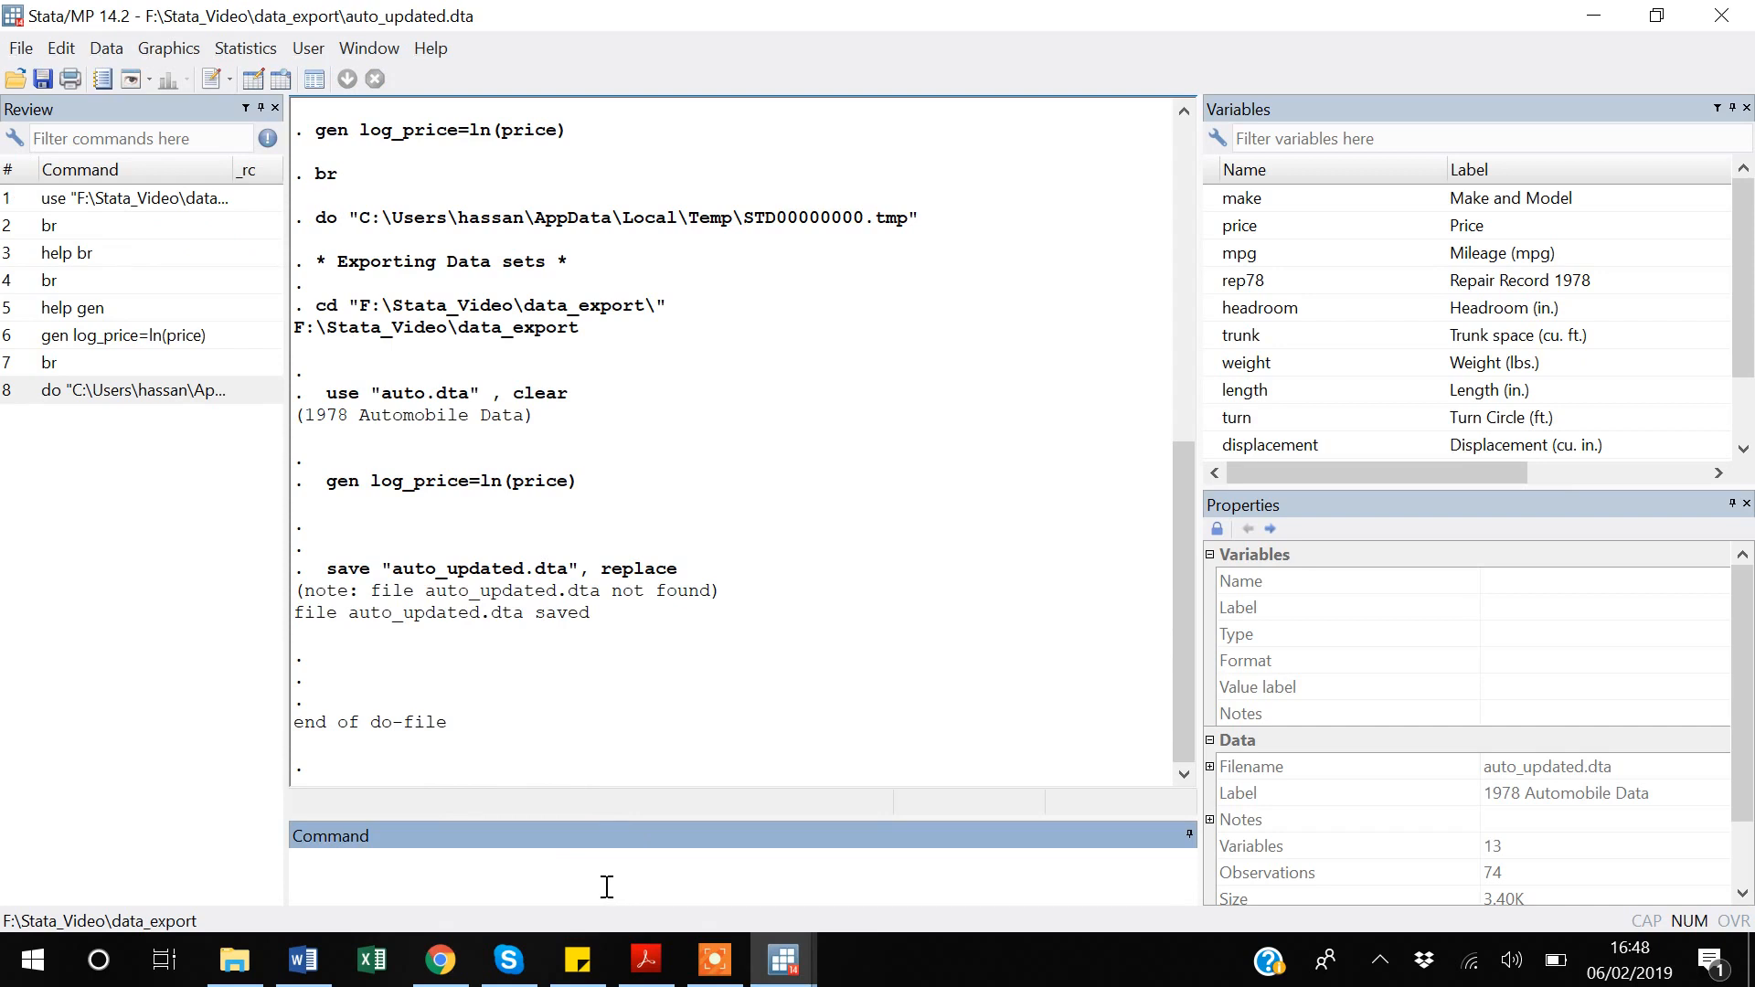
# - Check the data_export folder in File Explorer for the auto_updated file and Stata's variables for log_price
pyautogui.click(234, 960)
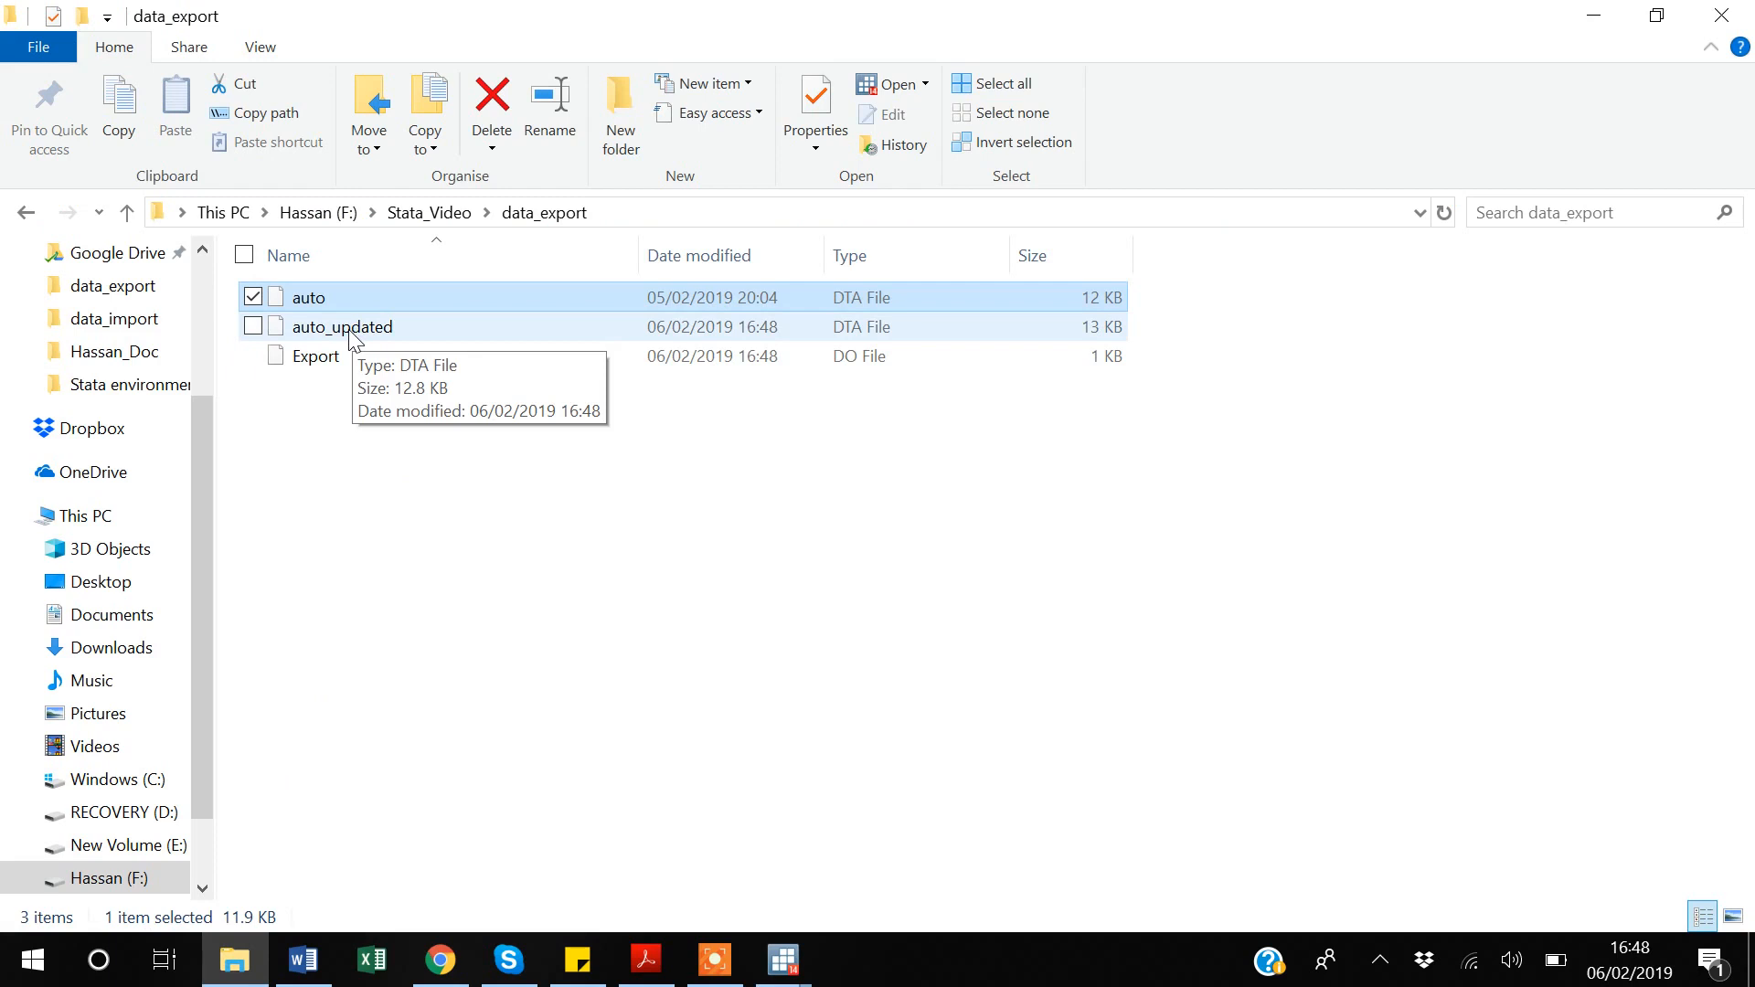
pyautogui.hotkey('alt', 'Tab')
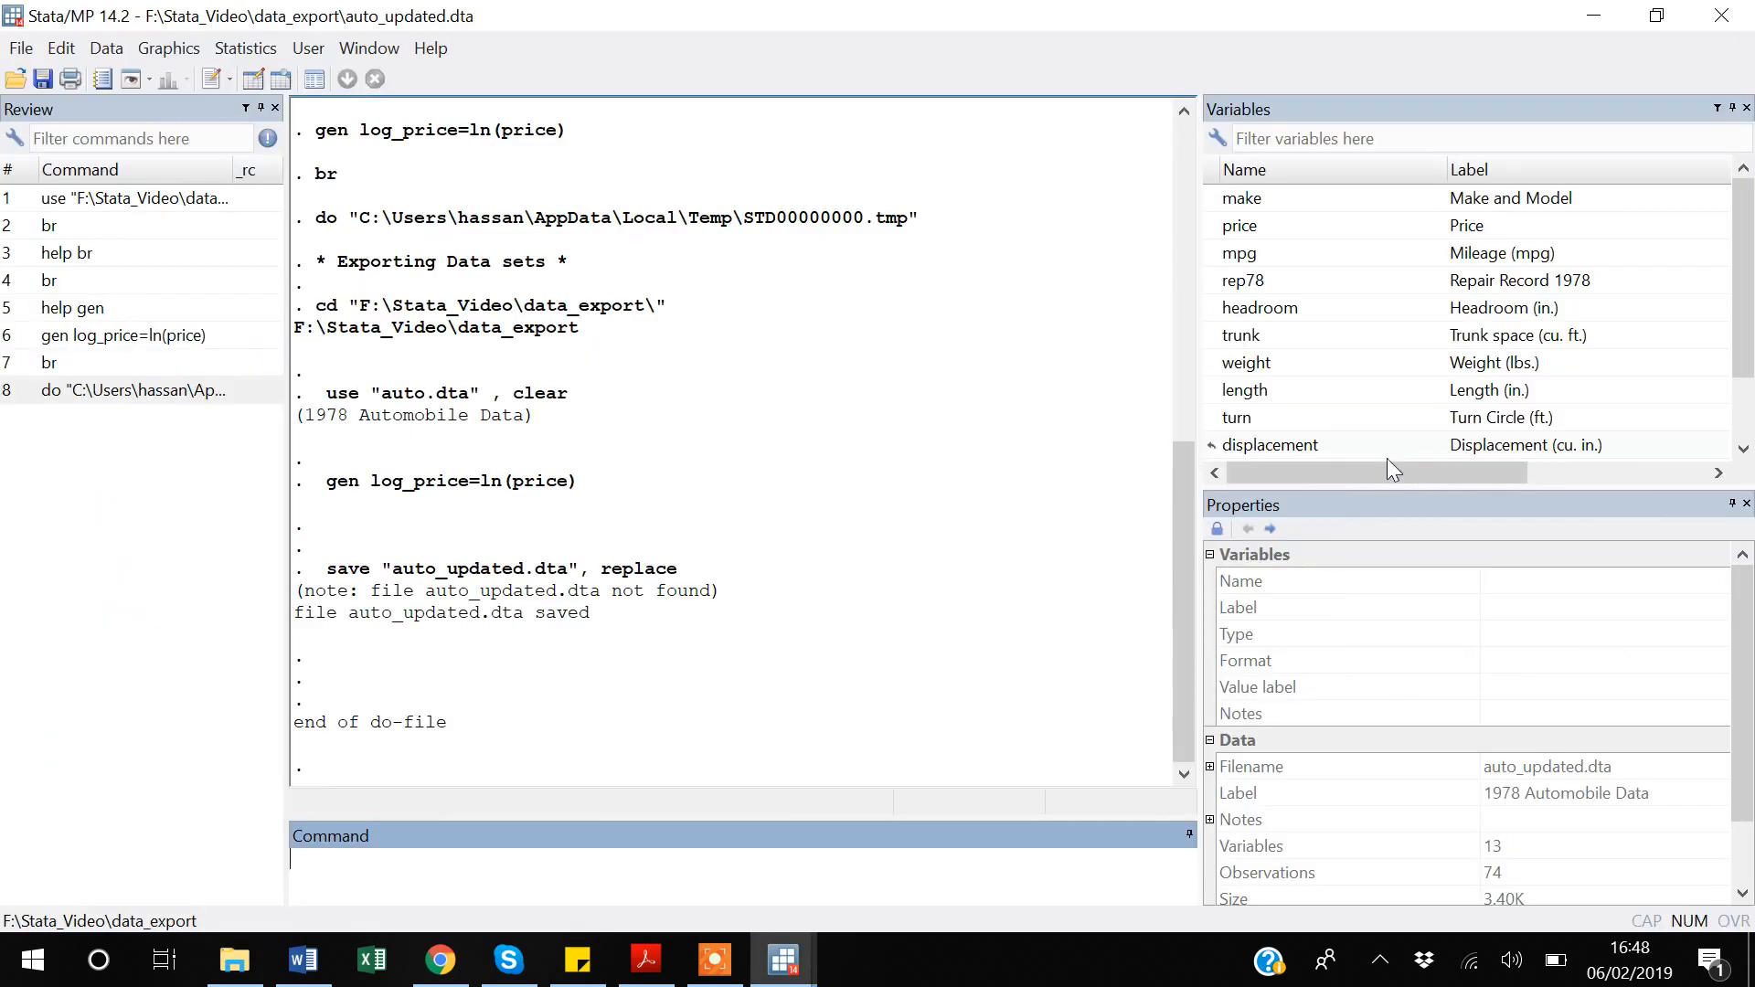
pyautogui.scroll(-1, 1303, 339)
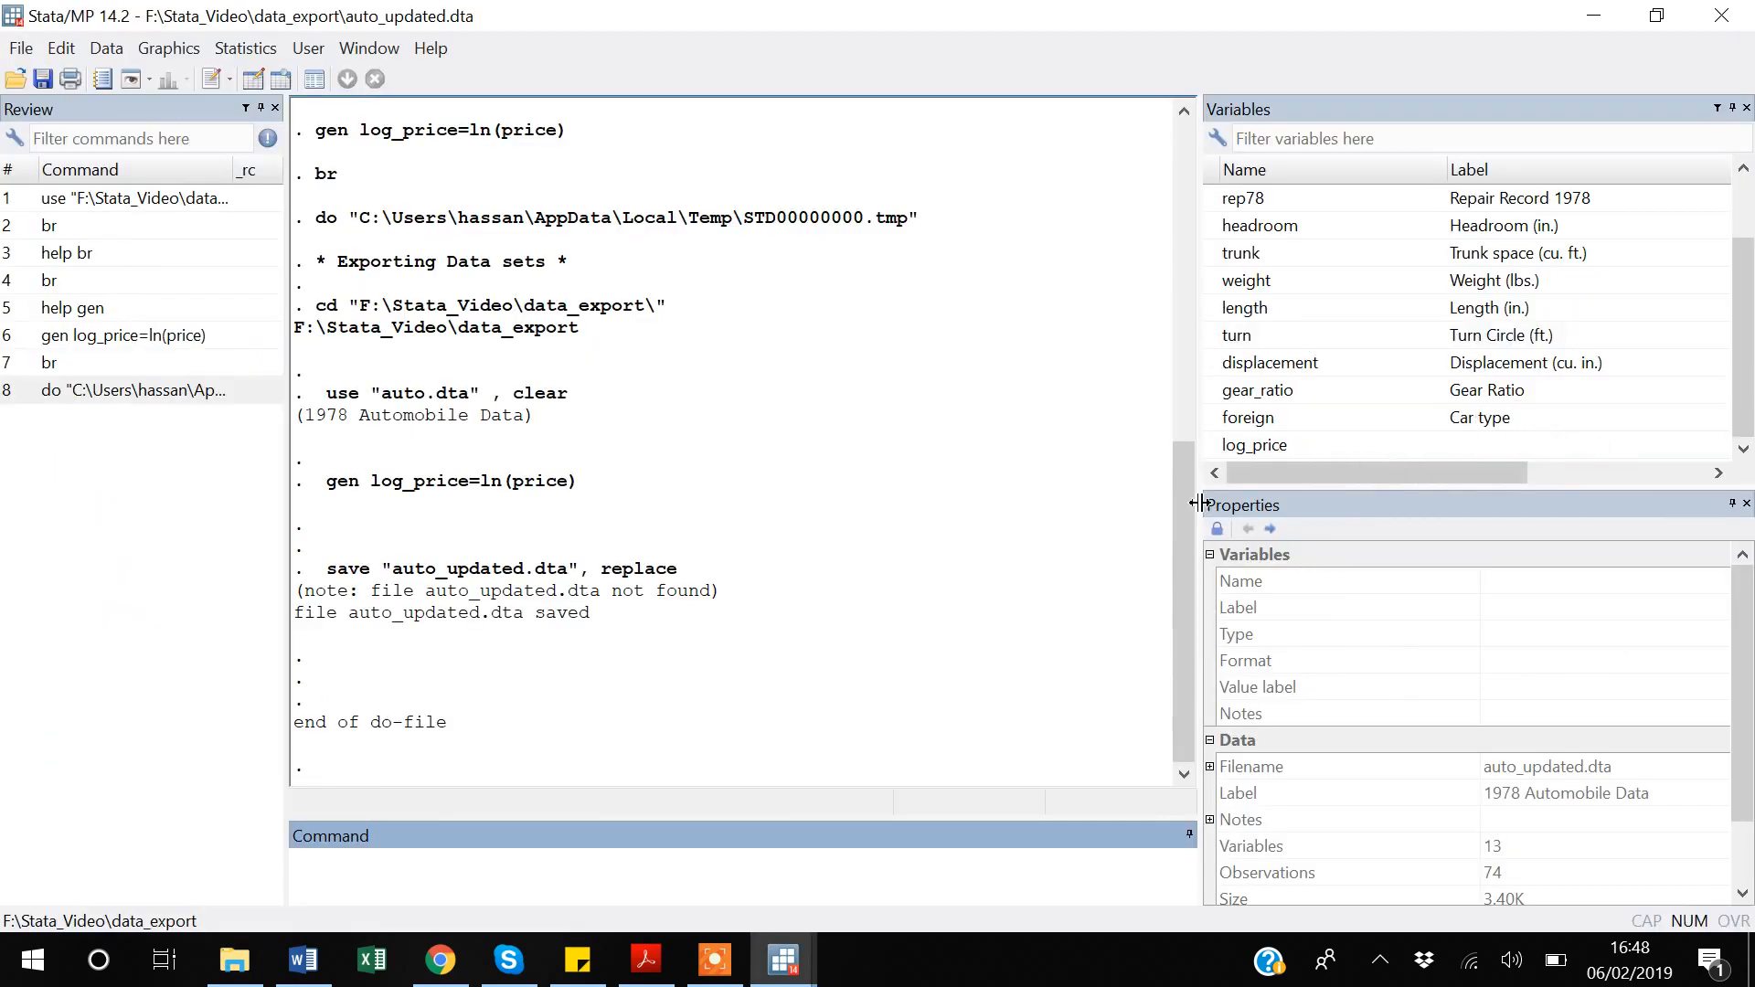
pyautogui.hotkey('alt', 'Tab')
pyautogui.hotkey('alt', 'Tab')
# - Return to the Export do-file, remove the comma and replace option from the save command, and run all of its lines
pyautogui.click(784, 960)
pyautogui.click(866, 882)
pyautogui.click(353, 513)
pyautogui.click(445, 305)
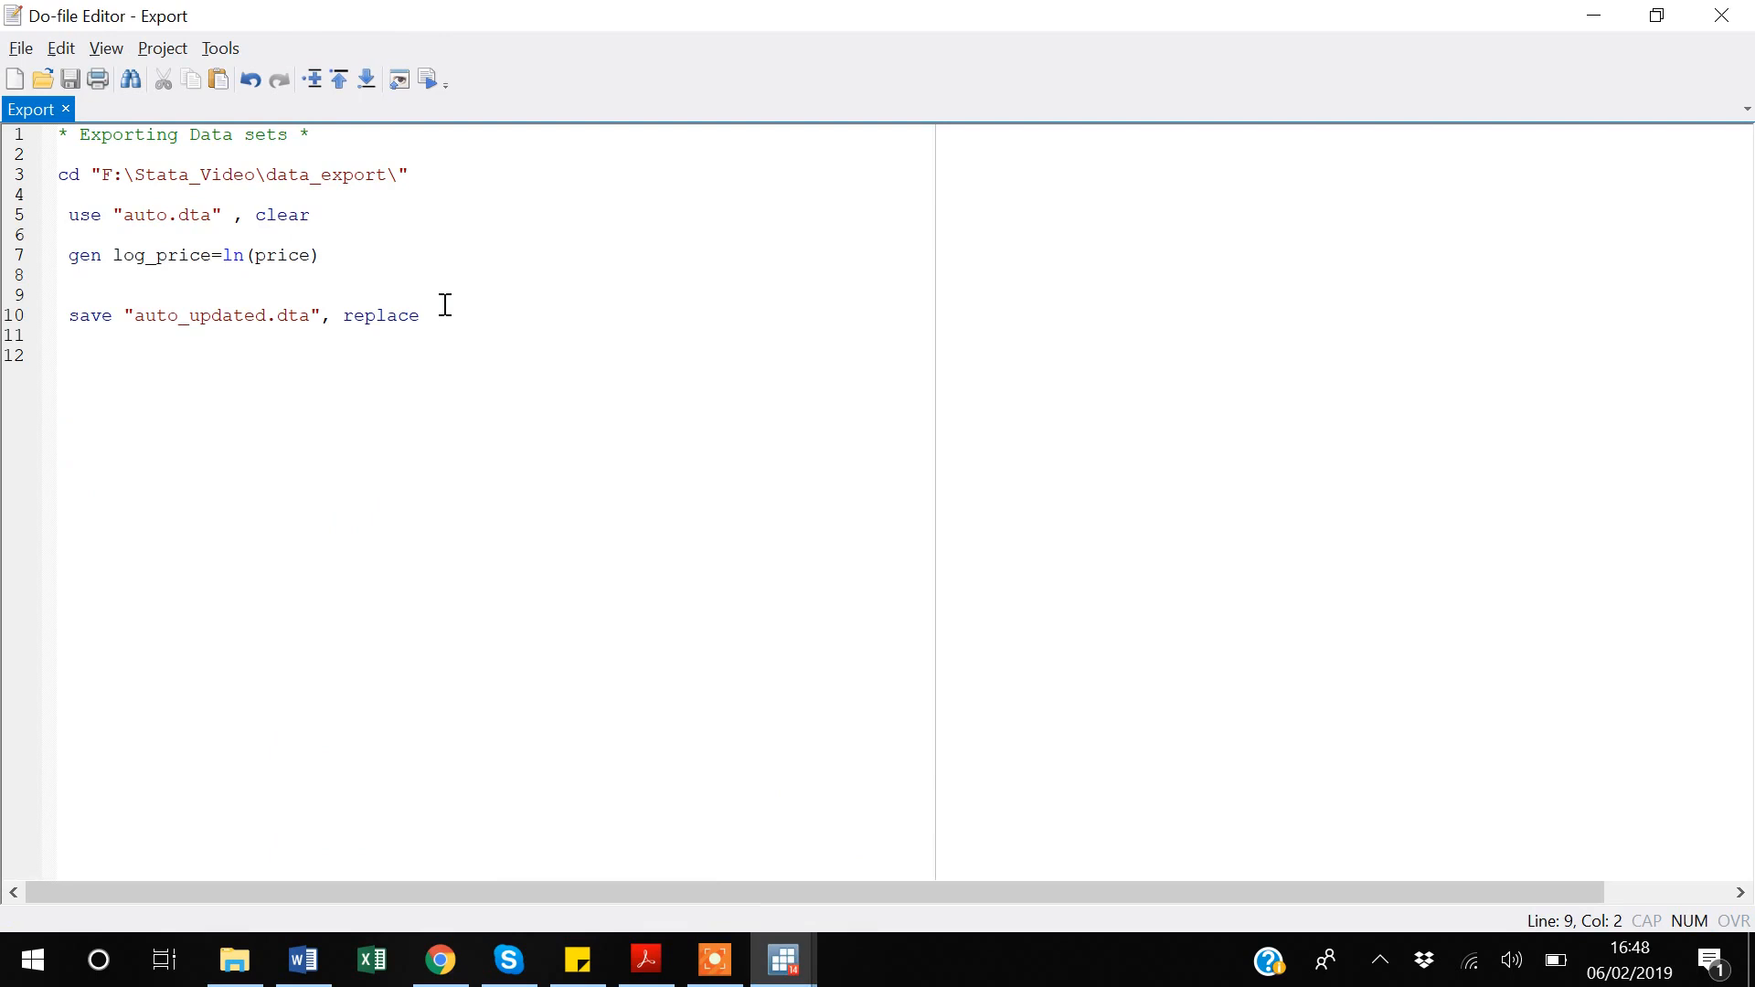
pyautogui.click(446, 315)
pyautogui.press('BackSpace')
pyautogui.press('BackSpace')
pyautogui.press('BackSpace')
pyautogui.press('BackSpace')
pyautogui.press('BackSpace')
pyautogui.press('BackSpace')
pyautogui.press('BackSpace')
pyautogui.press('BackSpace')
pyautogui.press('BackSpace')
pyautogui.press('BackSpace')
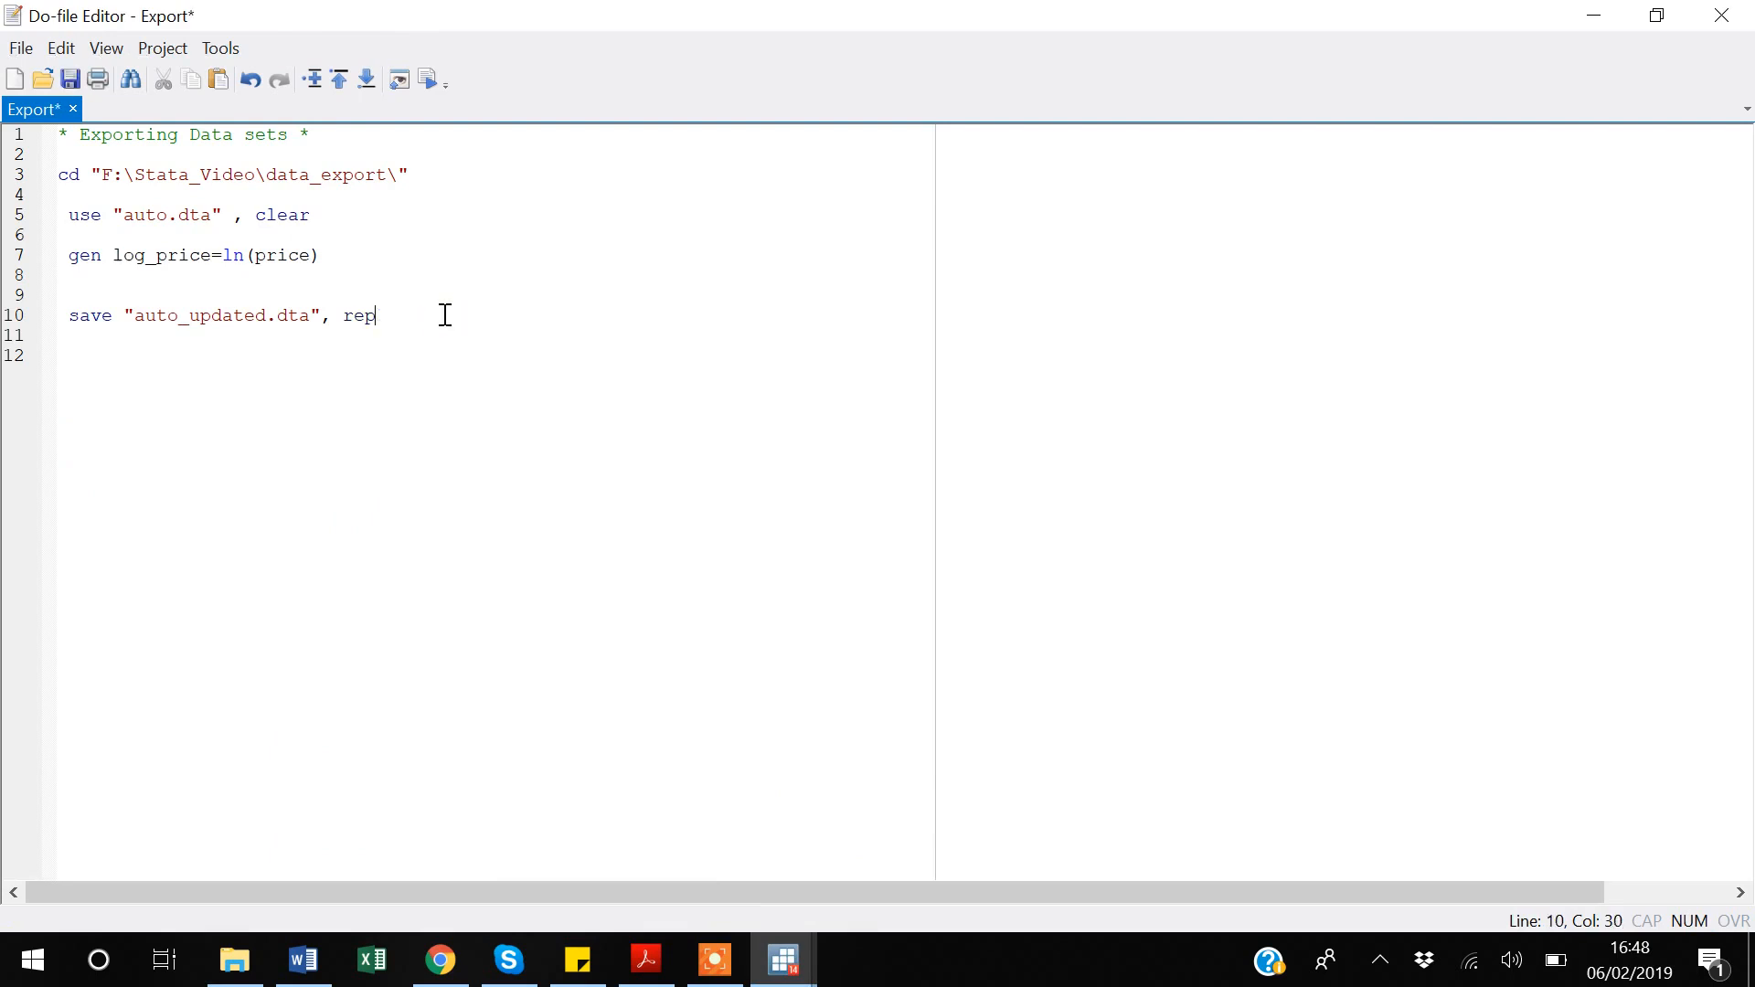
pyautogui.press('Down')
pyautogui.hotkey('ctrl', 'a')
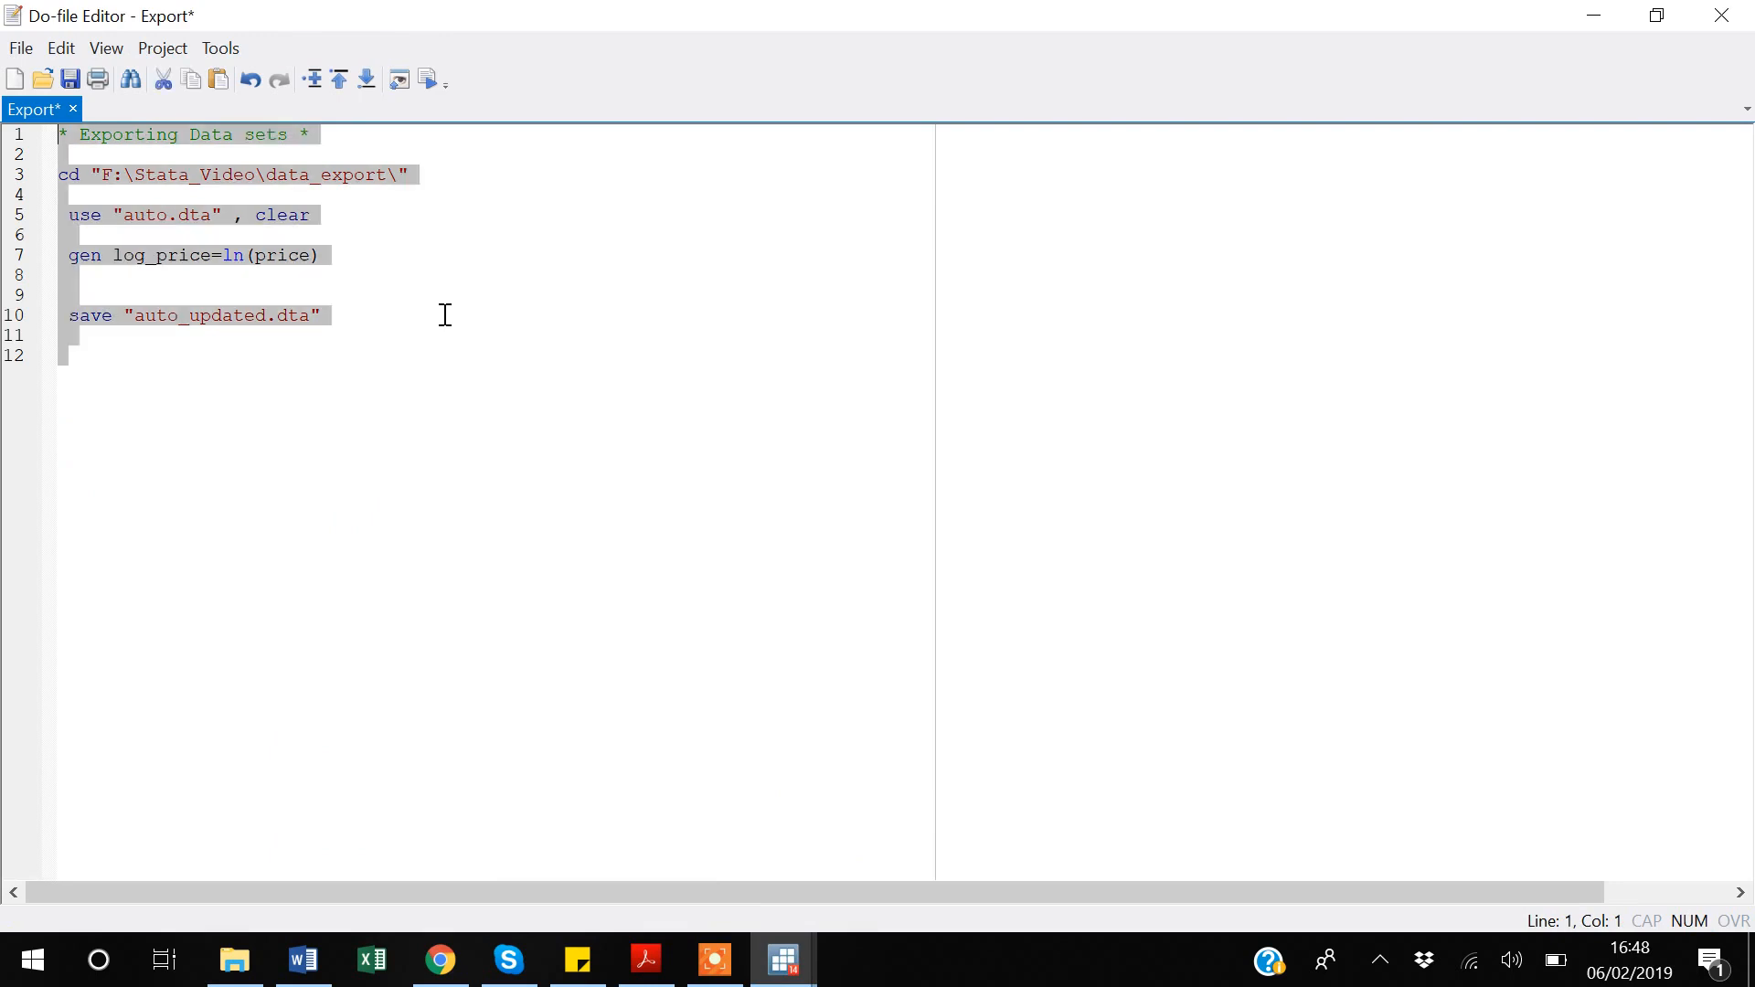
pyautogui.hotkey('ctrl', 'd')
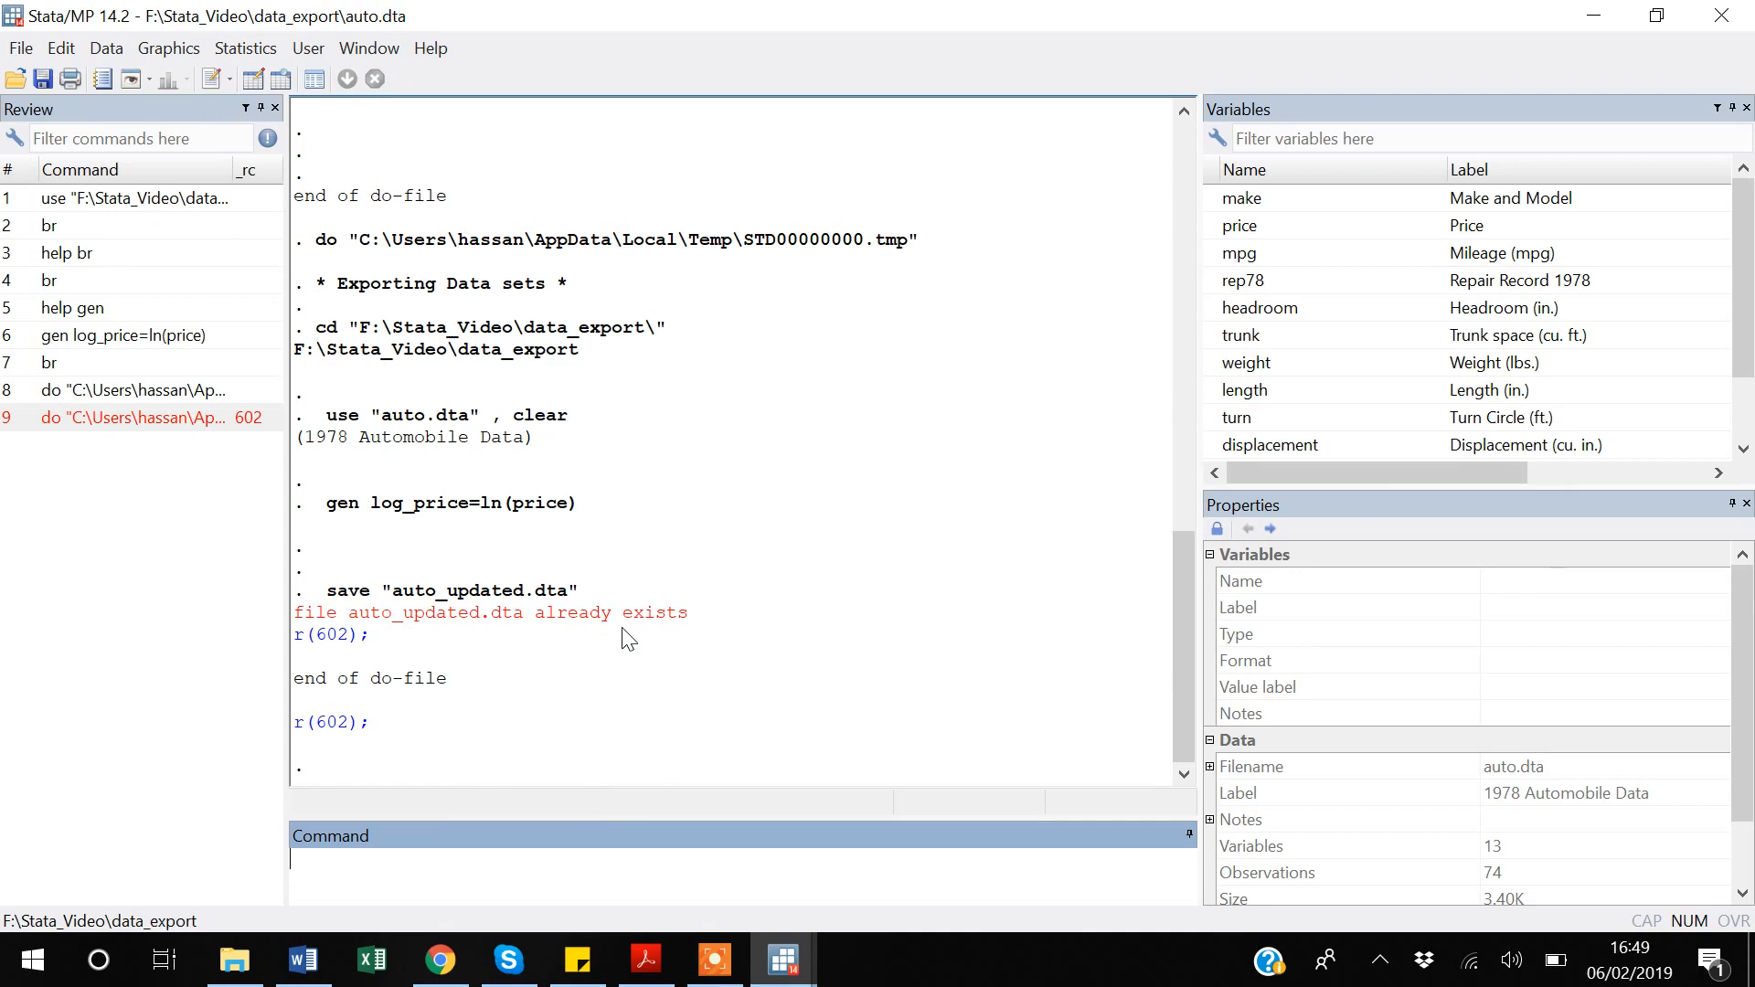
# - Return to the Export do-file, add the replace option back to the save command with blank lines below it, and save the file
pyautogui.hotkey('alt', 'Tab')
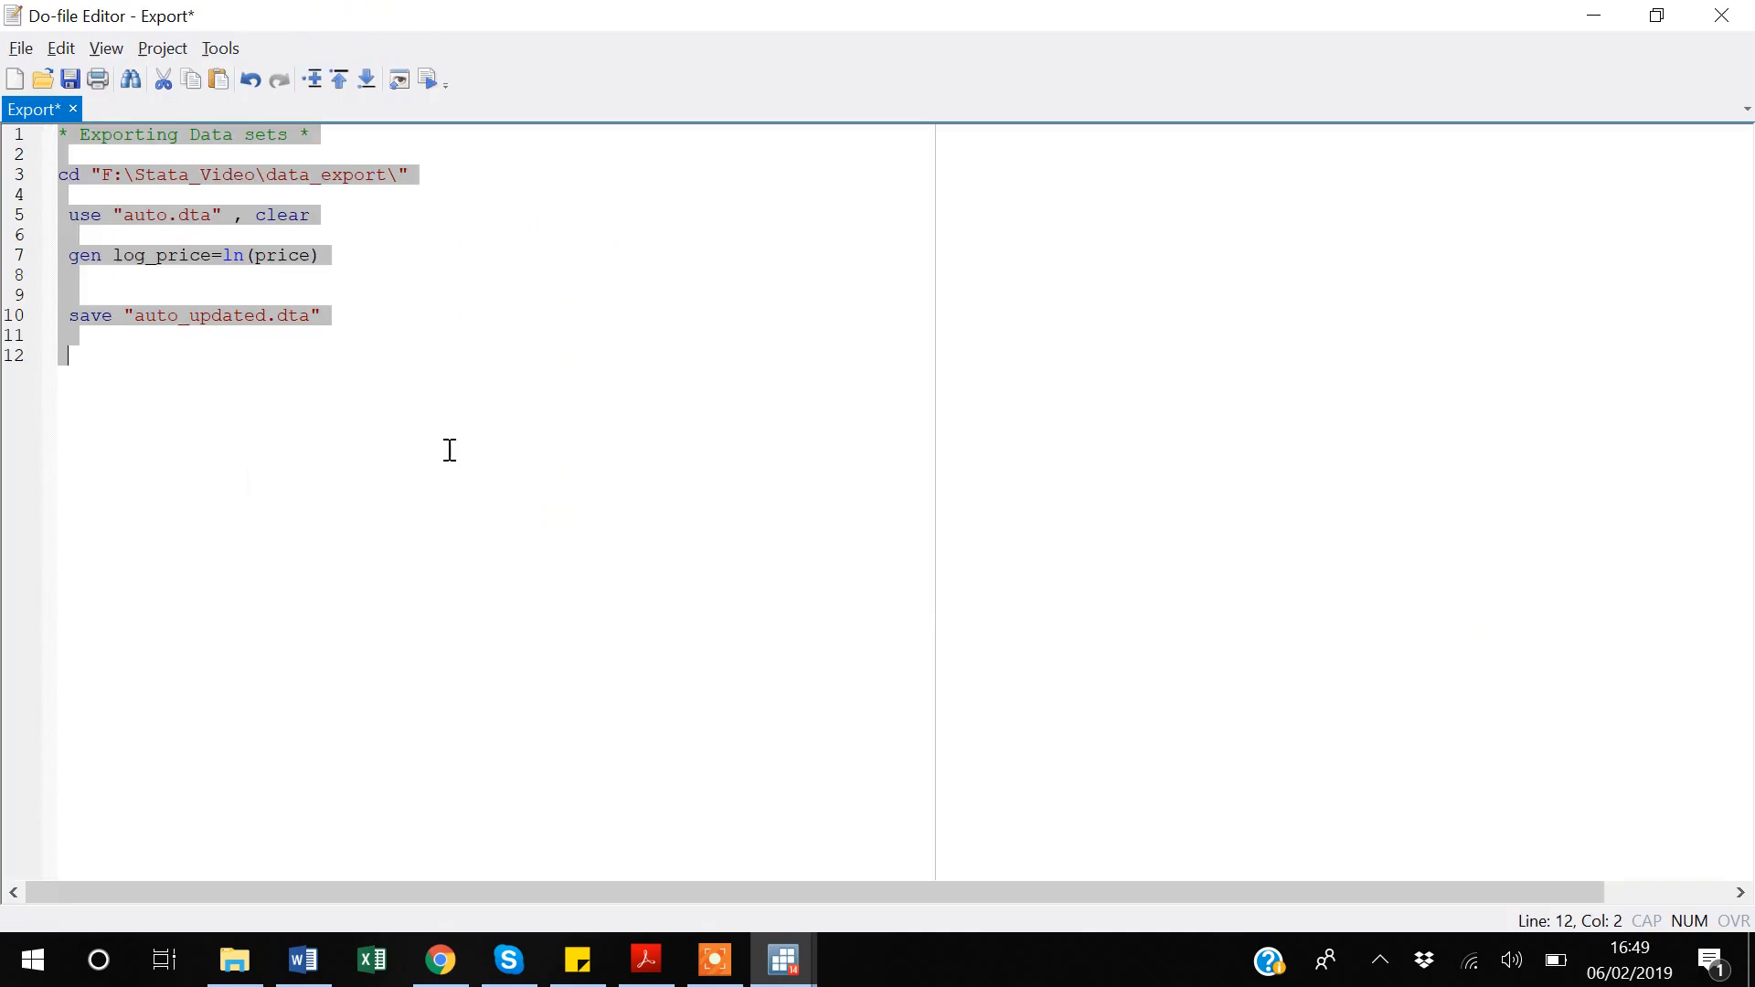
pyautogui.click(346, 315)
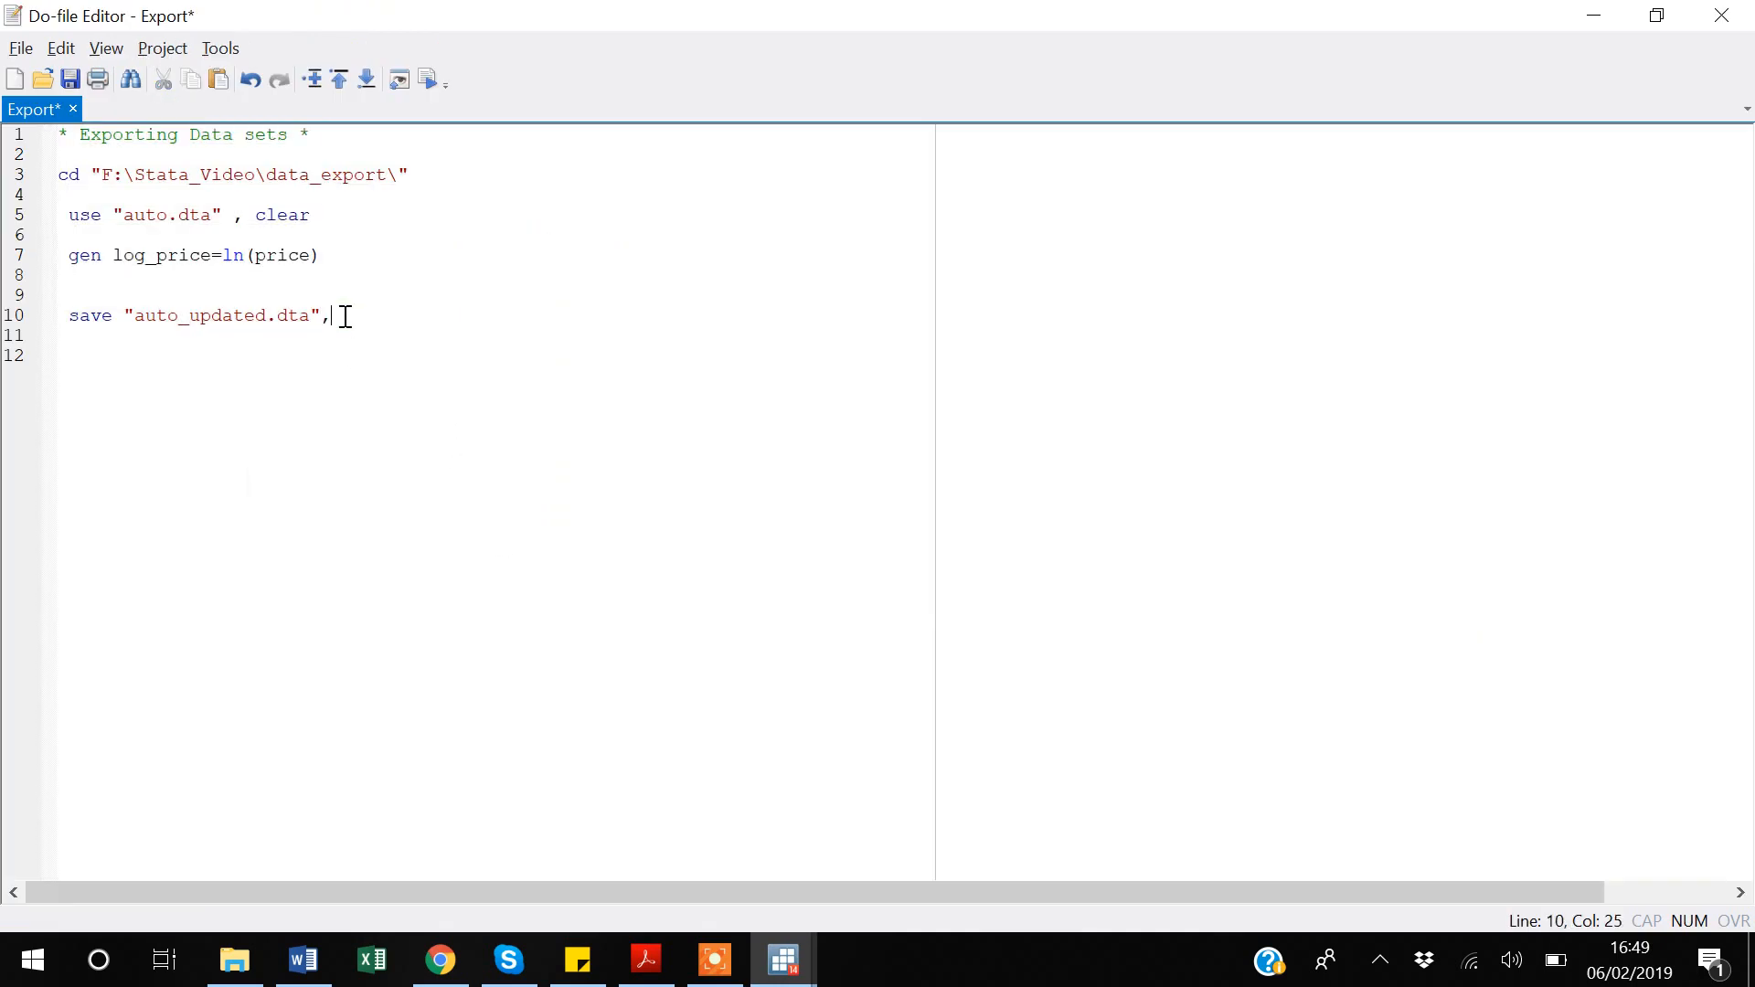
pyautogui.write('ceplace')
pyautogui.press('Return')
pyautogui.press('Return')
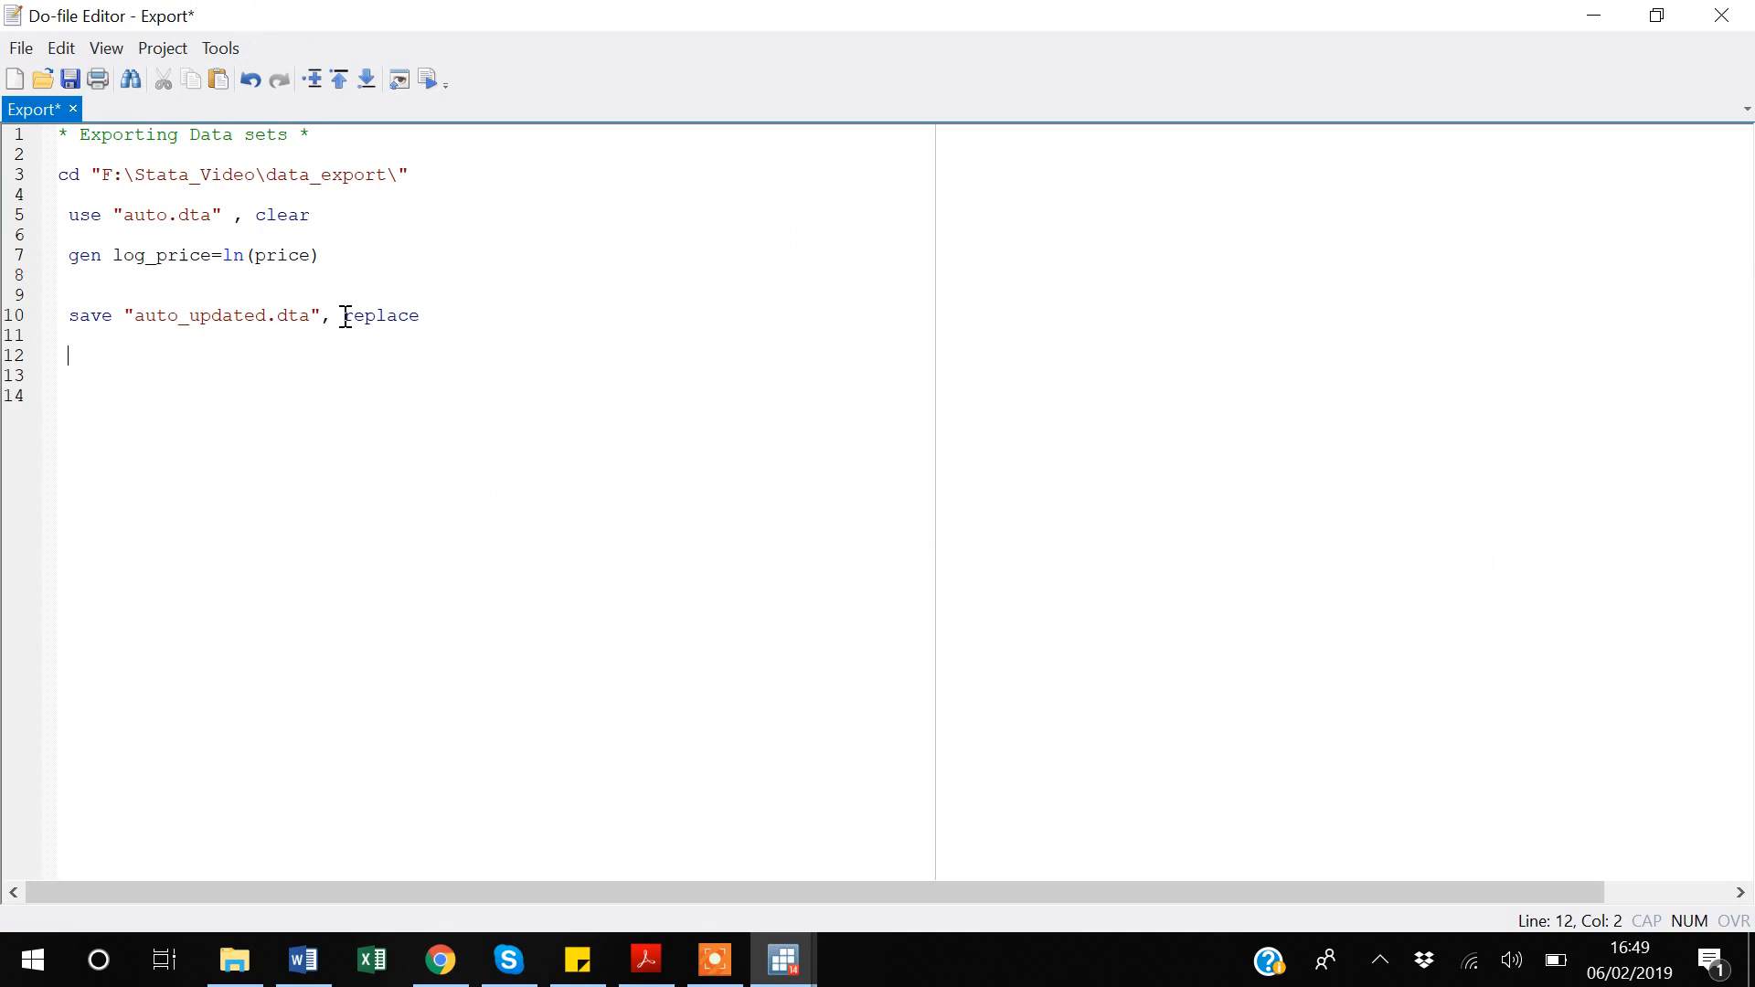
pyautogui.hotkey('ctrl', 's')
pyautogui.hotkey('ctrl', 'd')
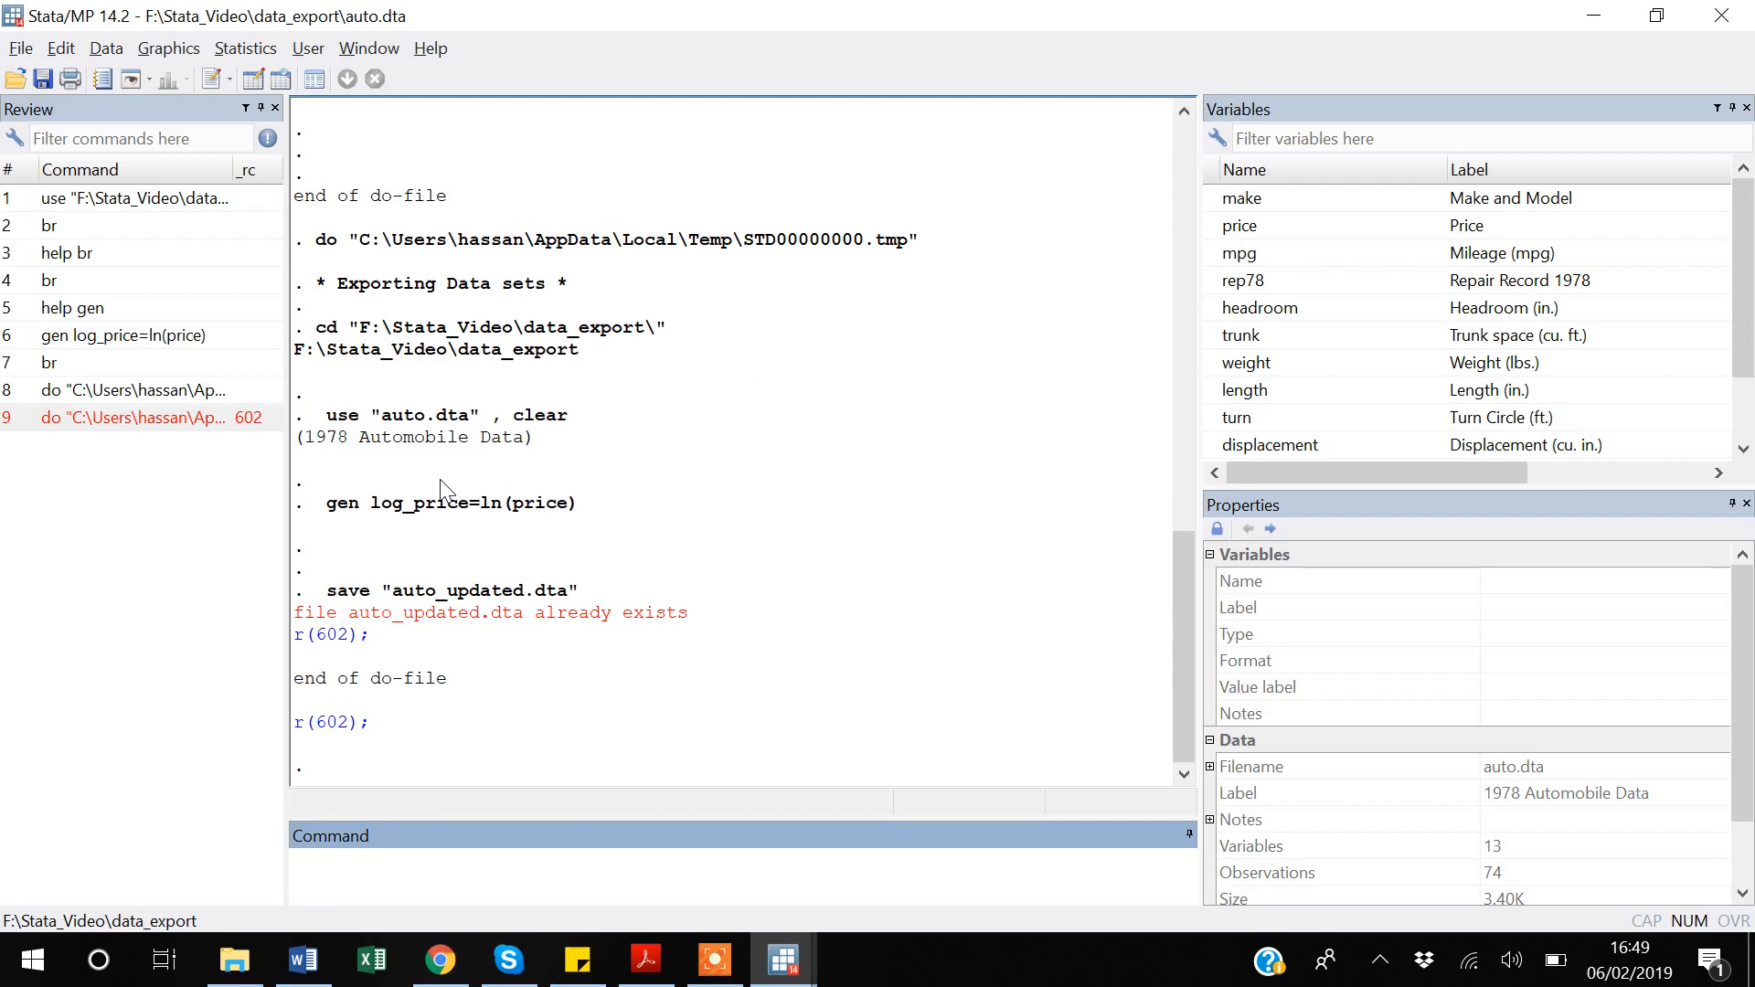
pyautogui.click(716, 976)
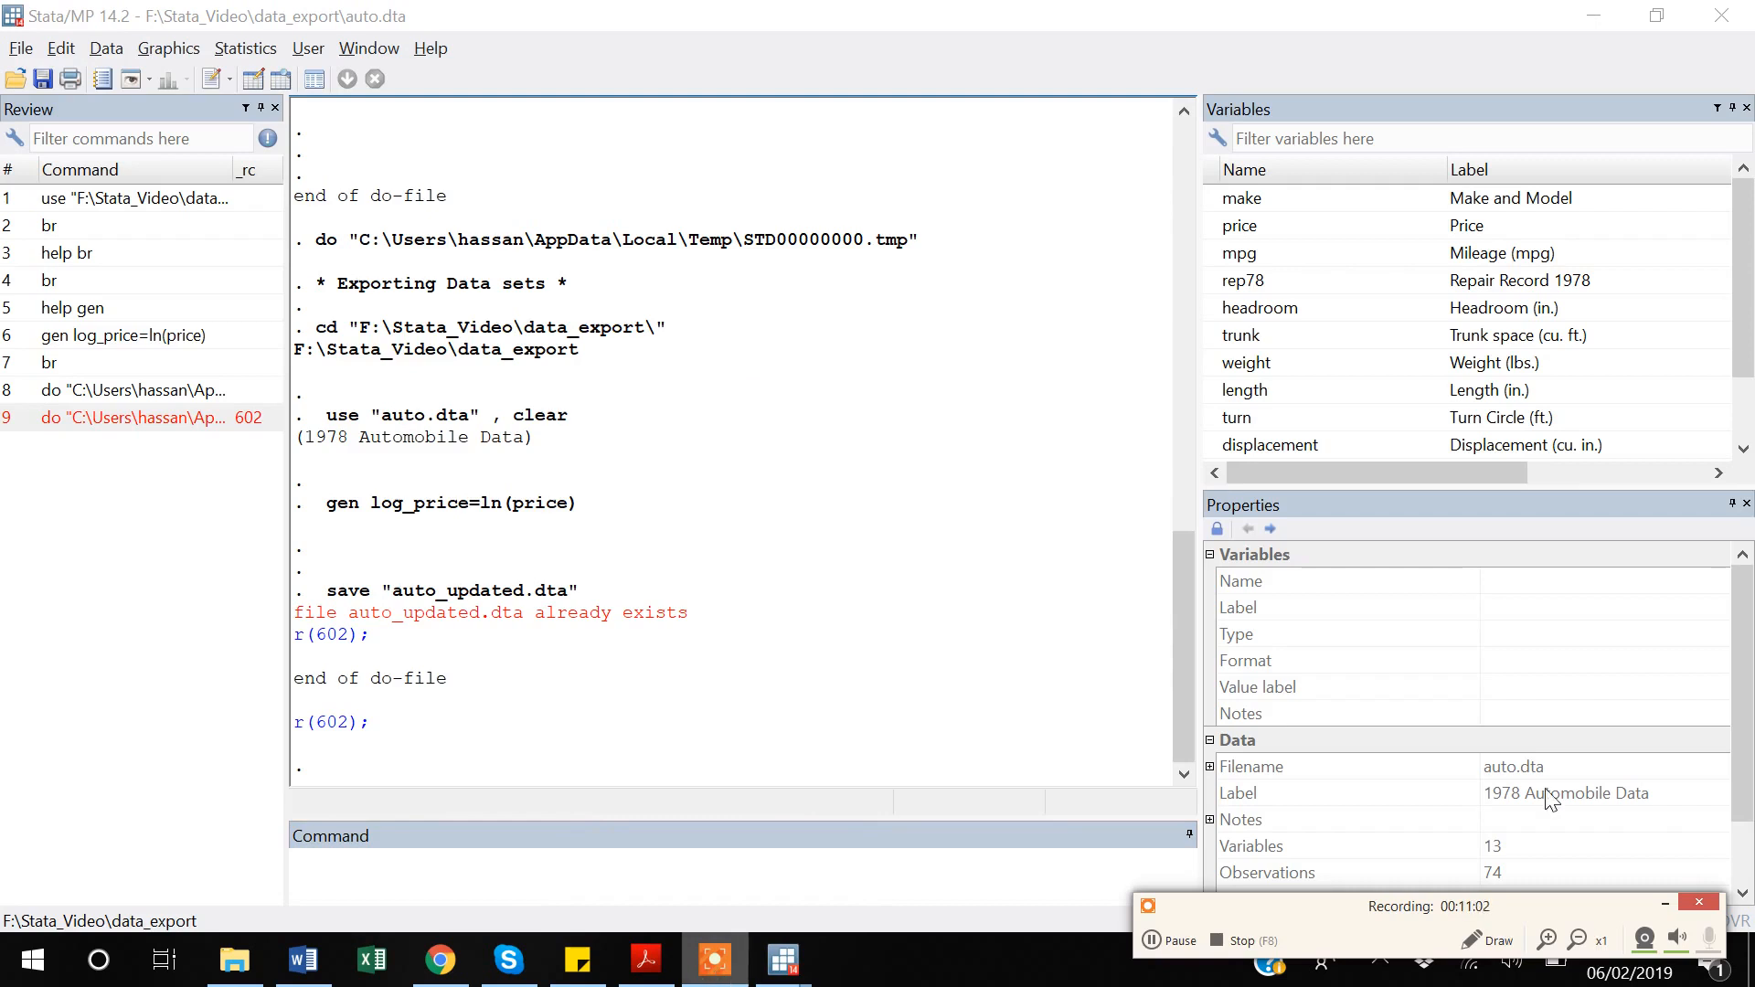
pyautogui.click(1664, 903)
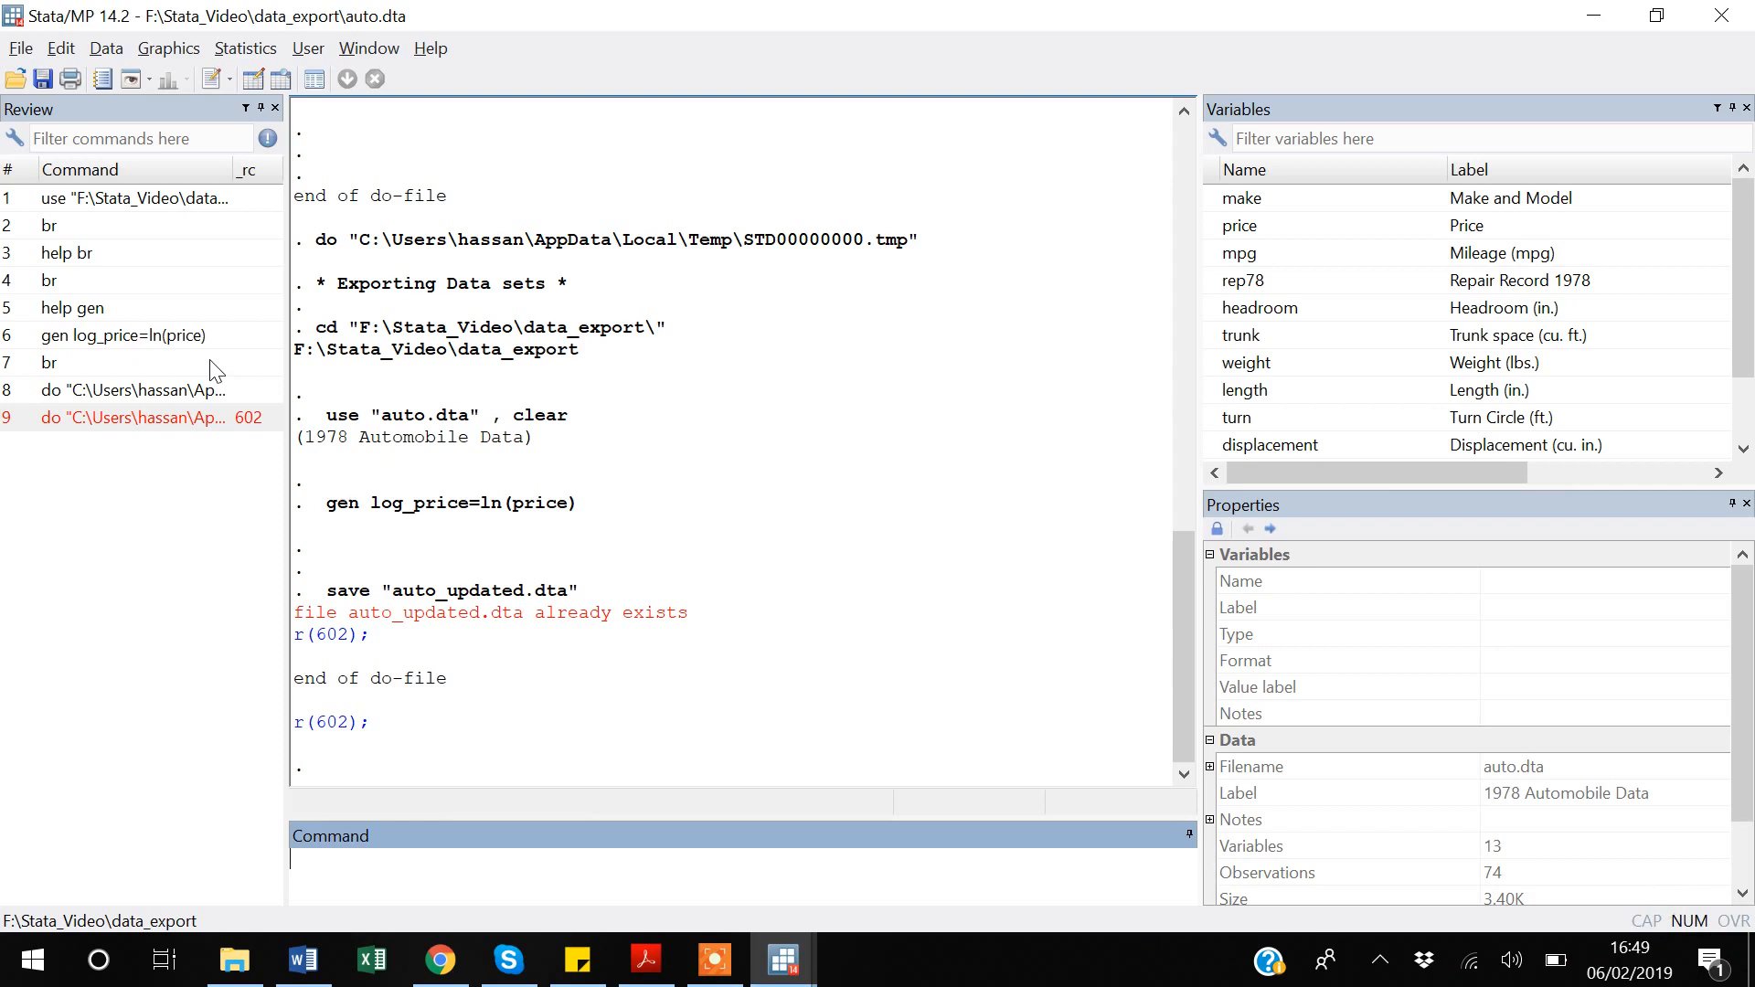
# - Start an export of the data to an Excel spreadsheet, look through the variable list, and leave the selection empty for all variables
pyautogui.click(20, 51)
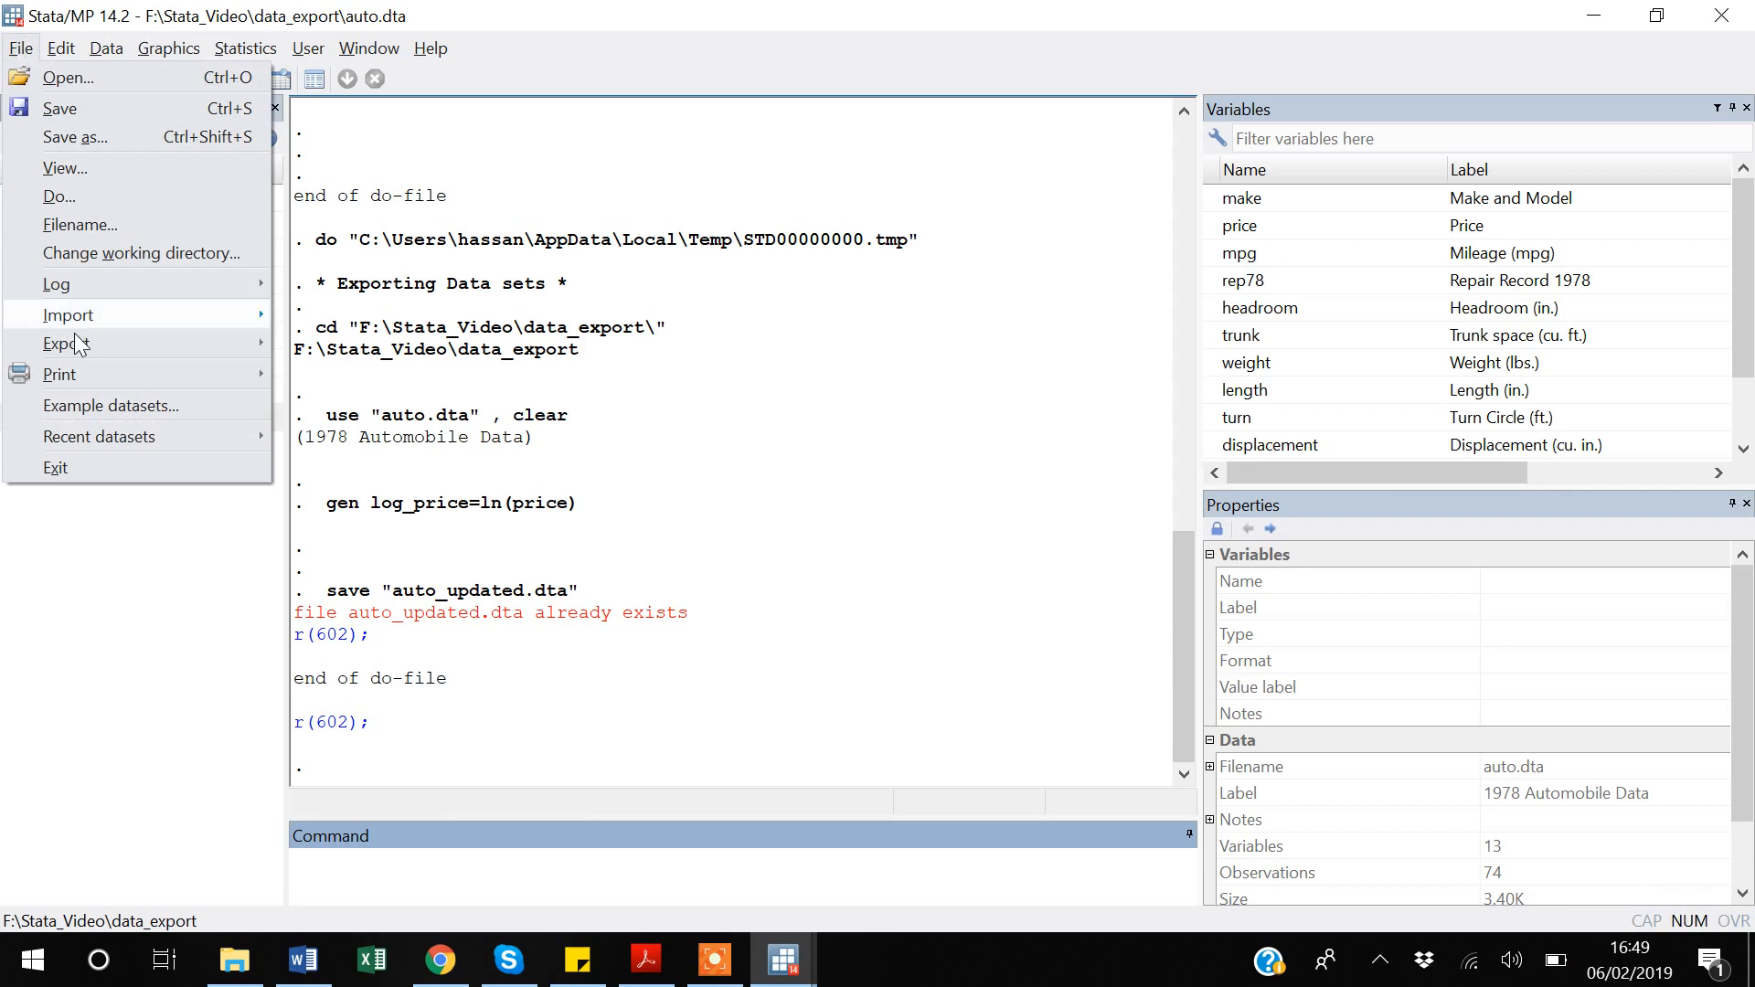
pyautogui.moveTo(84, 343)
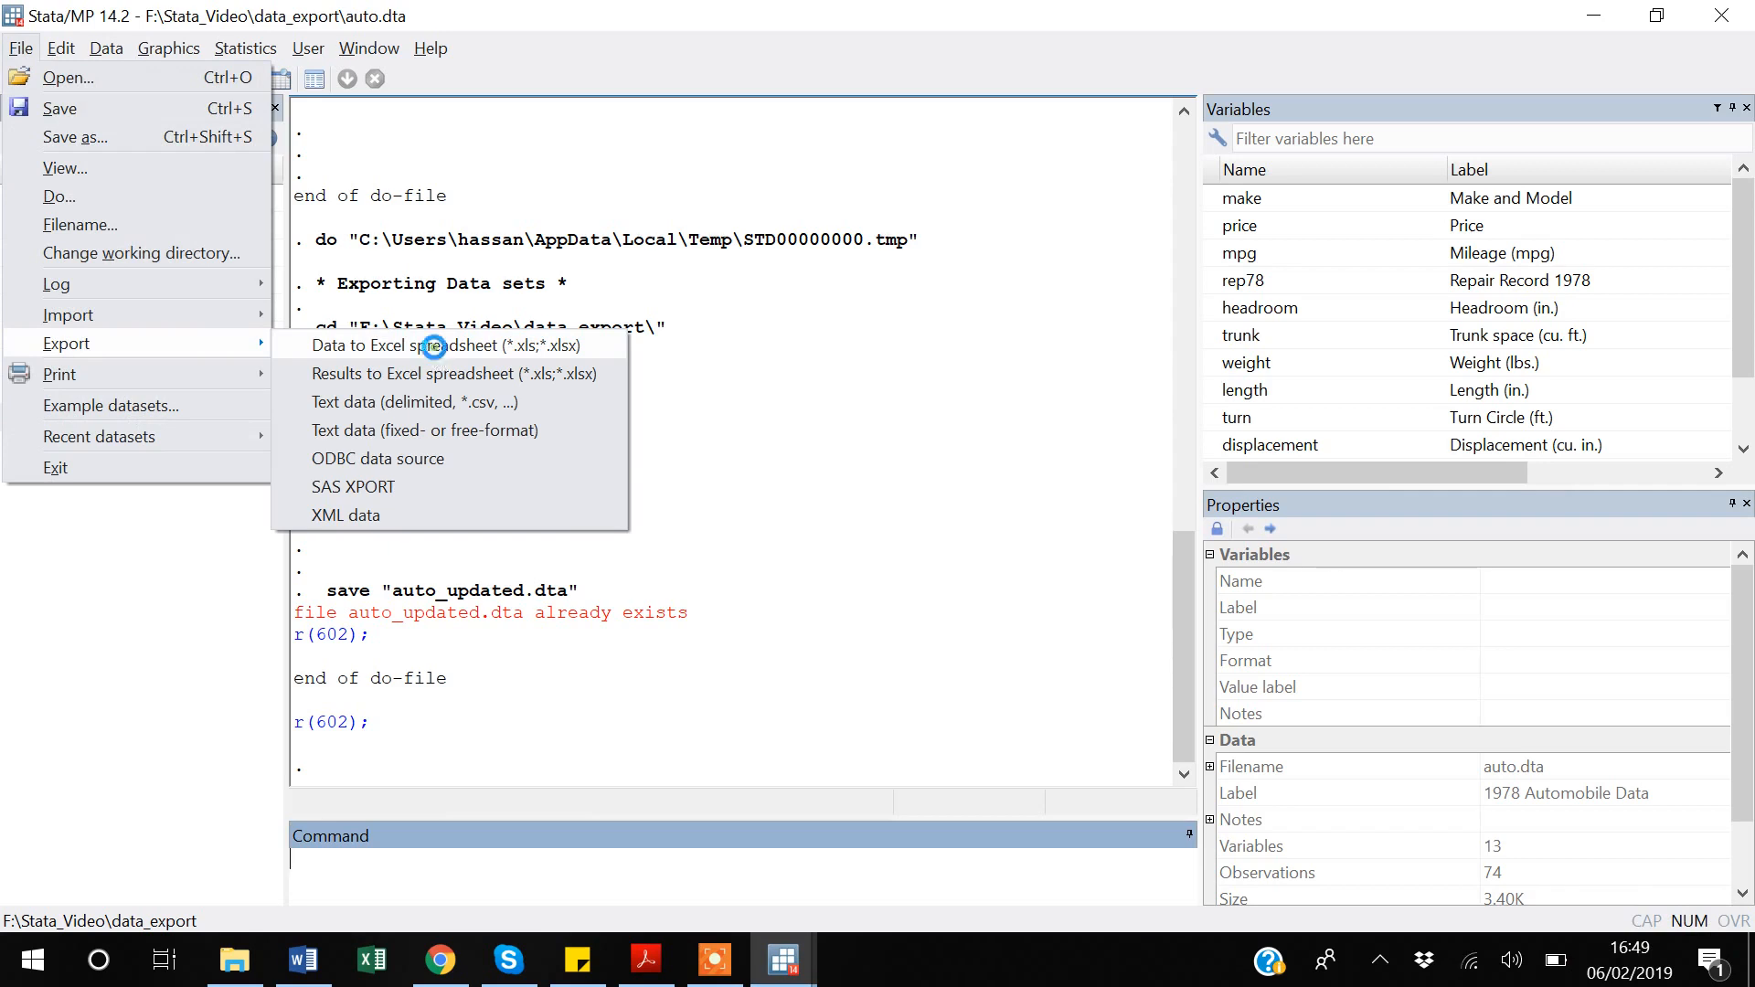
pyautogui.click(433, 347)
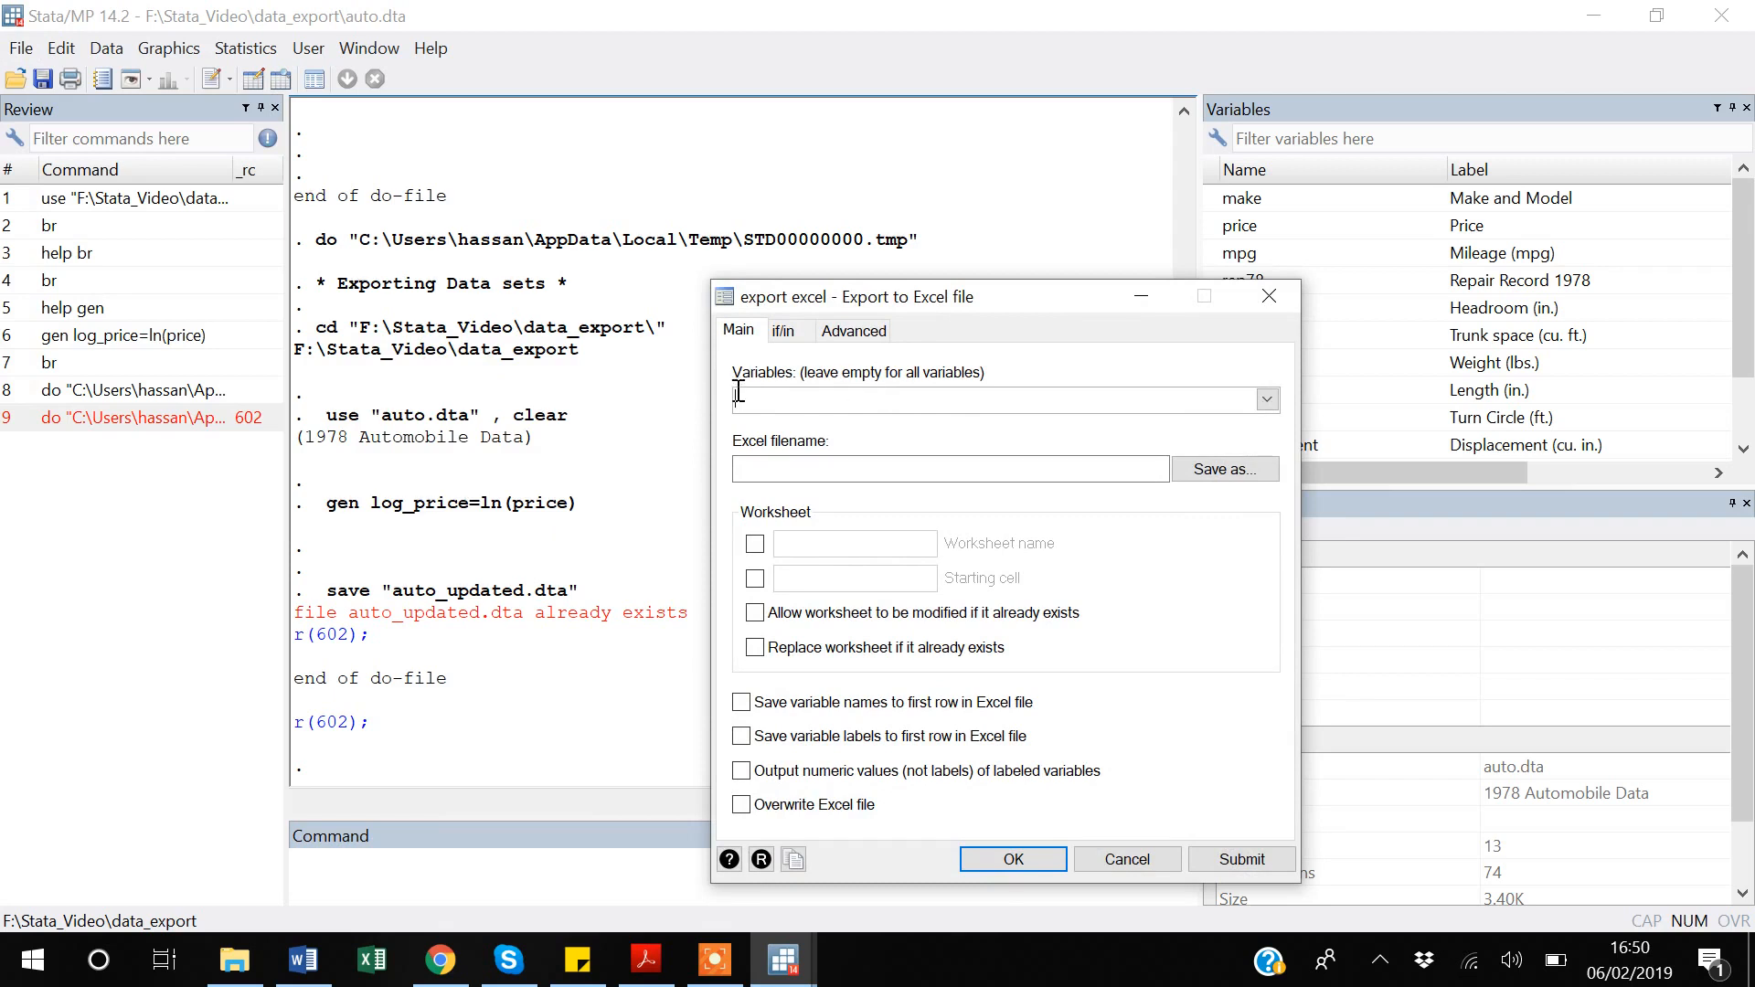
pyautogui.click(1268, 403)
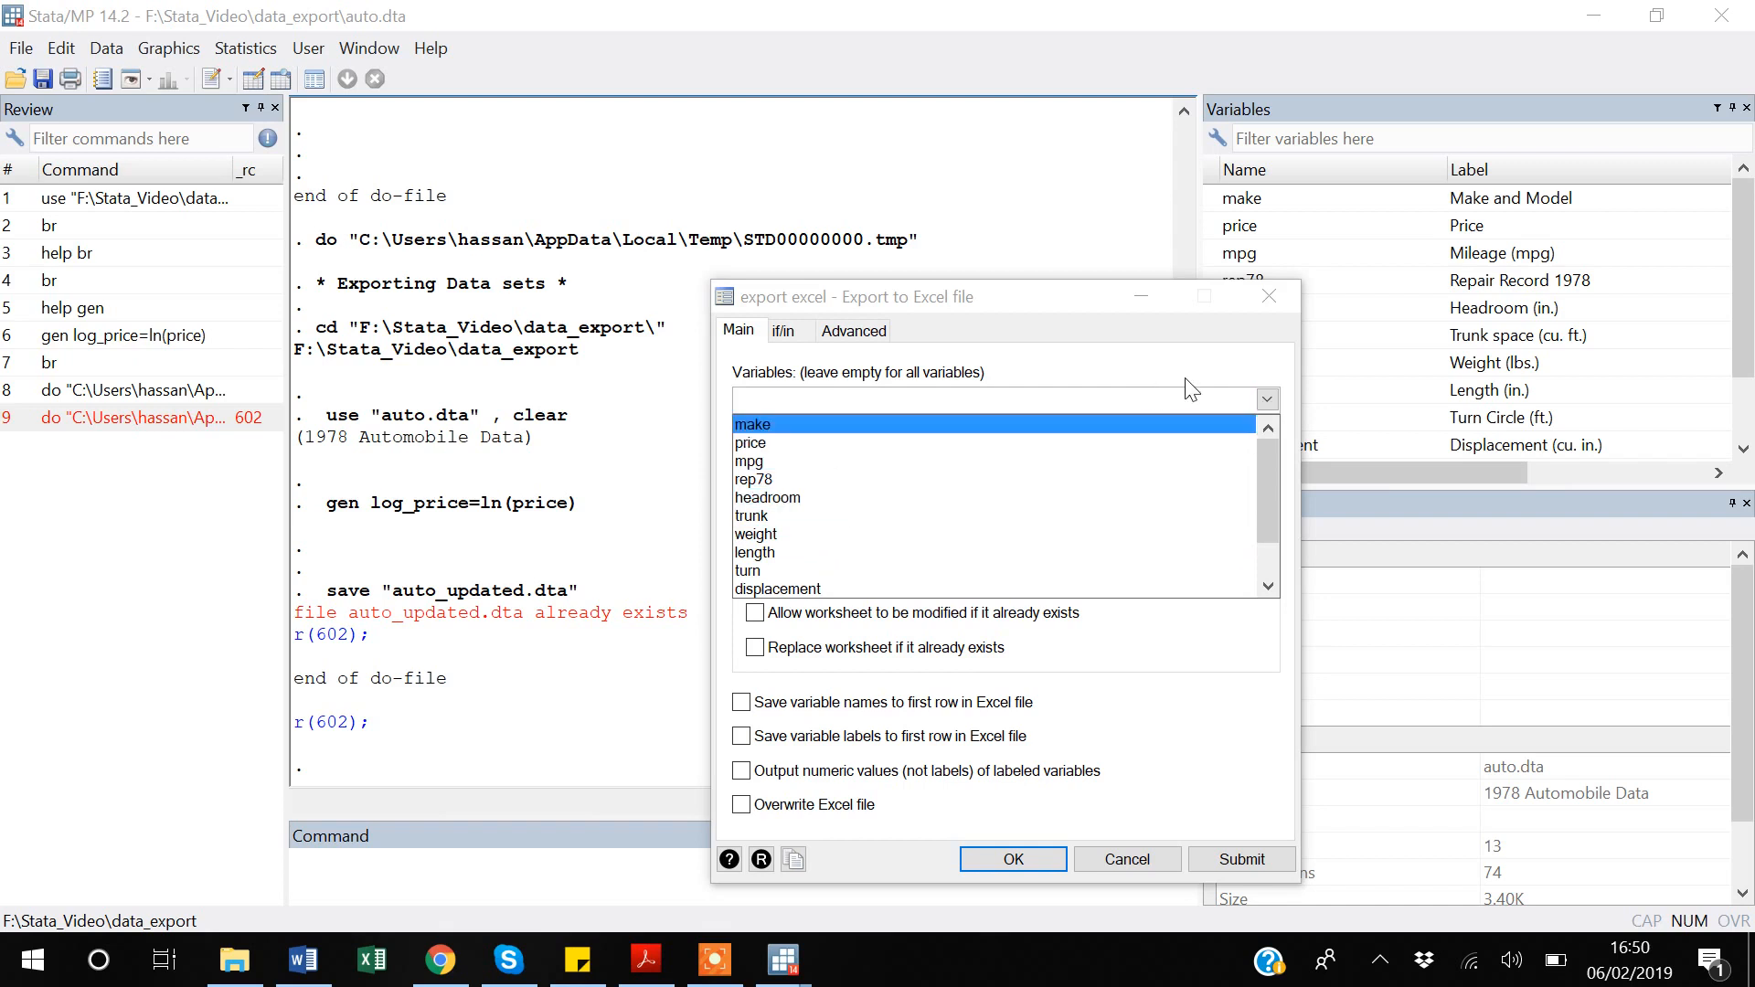
pyautogui.click(1267, 400)
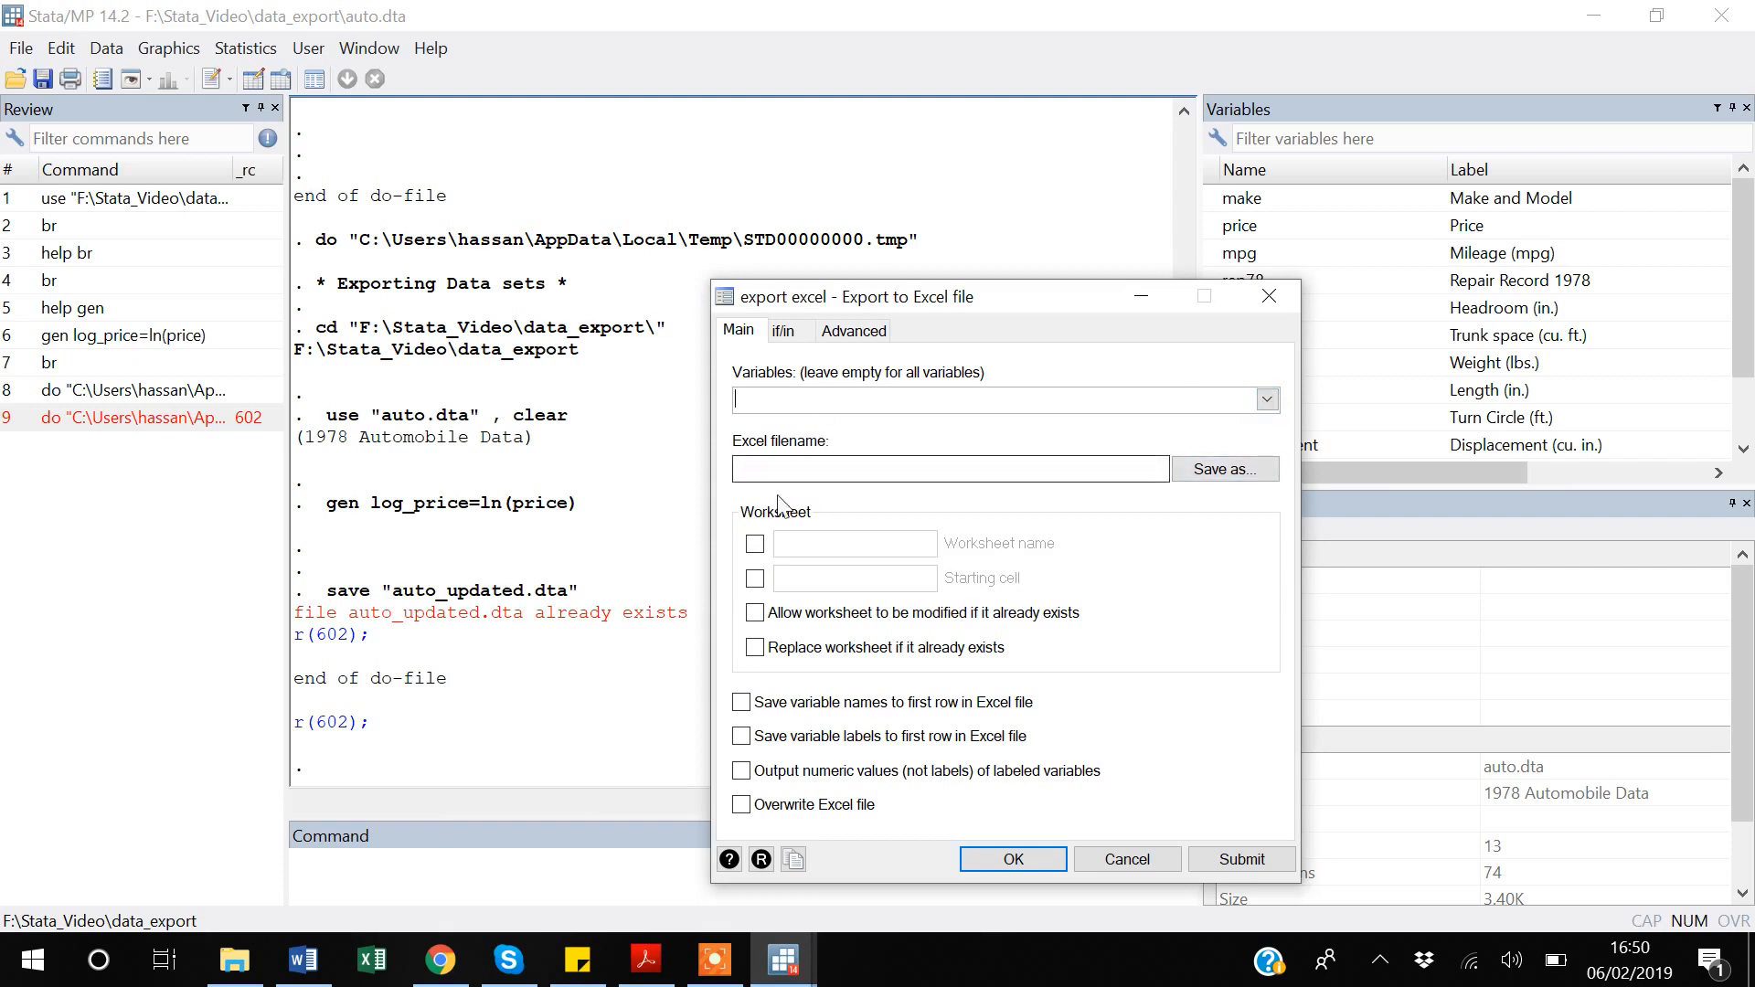
# - Set the export file to auto_updated in the data_export folder, with type Excel Workbook (*.xlsx)
pyautogui.click(1209, 472)
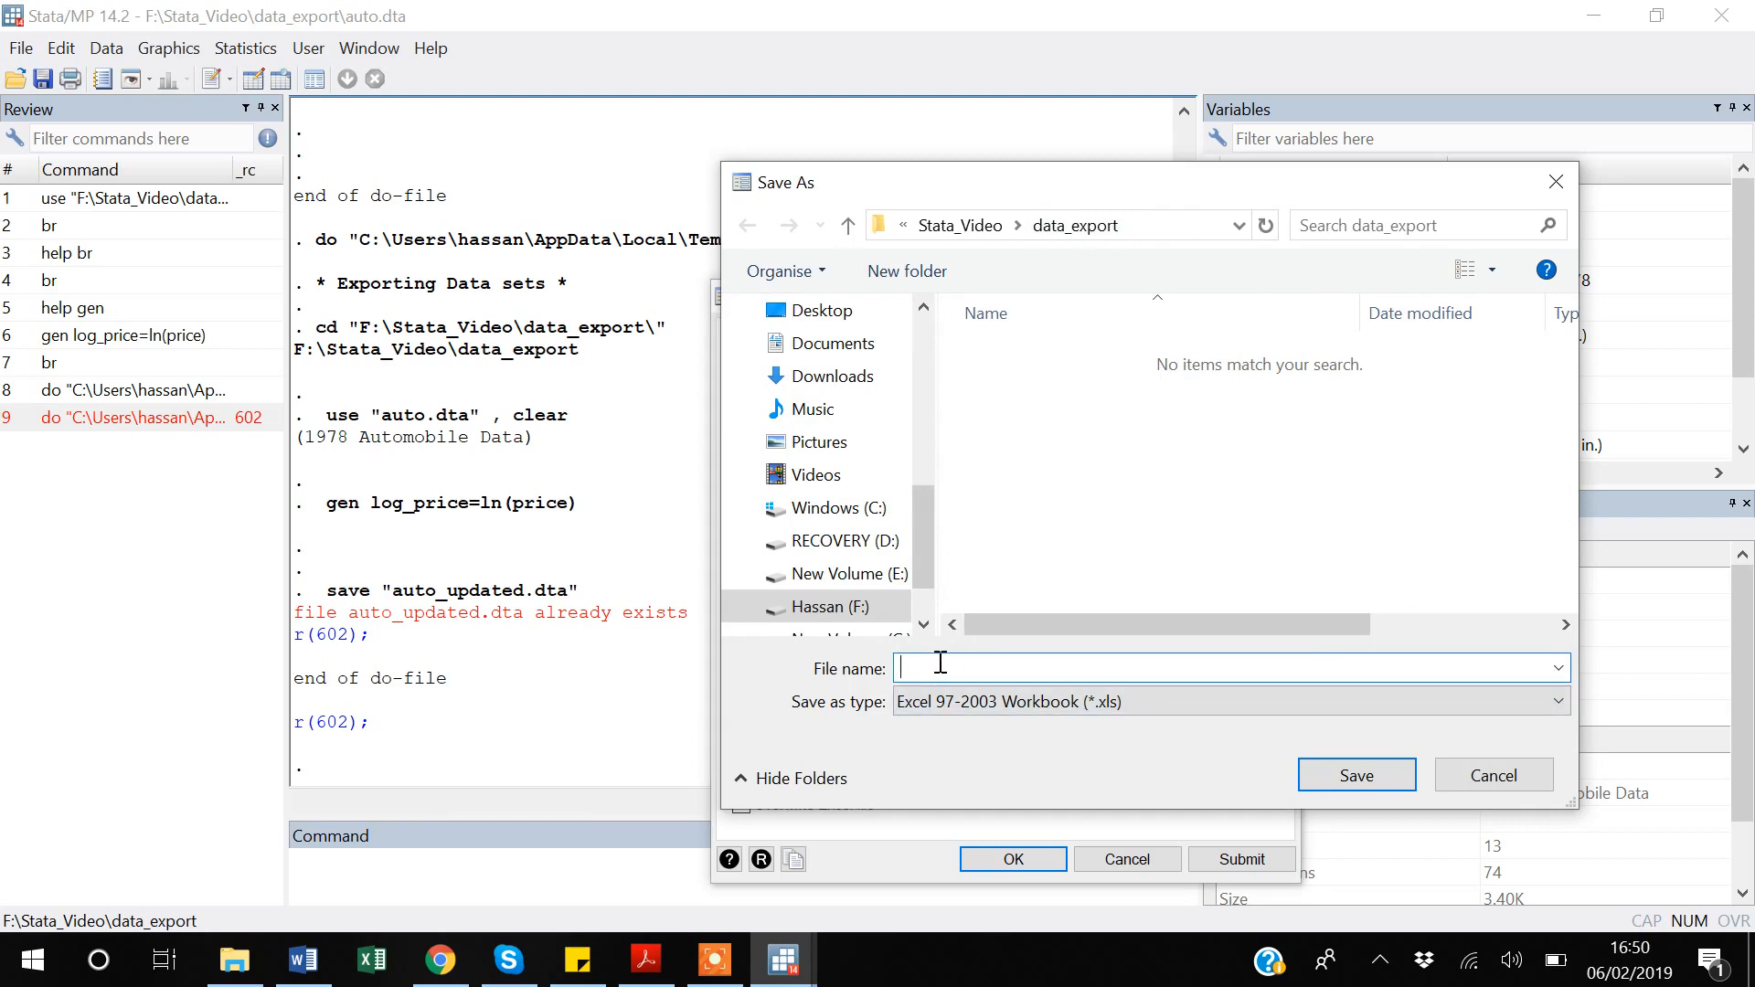
pyautogui.write('a')
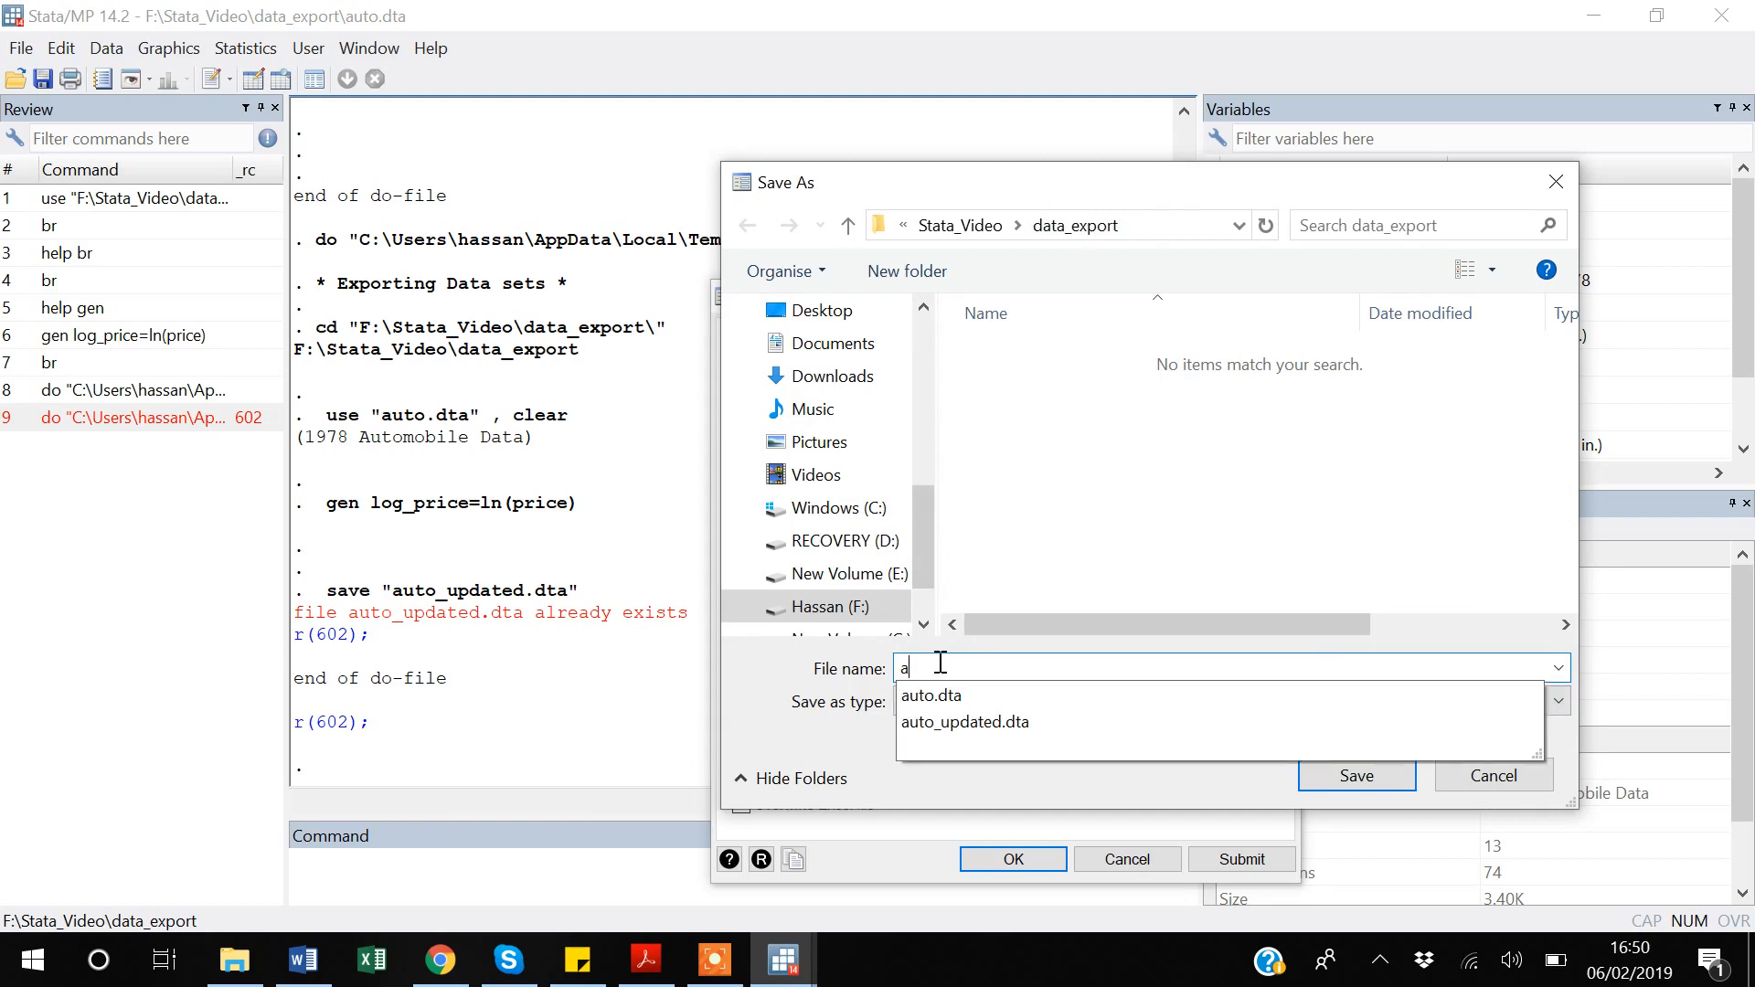
pyautogui.write('uto_')
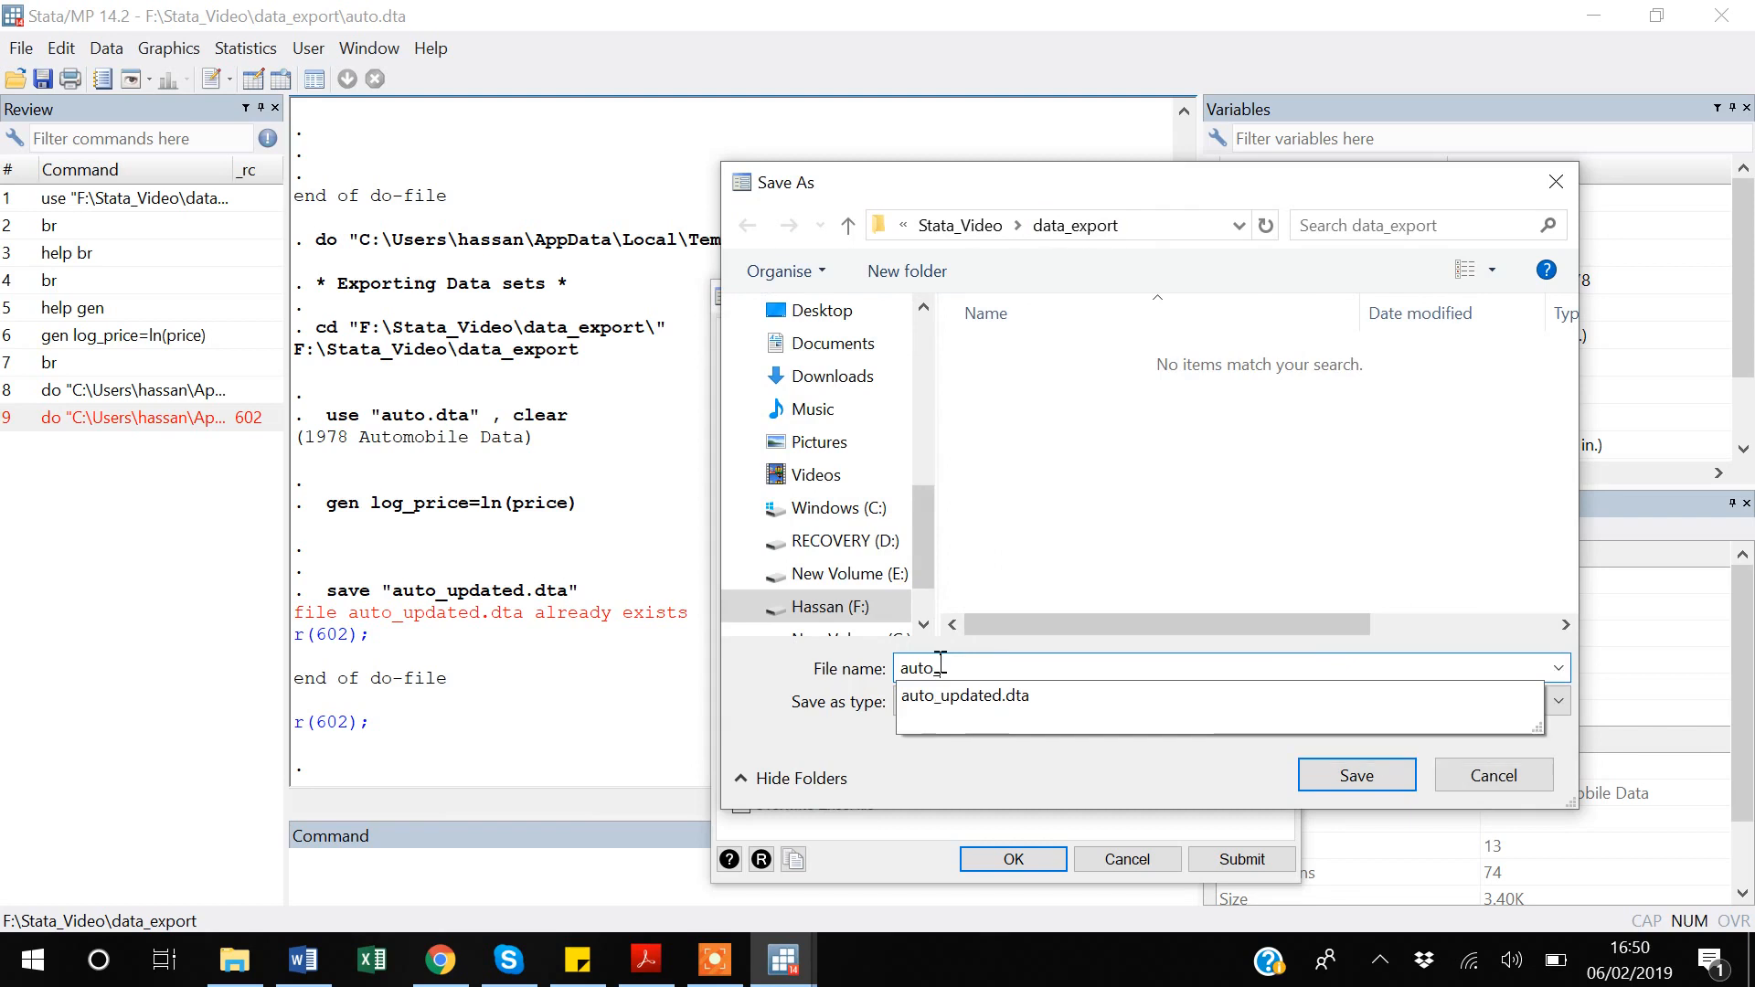
pyautogui.write('updated')
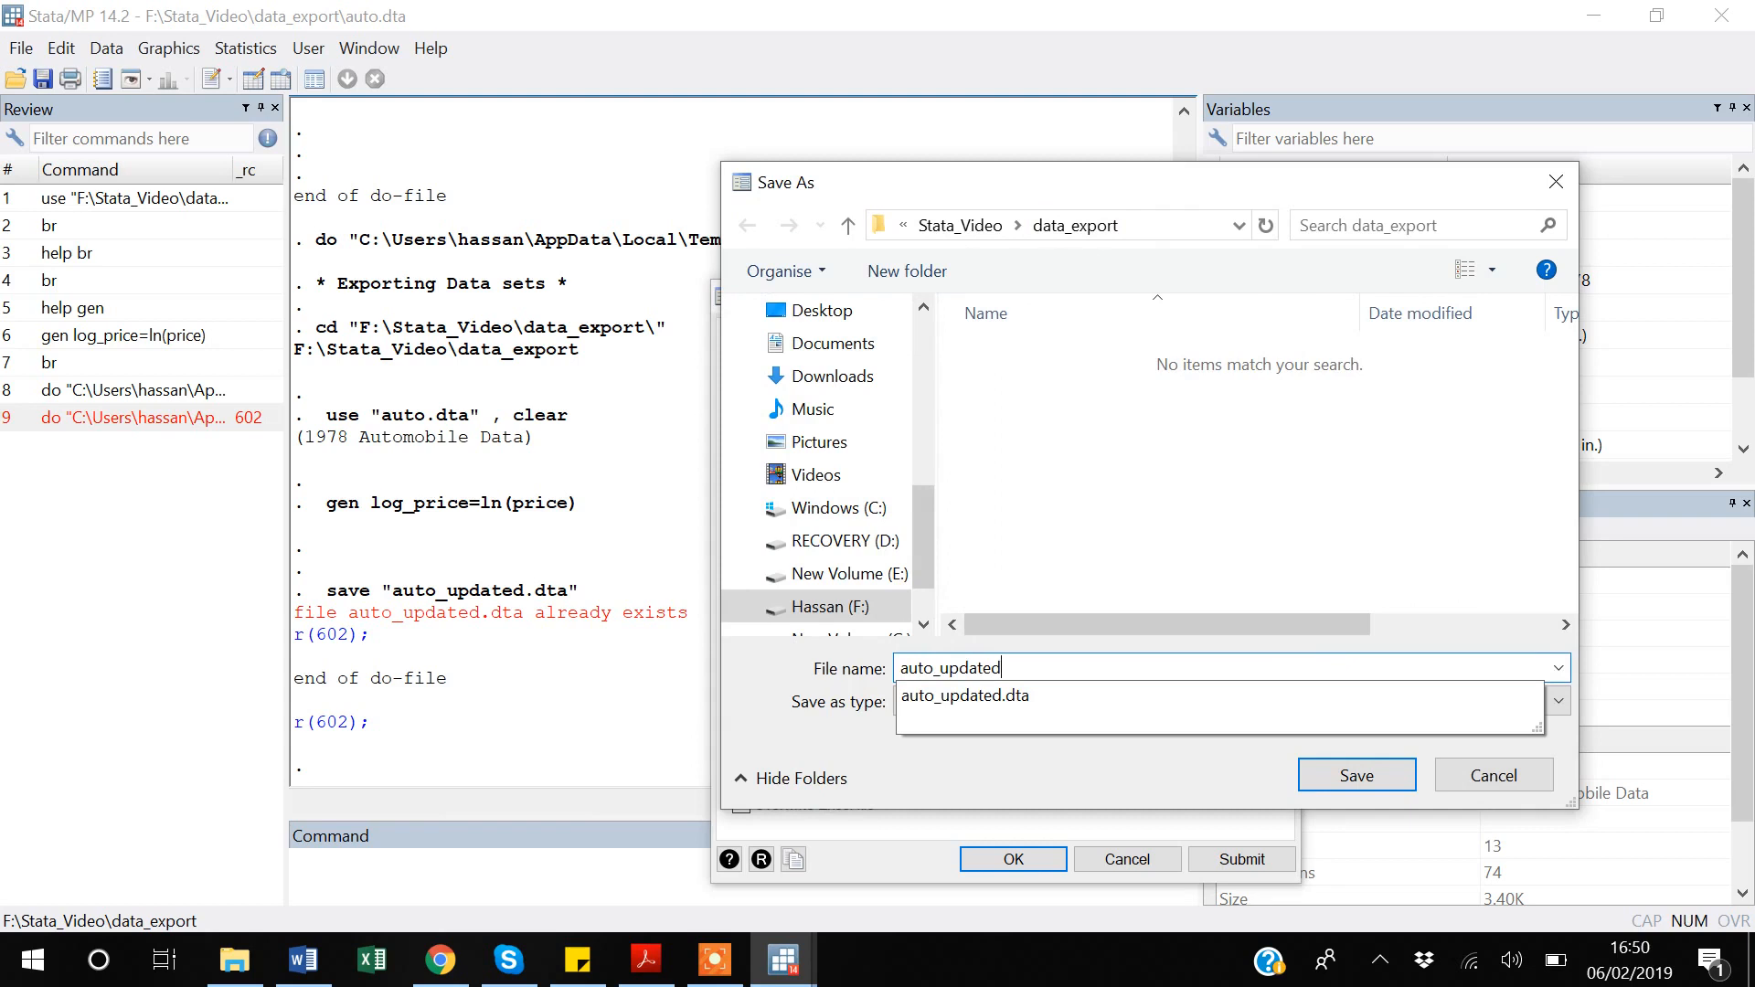
pyautogui.click(855, 747)
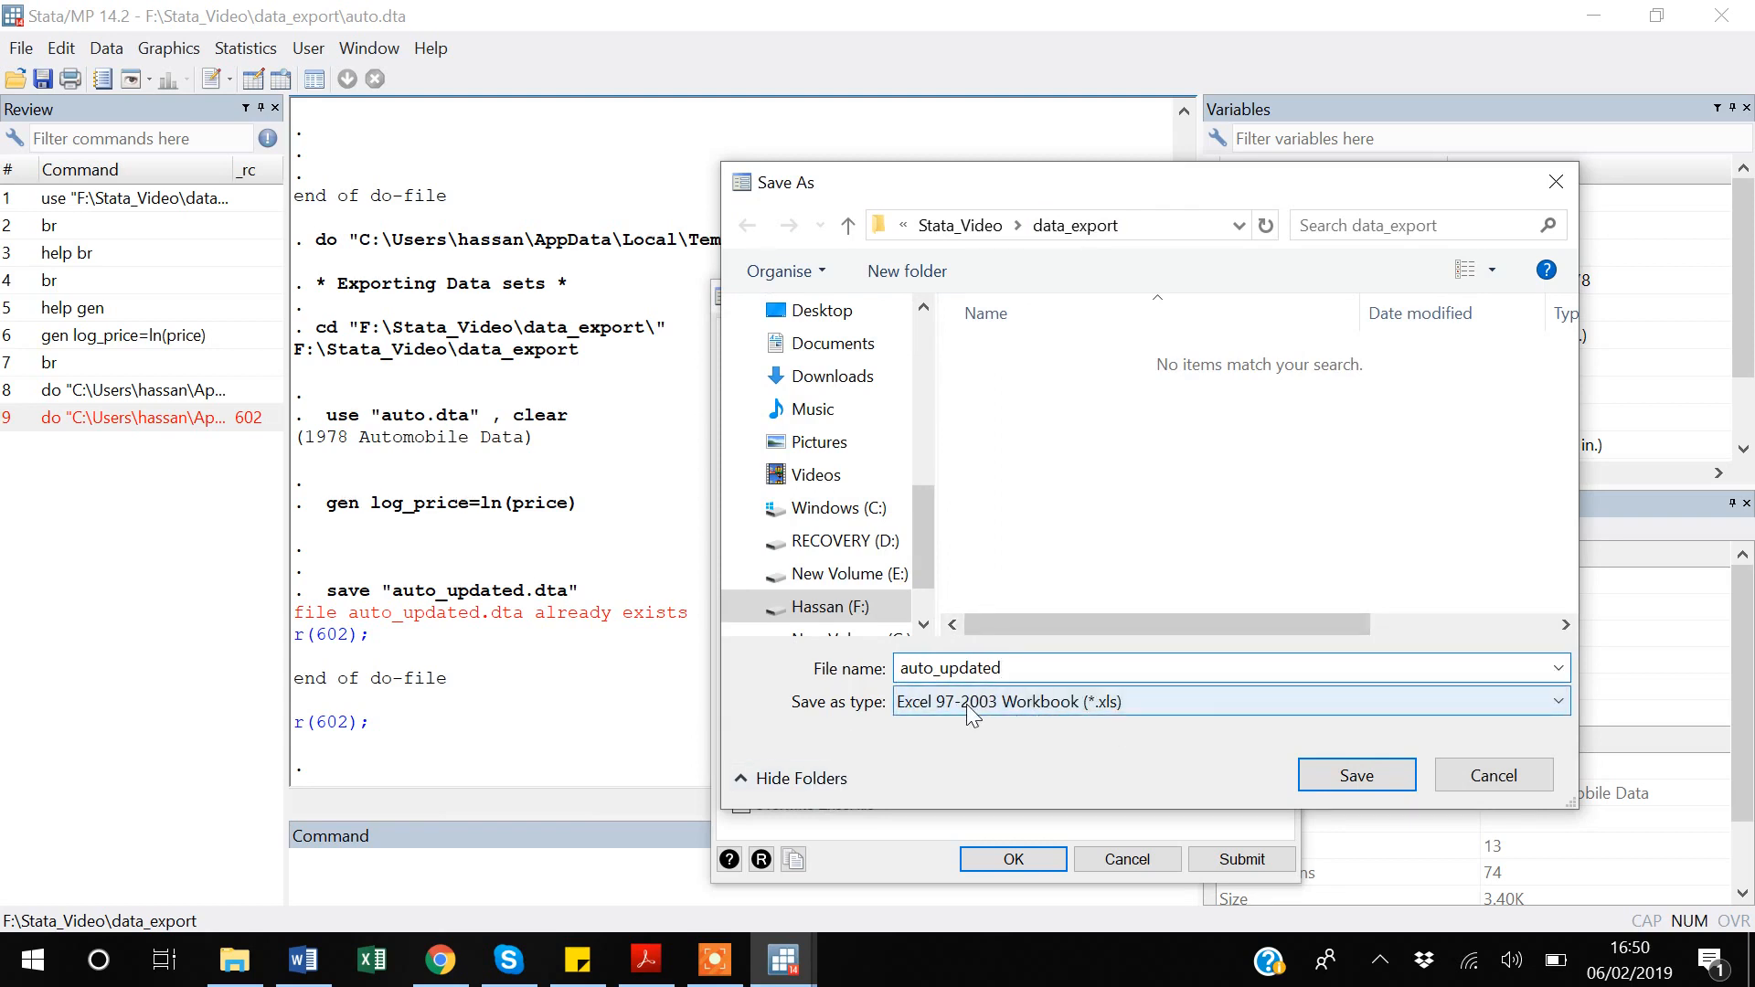
pyautogui.click(1171, 703)
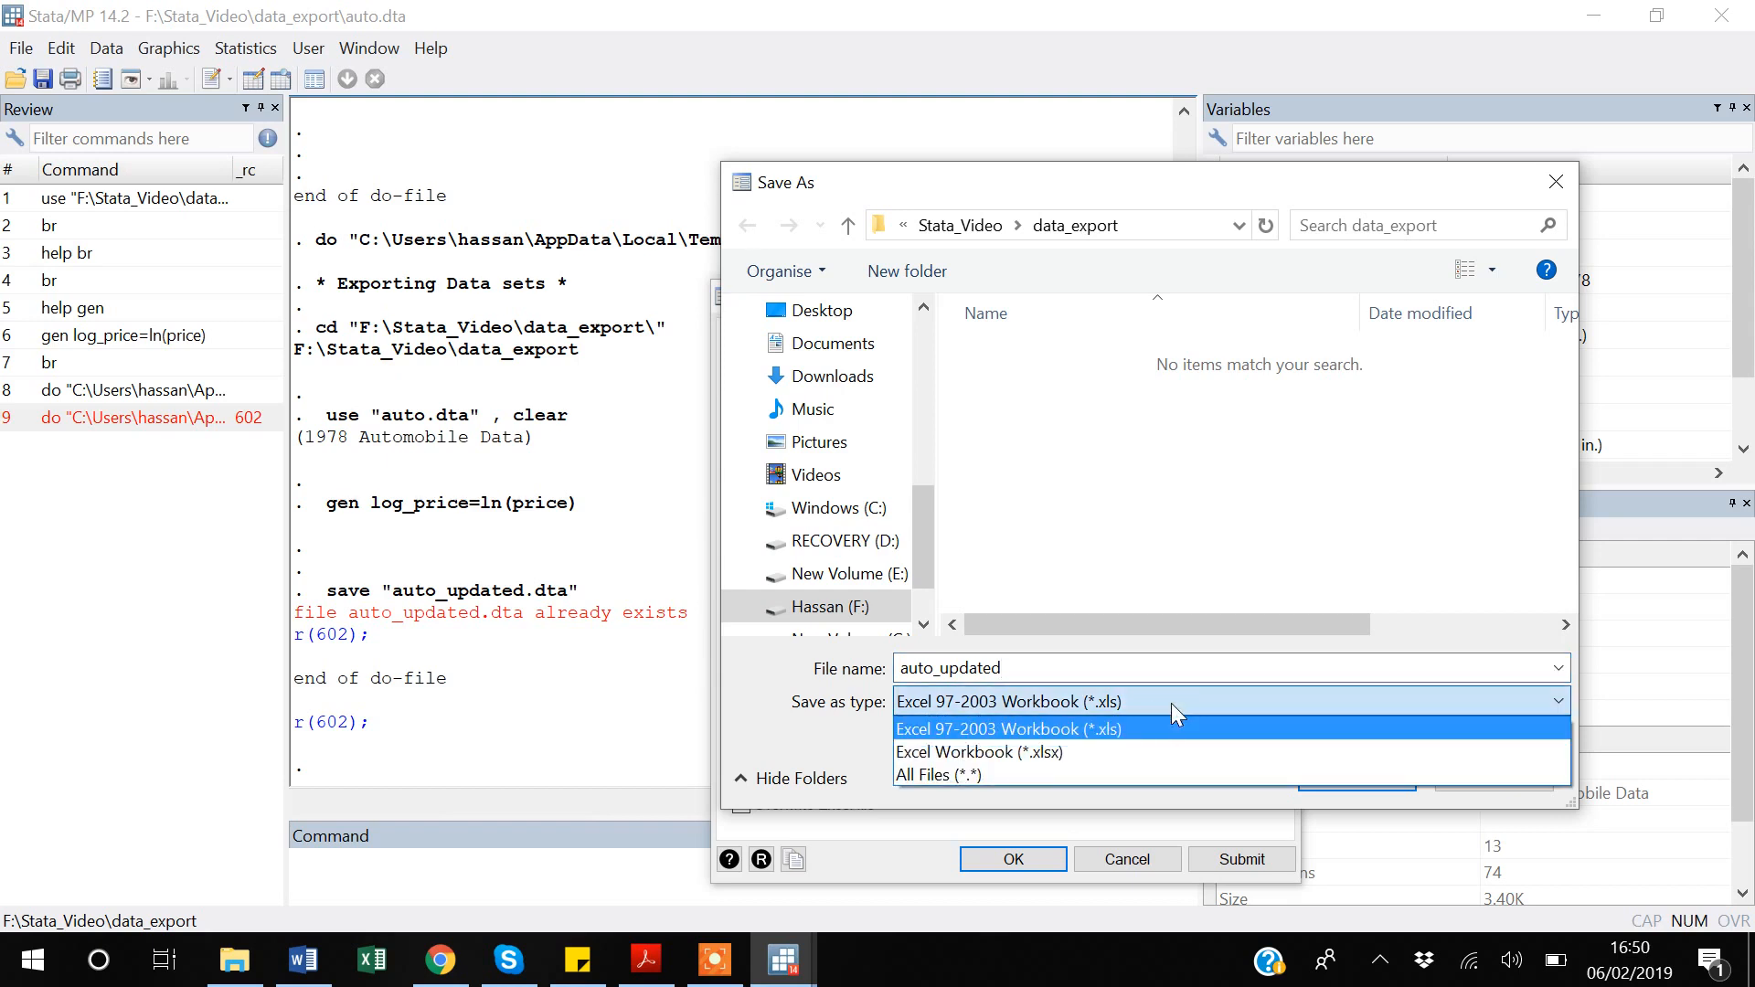
pyautogui.click(1035, 753)
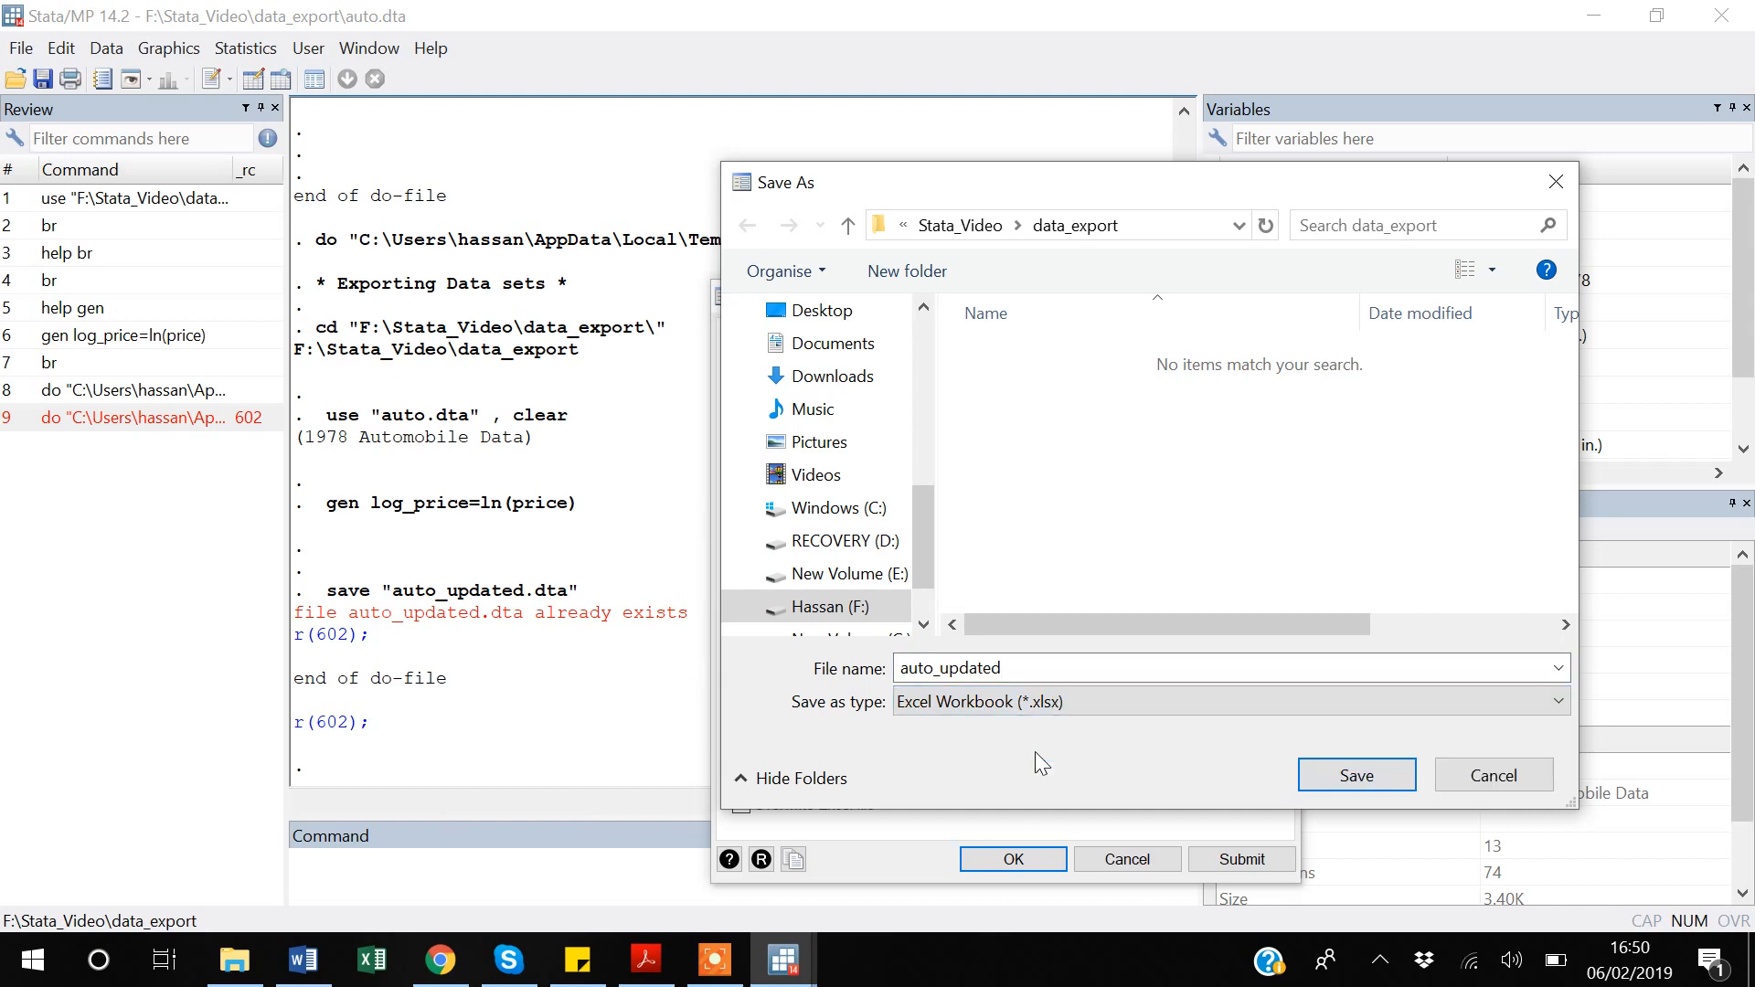
pyautogui.click(1353, 777)
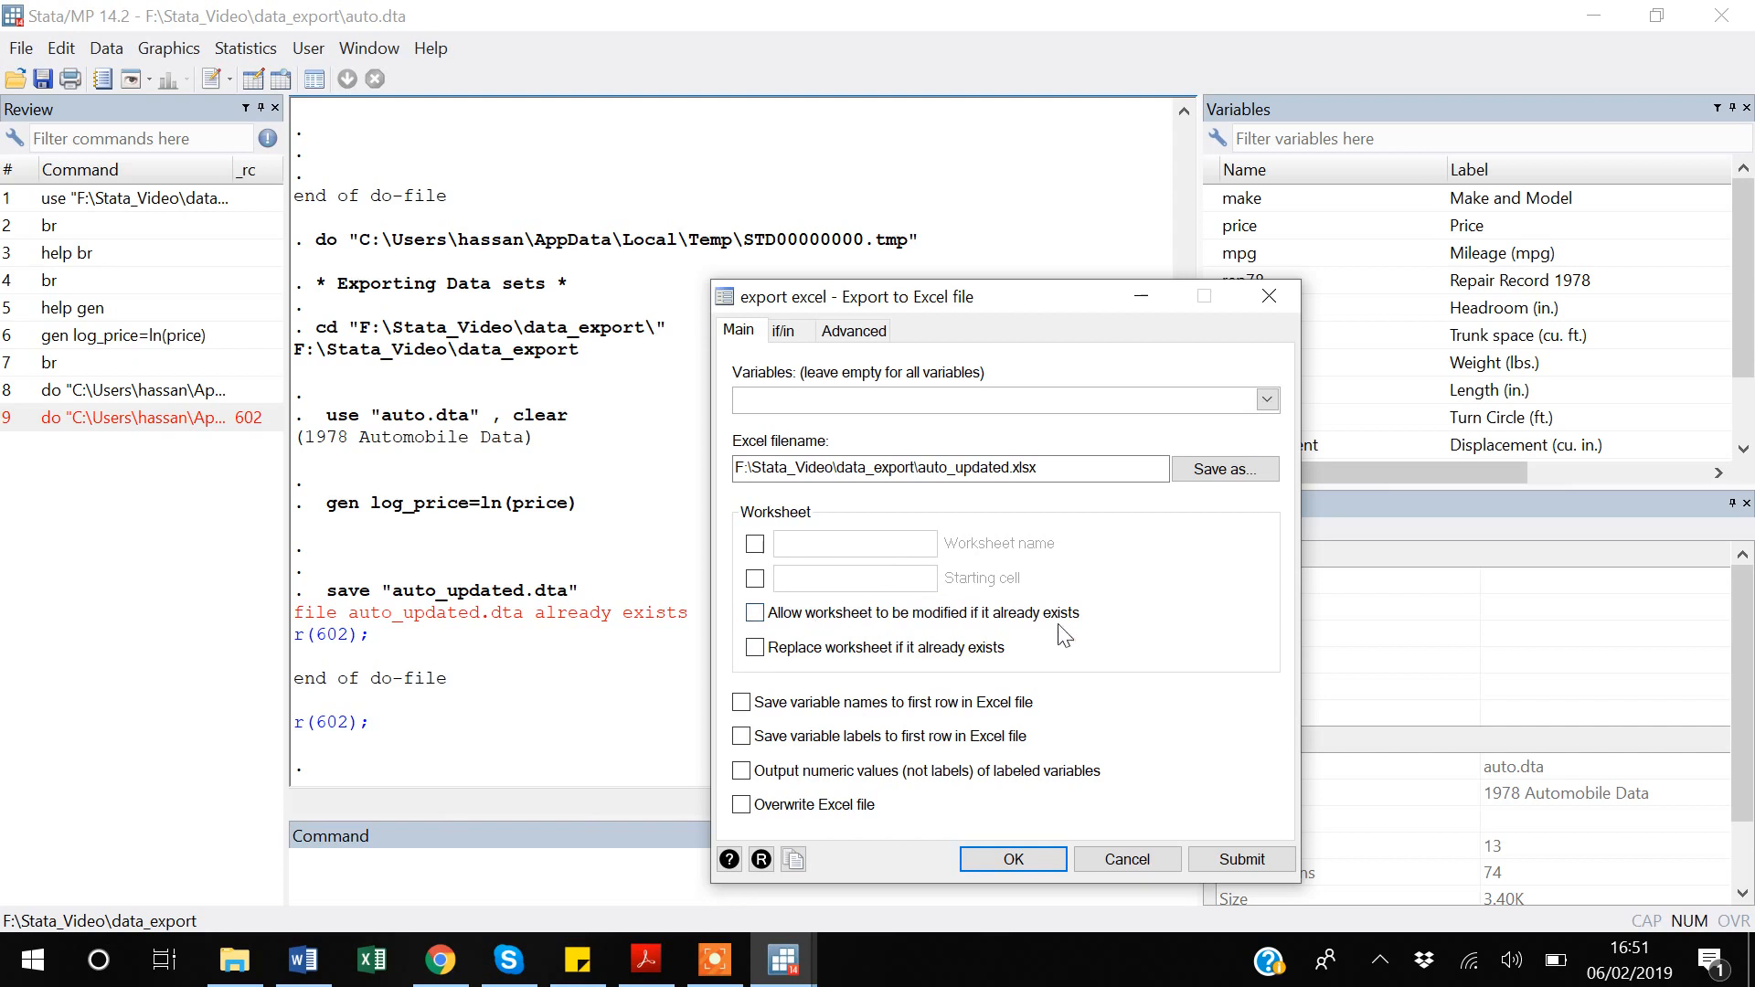
# - Enable replacing an existing worksheet and saving variable names to the first row only, submit the Excel export and close the dialog
pyautogui.click(755, 648)
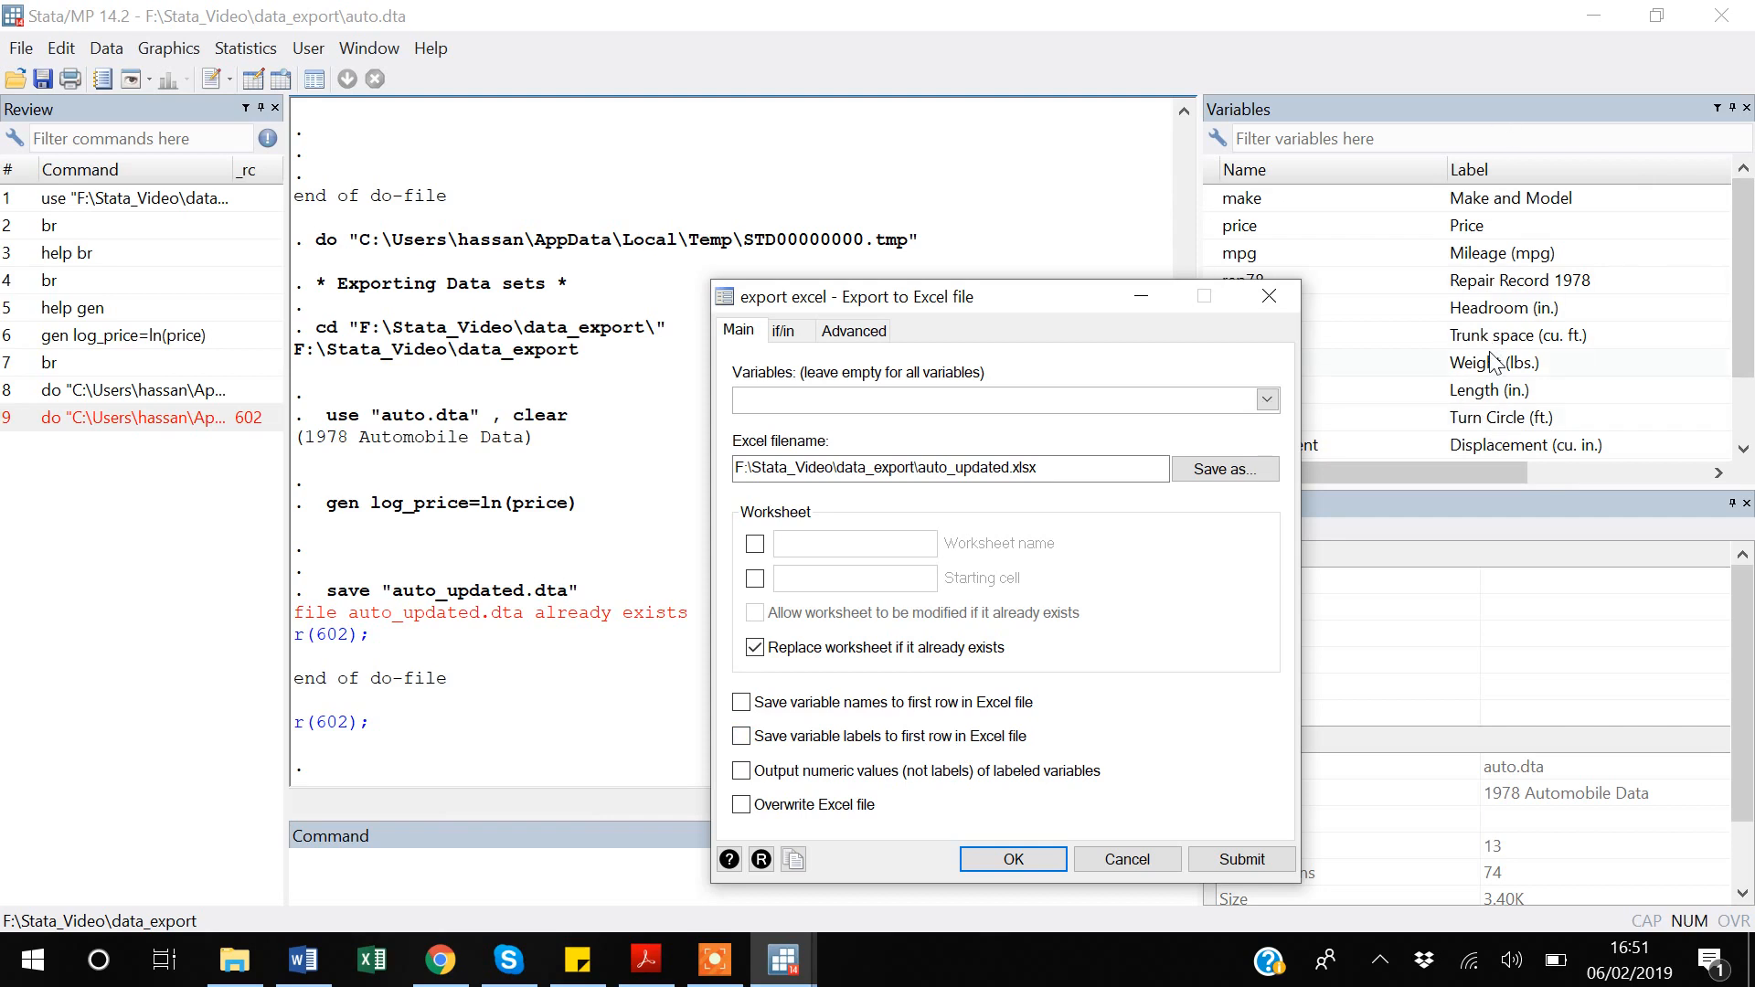
pyautogui.click(854, 714)
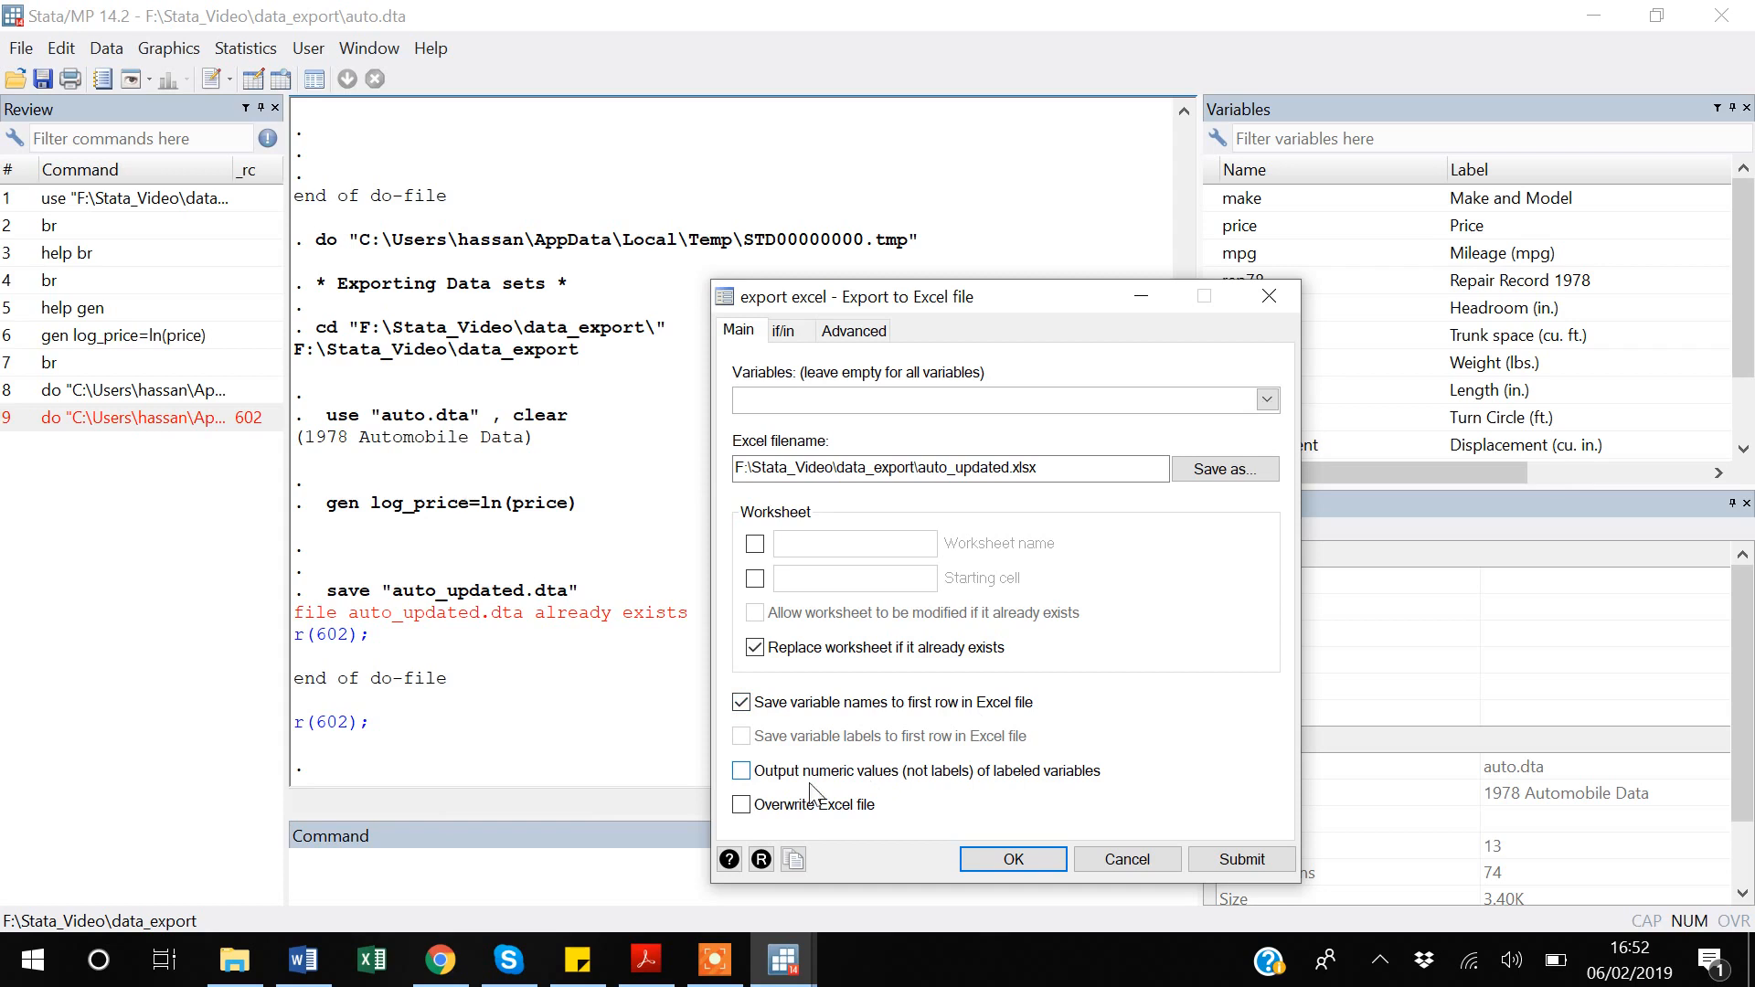
pyautogui.click(740, 772)
pyautogui.click(740, 778)
pyautogui.click(745, 808)
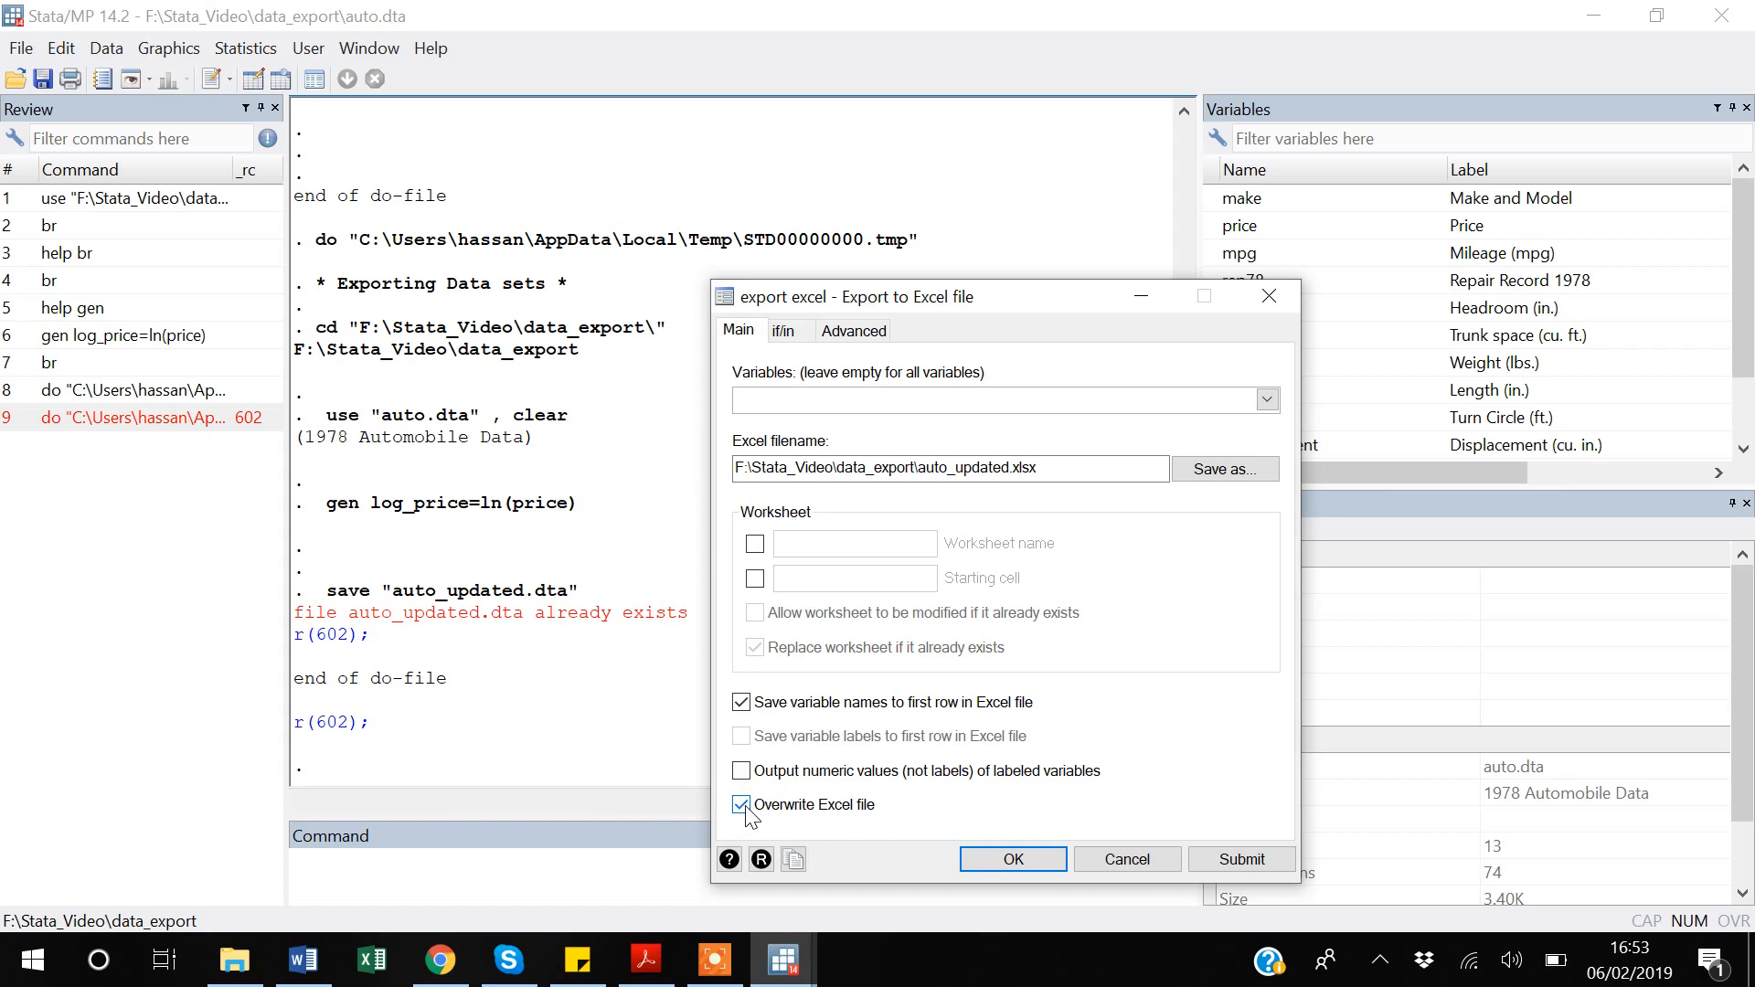
pyautogui.click(743, 806)
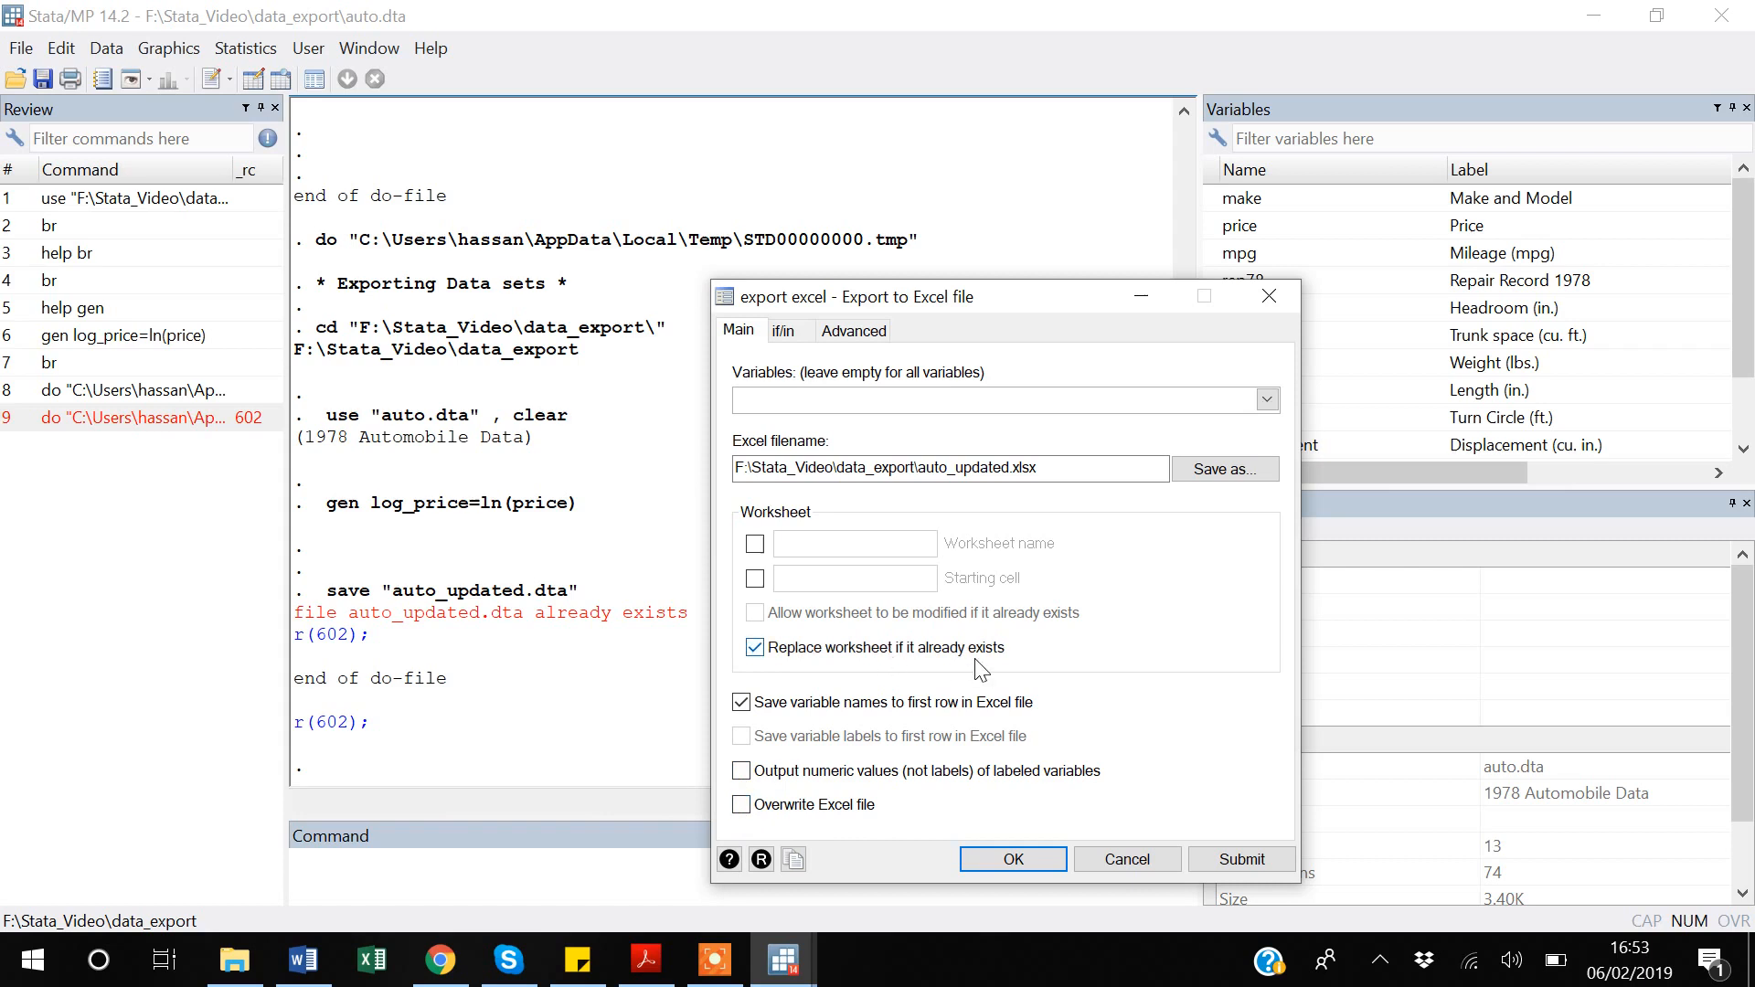
pyautogui.click(1269, 873)
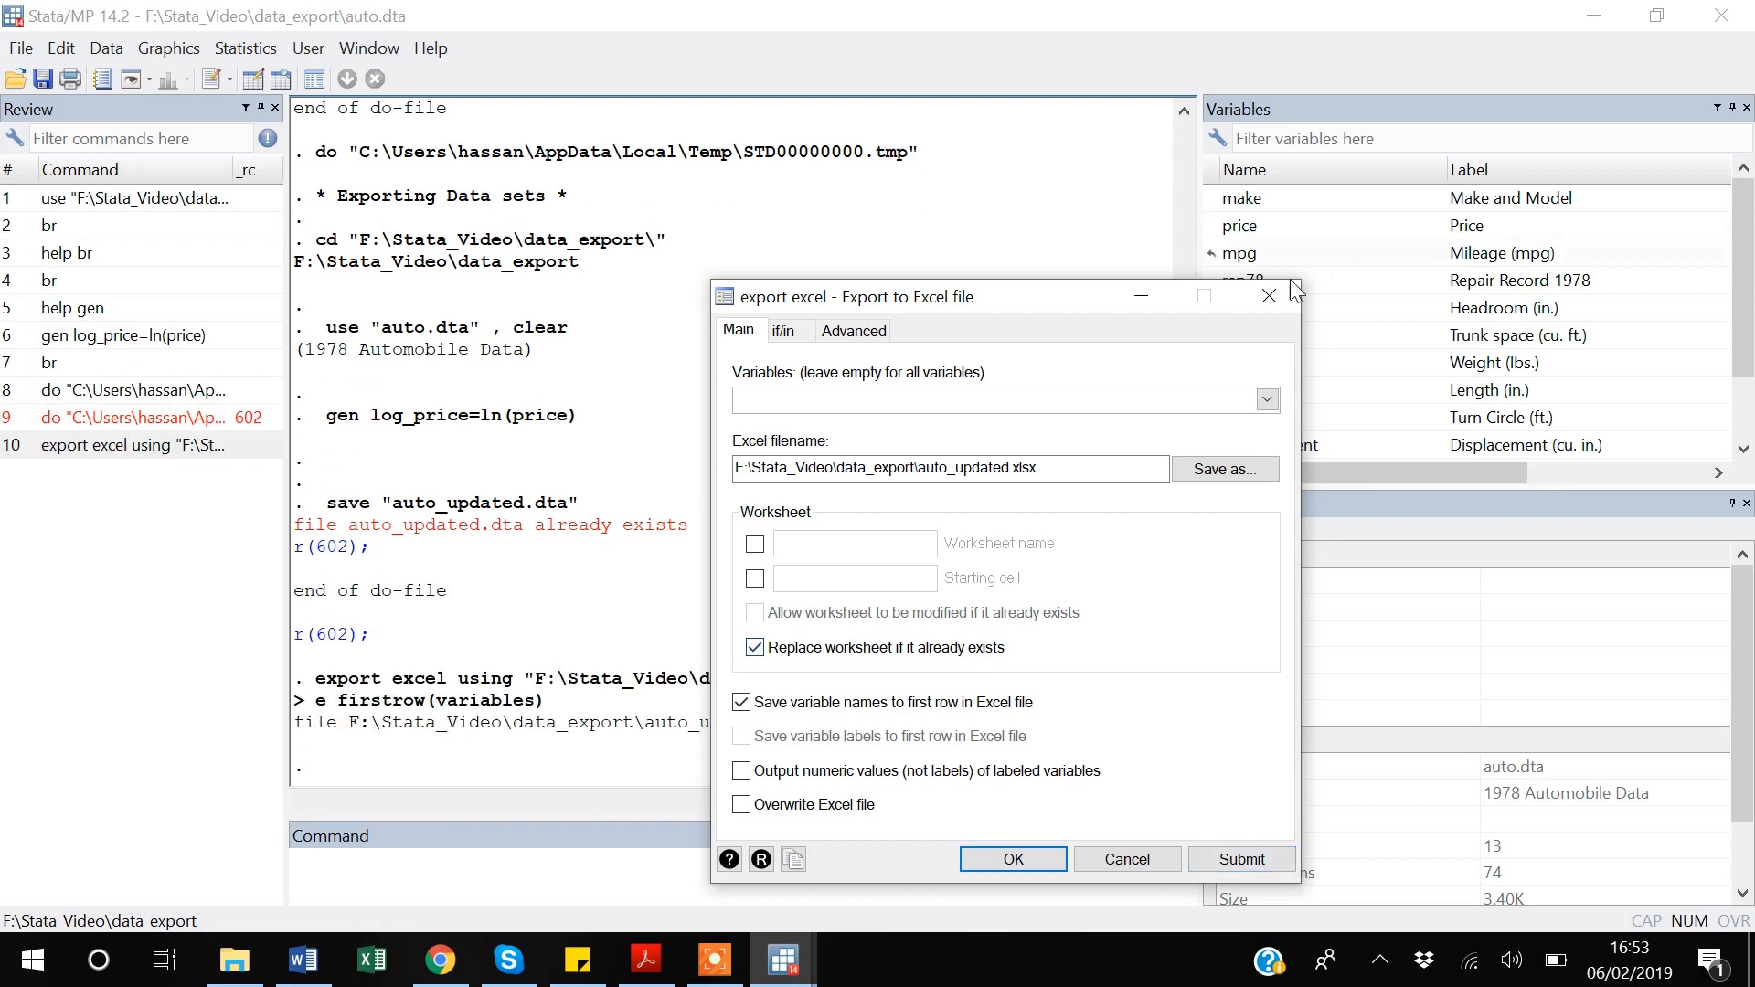
pyautogui.click(1272, 297)
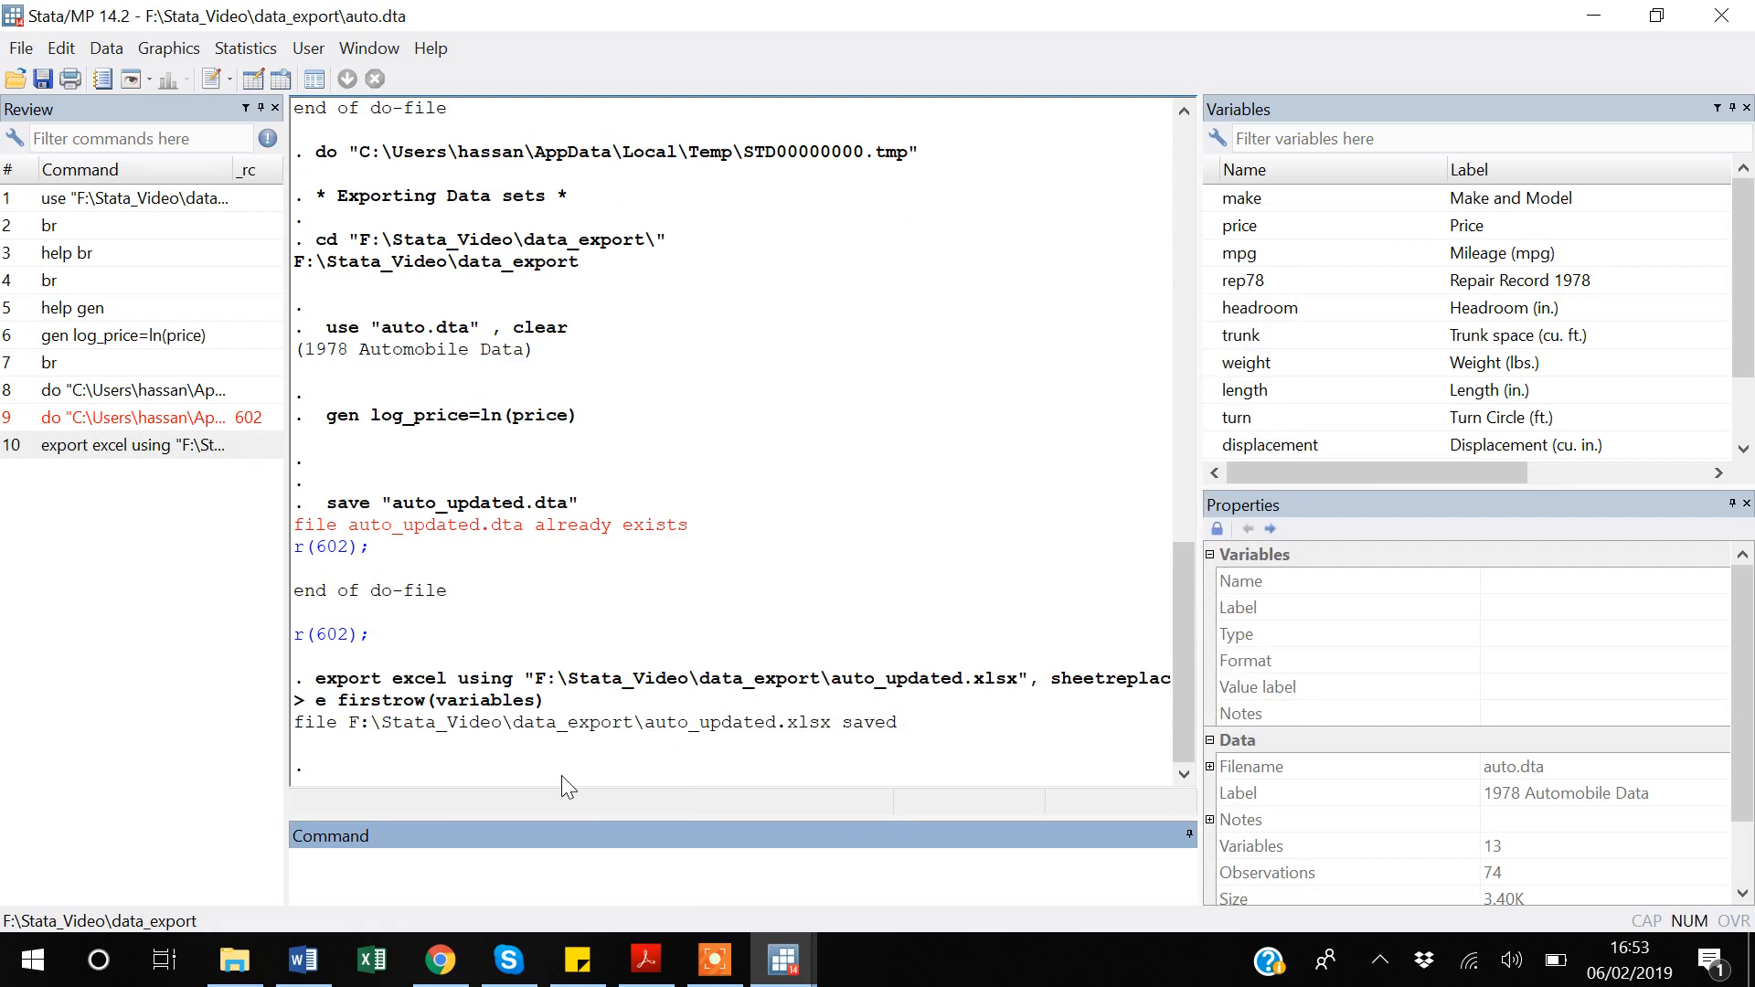
# - Recall the last export excel command in Stata's command line, copy it, and clear the line
pyautogui.press('pageup')
pyautogui.hotkey('ctrl', 'a')
pyautogui.hotkey('ctrl', 'c')
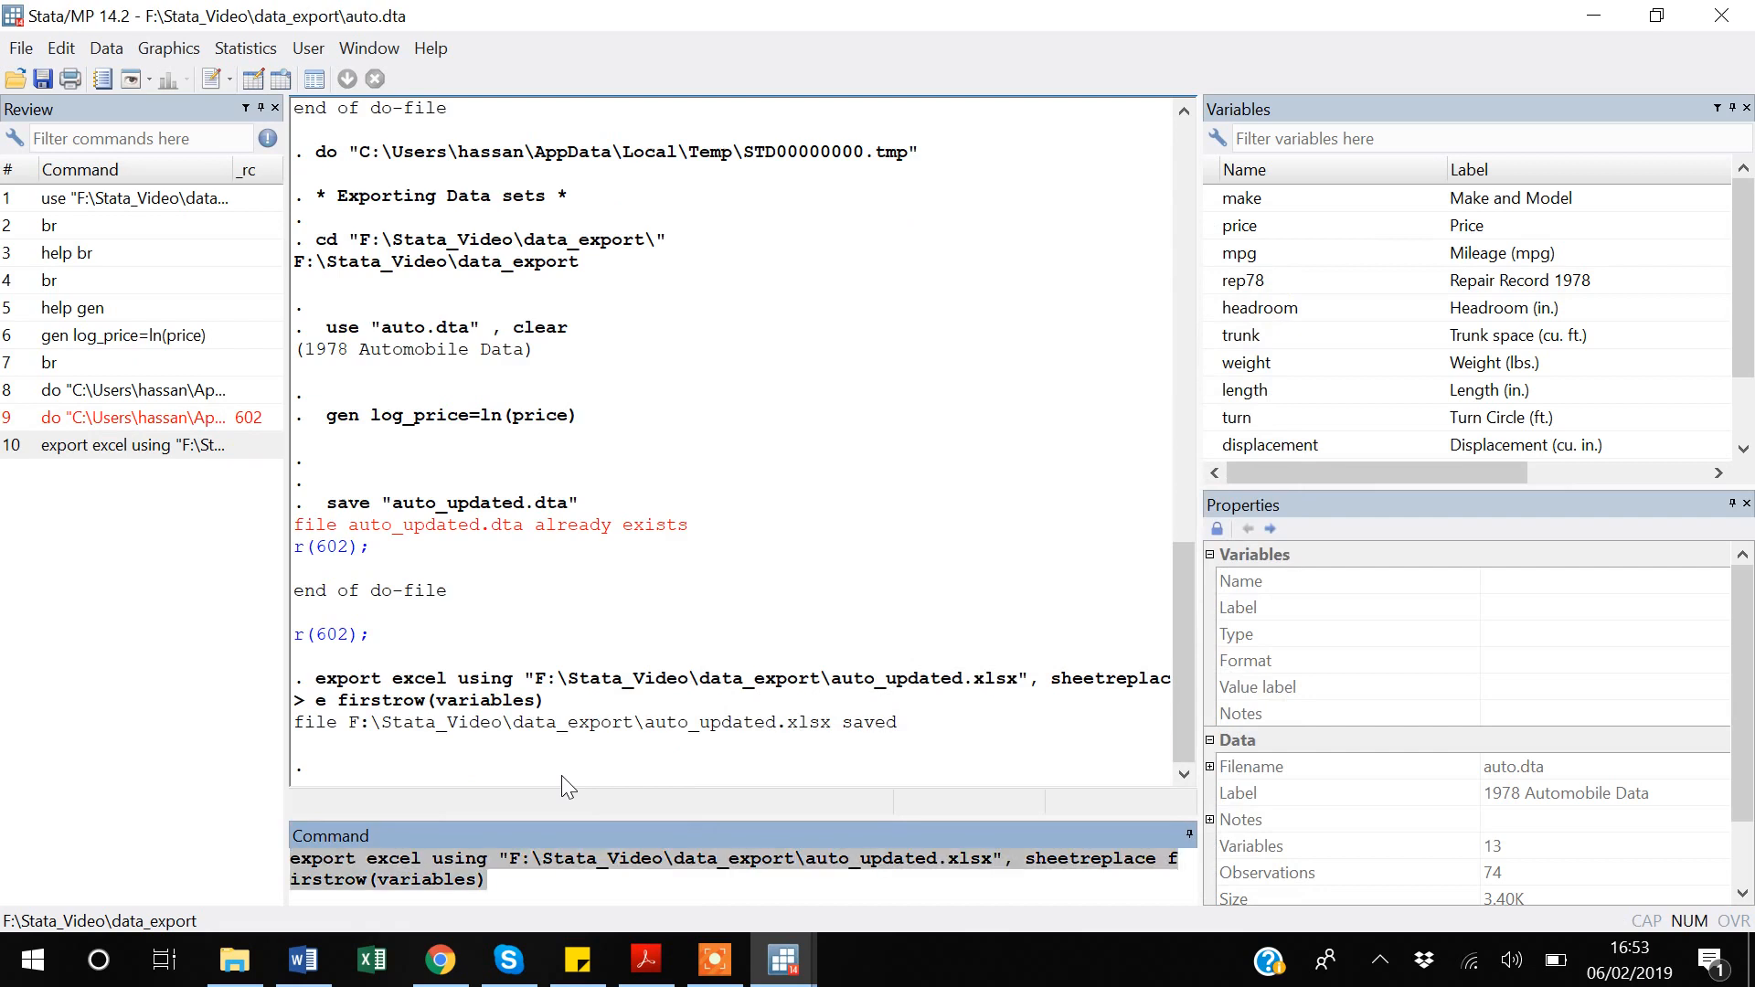
pyautogui.press('BackSpace')
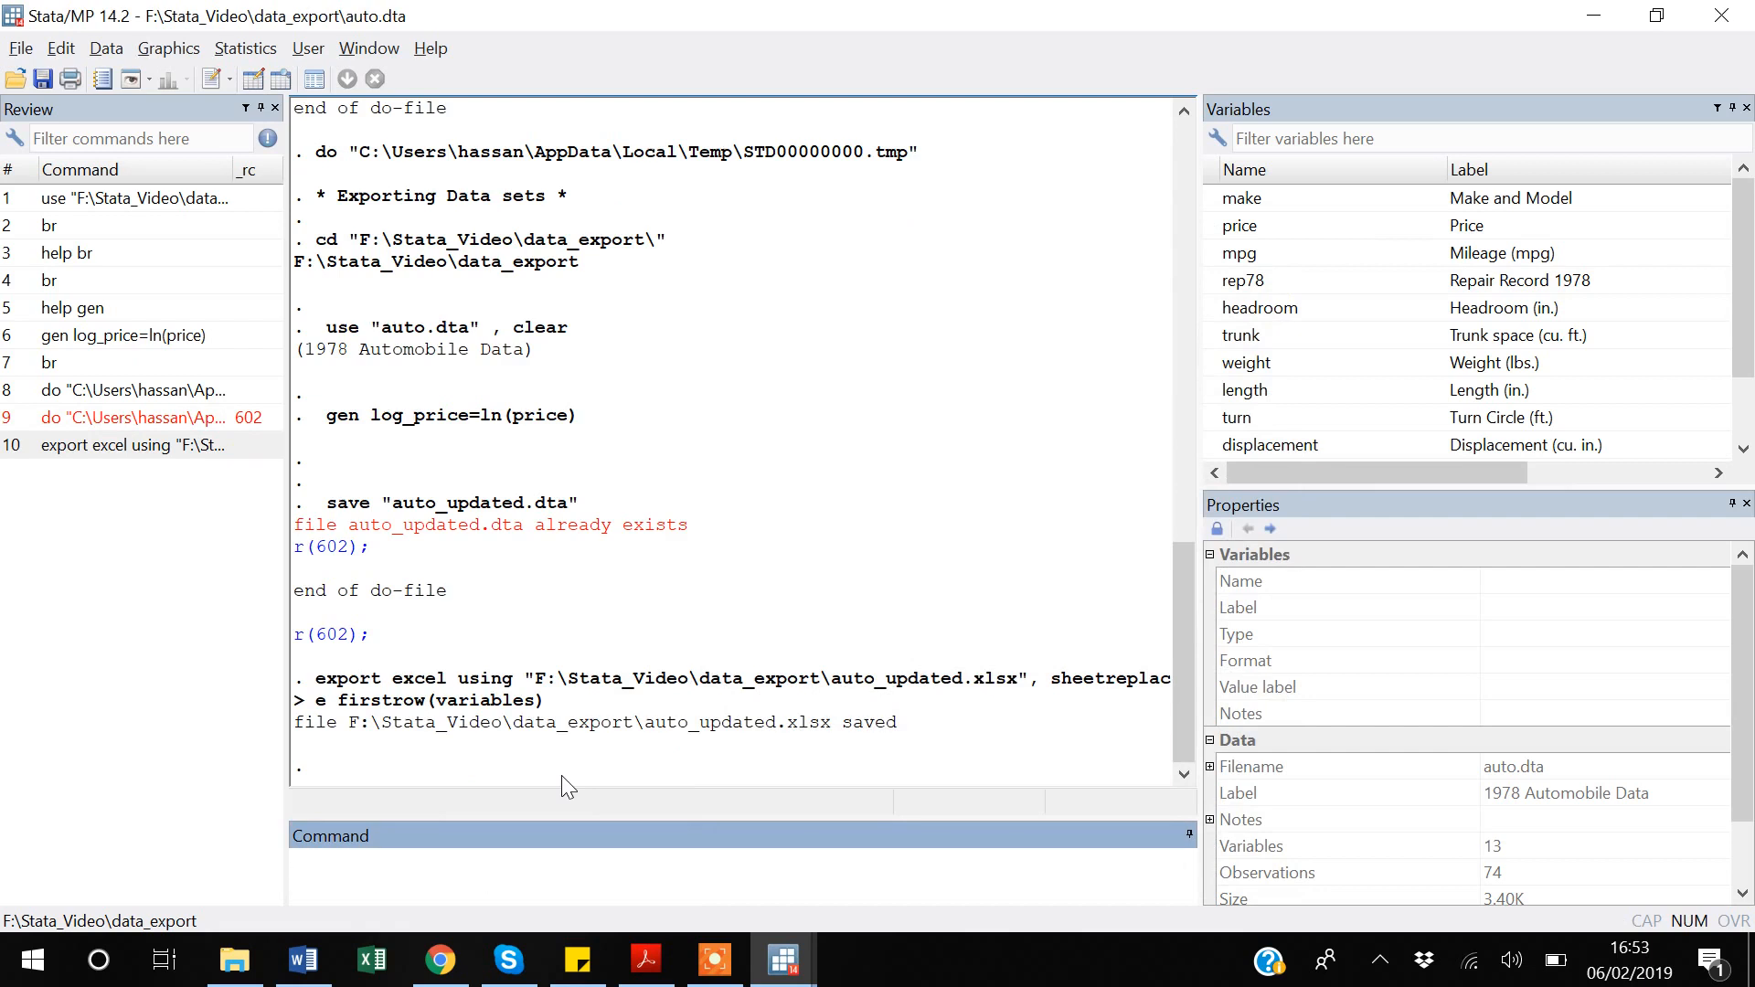
# - Switch to the Export do-file and paste the copied export excel command on line 12, below the save command
pyautogui.hotkey('alt', 'Tab')
pyautogui.click(631, 831)
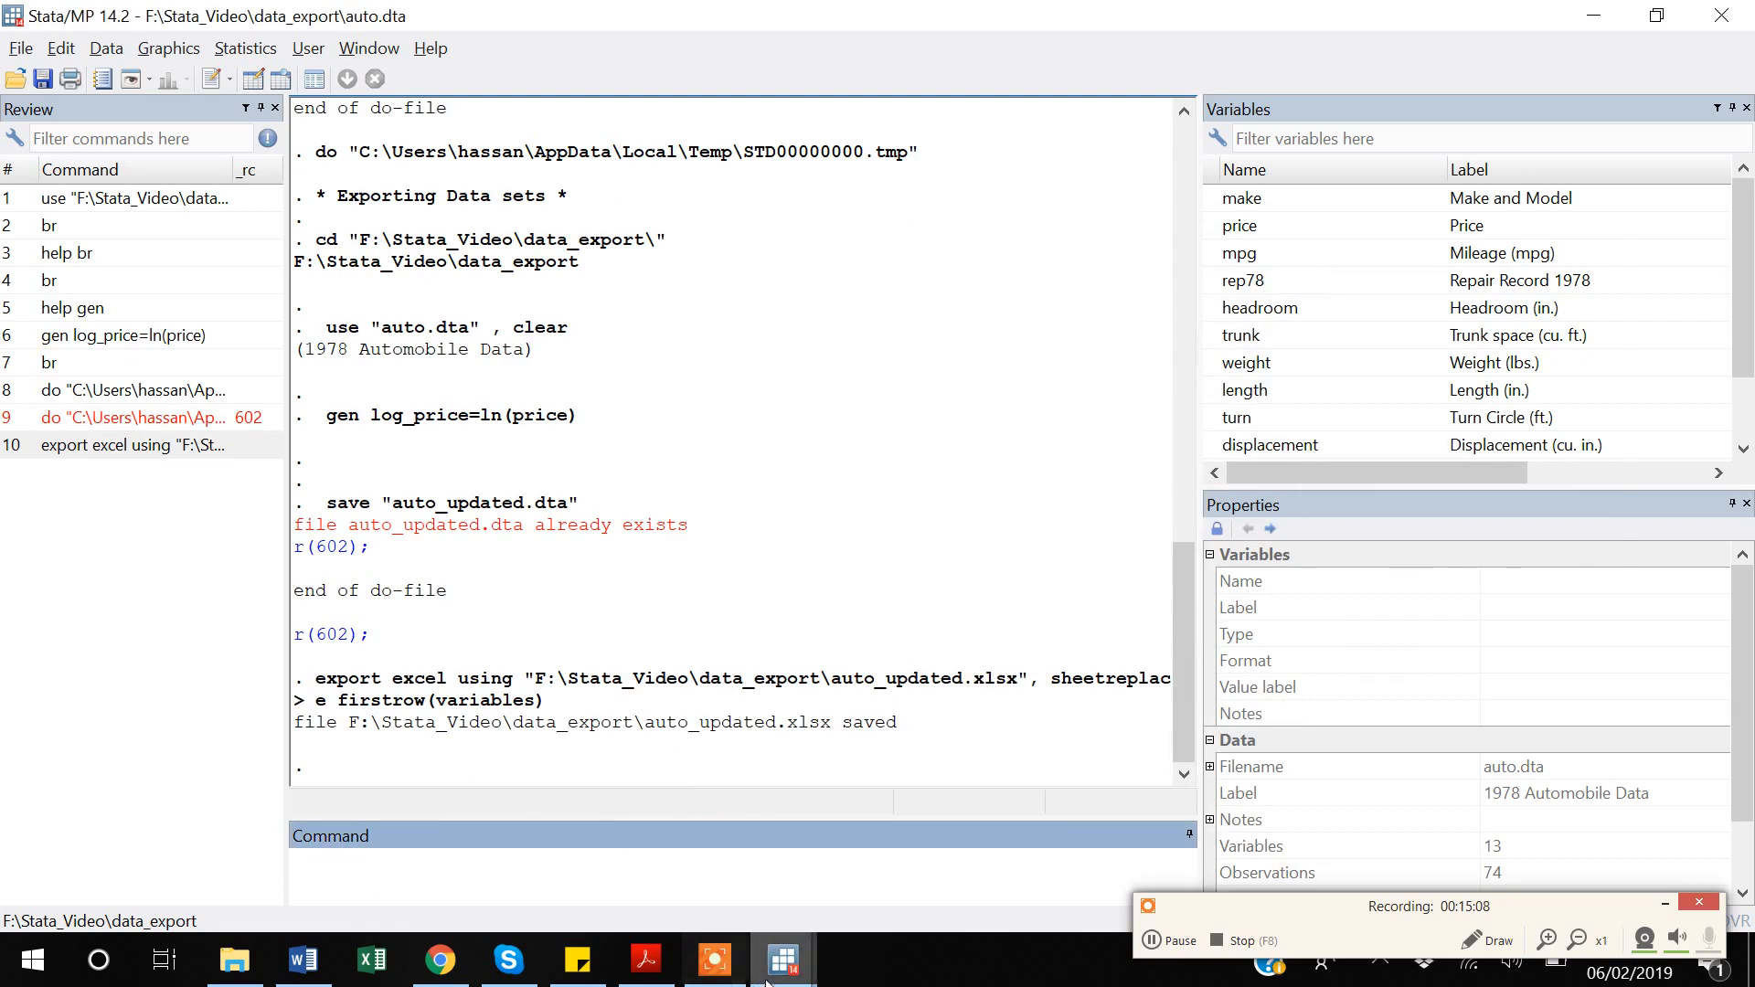
pyautogui.moveTo(784, 980)
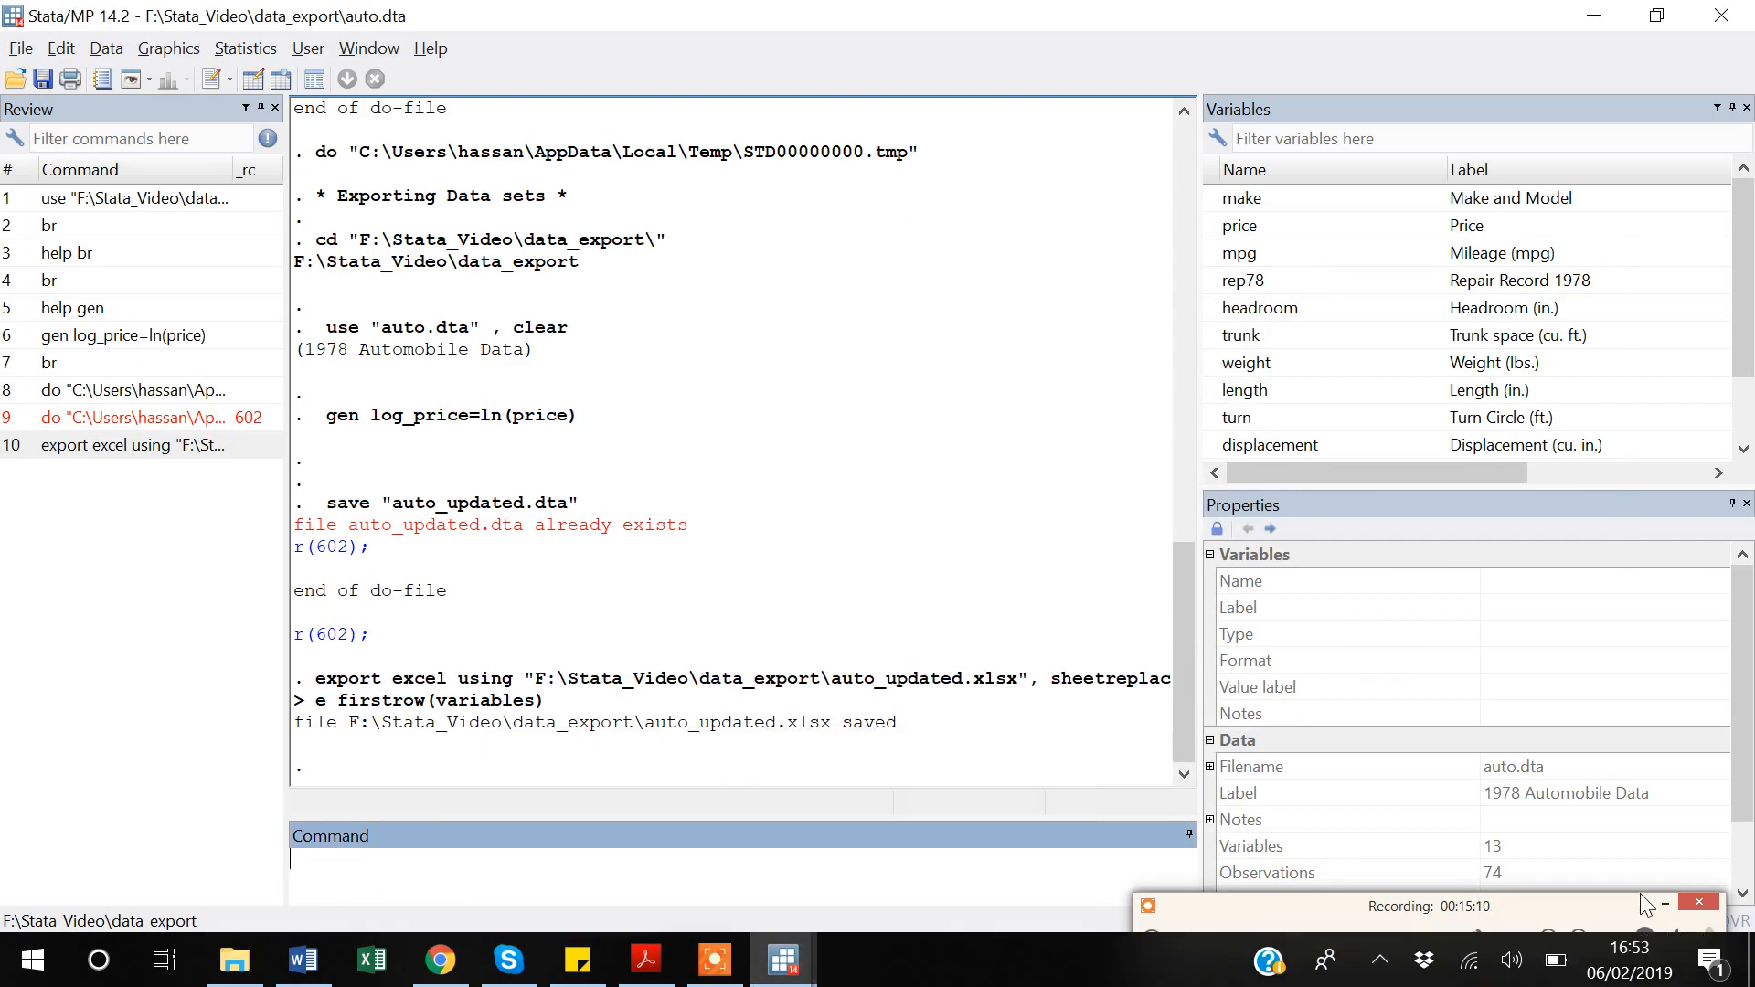
pyautogui.click(1662, 905)
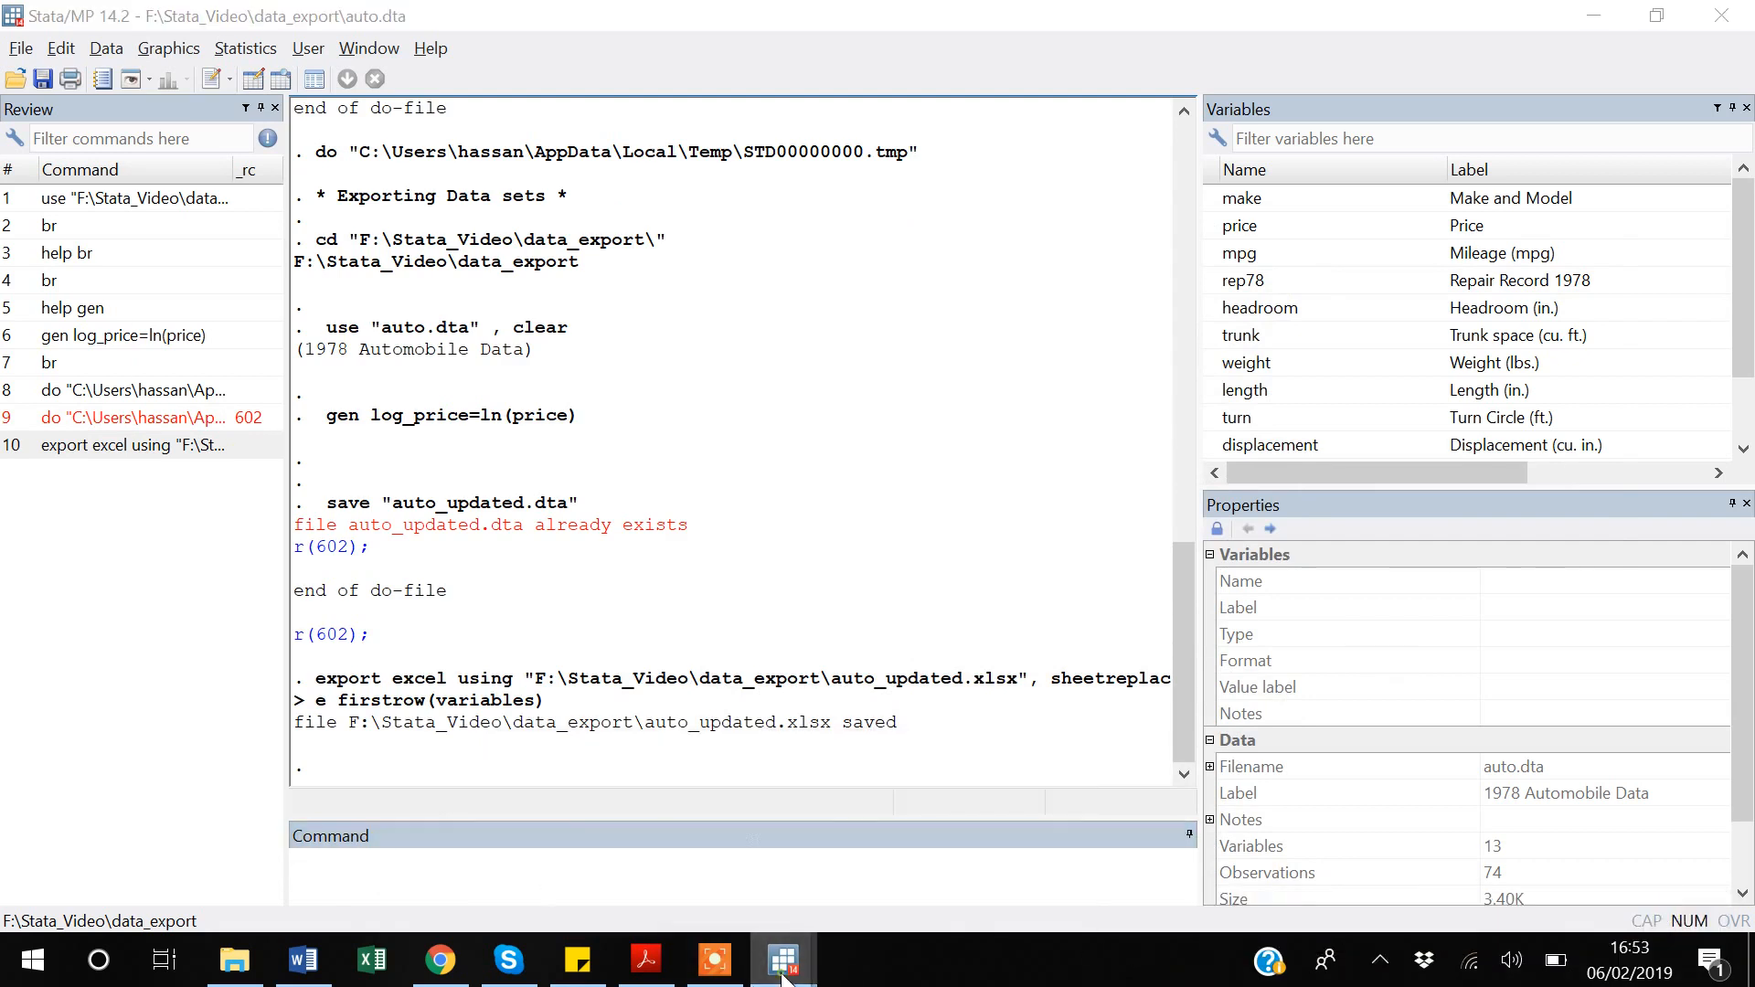
pyautogui.moveTo(784, 965)
pyautogui.click(887, 869)
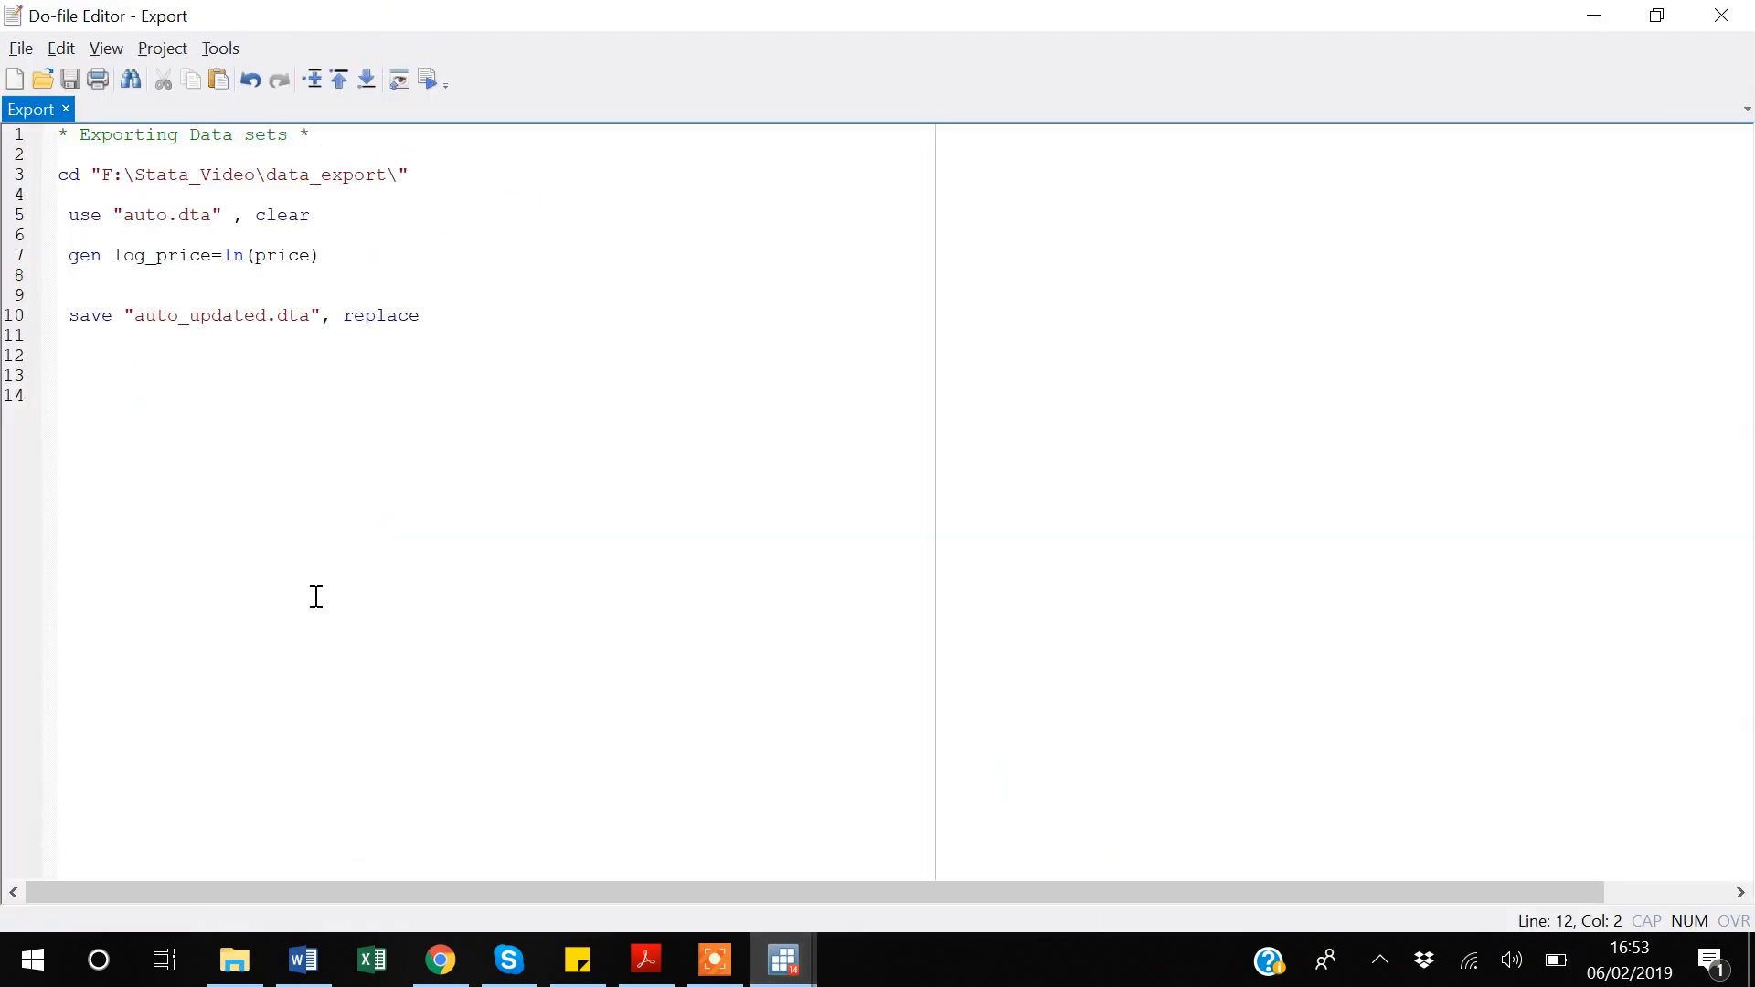
pyautogui.hotkey('ctrl', 'v')
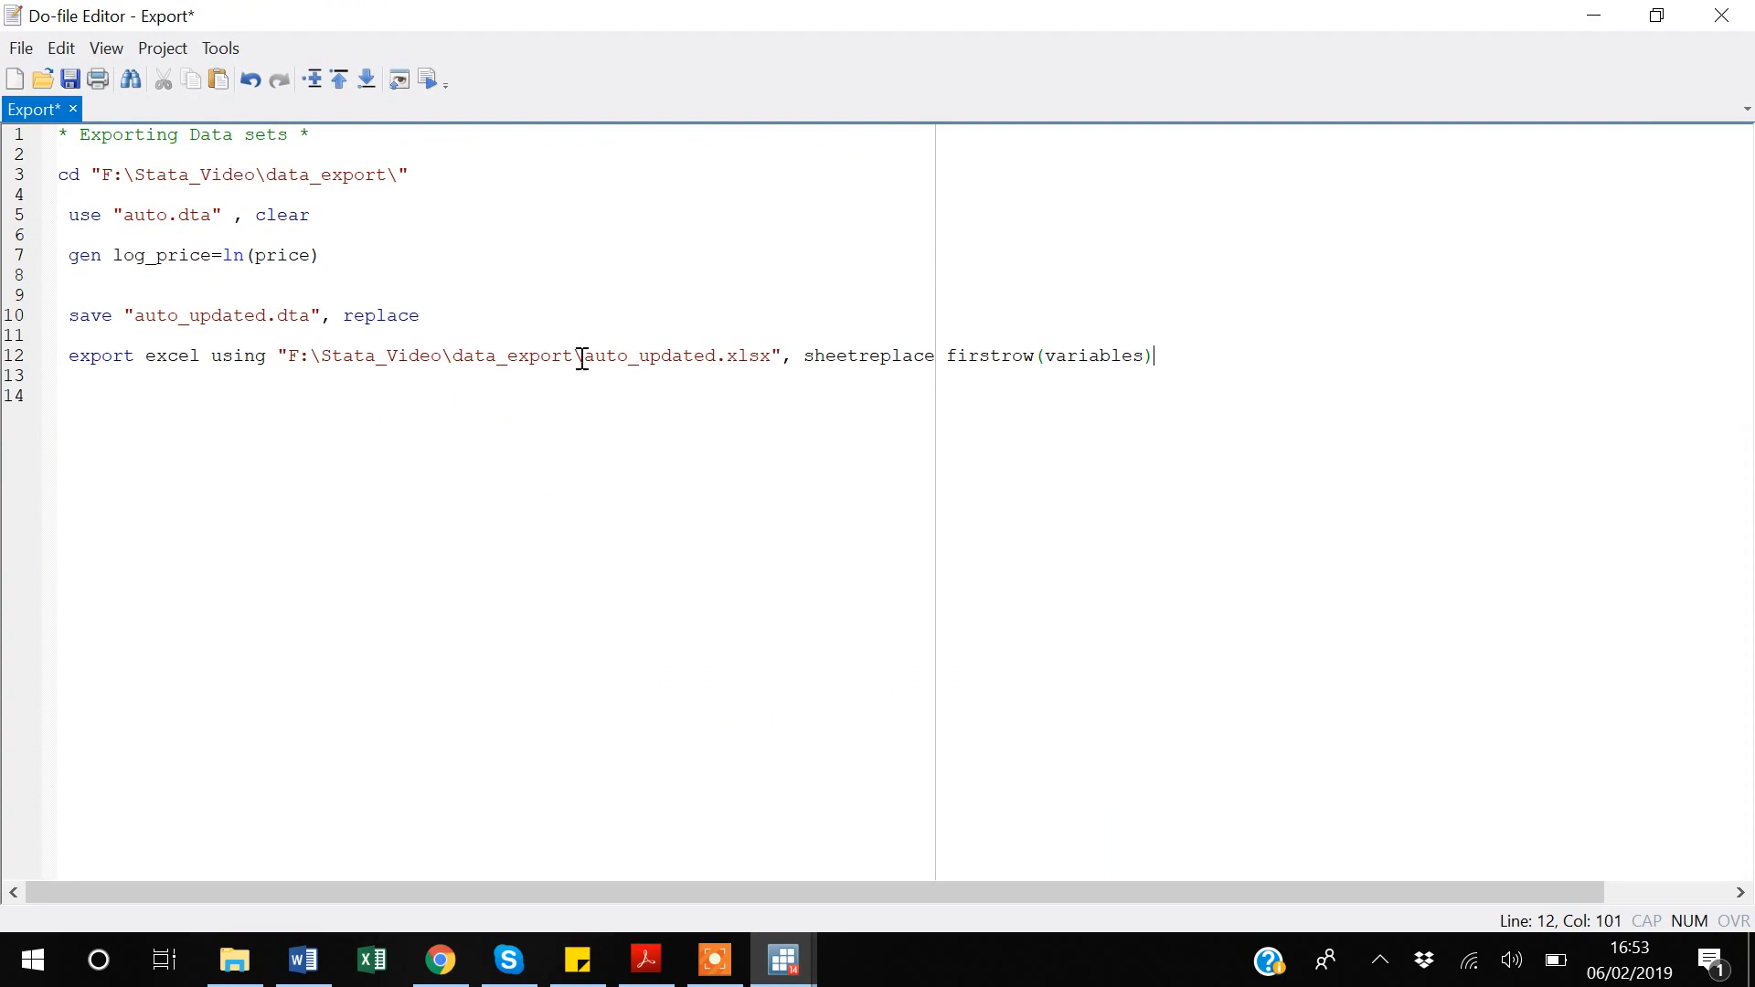
# - Remove the folder path from the export excel command so it uses only "auto_updated.xlsx", and save the do-file
pyautogui.moveTo(583, 357); pyautogui.dragTo(288, 359)
pyautogui.press('Delete')
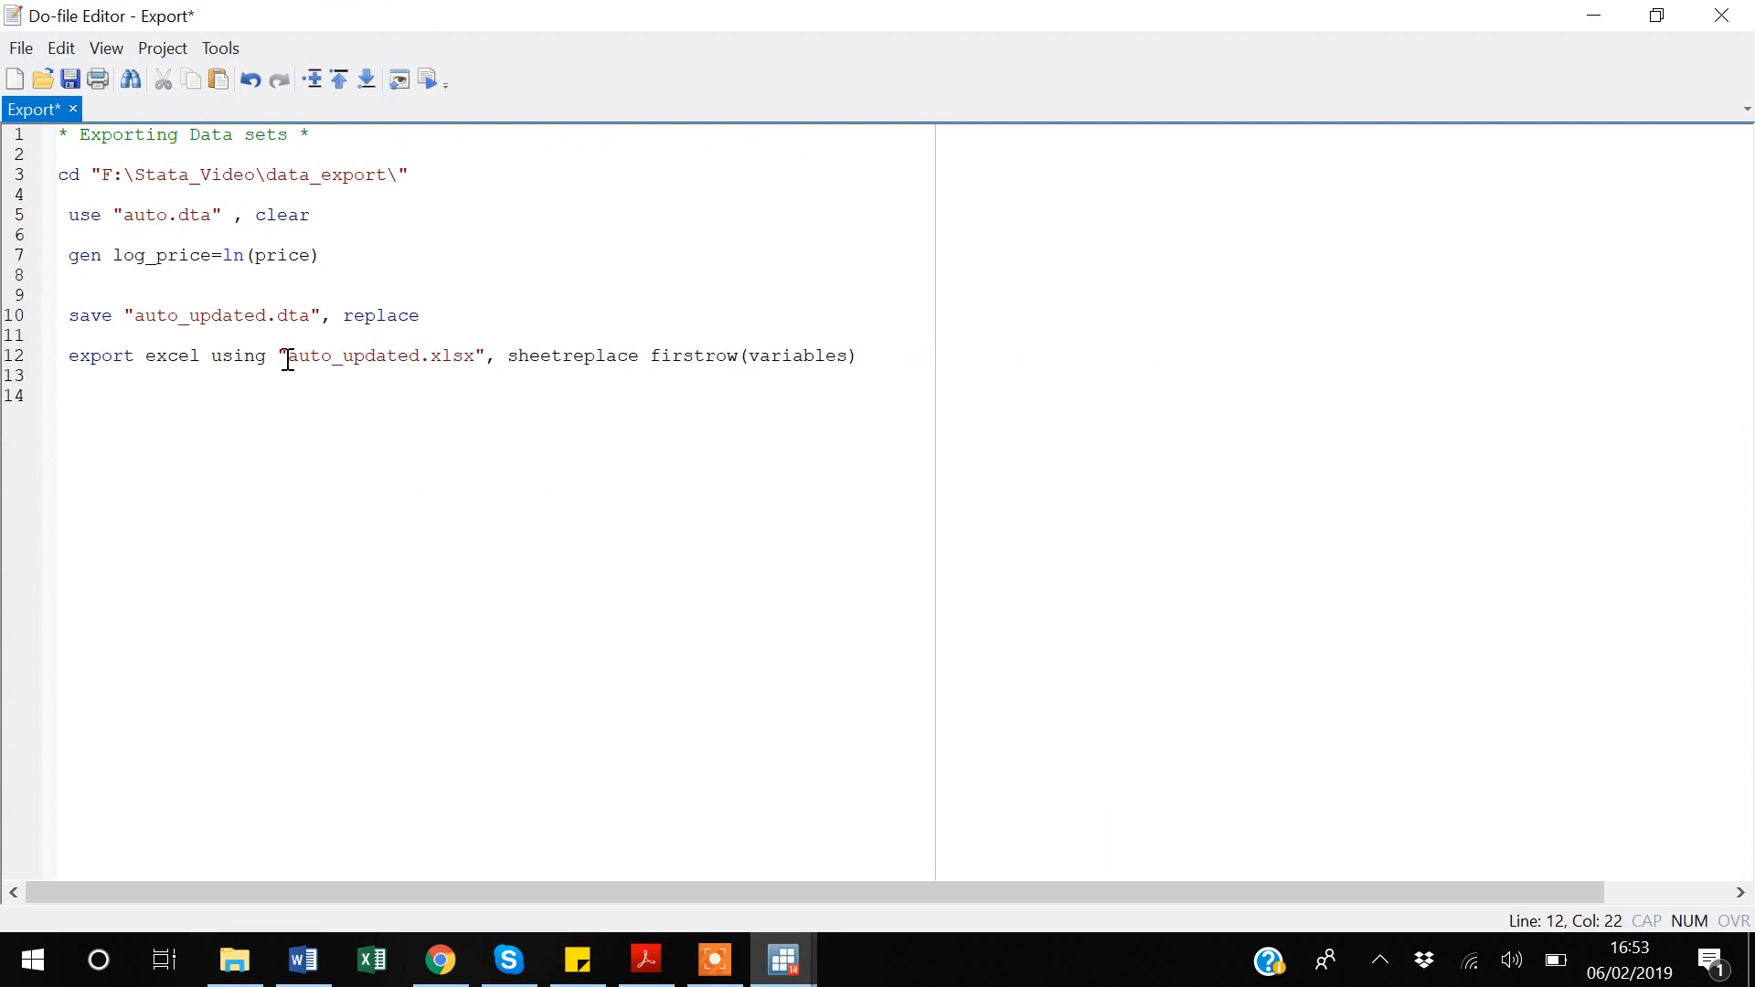
pyautogui.click(222, 416)
pyautogui.hotkey('ctrl', 's')
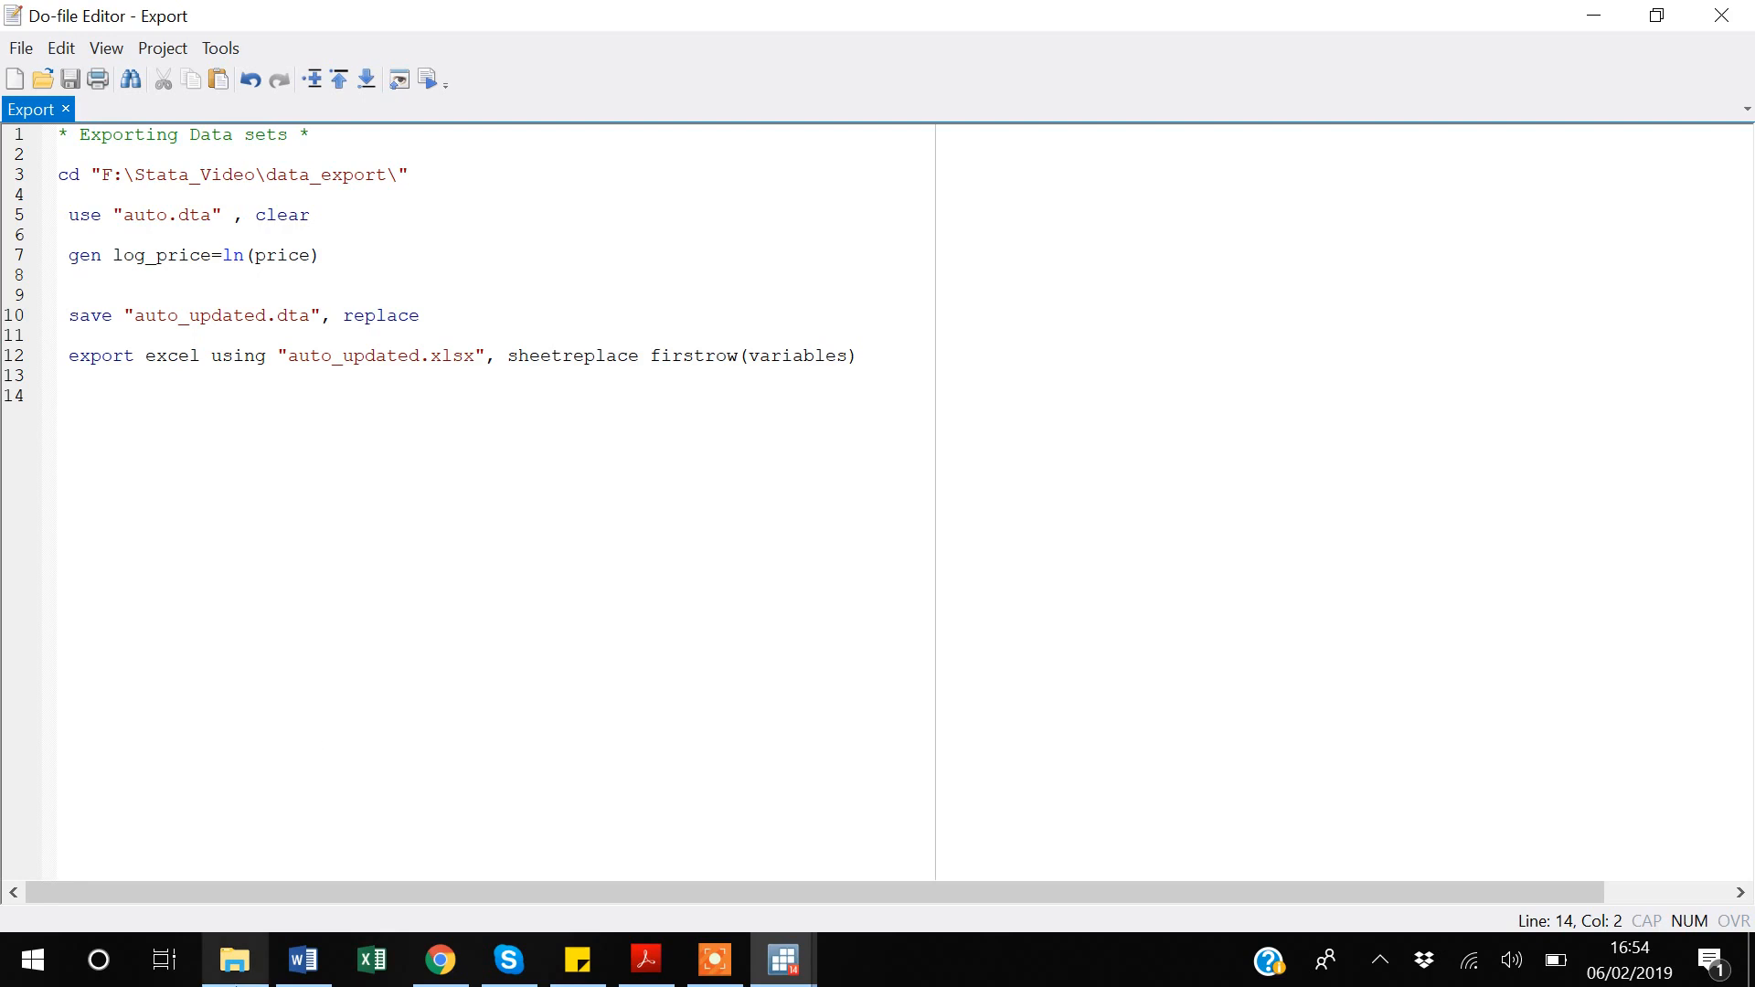
# - Open the exported auto_updated workbook from the data_export folder in Excel and fit all column widths to their contents
pyautogui.click(239, 961)
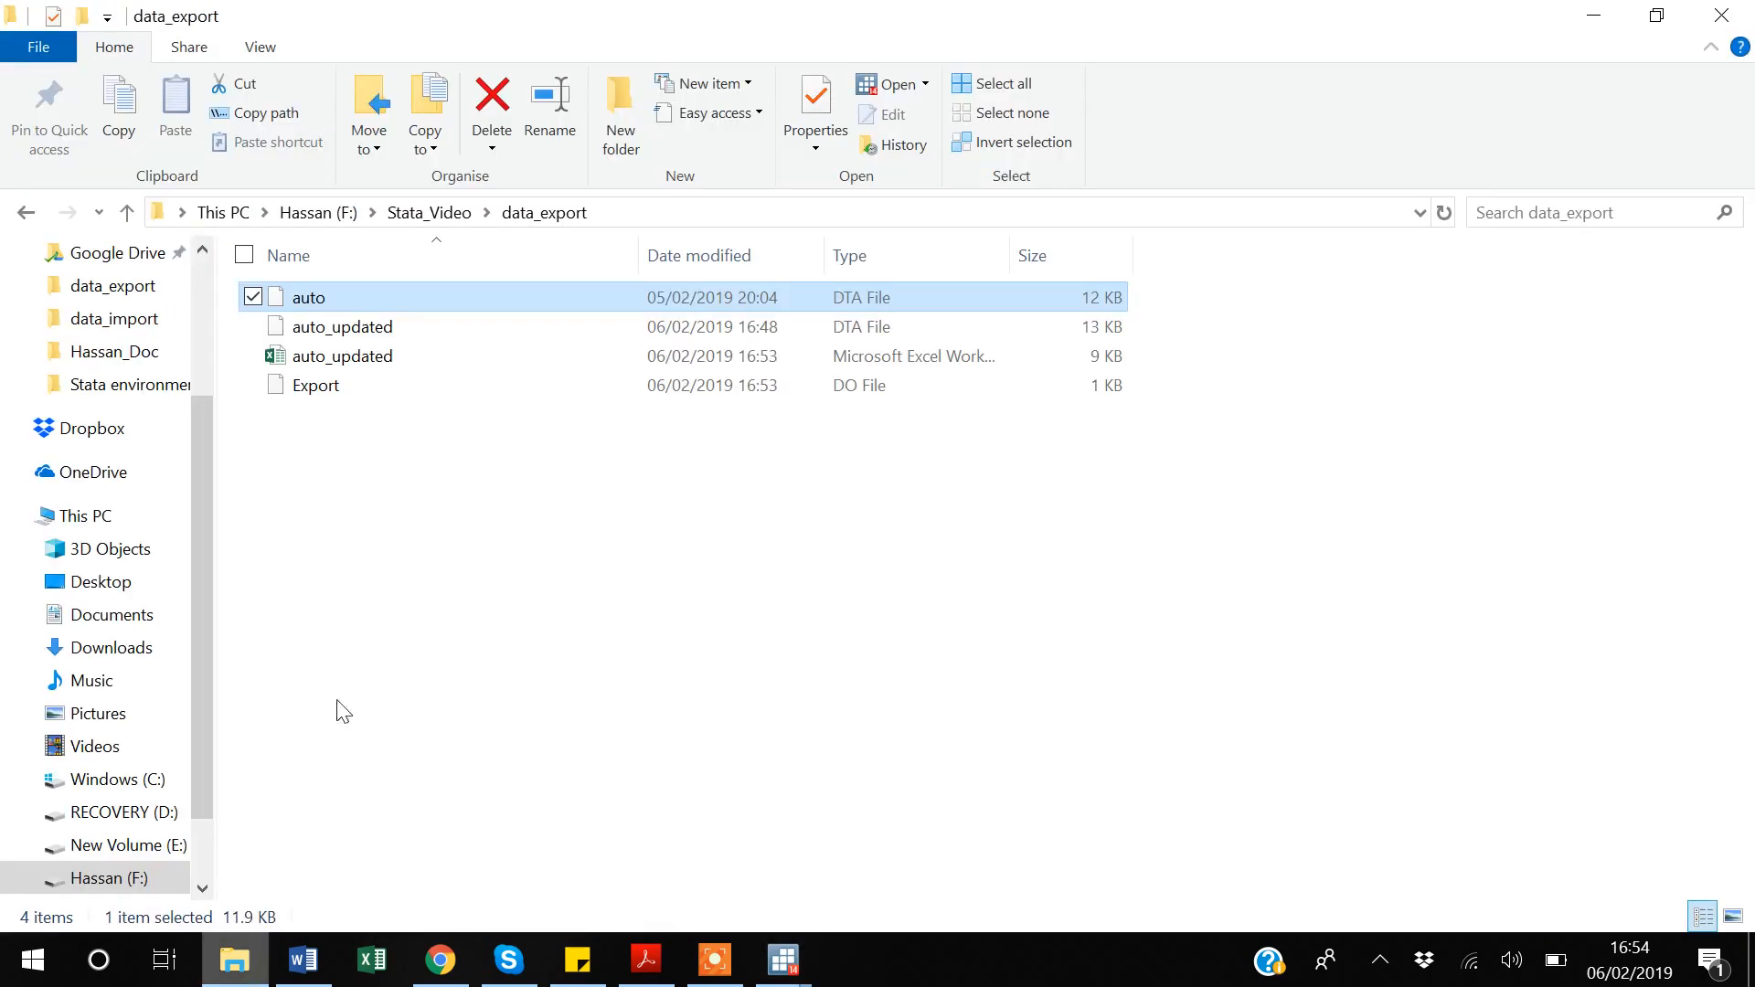
pyautogui.doubleClick(331, 363)
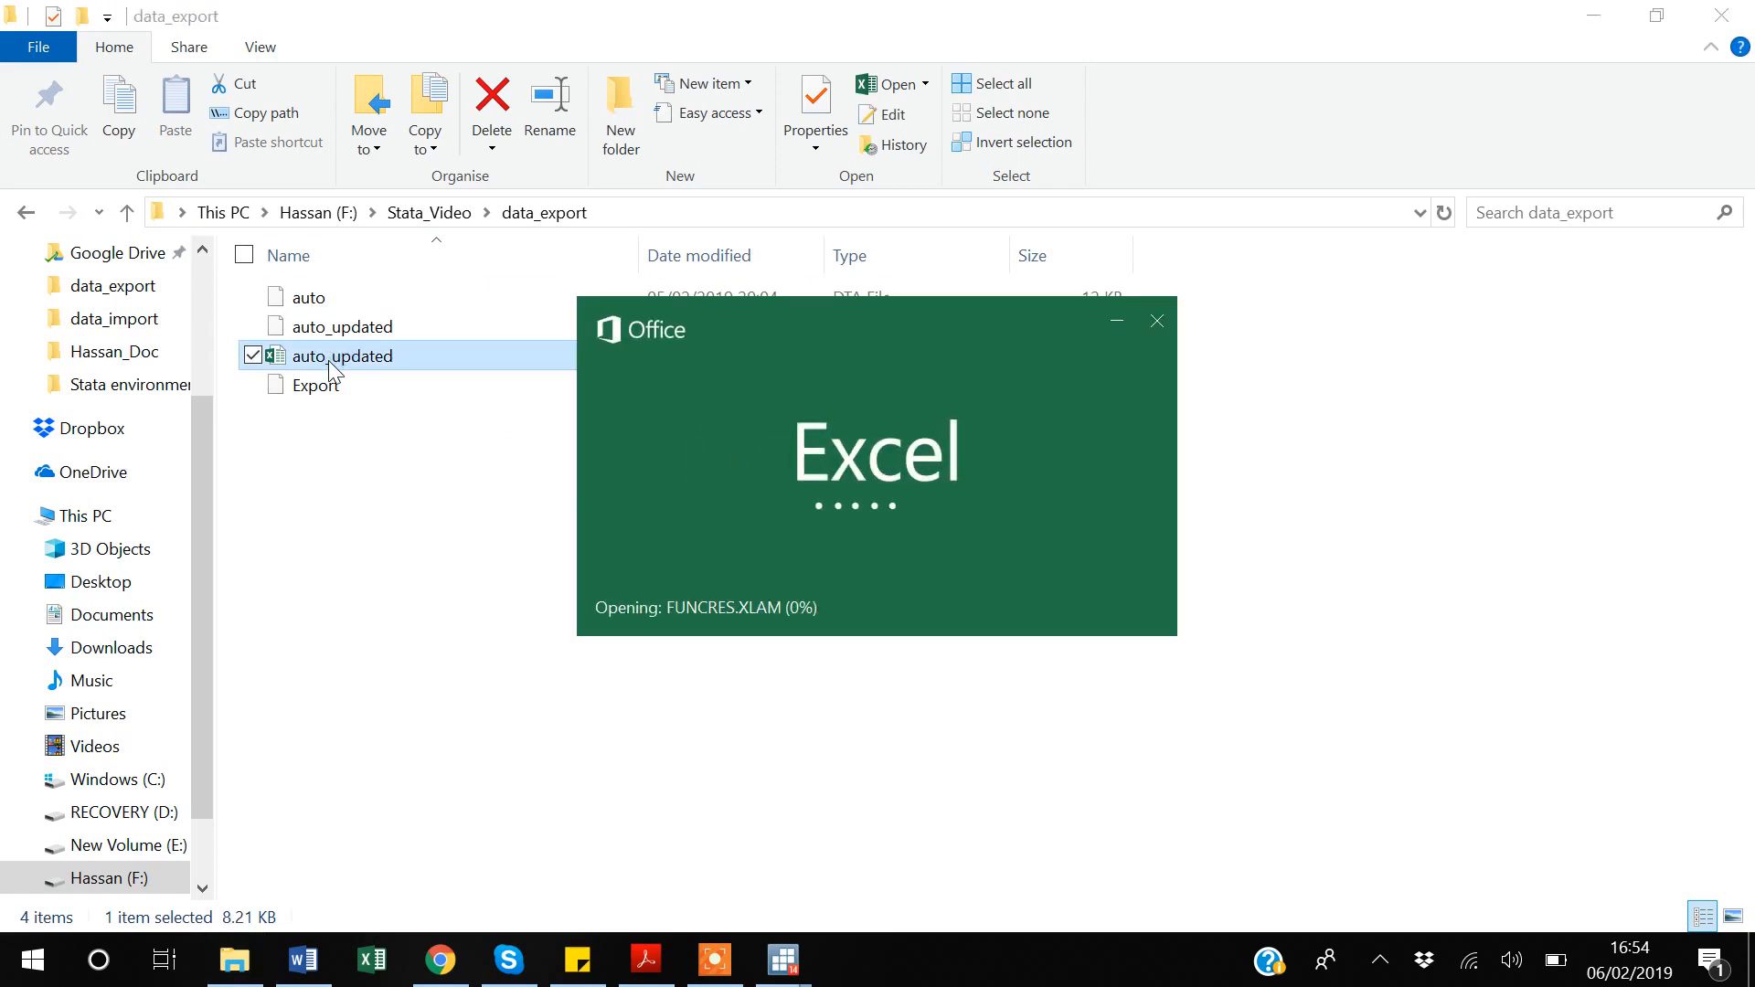
pyautogui.click(721, 969)
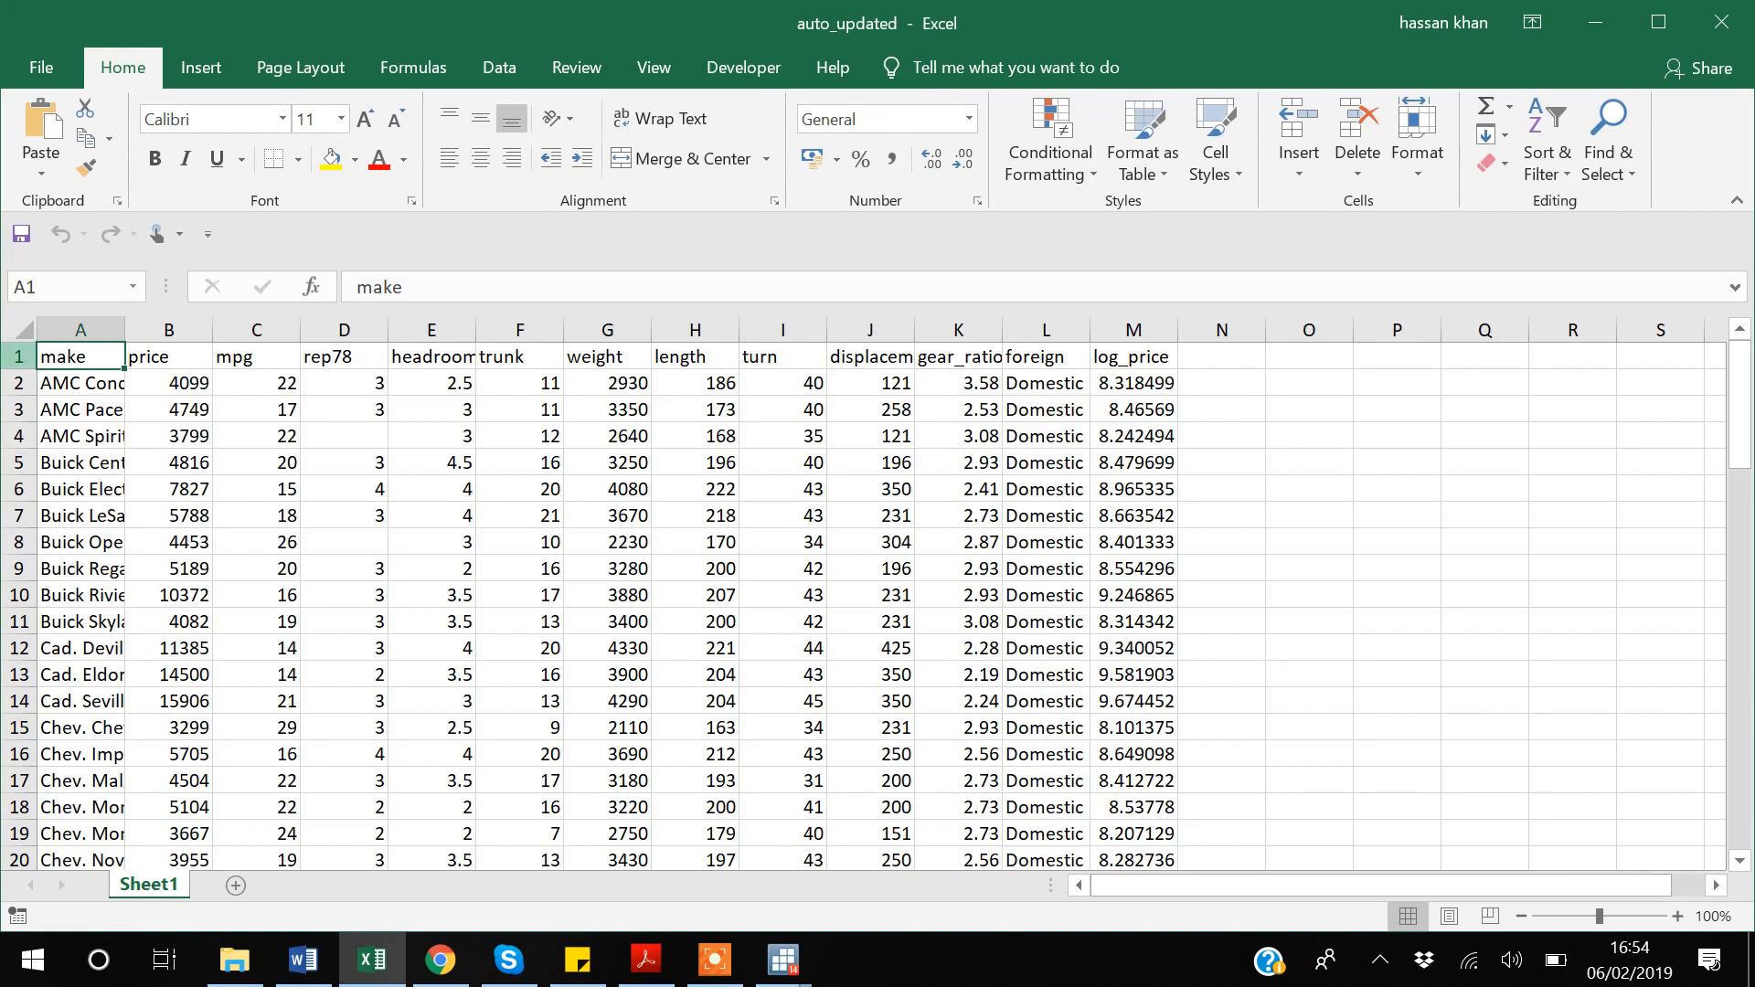
pyautogui.click(17, 326)
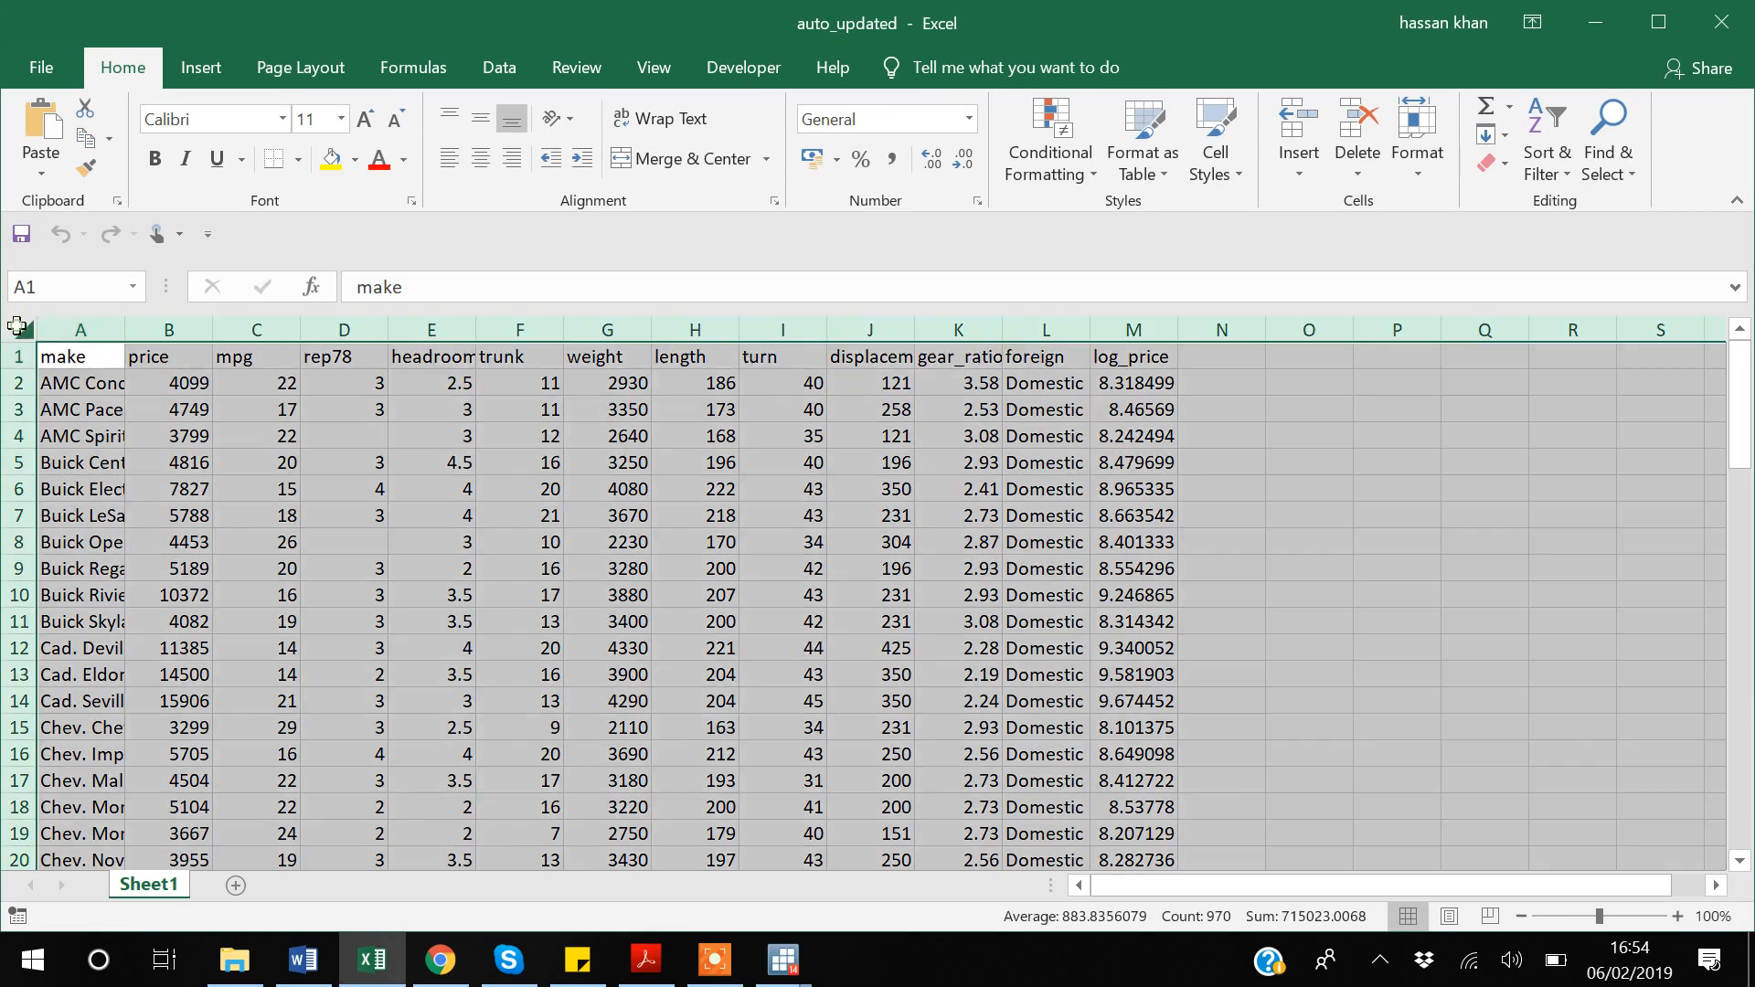
pyautogui.doubleClick(123, 327)
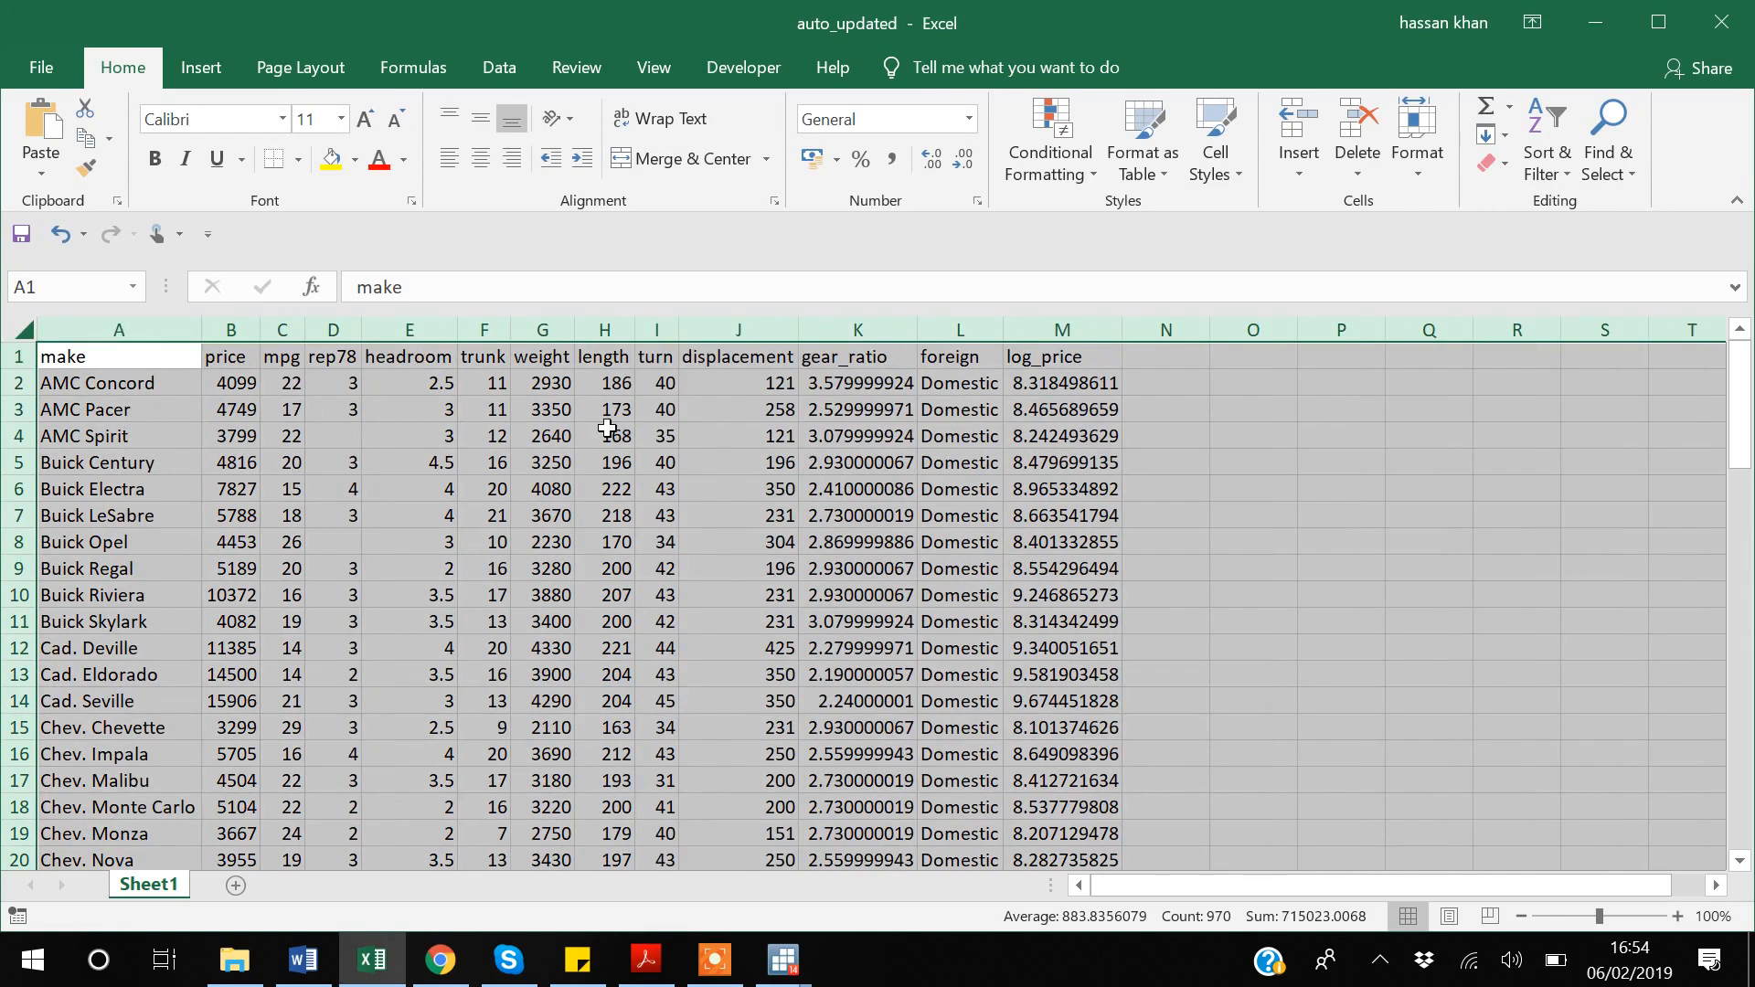
pyautogui.click(606, 435)
# - Examine the log_price values and the foreign column from the first record down to the last in the exported sheet
pyautogui.click(1039, 383)
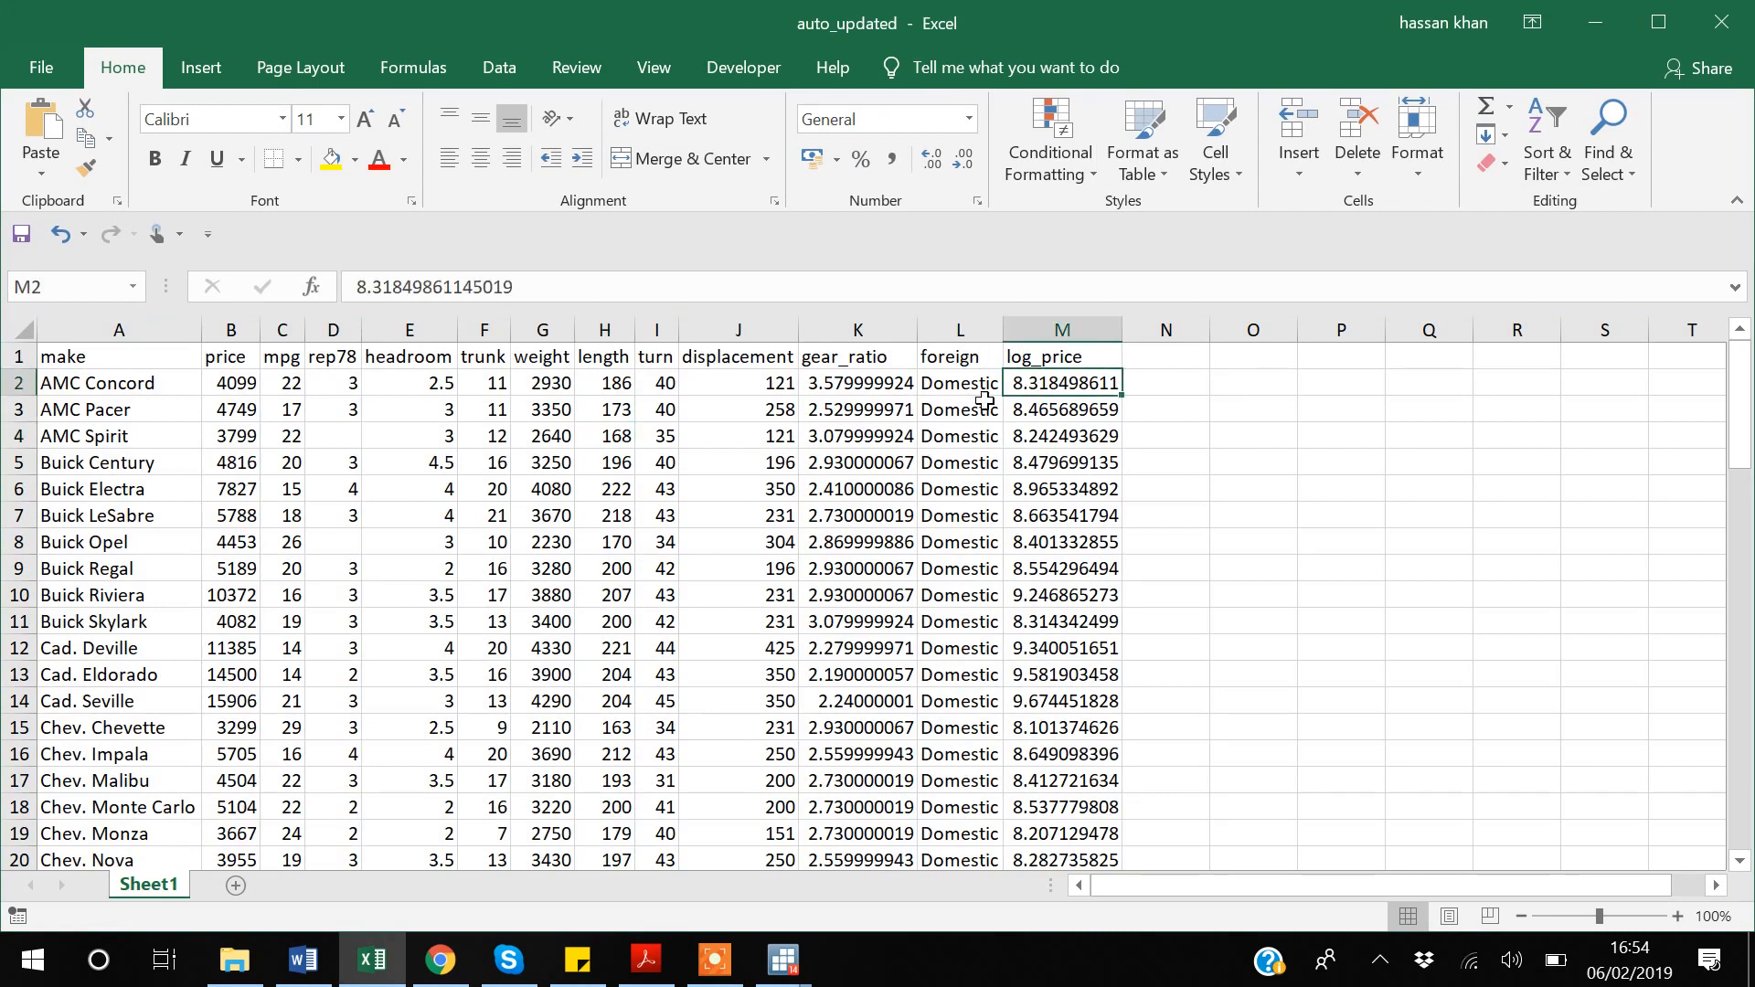
pyautogui.click(956, 386)
pyautogui.press('Down')
pyautogui.press('Down')
pyautogui.press('Down')
pyautogui.press('Down')
pyautogui.press('Down')
pyautogui.press('Down')
pyautogui.press('Down')
pyautogui.press('Down')
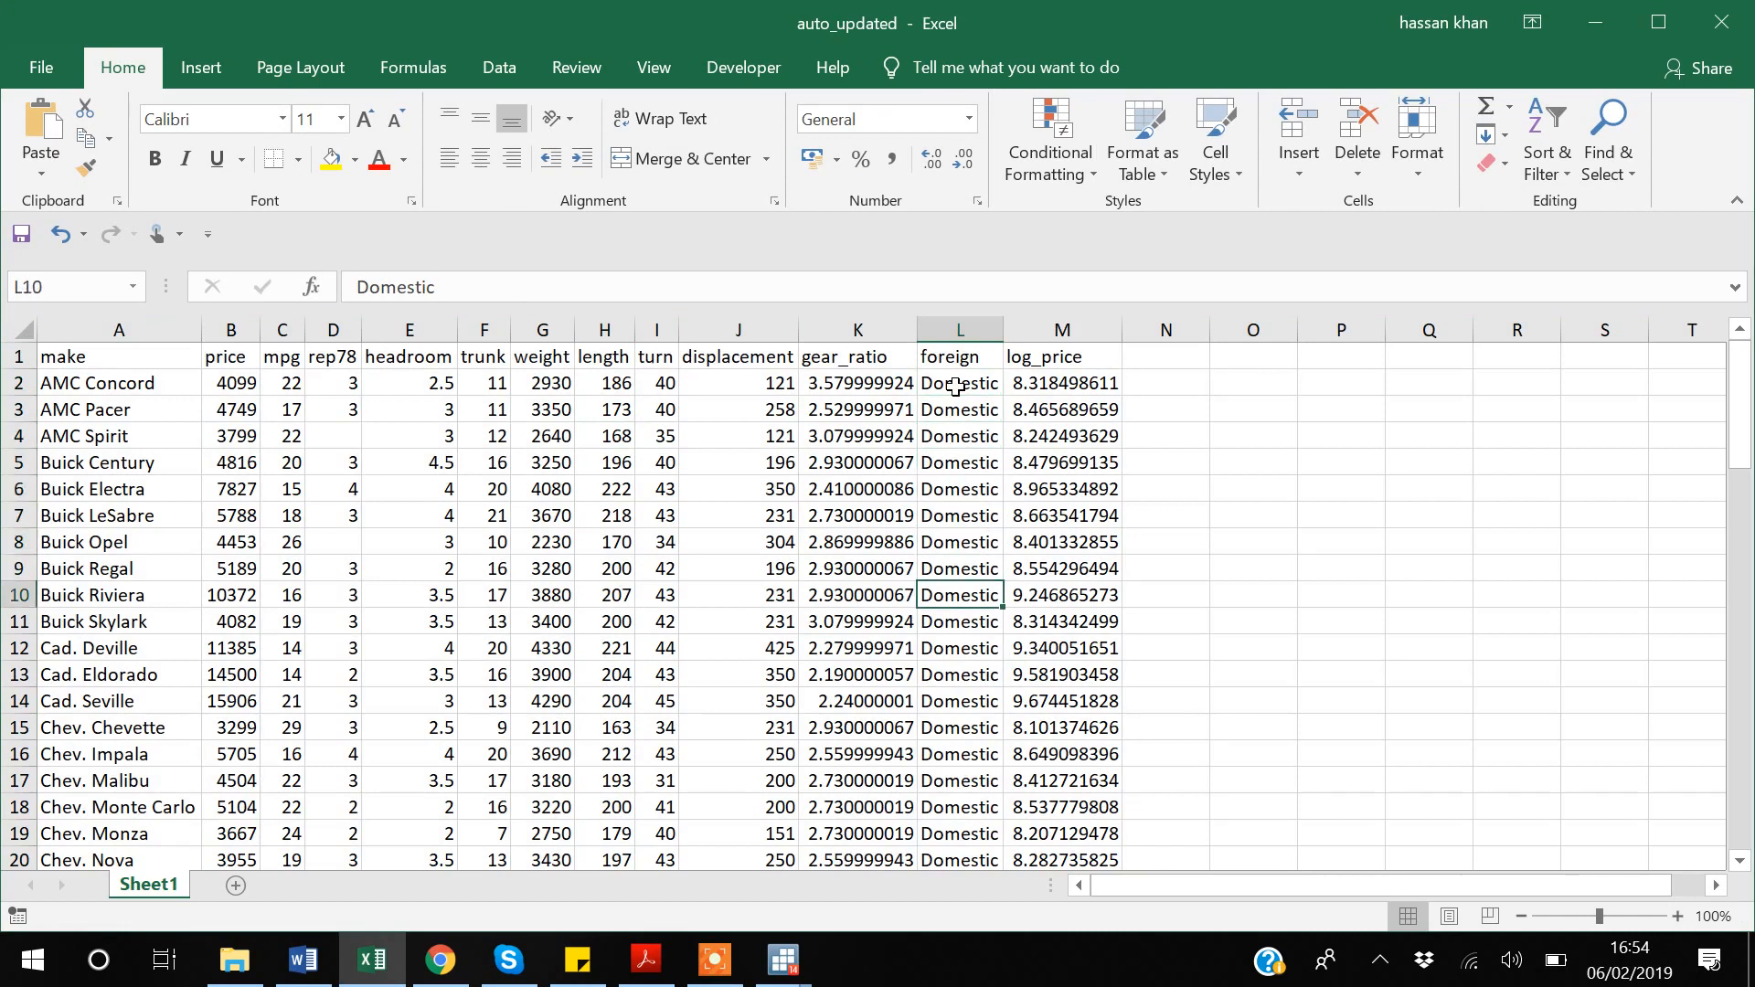
pyautogui.hotkey('ctrl', 'Down')
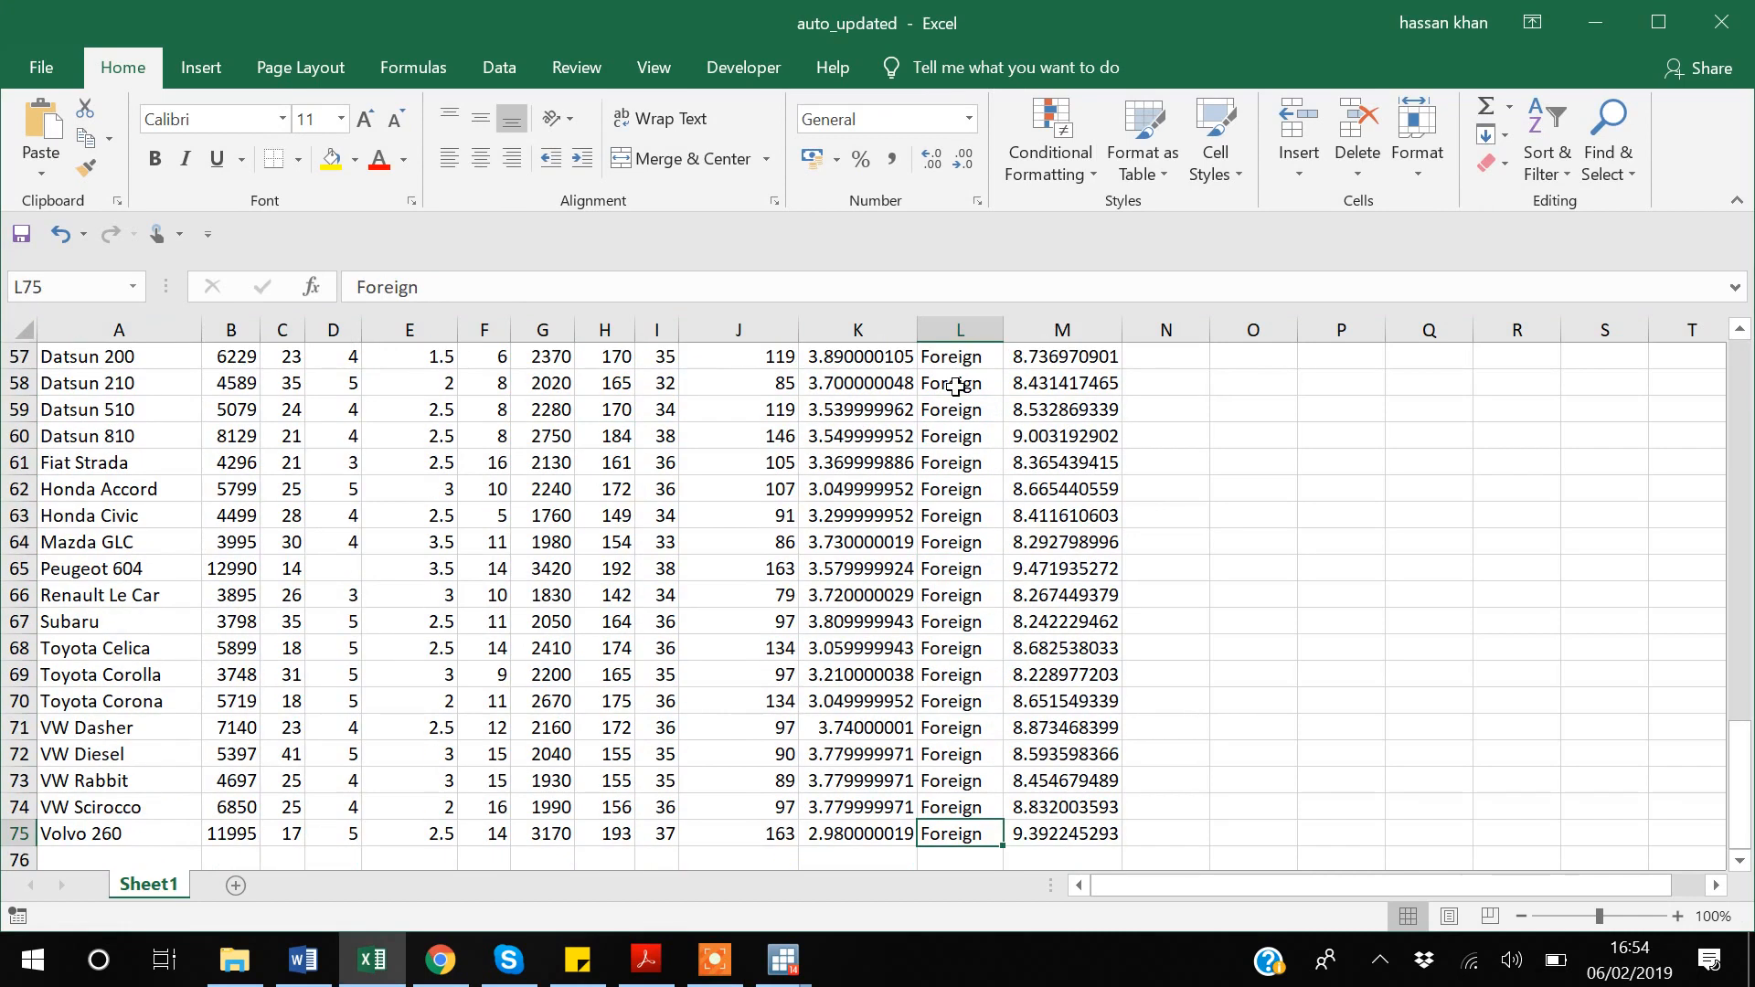
pyautogui.hotkey('ctrl', 'Up')
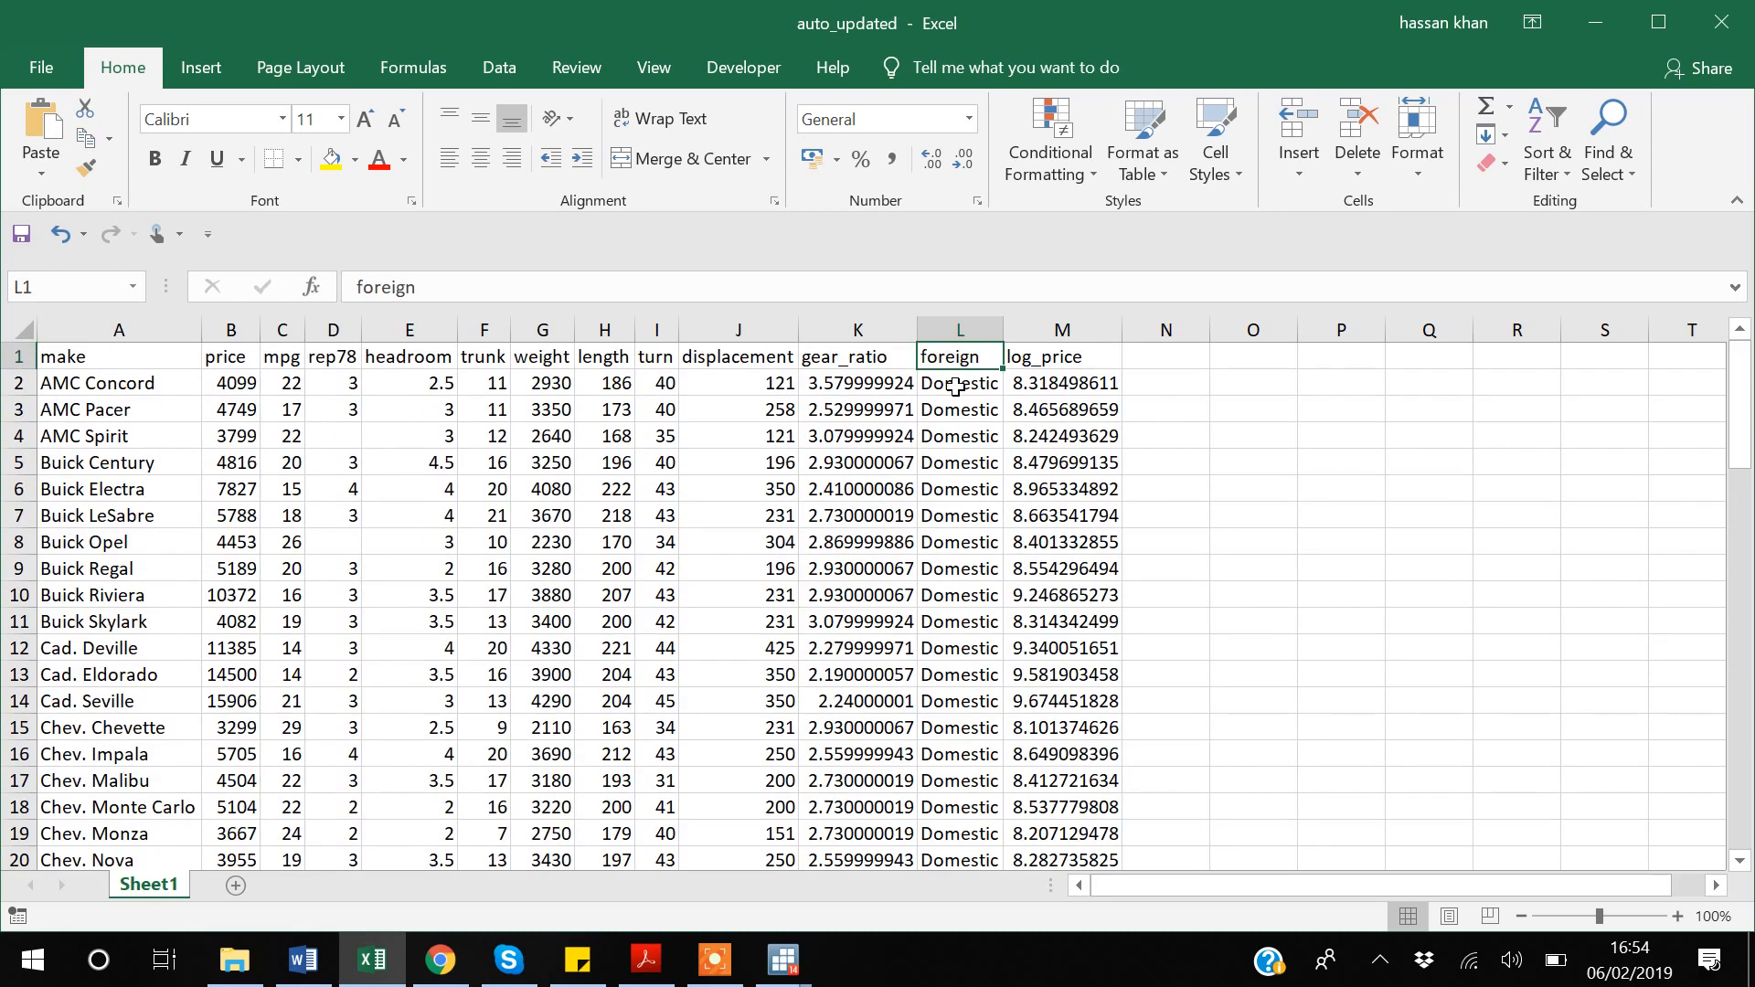
pyautogui.click(955, 386)
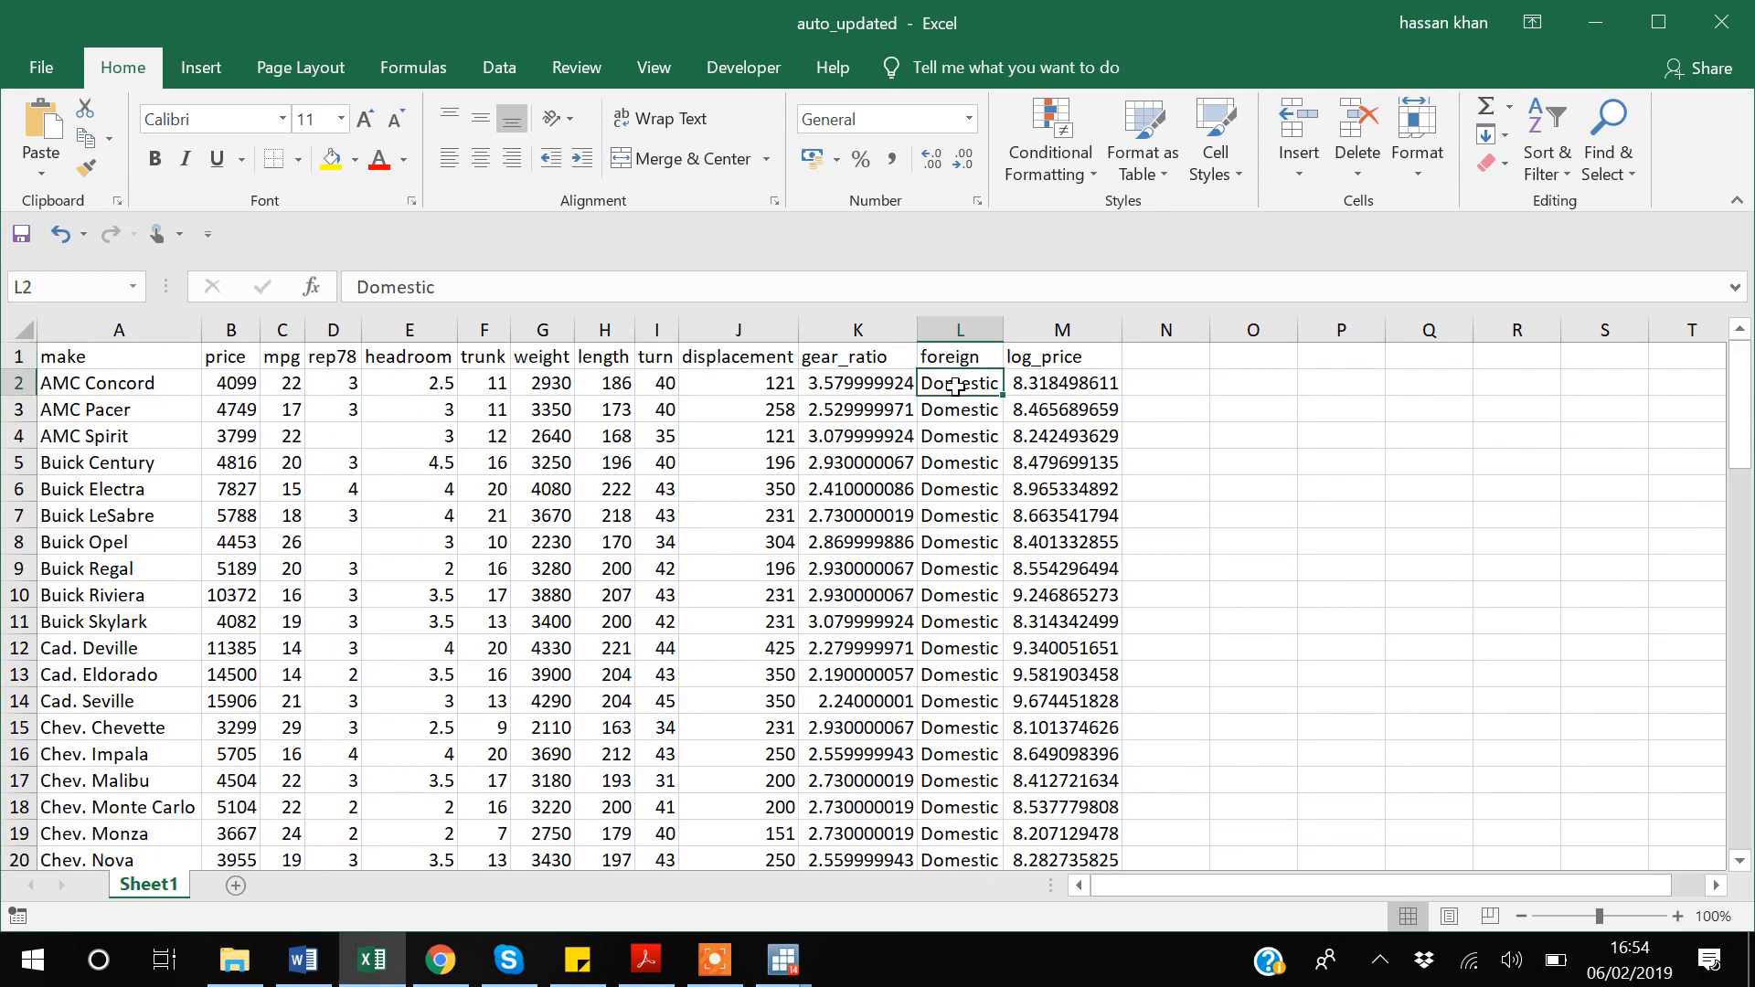
pyautogui.press('Down')
pyautogui.press('Down')
pyautogui.press('Down')
pyautogui.press('Down')
pyautogui.press('Down')
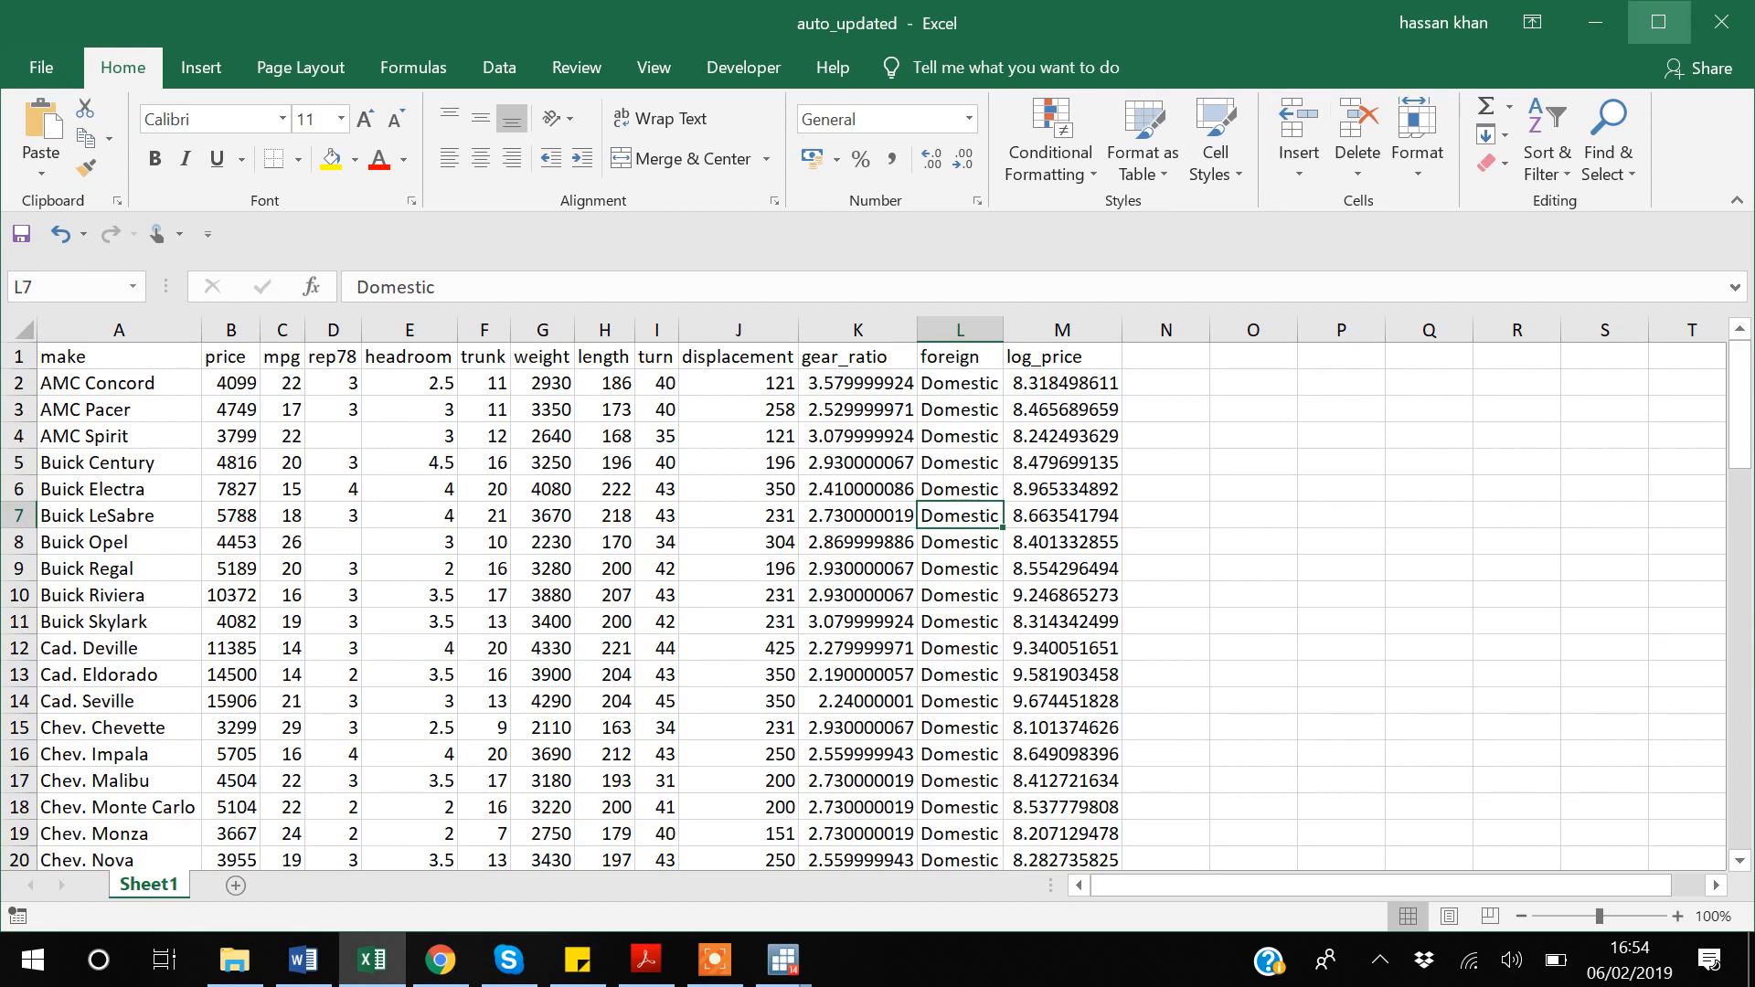
# - Close the auto_updated workbook without saving the changes and deselect the file in the data_export folder
pyautogui.click(1730, 25)
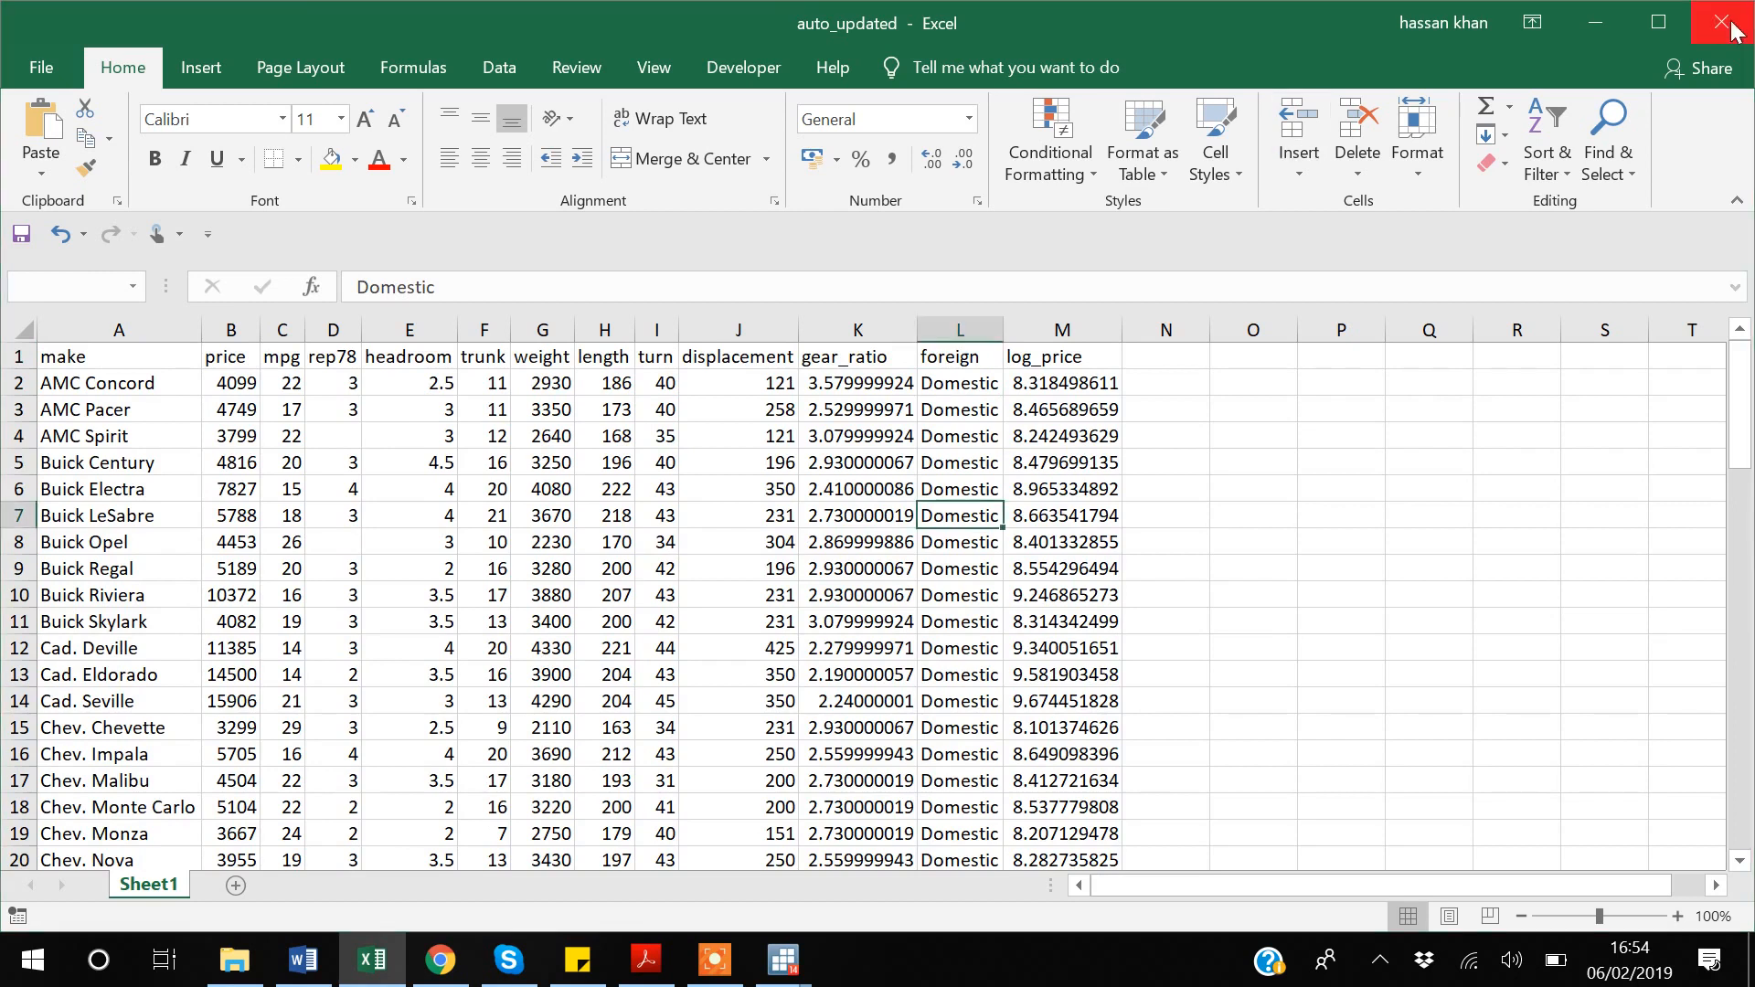
pyautogui.click(909, 522)
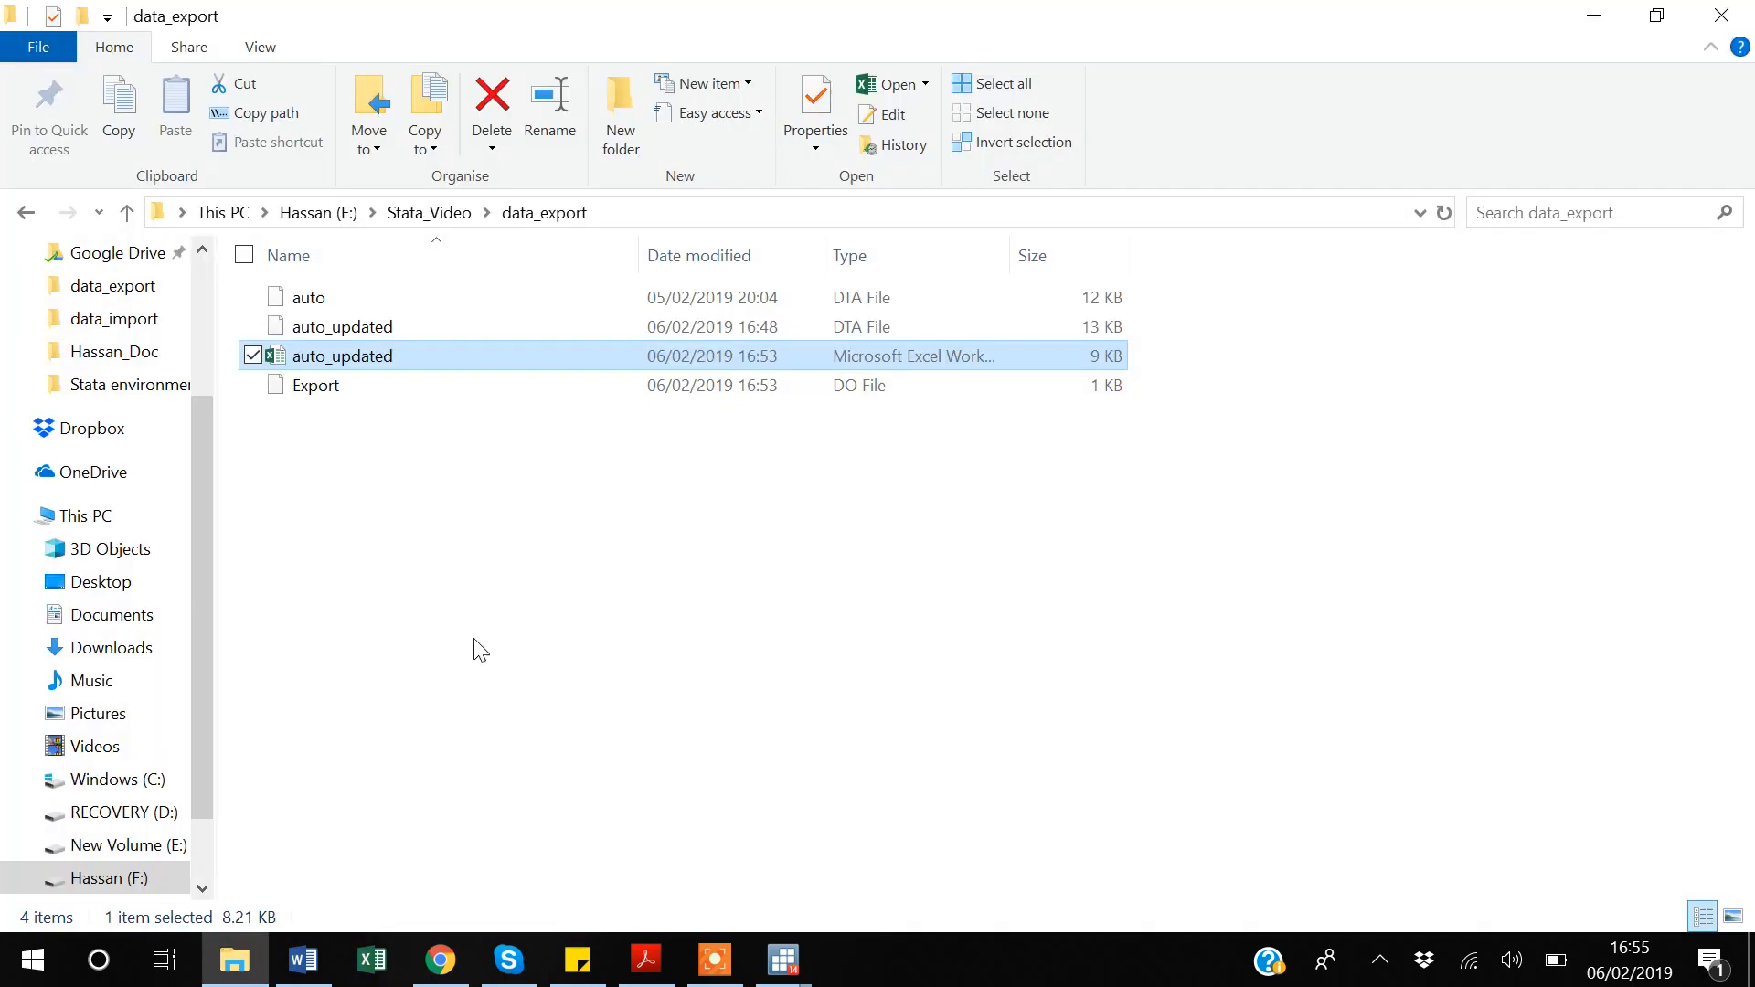
pyautogui.click(479, 649)
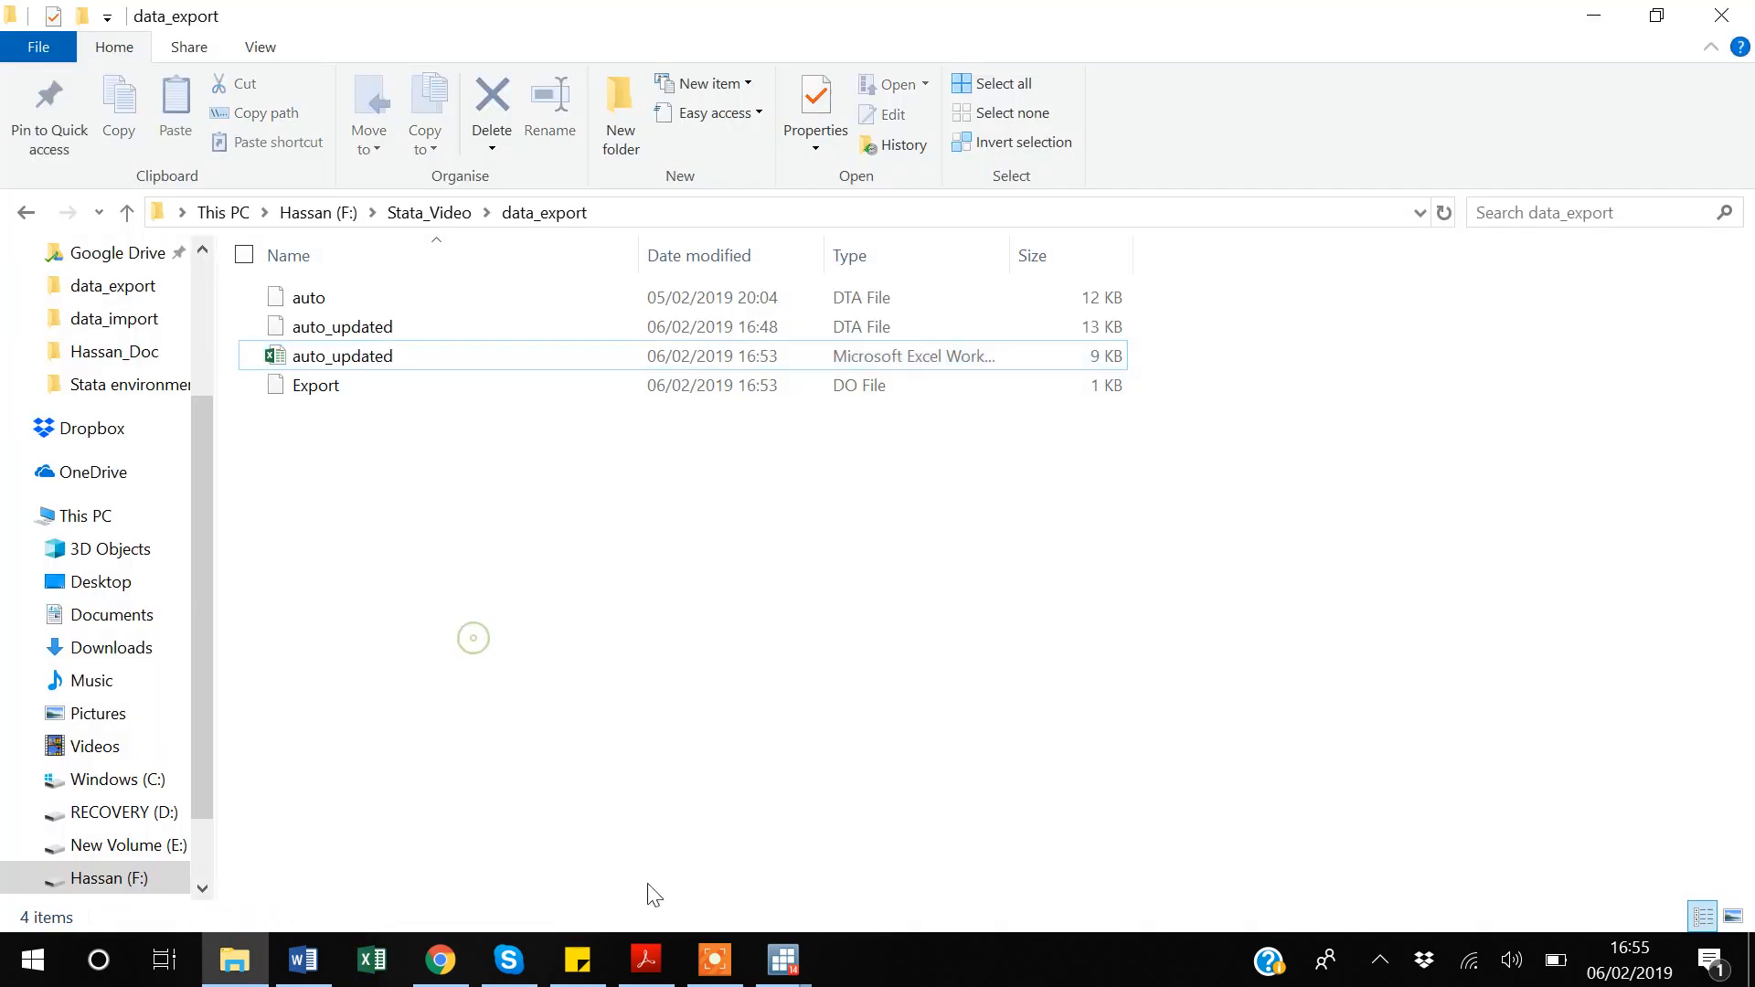
# - Switch to the main Stata window and open the export dialog for delimited text data, moving it clear of the results
pyautogui.click(783, 959)
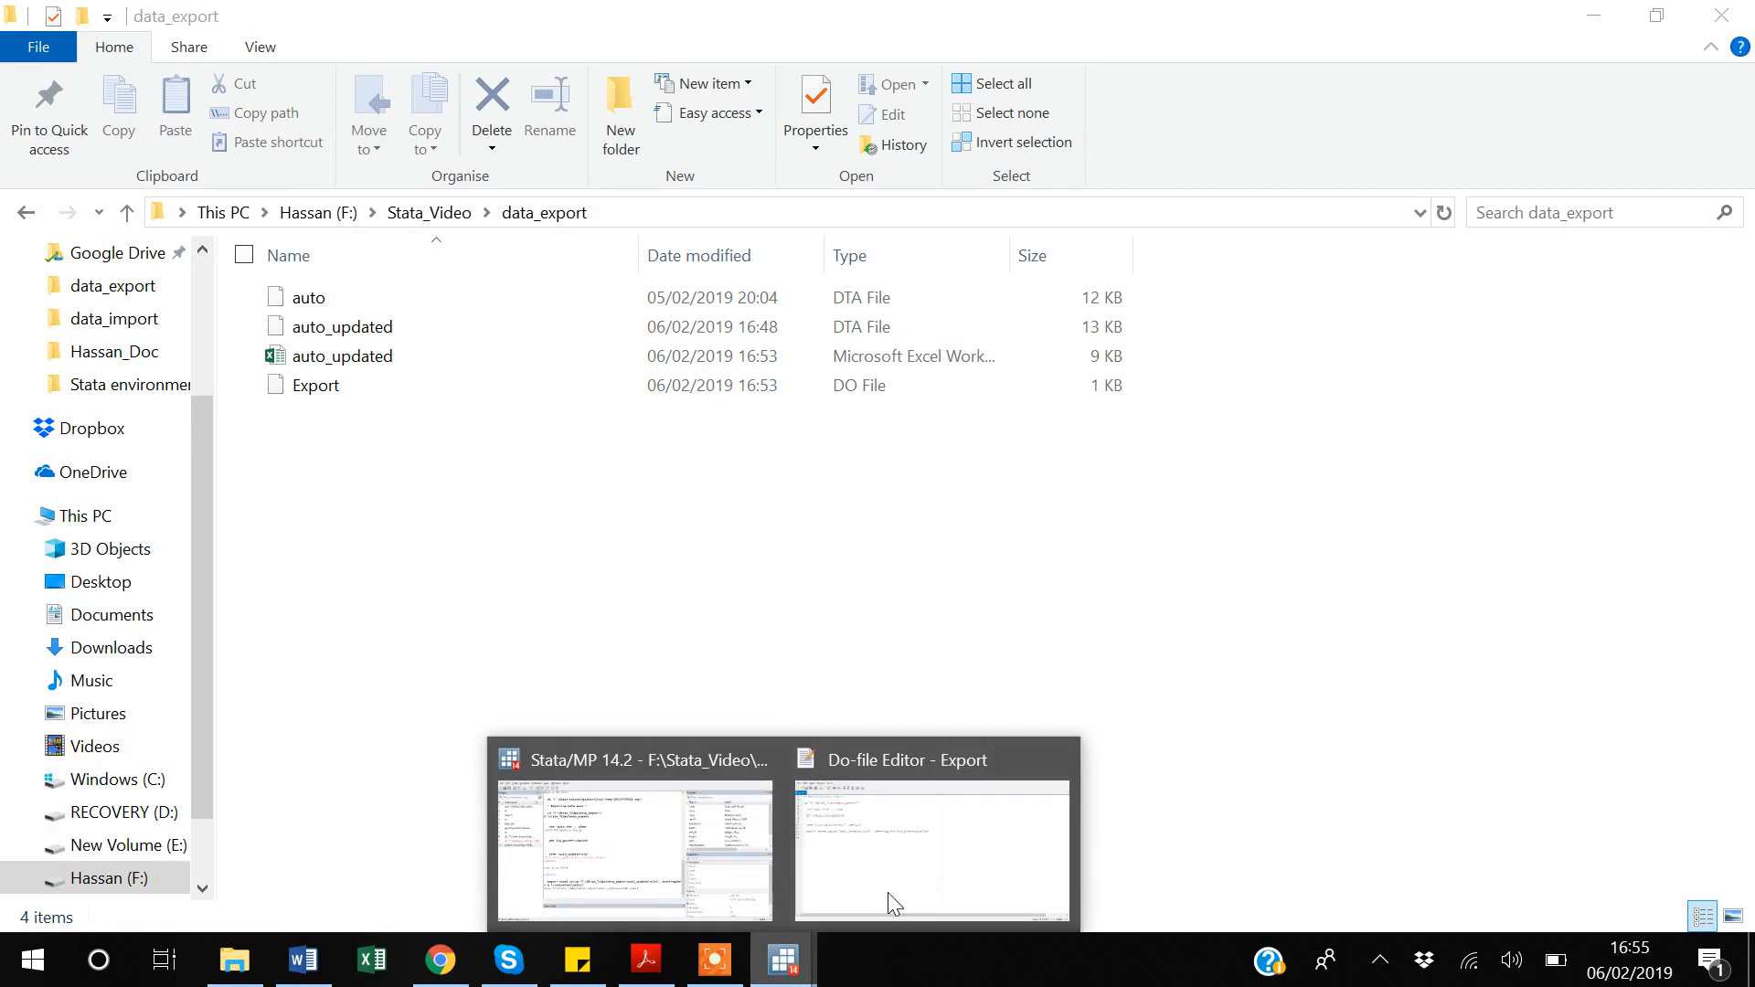
pyautogui.click(675, 841)
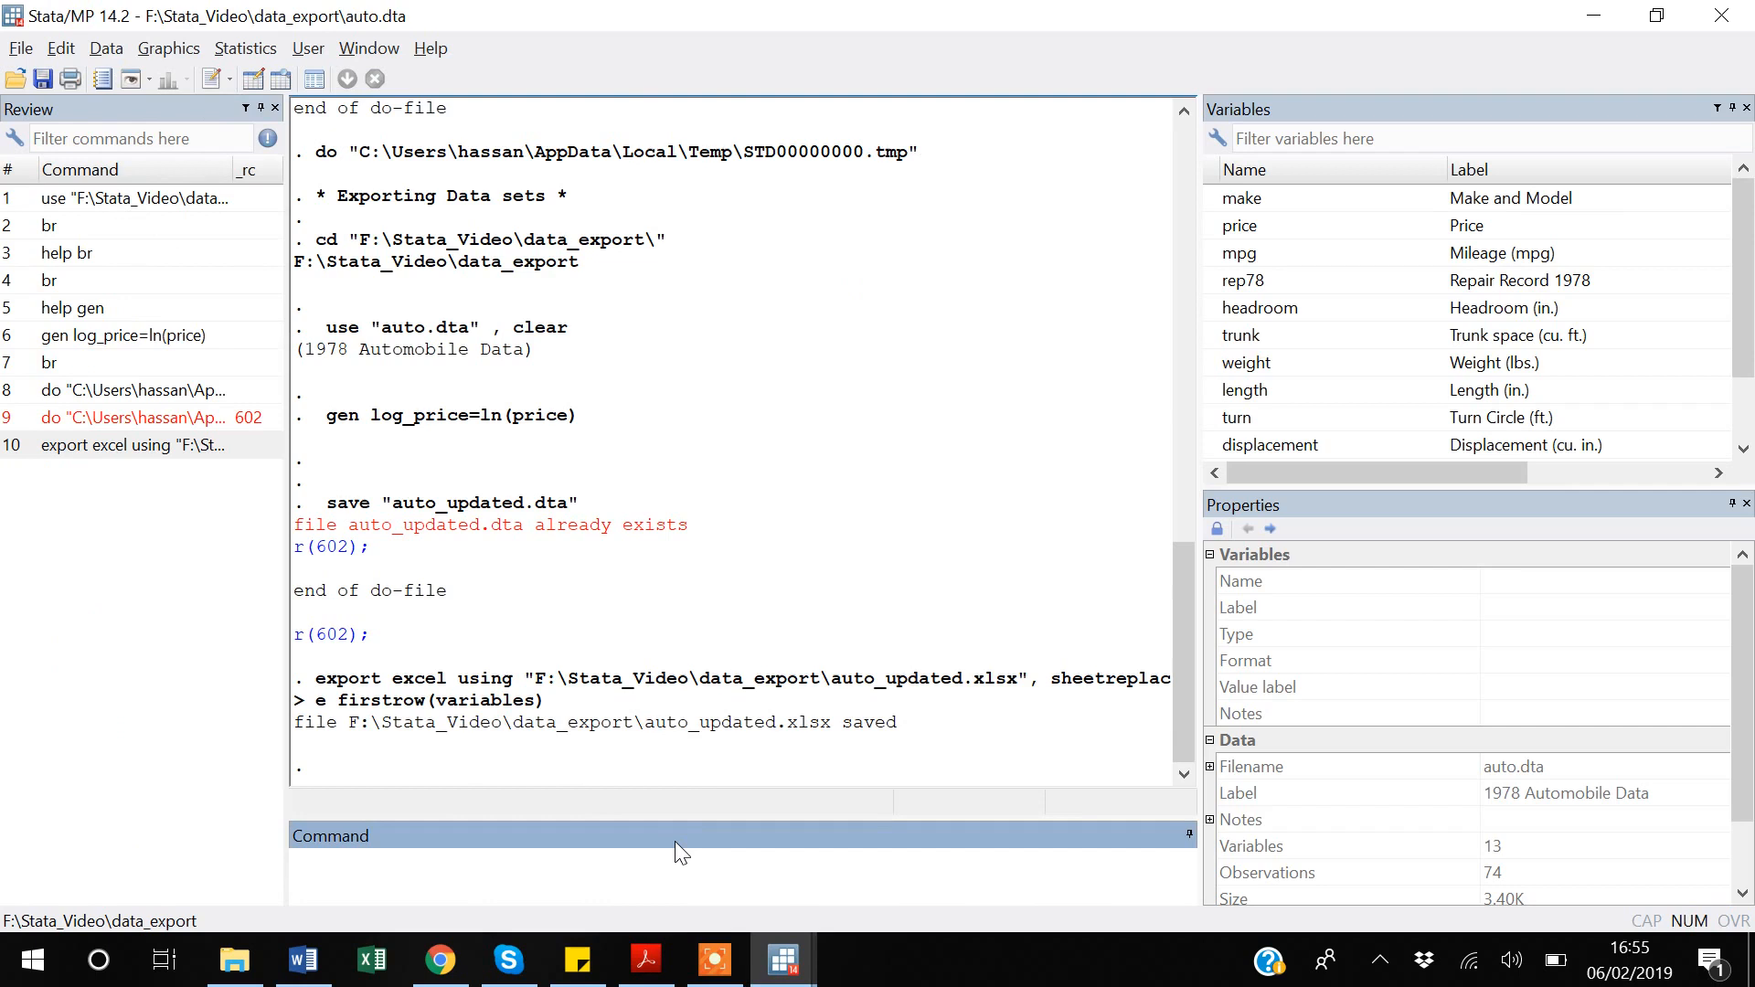
pyautogui.click(22, 51)
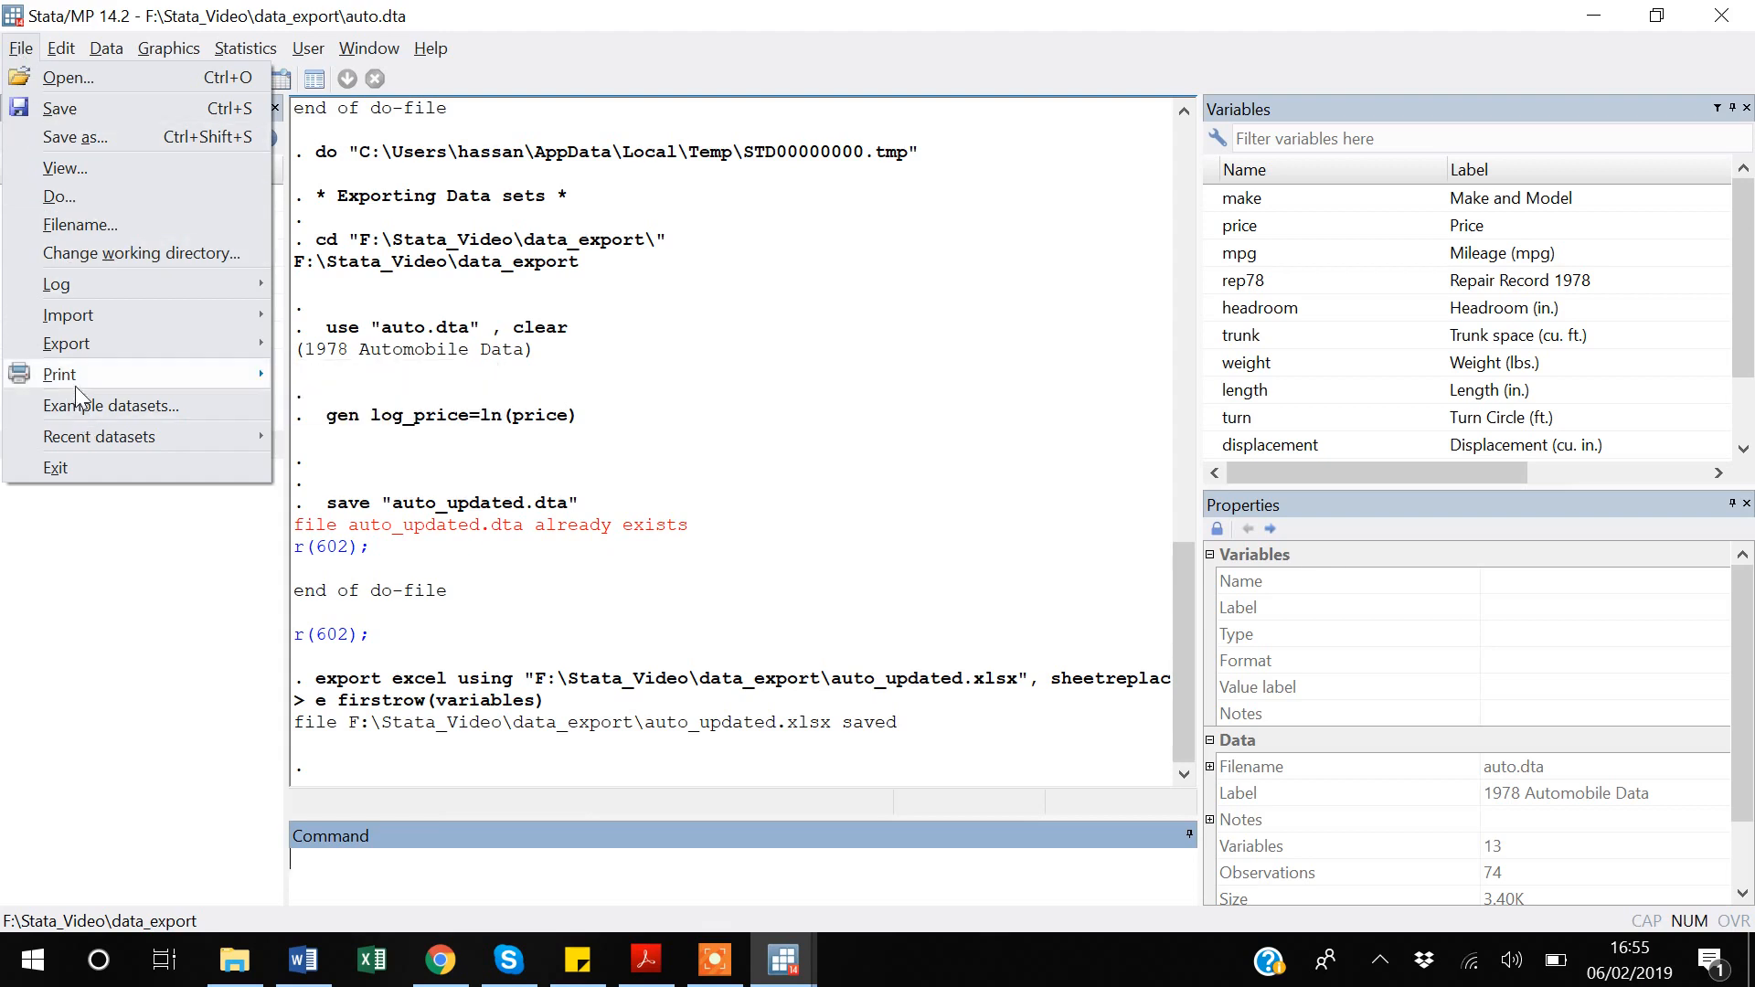
pyautogui.moveTo(74, 350)
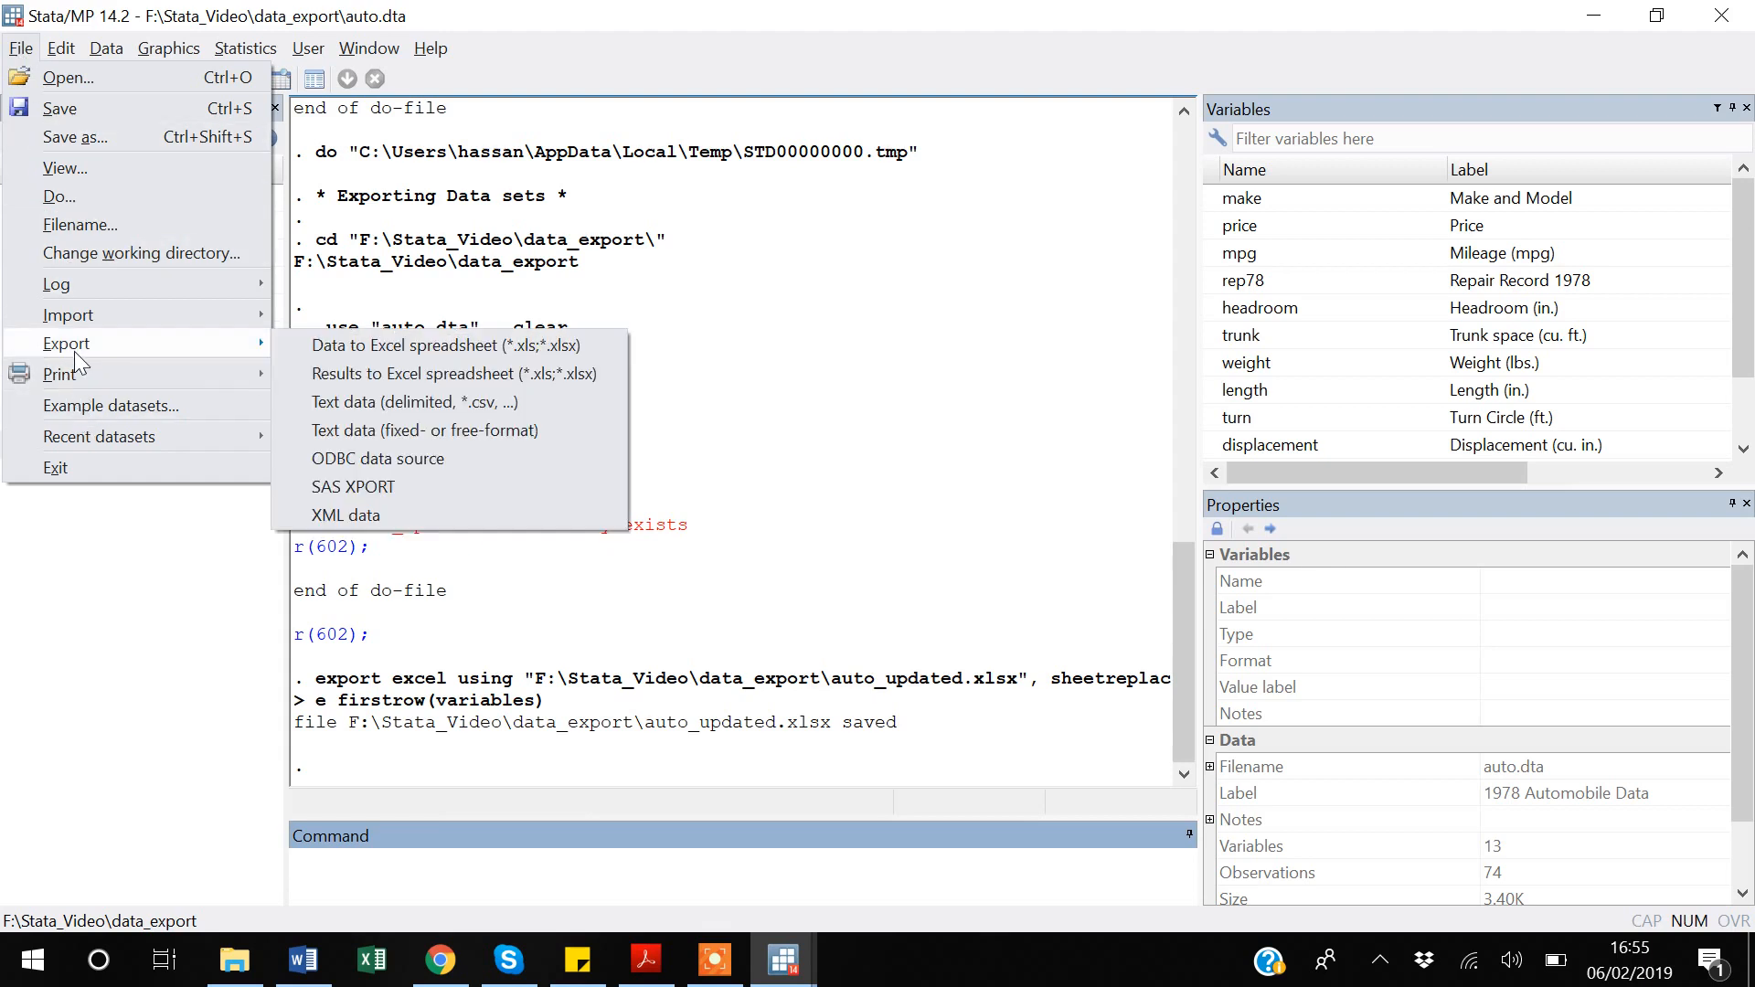
pyautogui.click(382, 400)
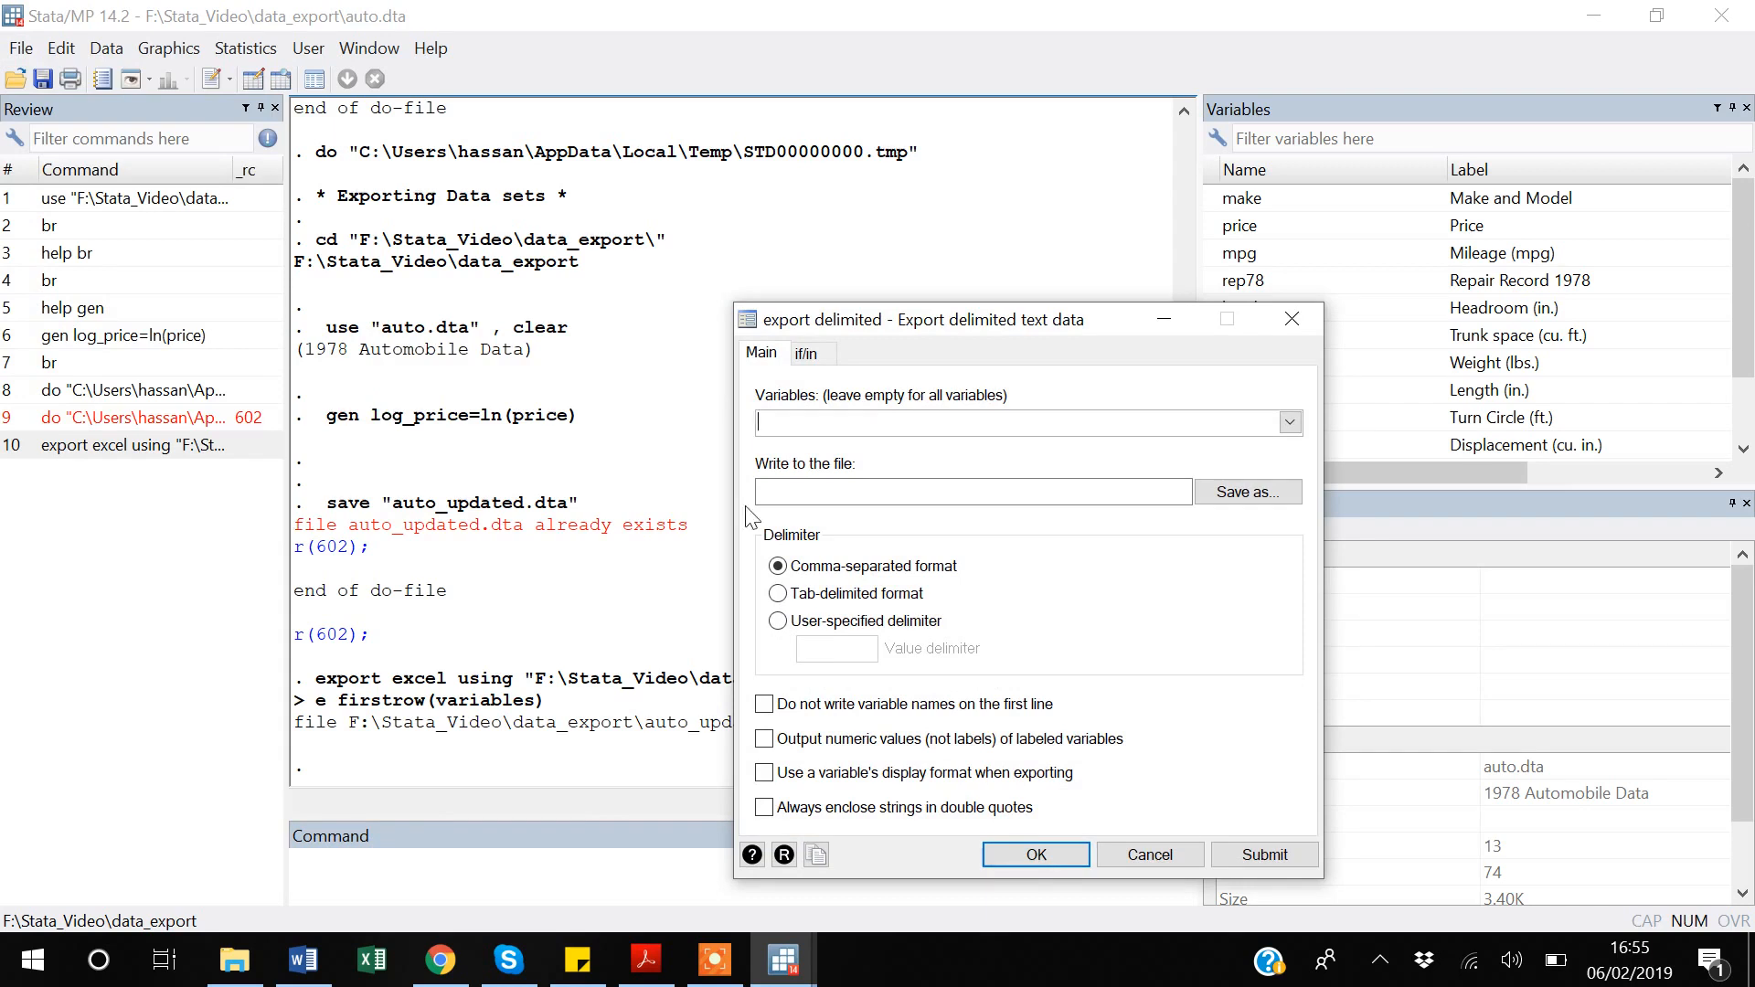
pyautogui.moveTo(1102, 319); pyautogui.dragTo(940, 201)
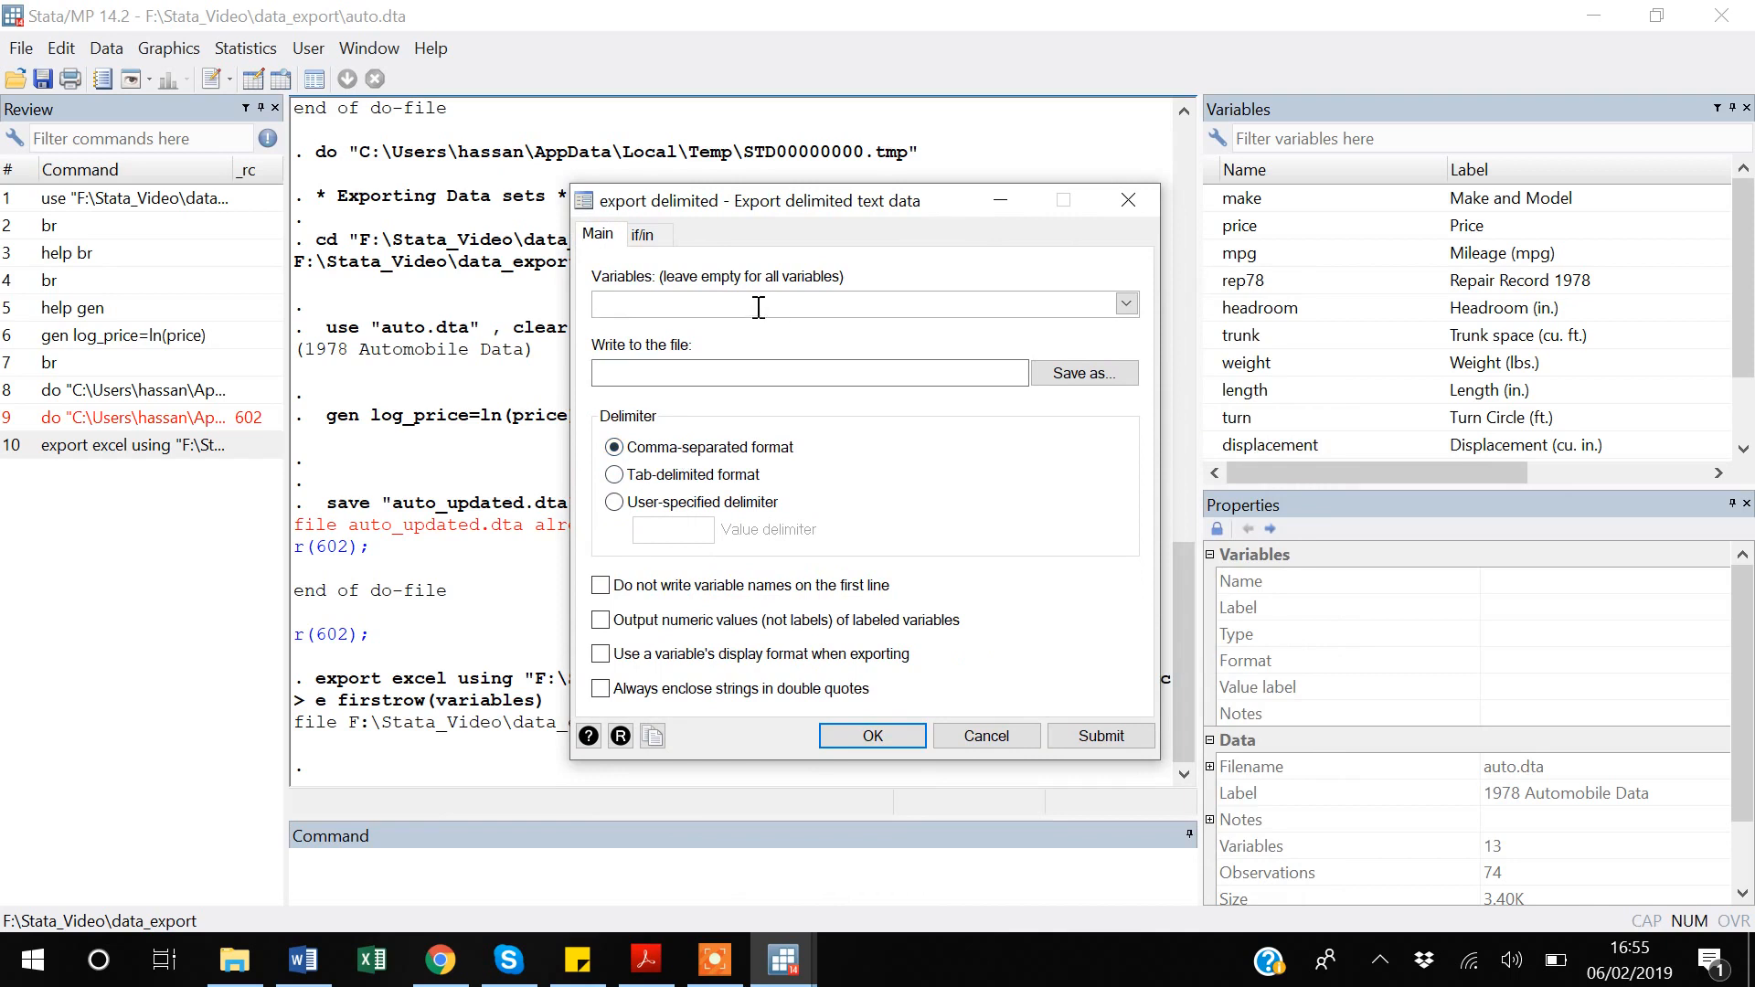
# - Set the output file to a comma-separated file named auto_csv in the data_export folder, dismissing the location warning
pyautogui.click(1069, 376)
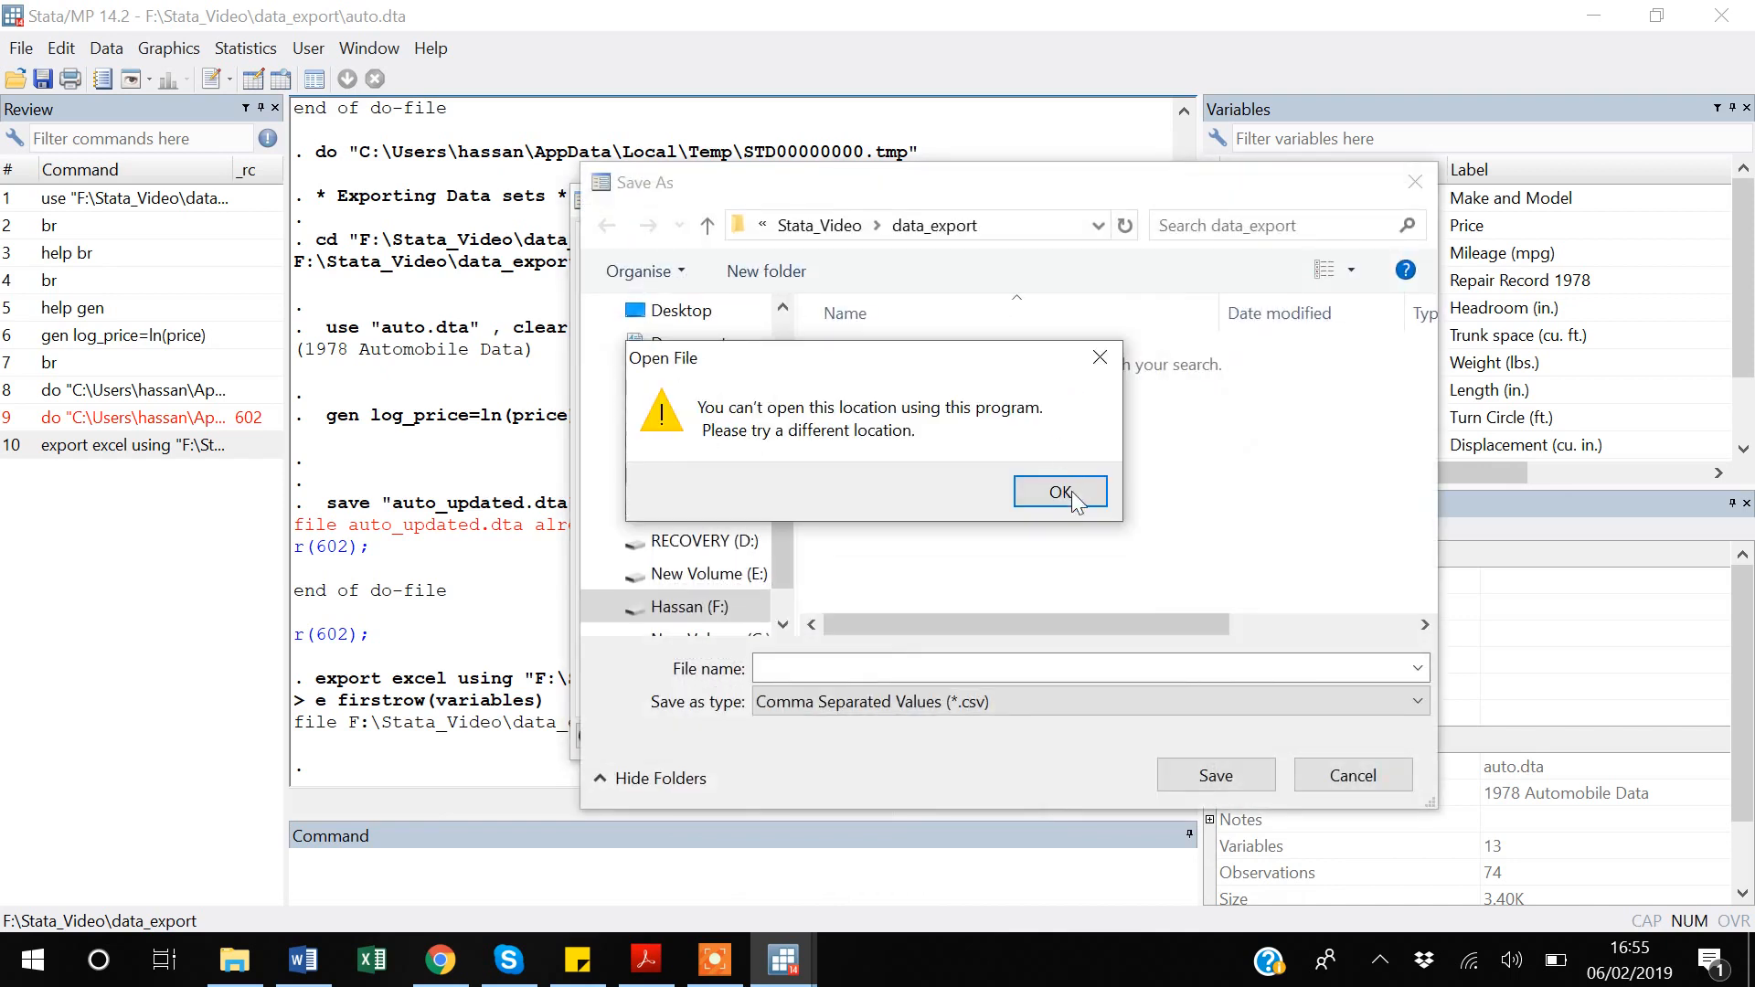
pyautogui.click(1098, 360)
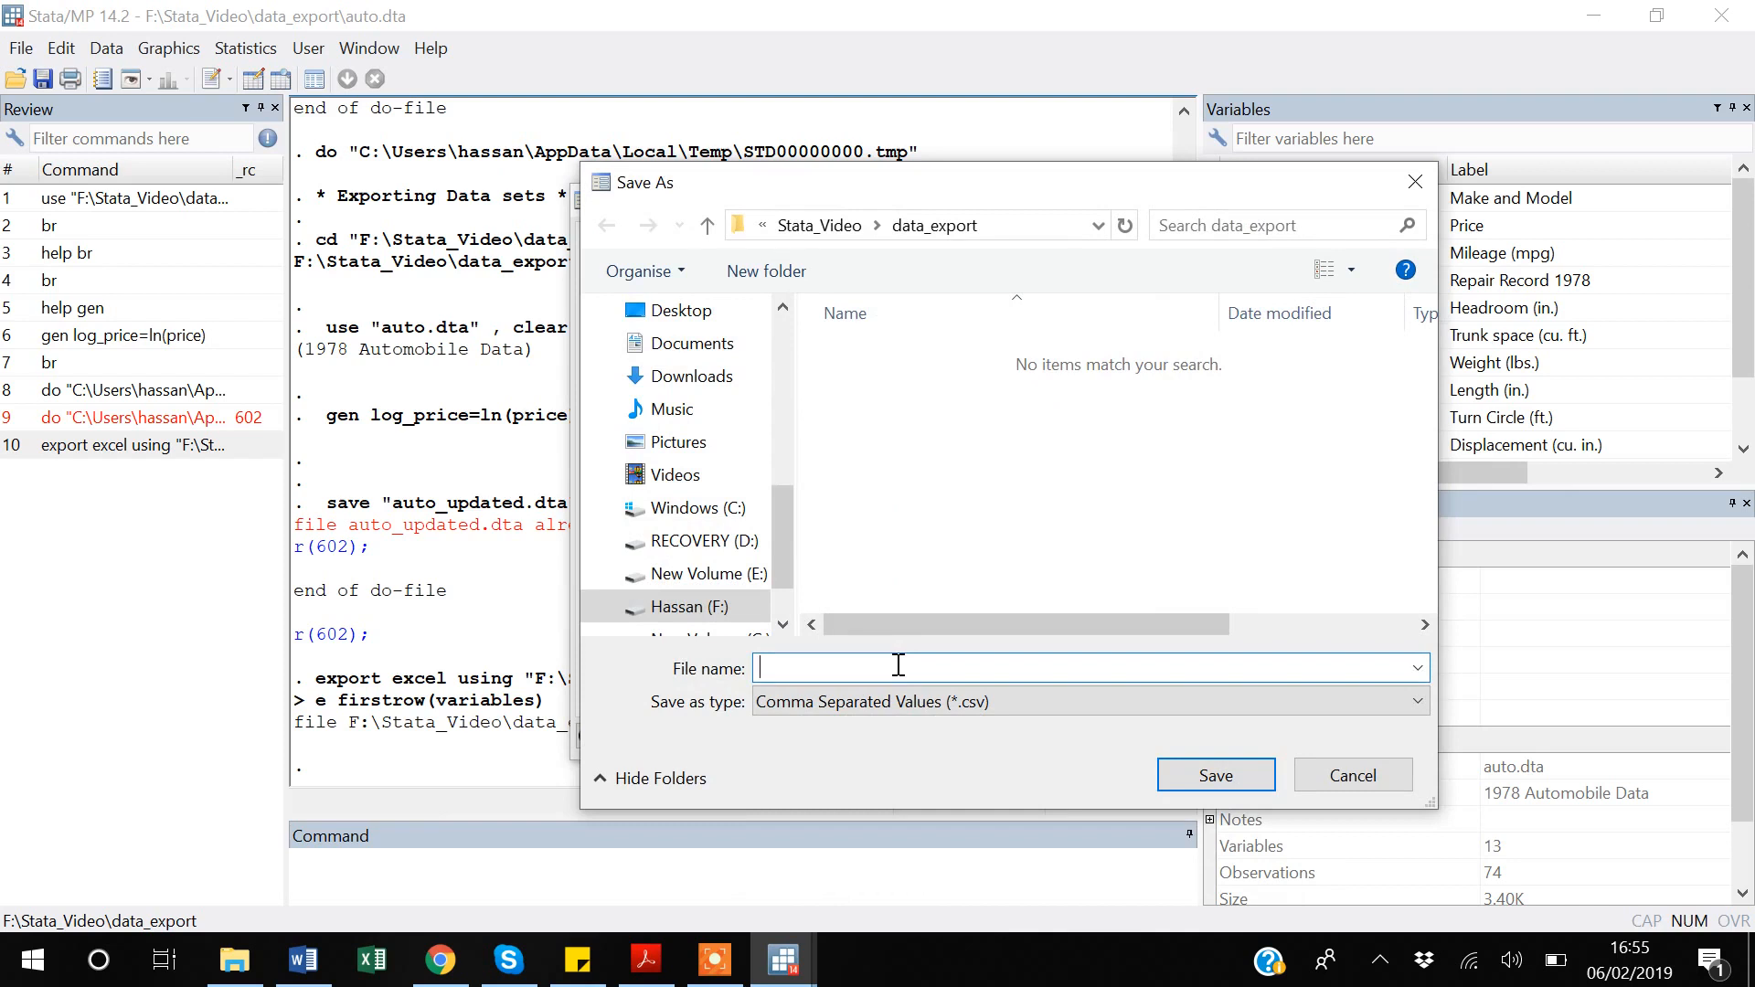
pyautogui.write('auto')
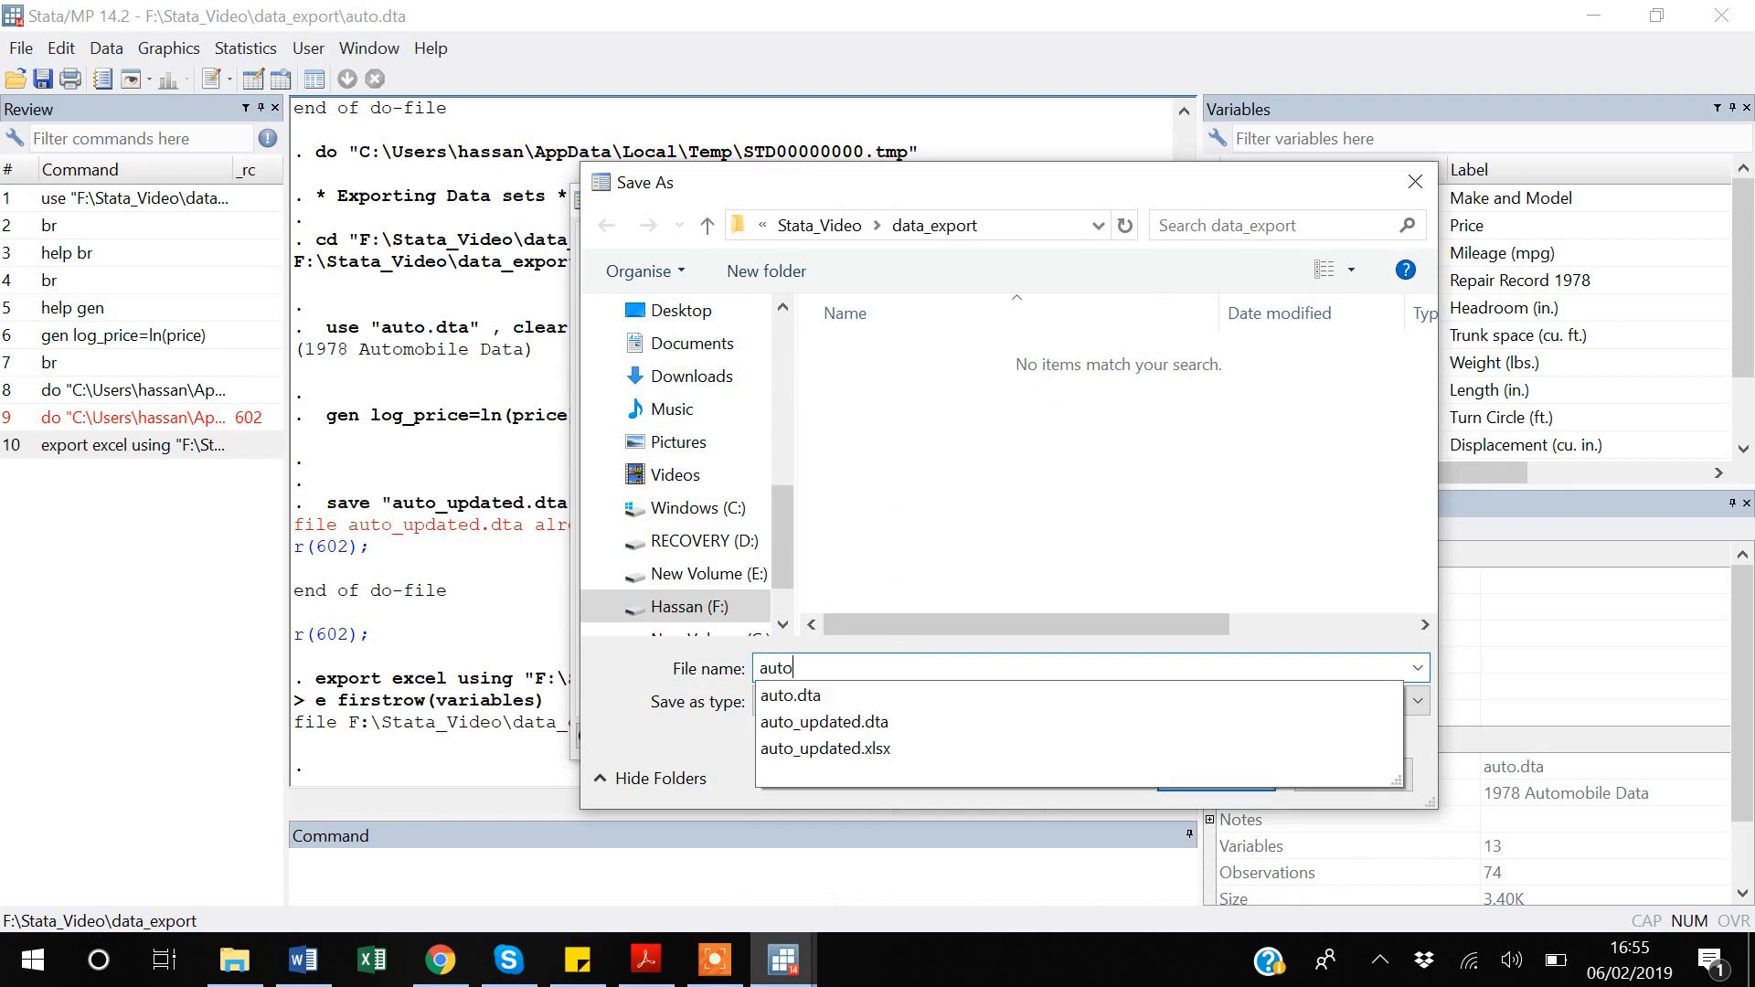
pyautogui.write('_cs')
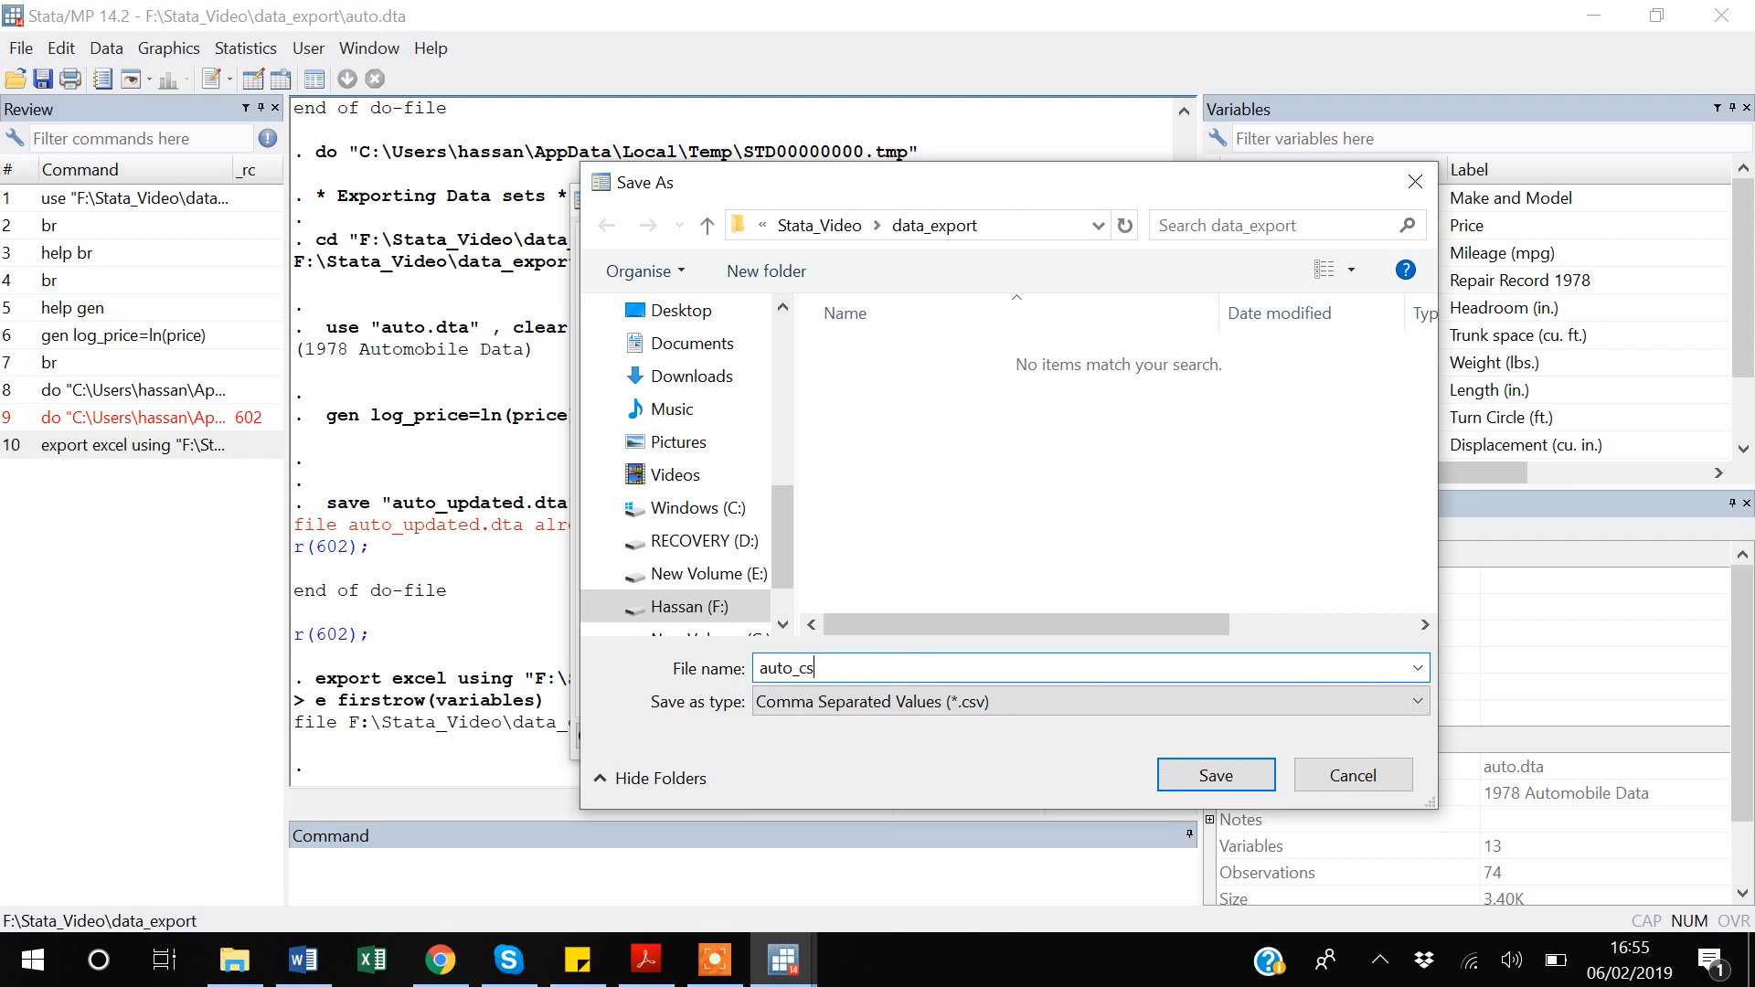
pyautogui.write('v')
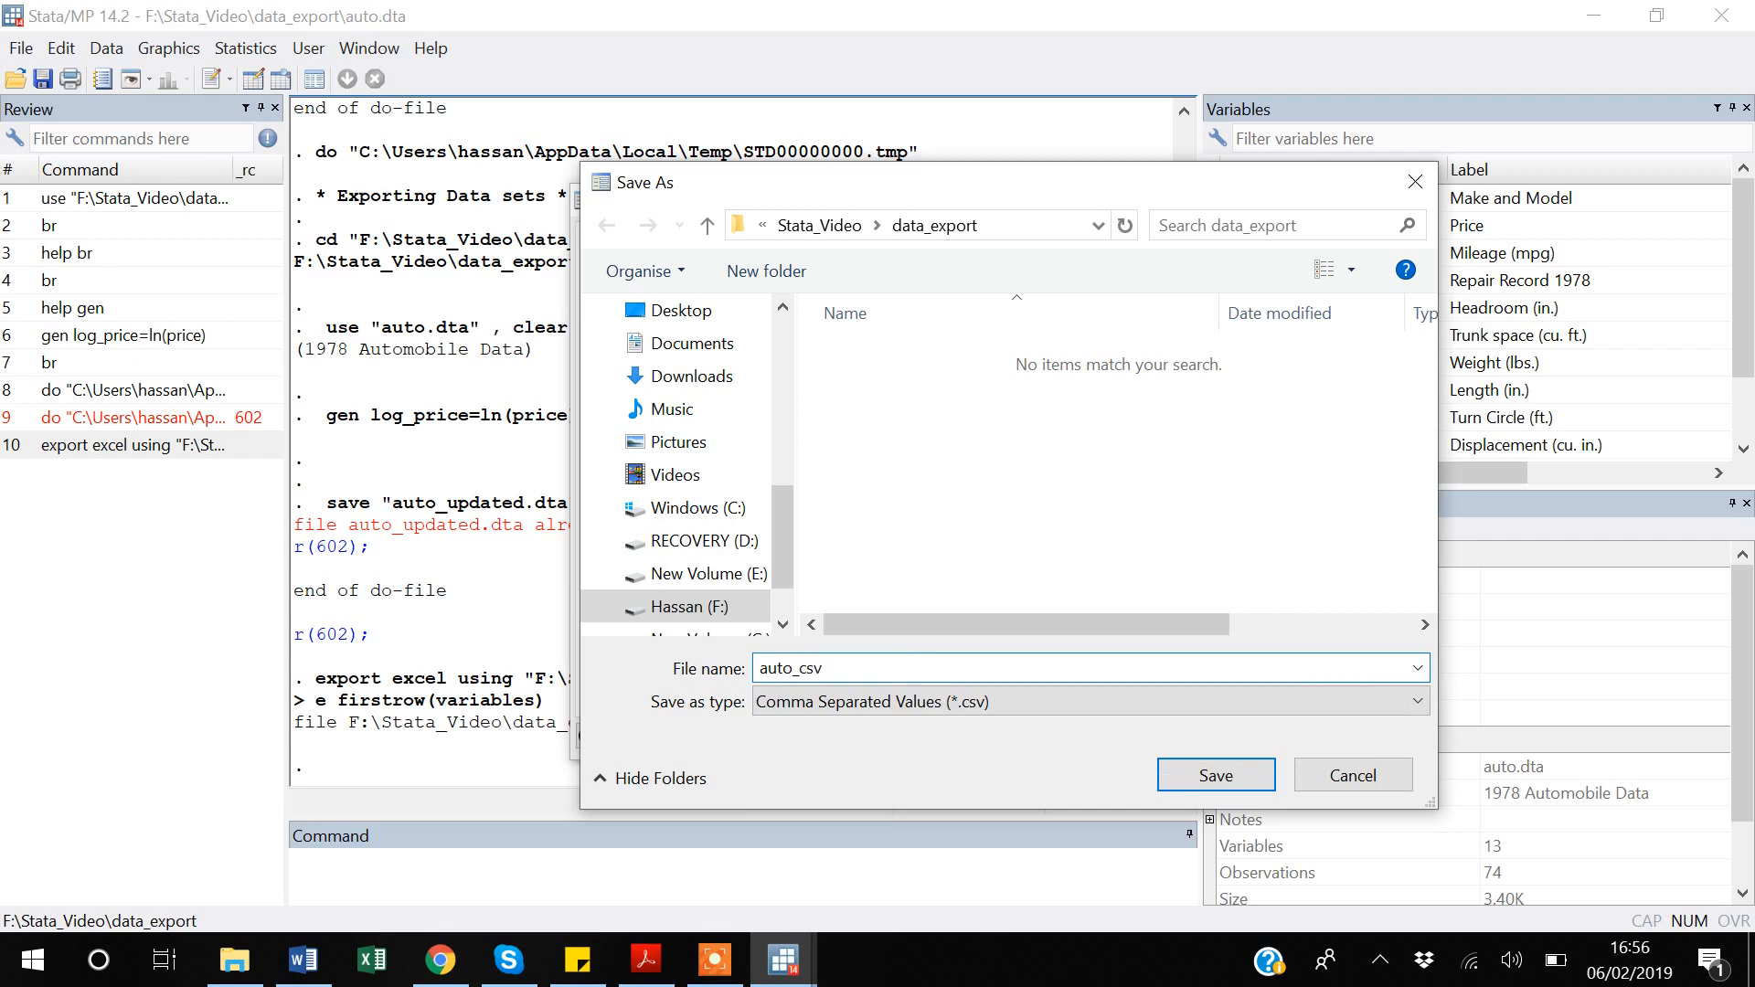
pyautogui.click(1220, 782)
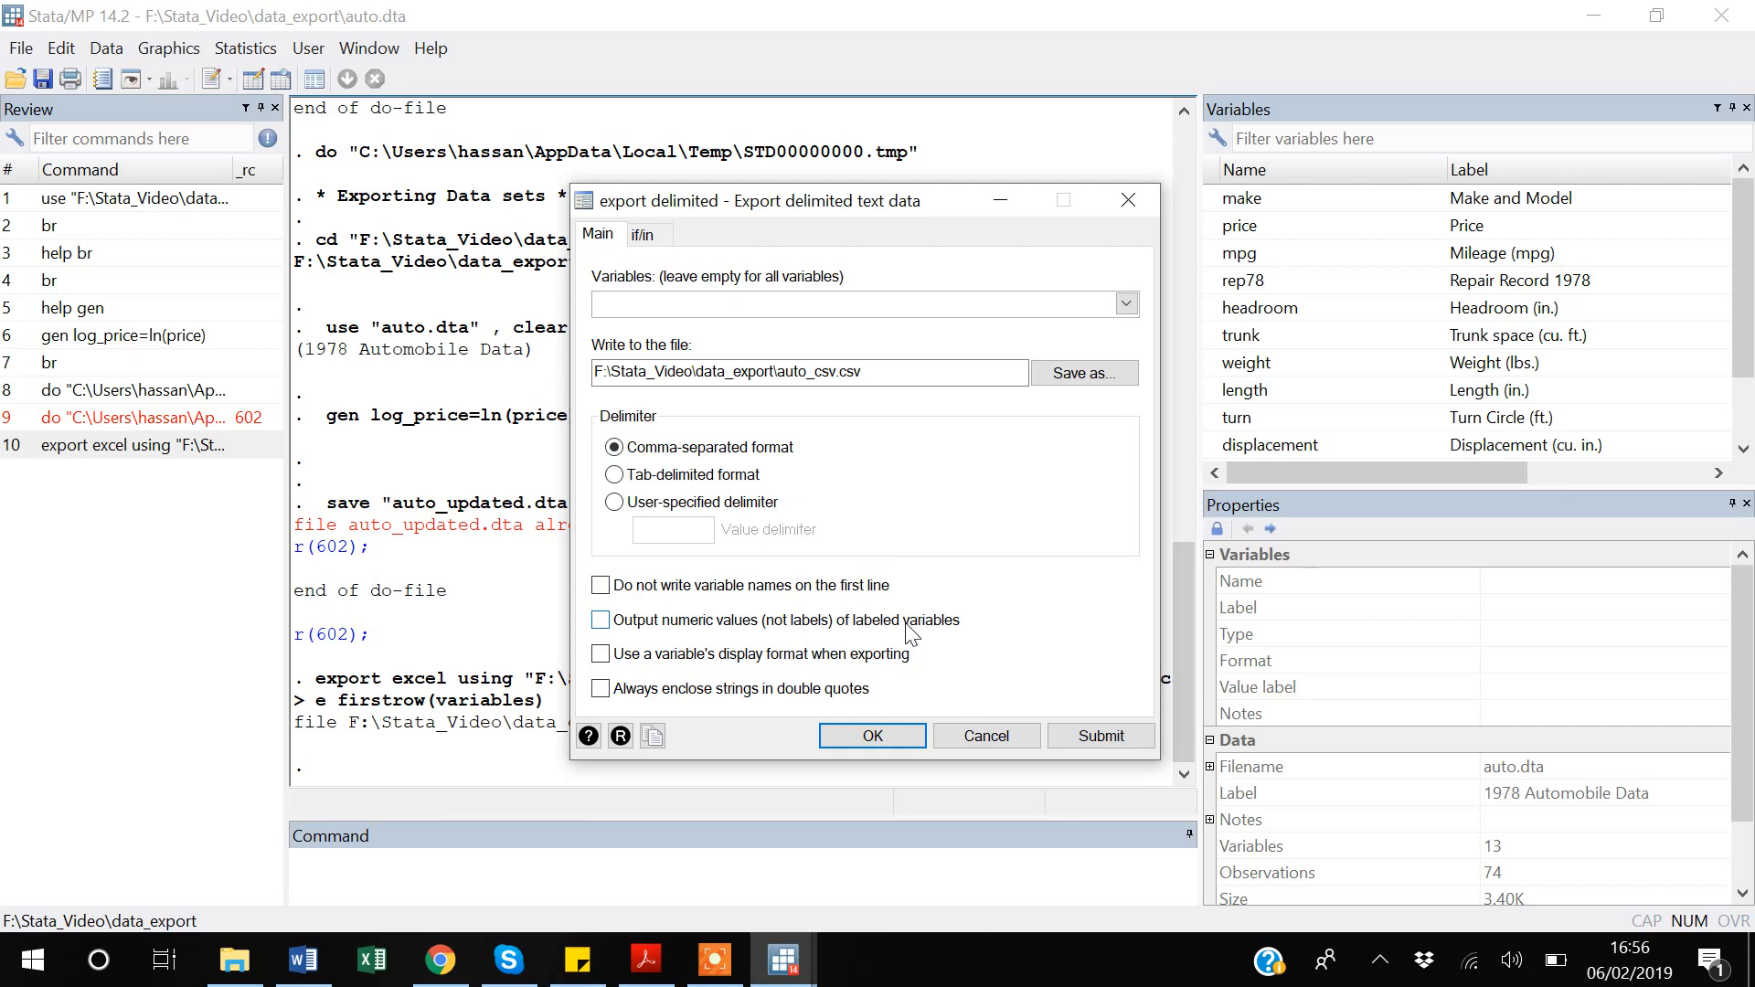
# - Enable outputting numeric values instead of labels, submit the delimited export and close the dialog
pyautogui.click(601, 622)
pyautogui.click(1111, 737)
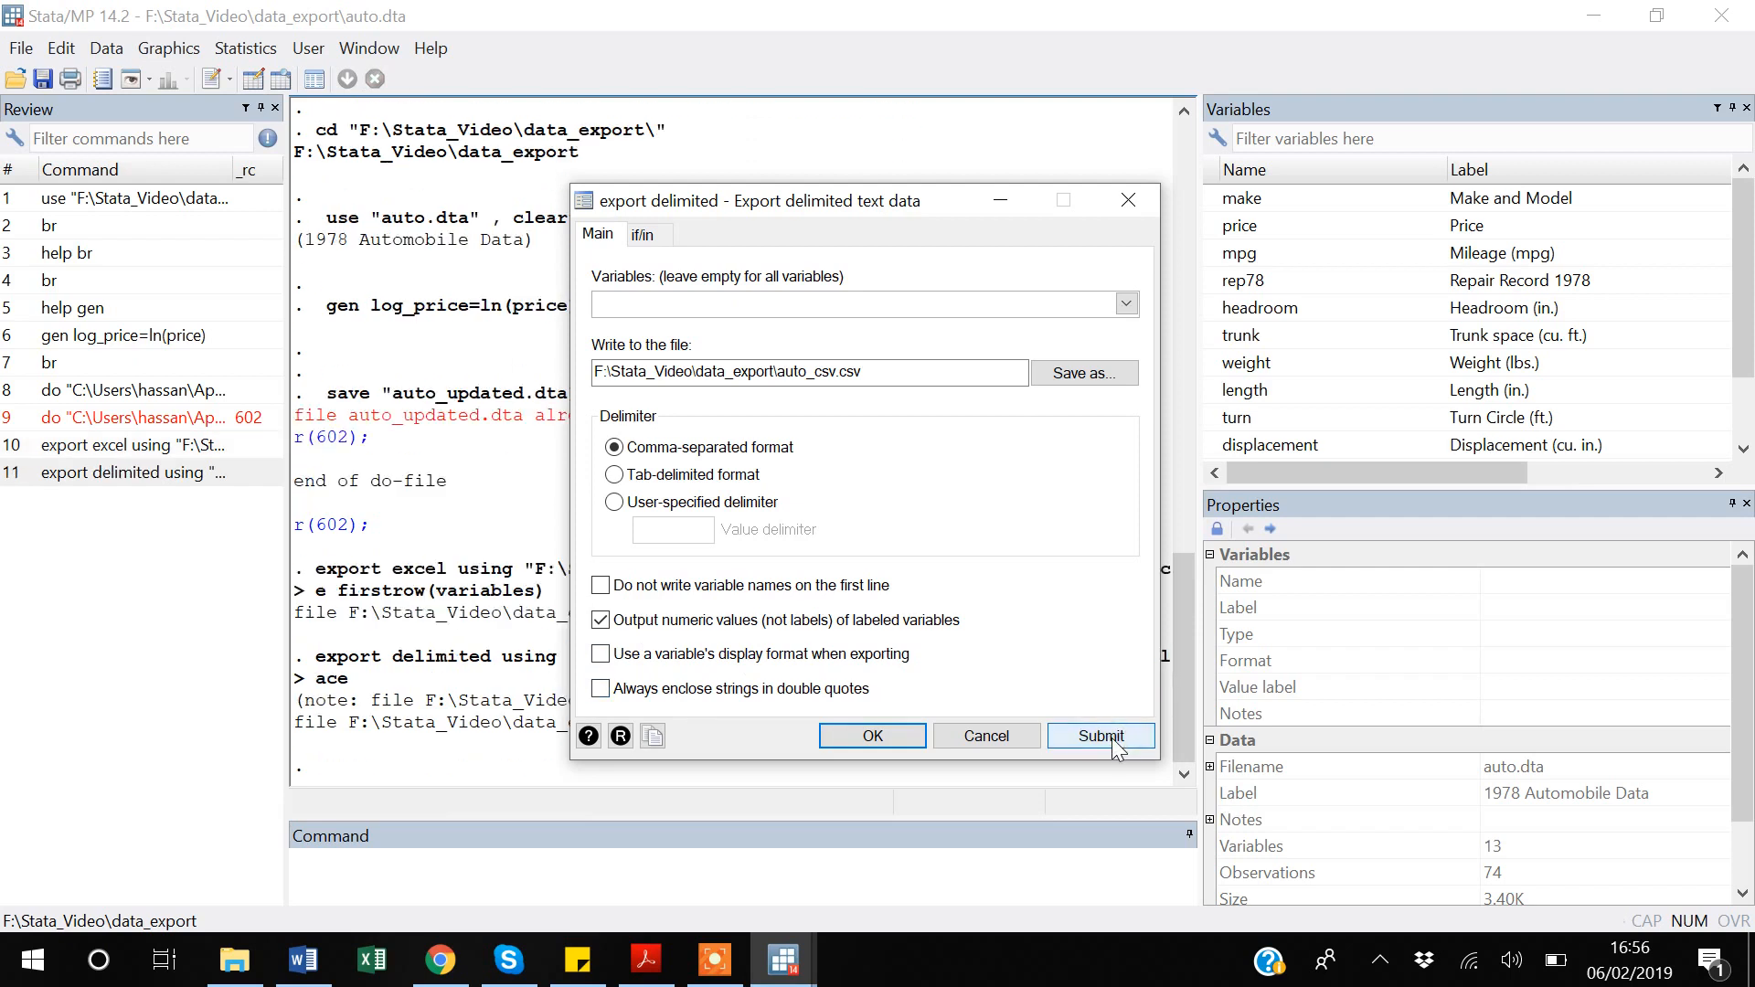
pyautogui.click(1133, 202)
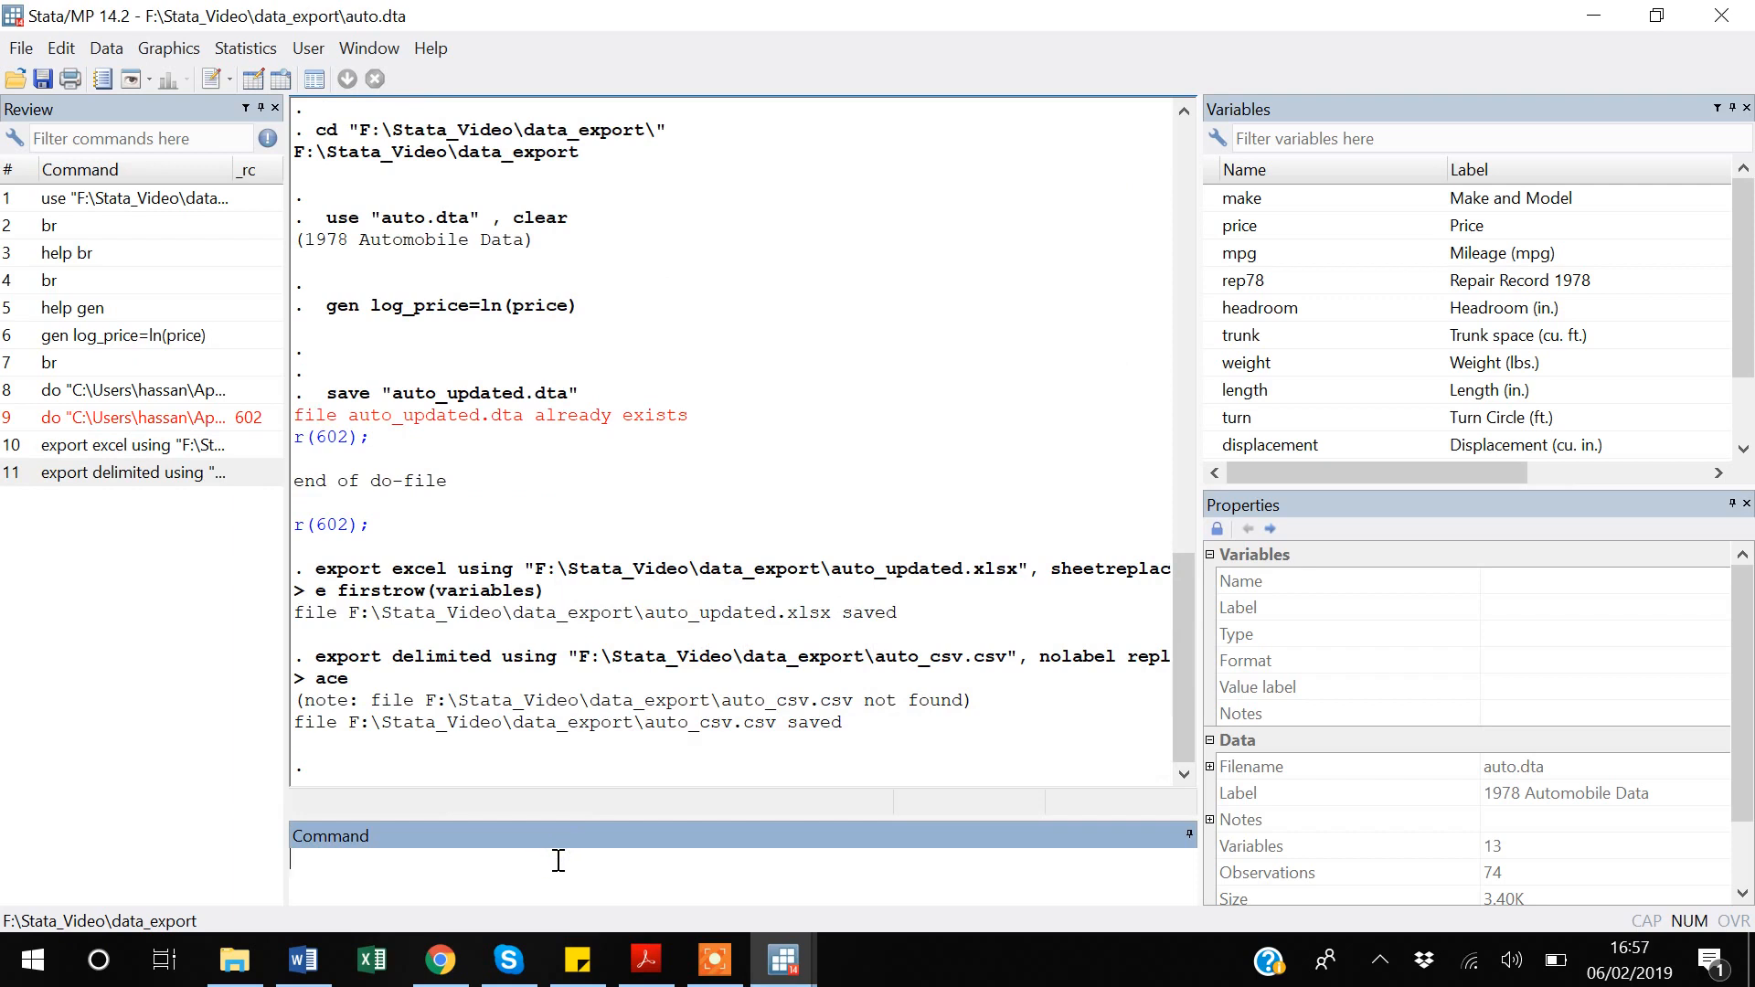
# - Recall the last export delimited command in Stata's command line and cut it
pyautogui.press('pageup')
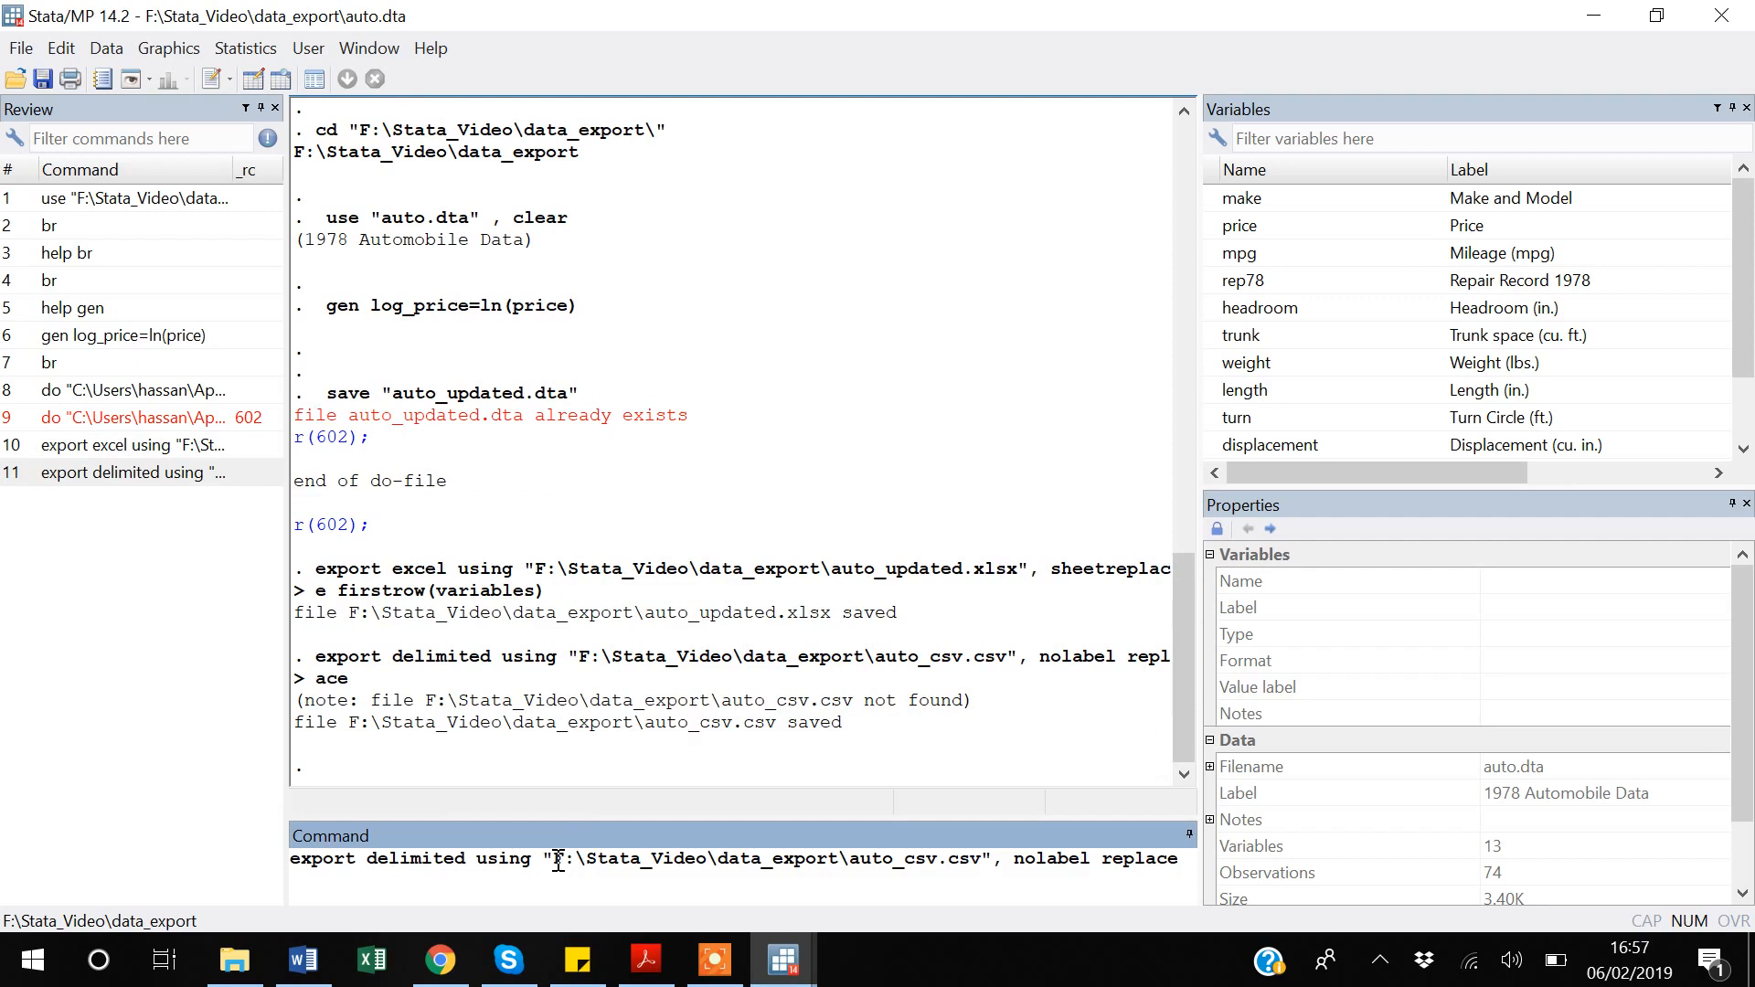
pyautogui.hotkey('ctrl', 'a')
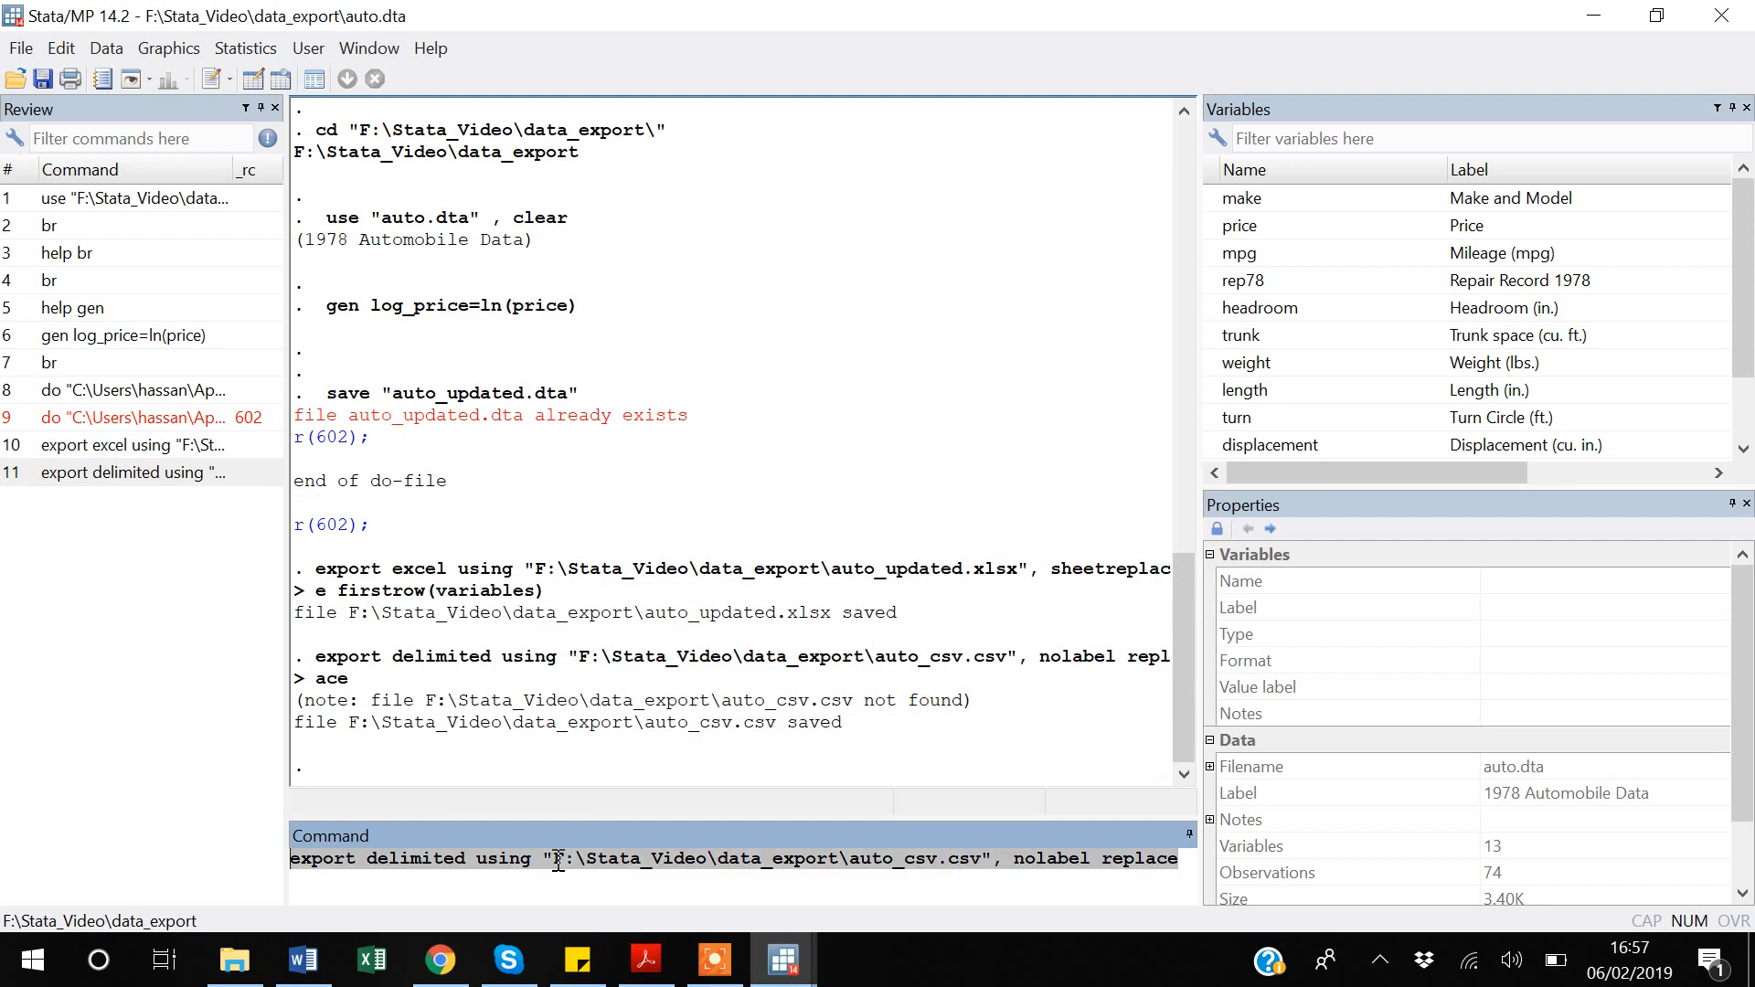
pyautogui.hotkey('ctrl', 'x')
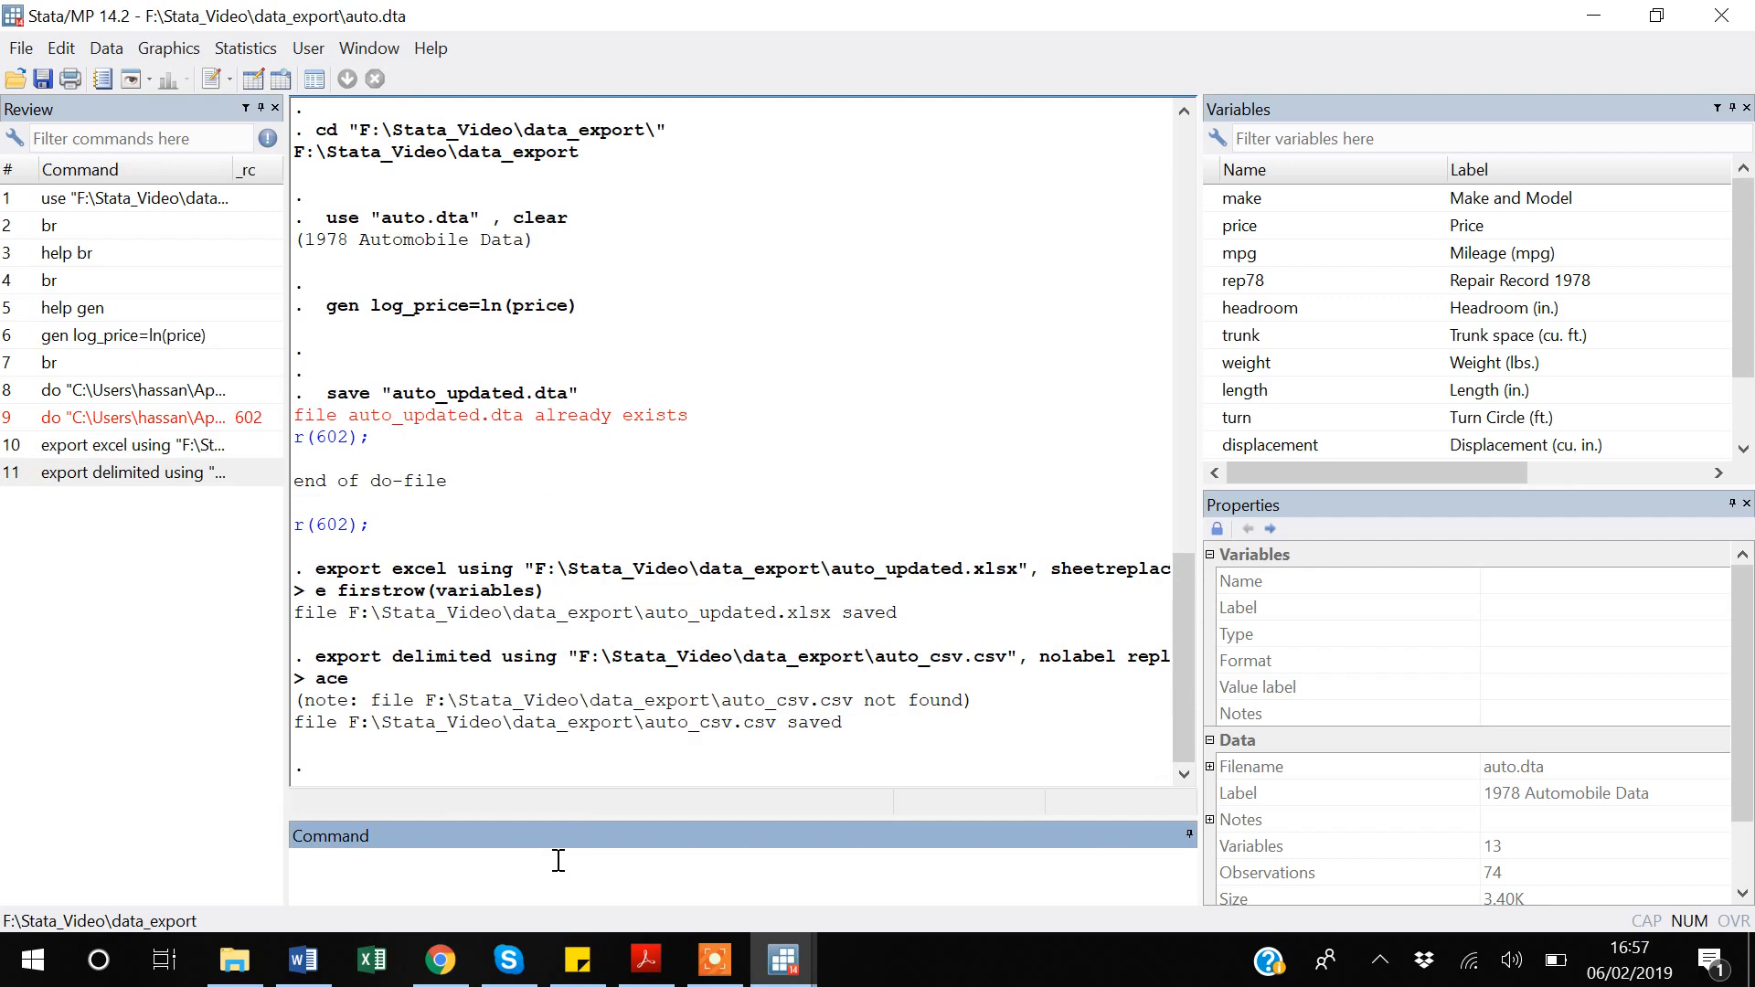
# - Switch to the Export do-file and paste the export delimited command on line 14, below the export excel command
pyautogui.hotkey('alt', 'Tab')
pyautogui.hotkey('alt', 'Tab')
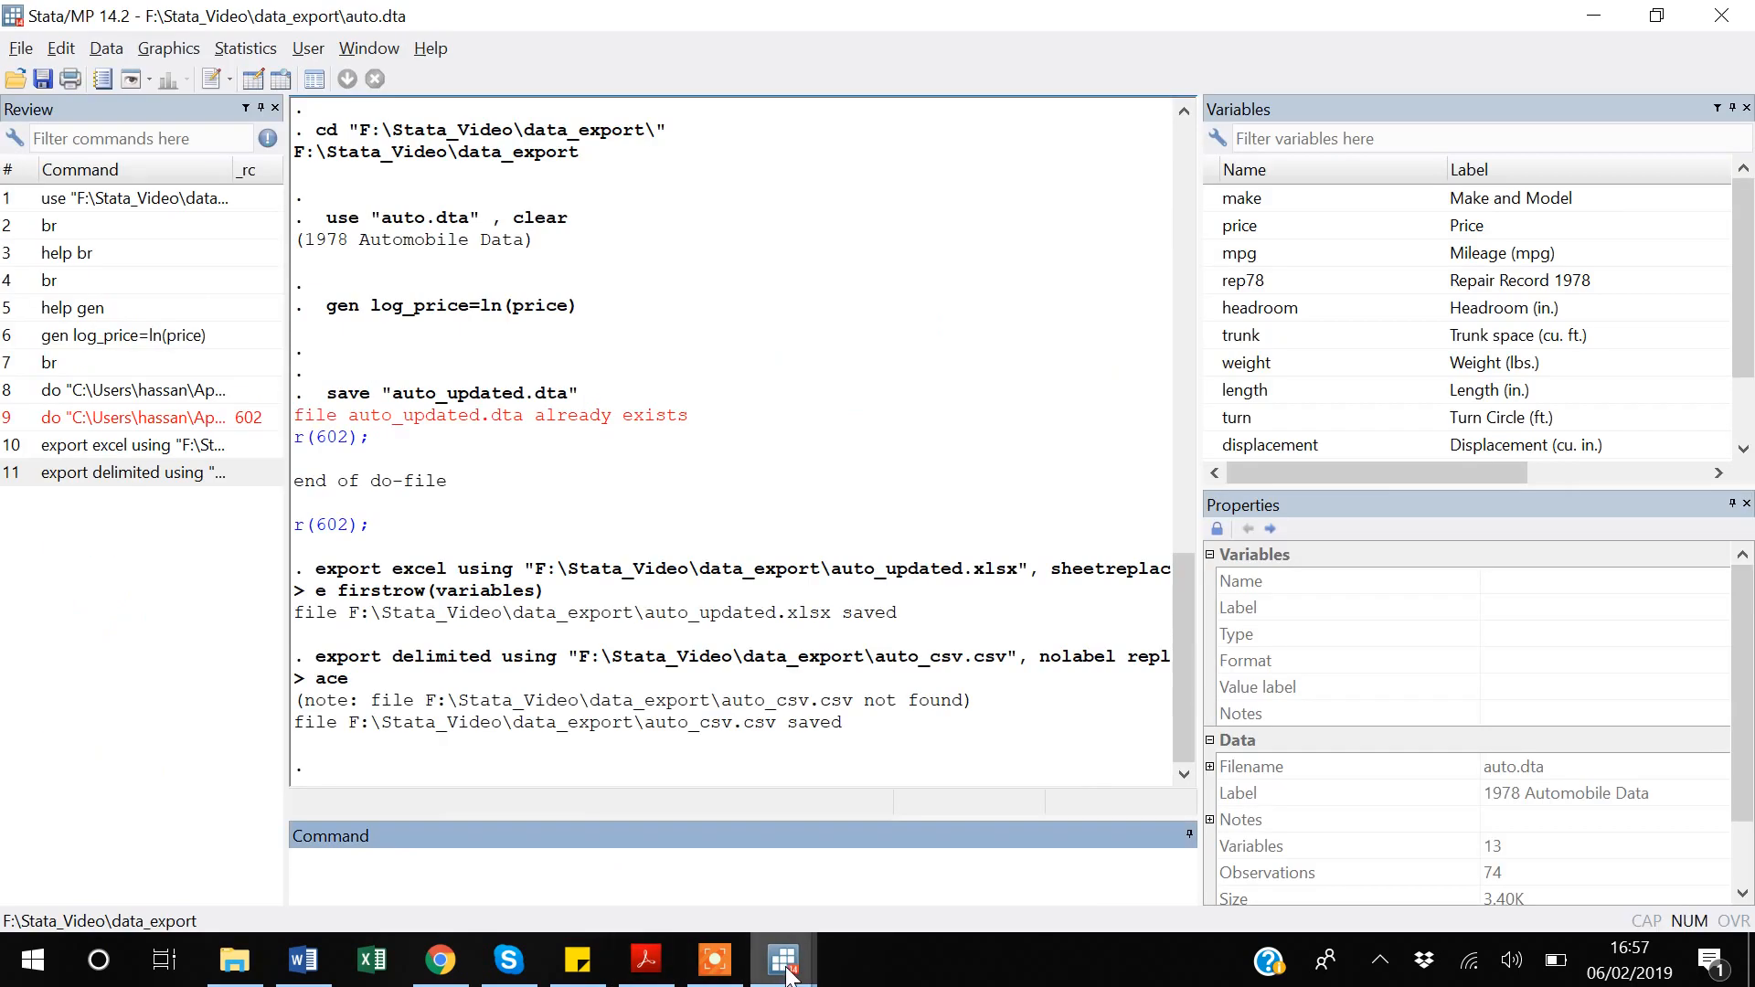
pyautogui.moveTo(783, 960)
pyautogui.click(887, 880)
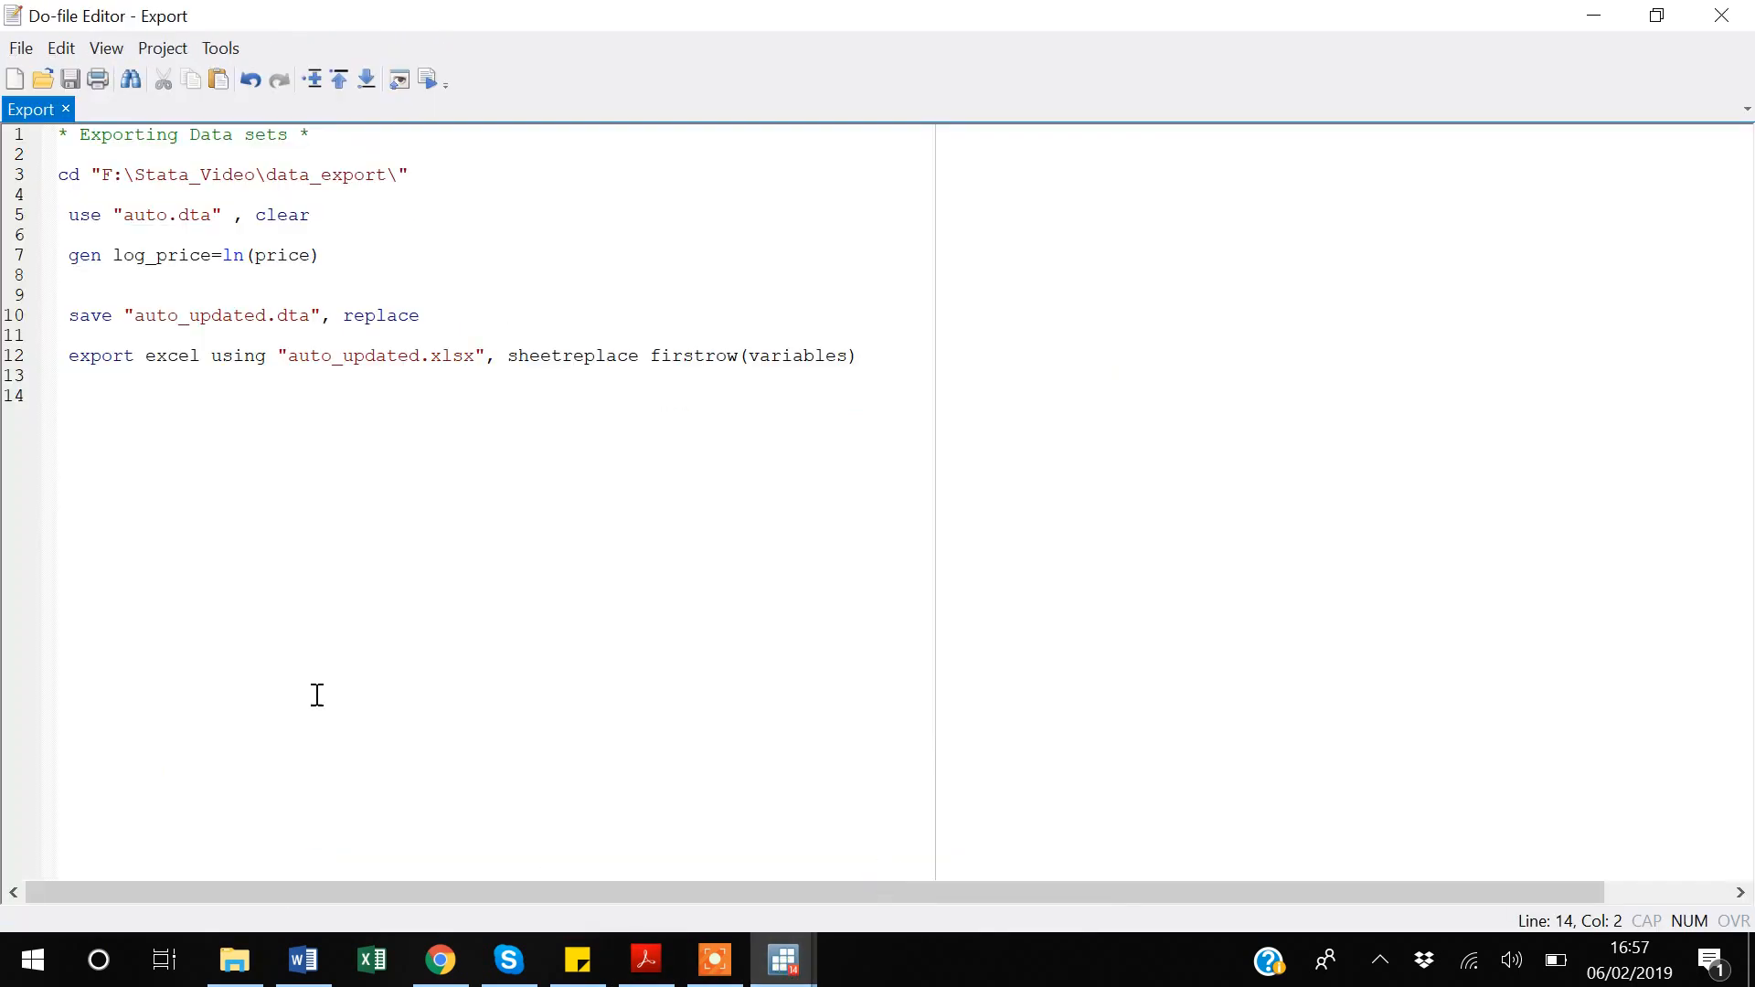
pyautogui.hotkey('ctrl', 'v')
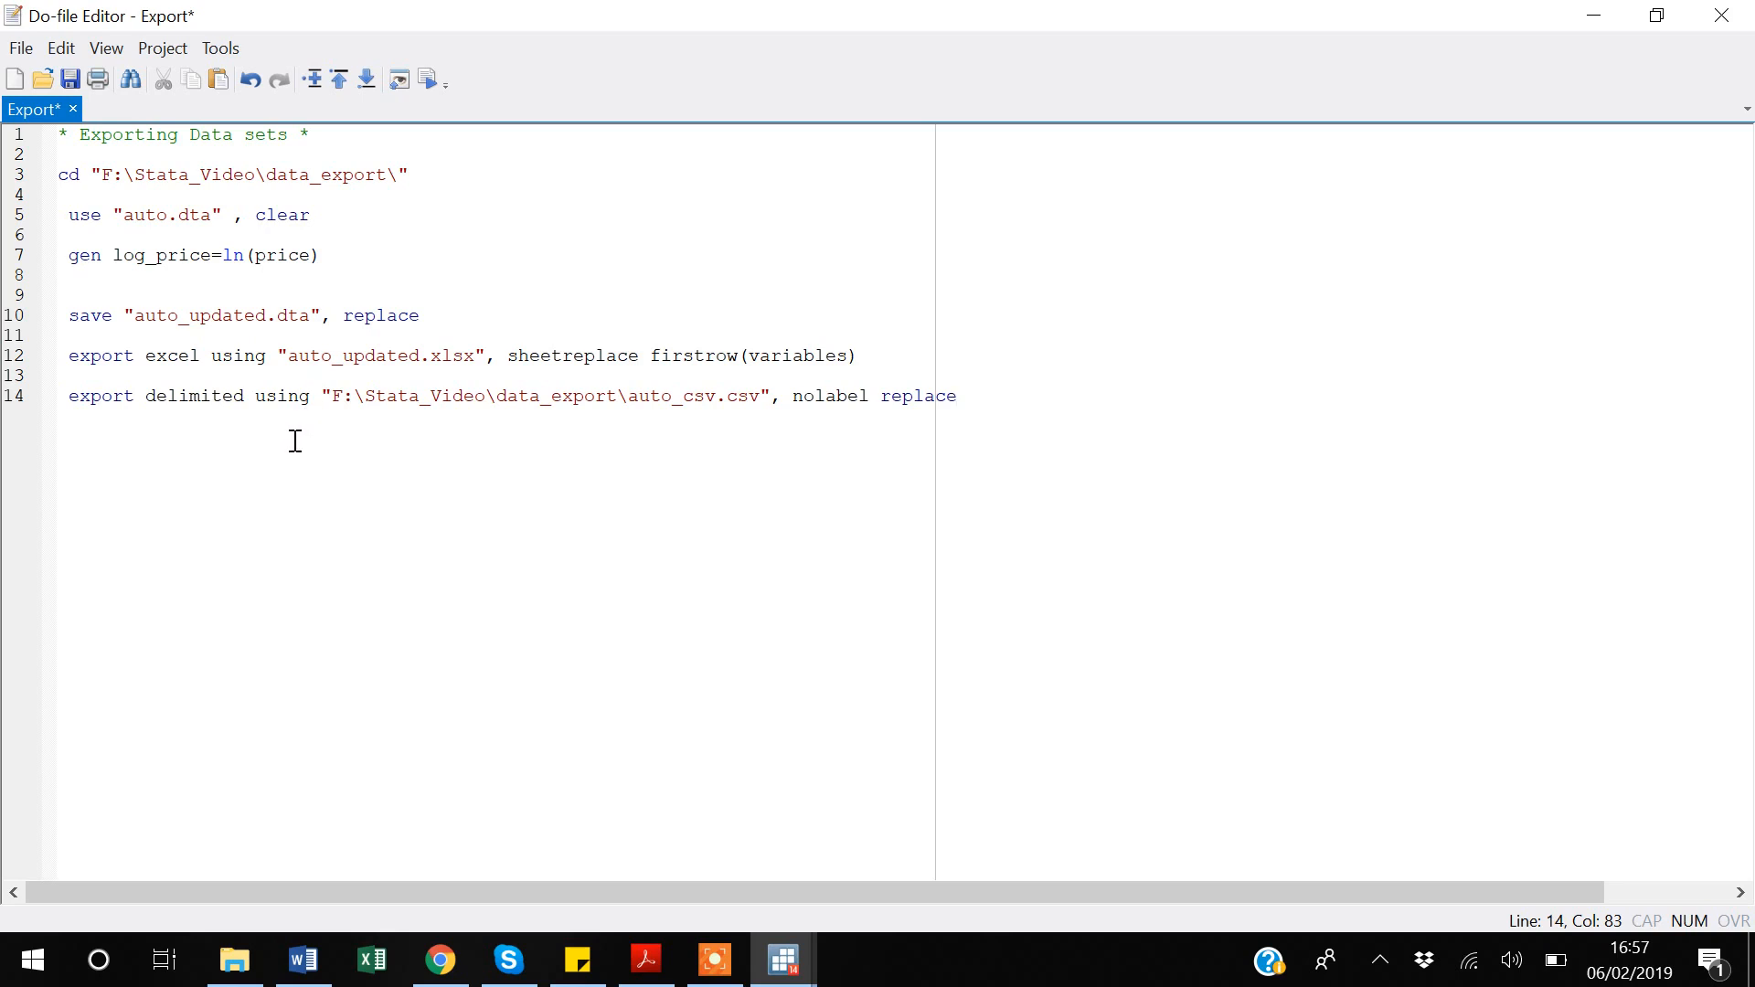
pyautogui.doubleClick(127, 466)
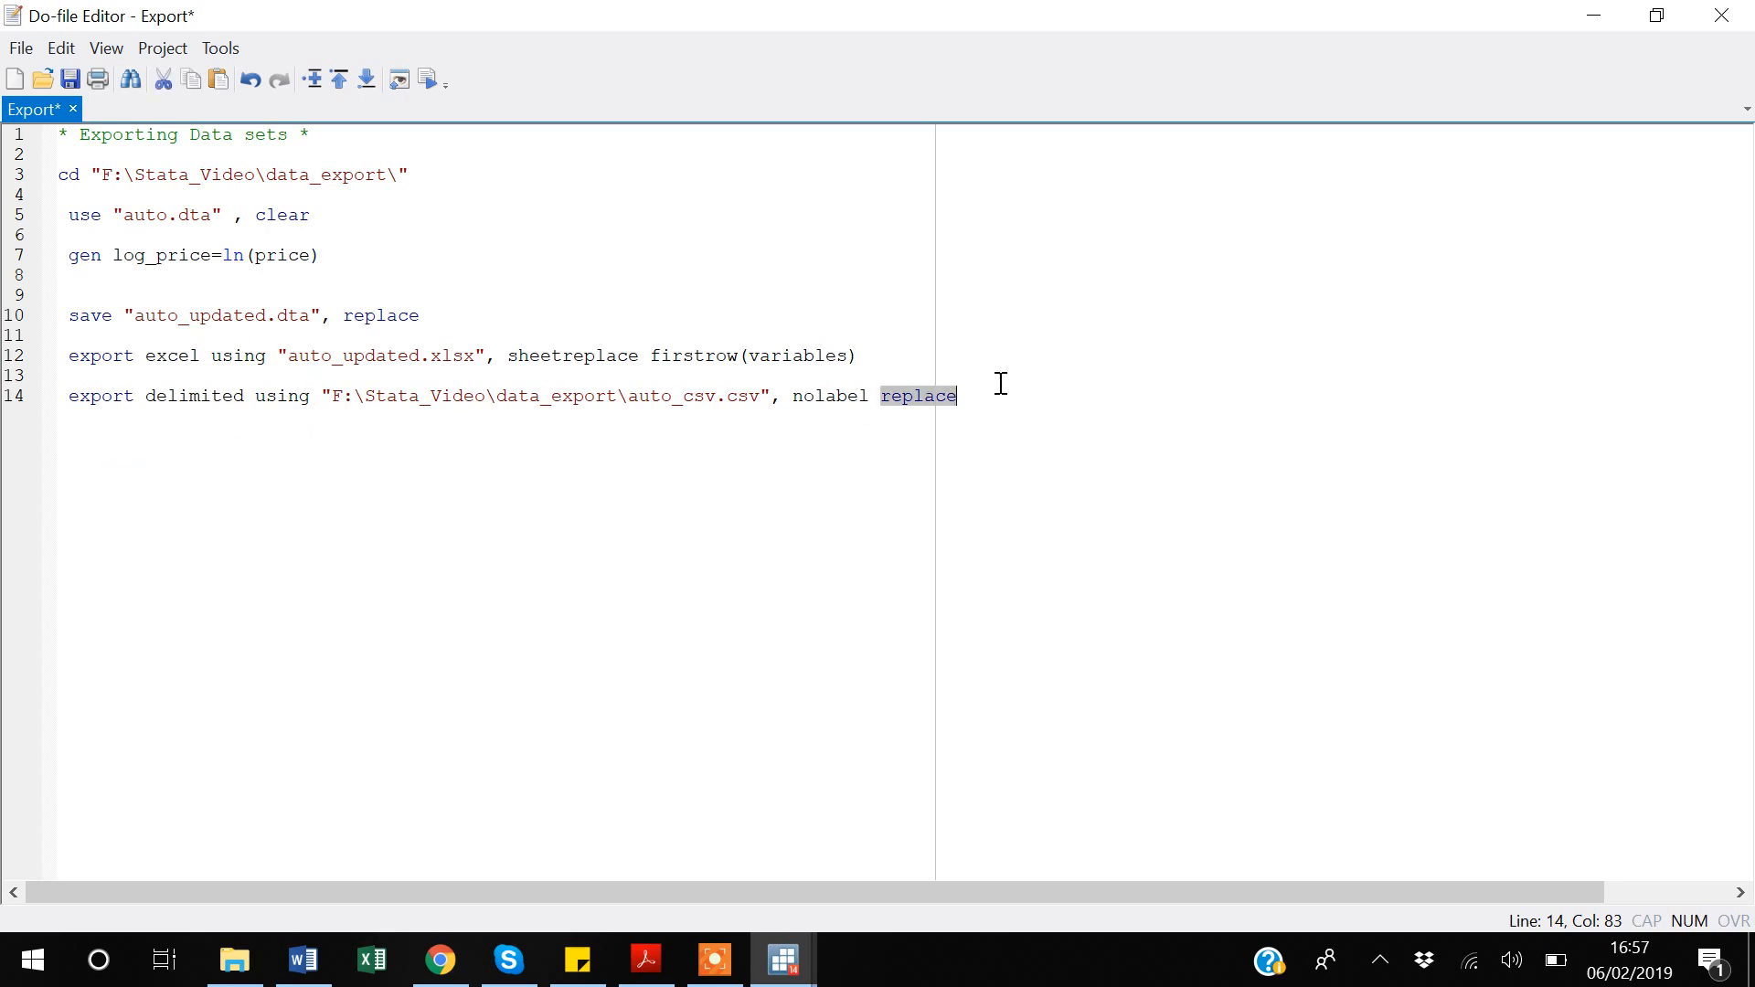
# - Select all the code in the Export do-file and execute it, including the export delimited command on line 14
pyautogui.press('Up')
pyautogui.click(386, 570)
pyautogui.hotkey('ctrl', 'shift', 'Home')
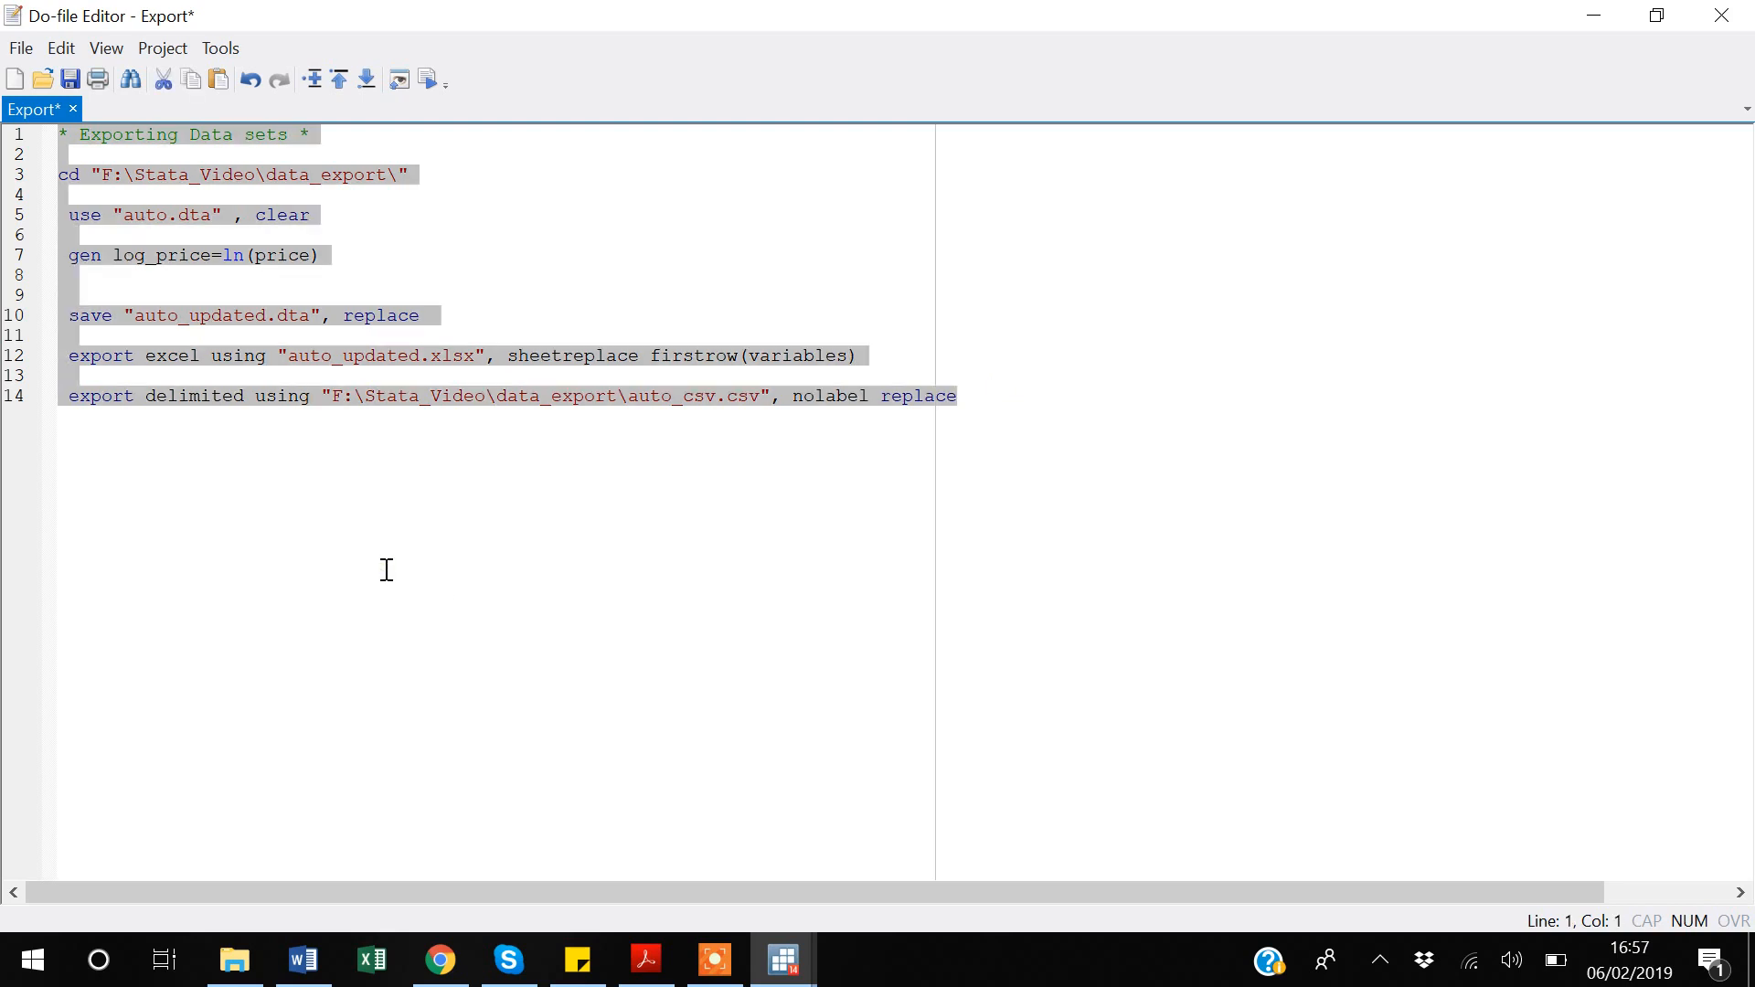
pyautogui.hotkey('ctrl', 'a')
pyautogui.hotkey('ctrl', 'd')
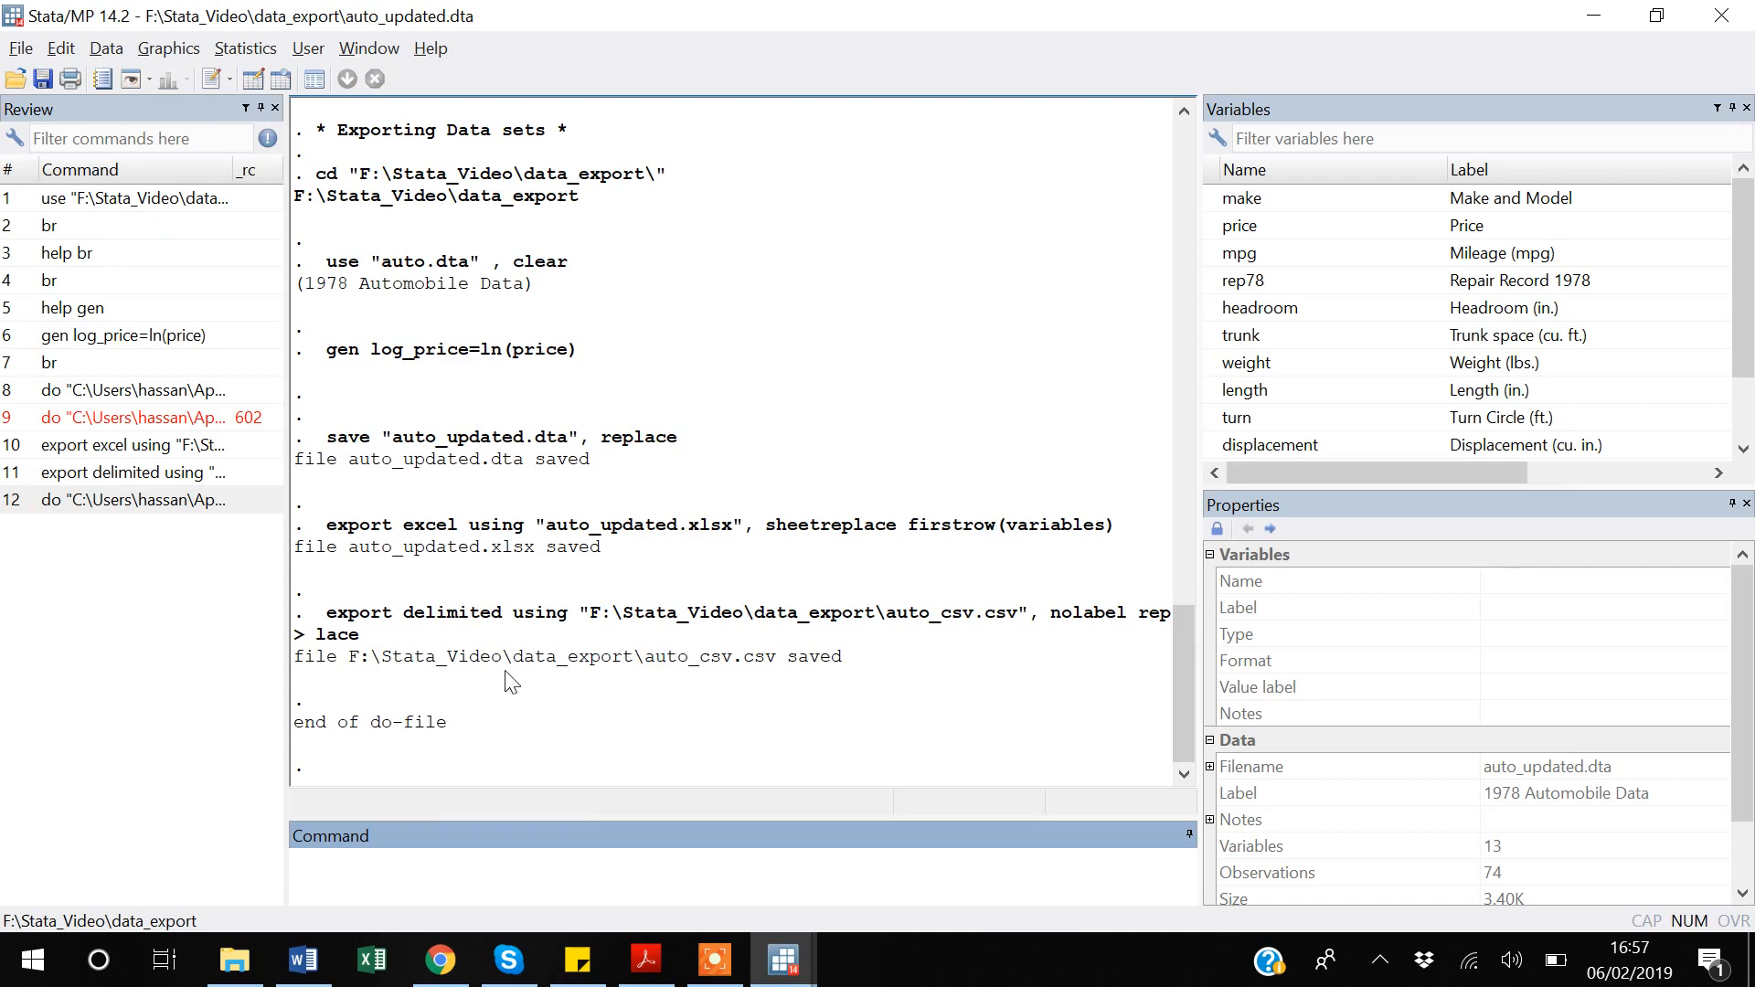
# - Return to the do-file and remove the folder path from the export delimited command, leaving only "auto_csv.csv" as the file name
pyautogui.hotkey('alt', 'Tab')
pyautogui.click(403, 574)
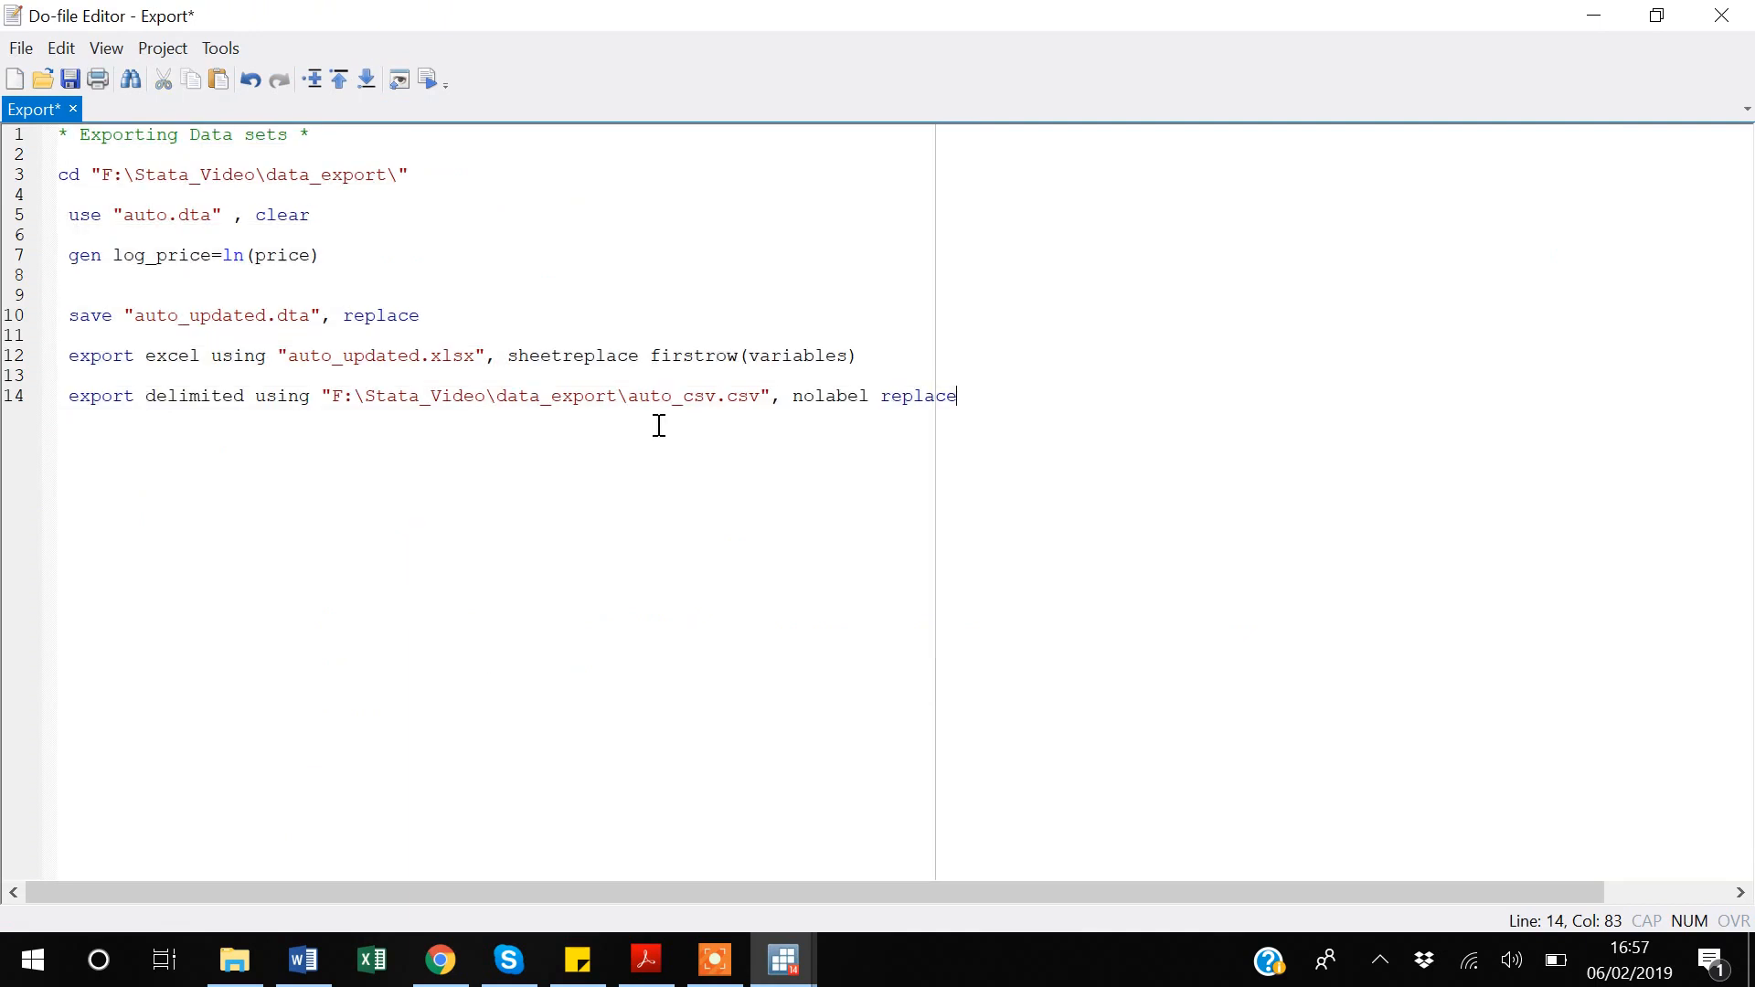
pyautogui.moveTo(630, 402); pyautogui.dragTo(335, 402)
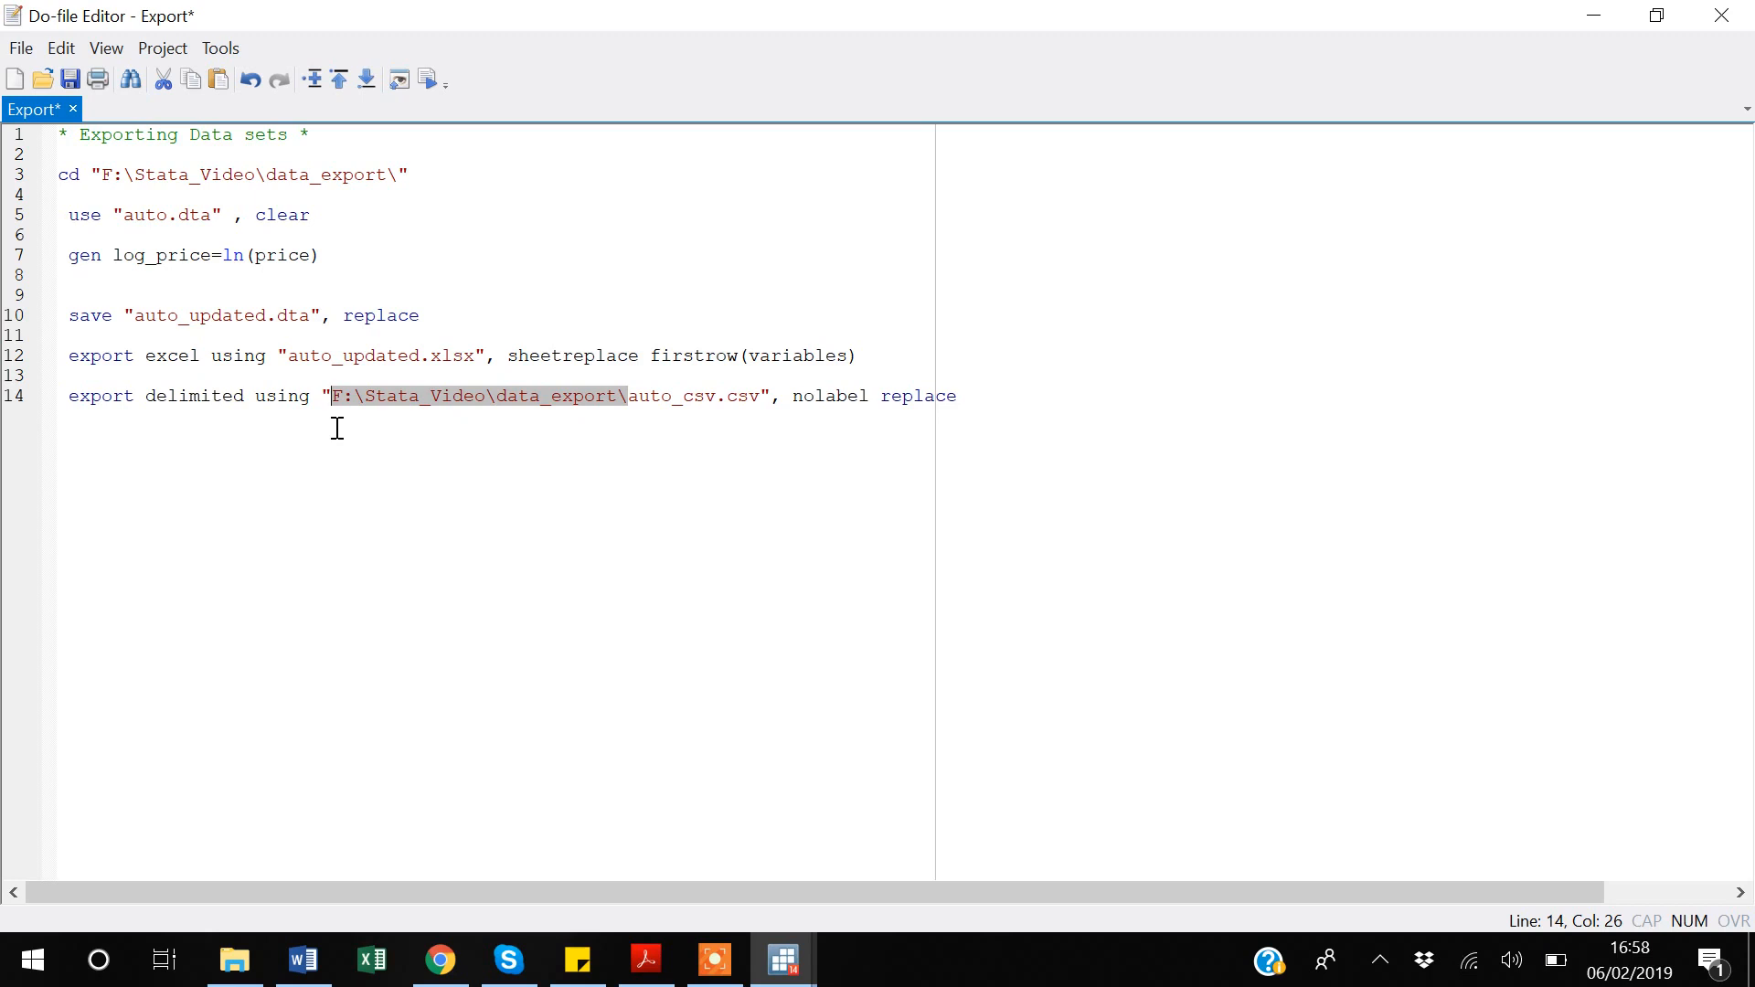
pyautogui.press('Delete')
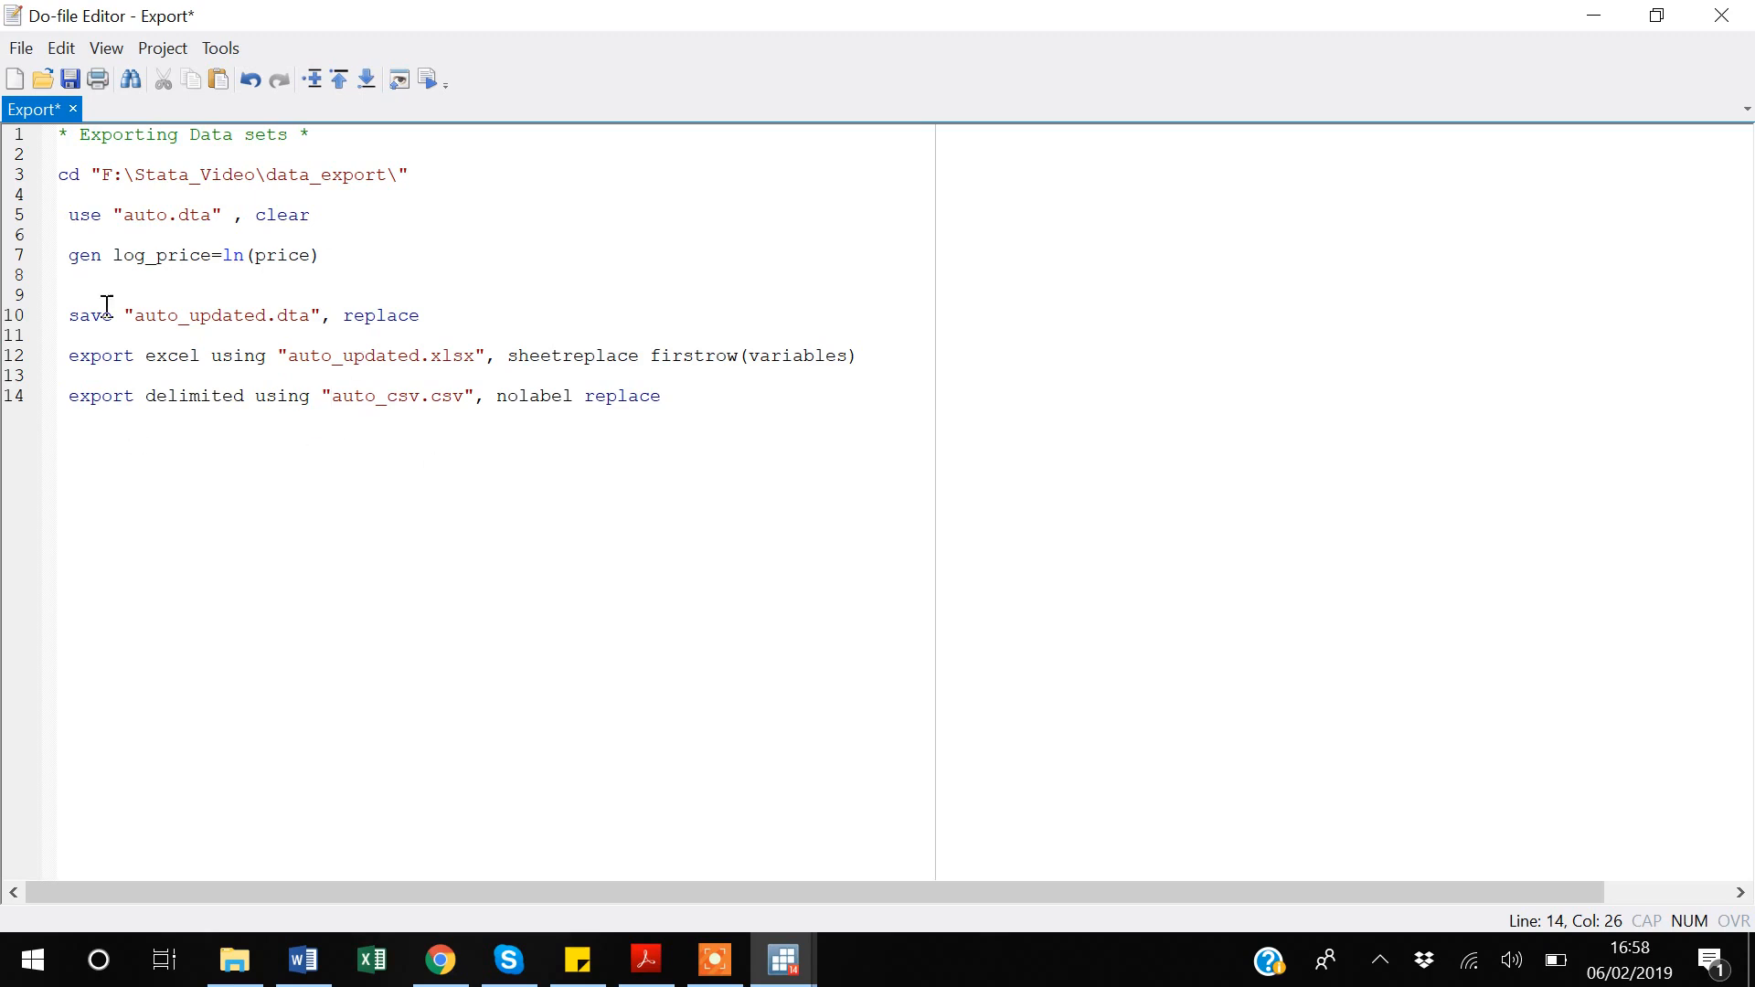
# - Add two blank lines after the export delimited command and execute the whole do-file again
pyautogui.press('End')
pyautogui.press('Return')
pyautogui.press('Return')
pyautogui.hotkey('ctrl', 'a')
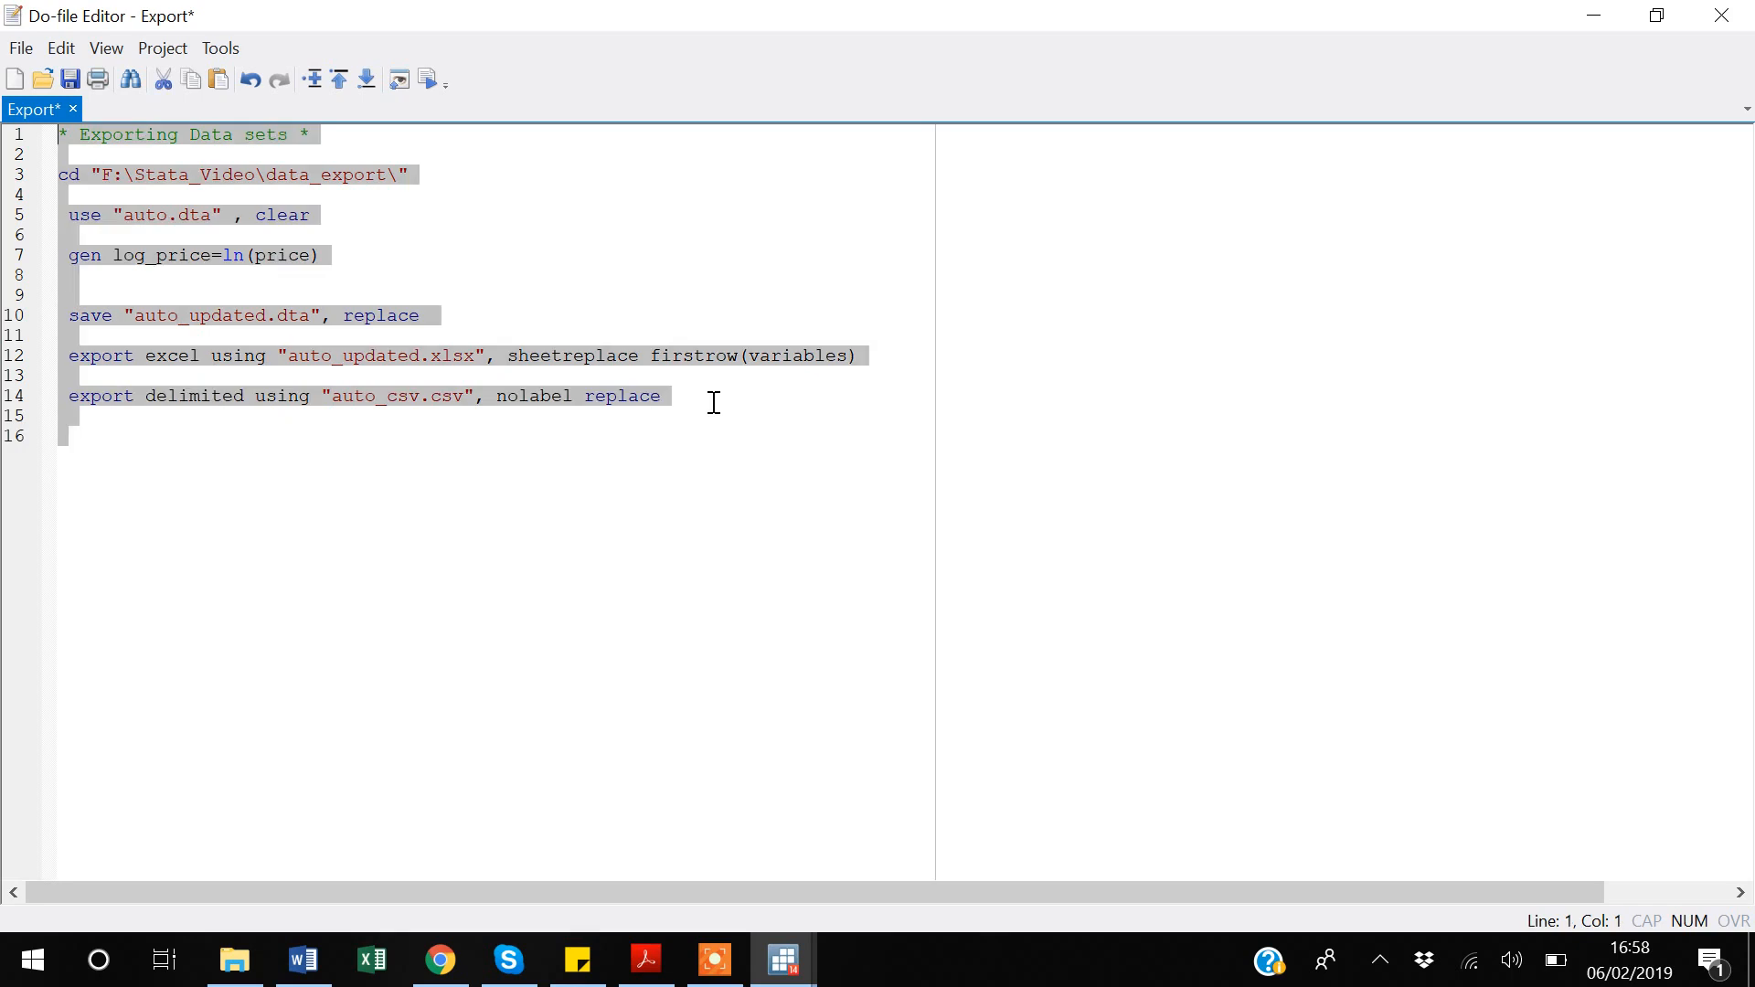
pyautogui.hotkey('ctrl', 'd')
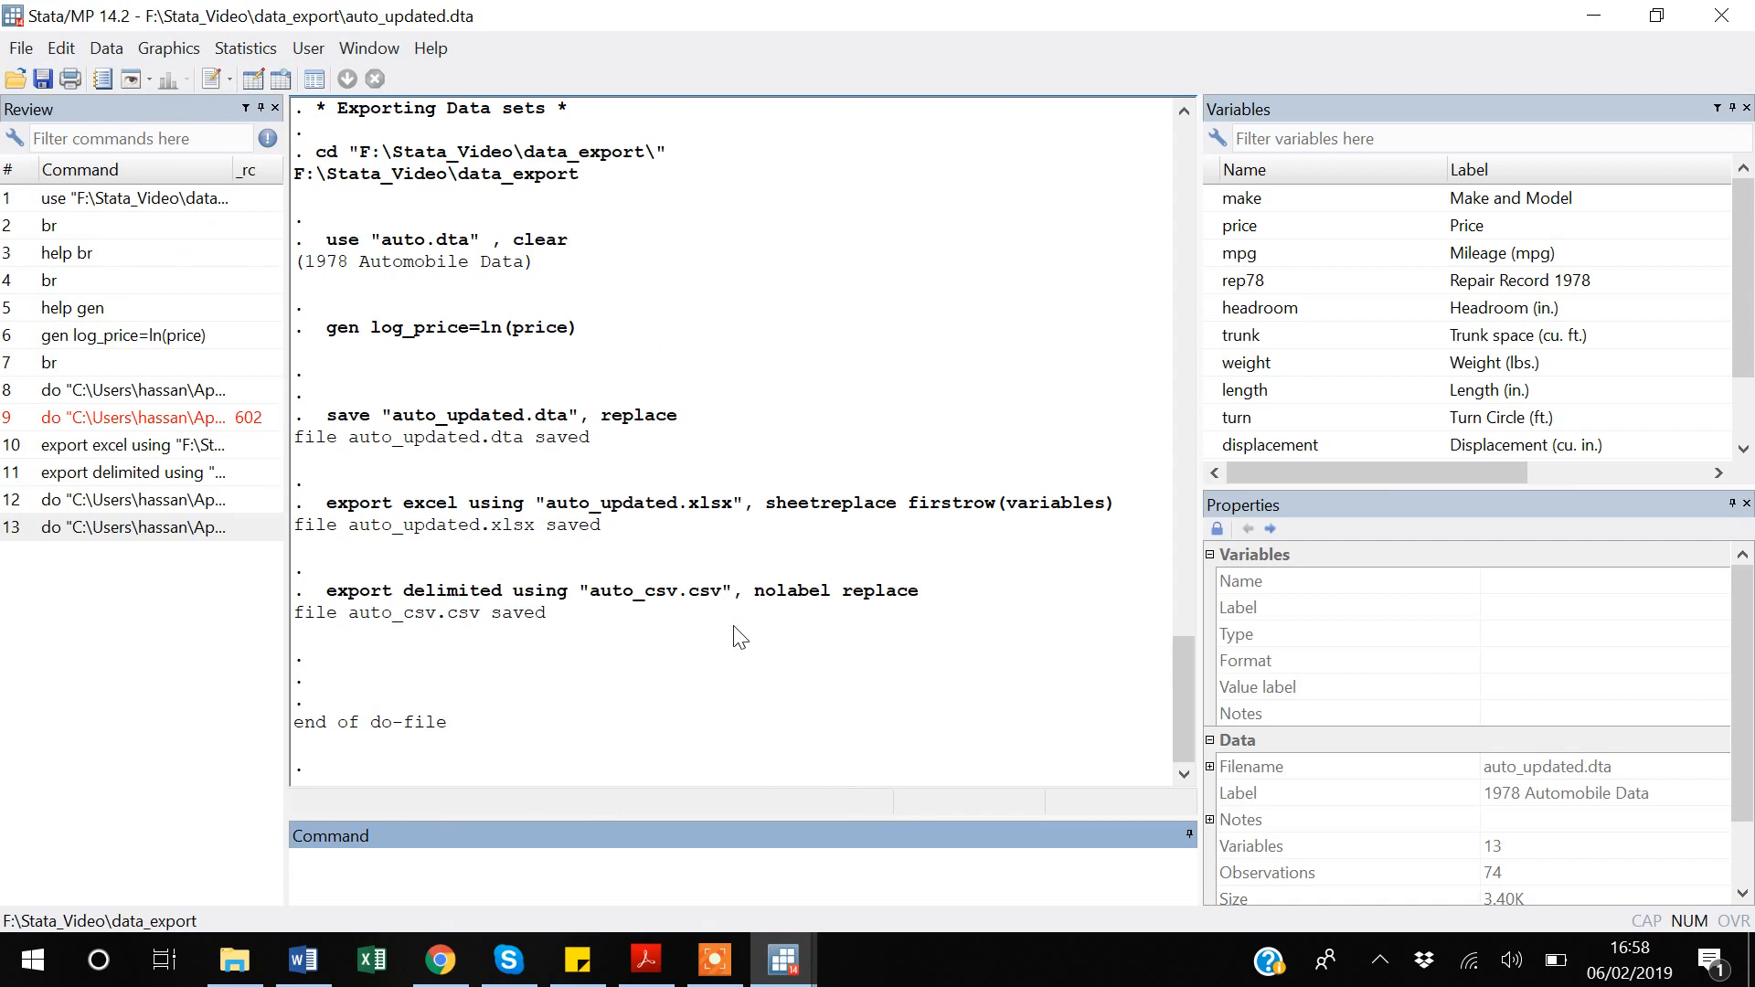
# - Open auto_csv from the data_export folder in Excel and autofit the width of all columns
pyautogui.click(235, 959)
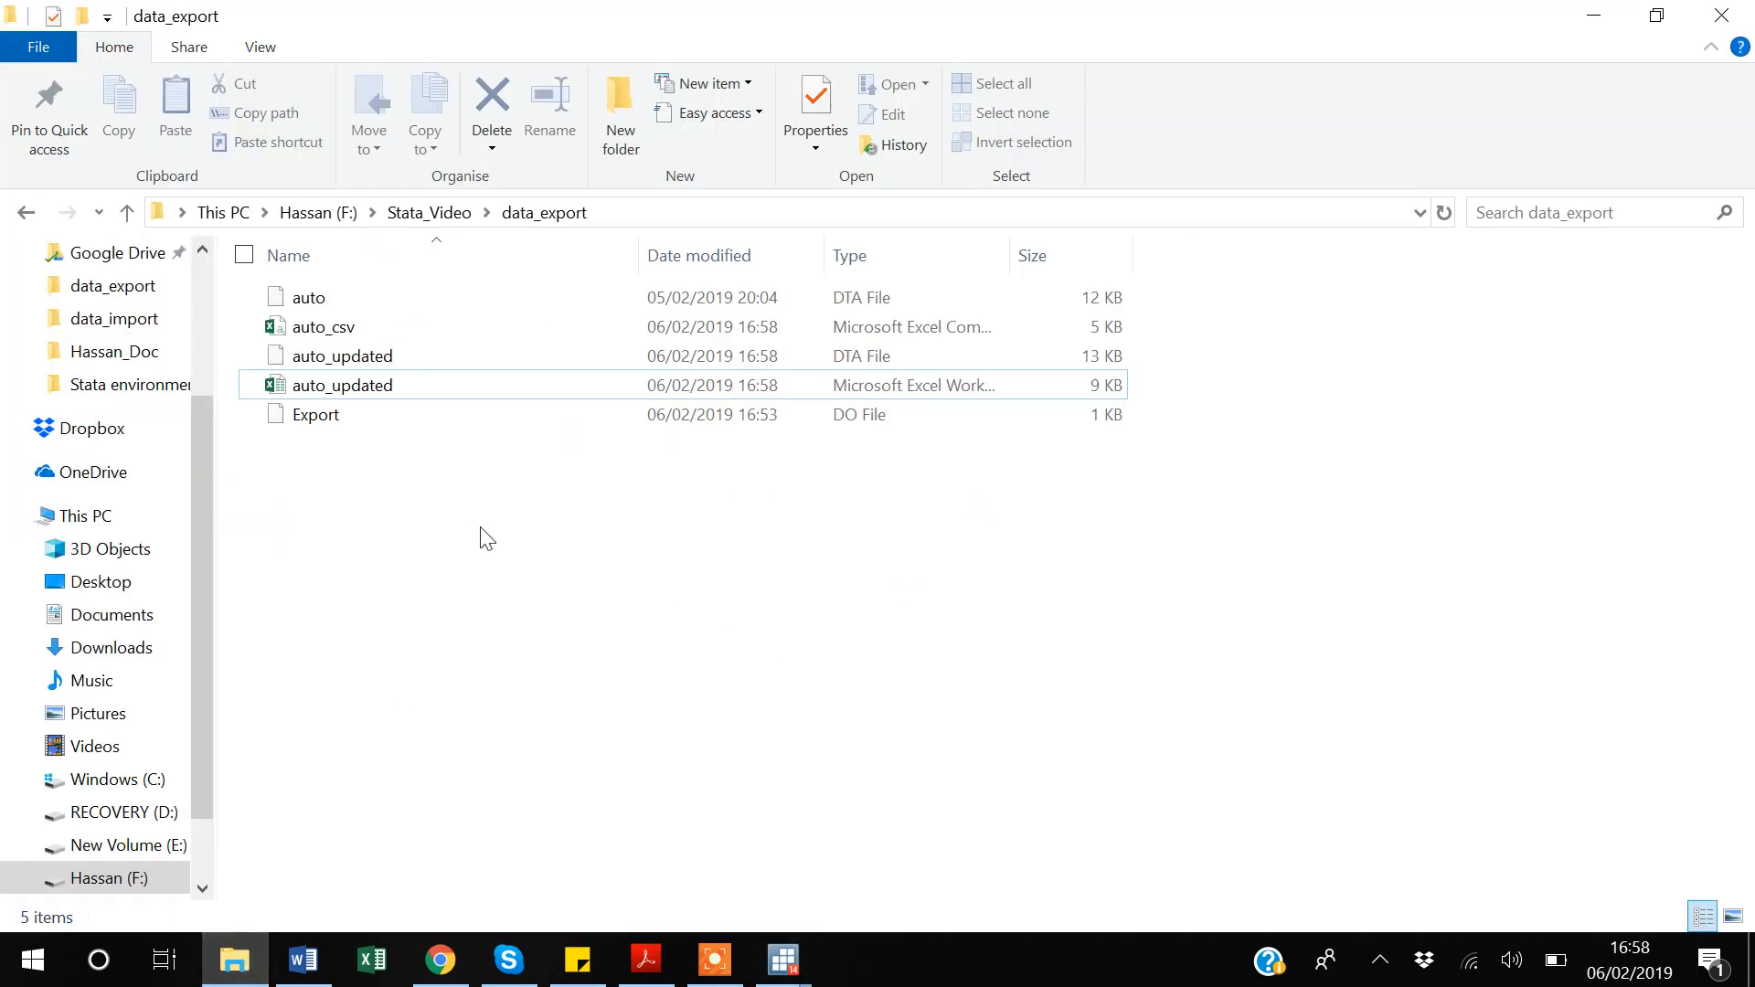
pyautogui.click(322, 340)
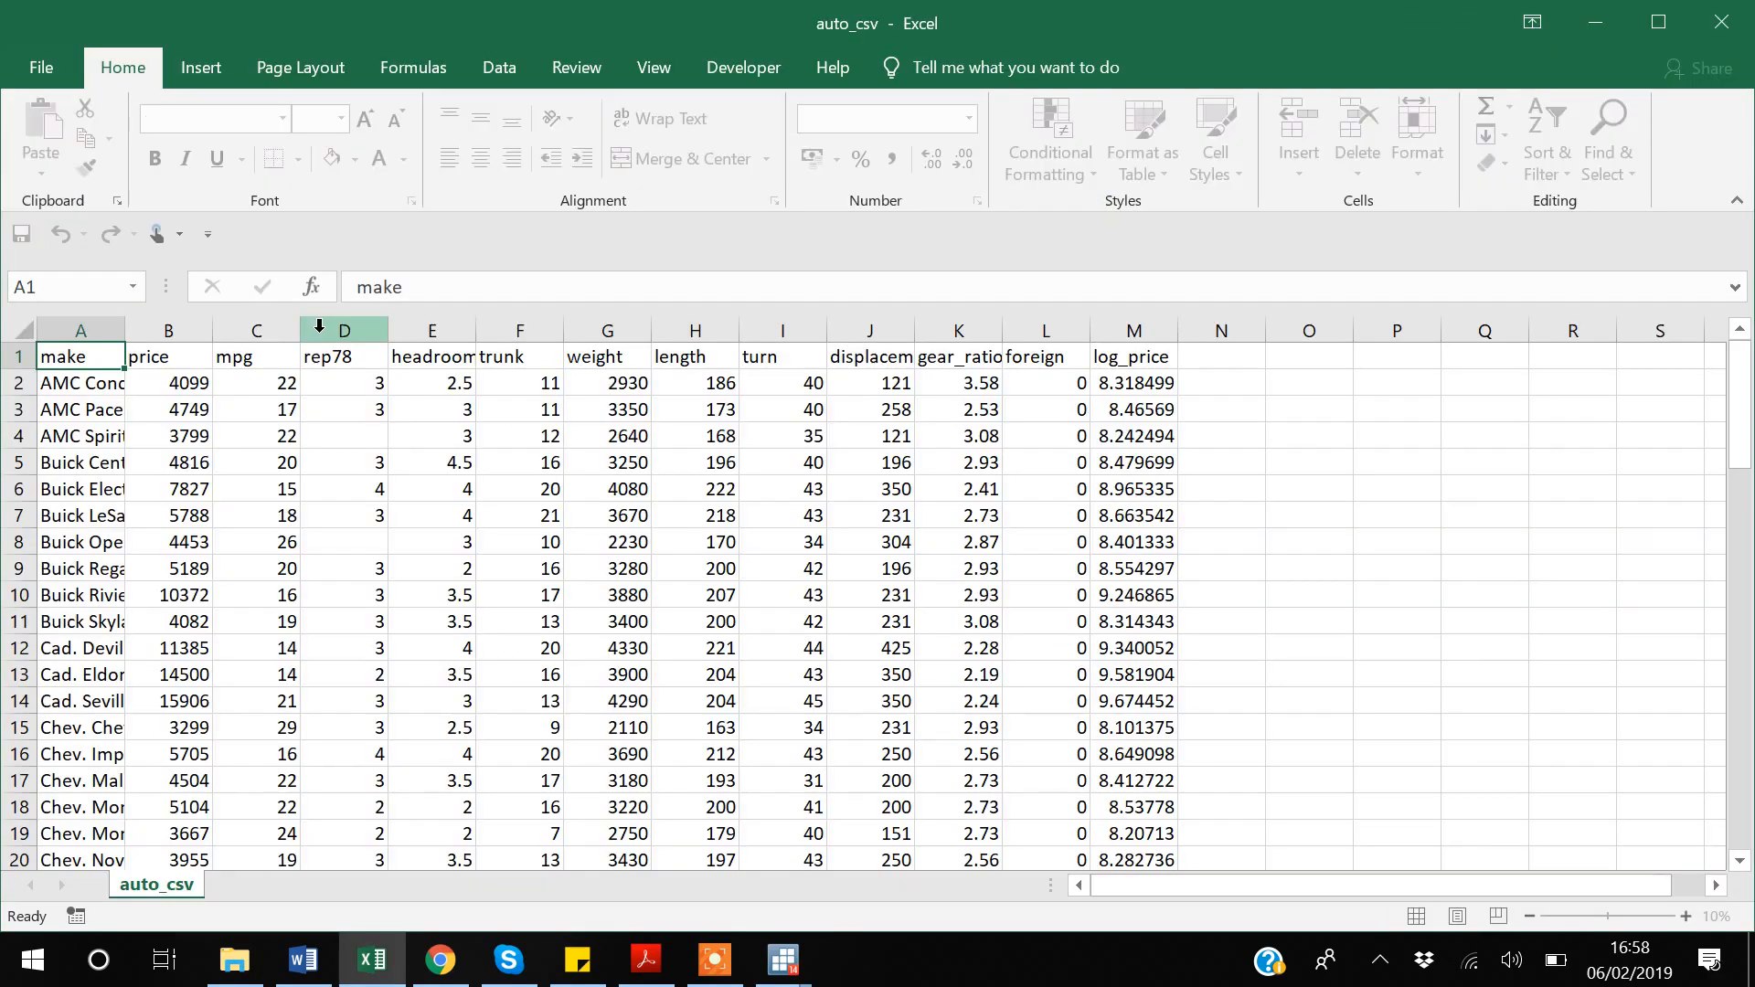
pyautogui.click(19, 329)
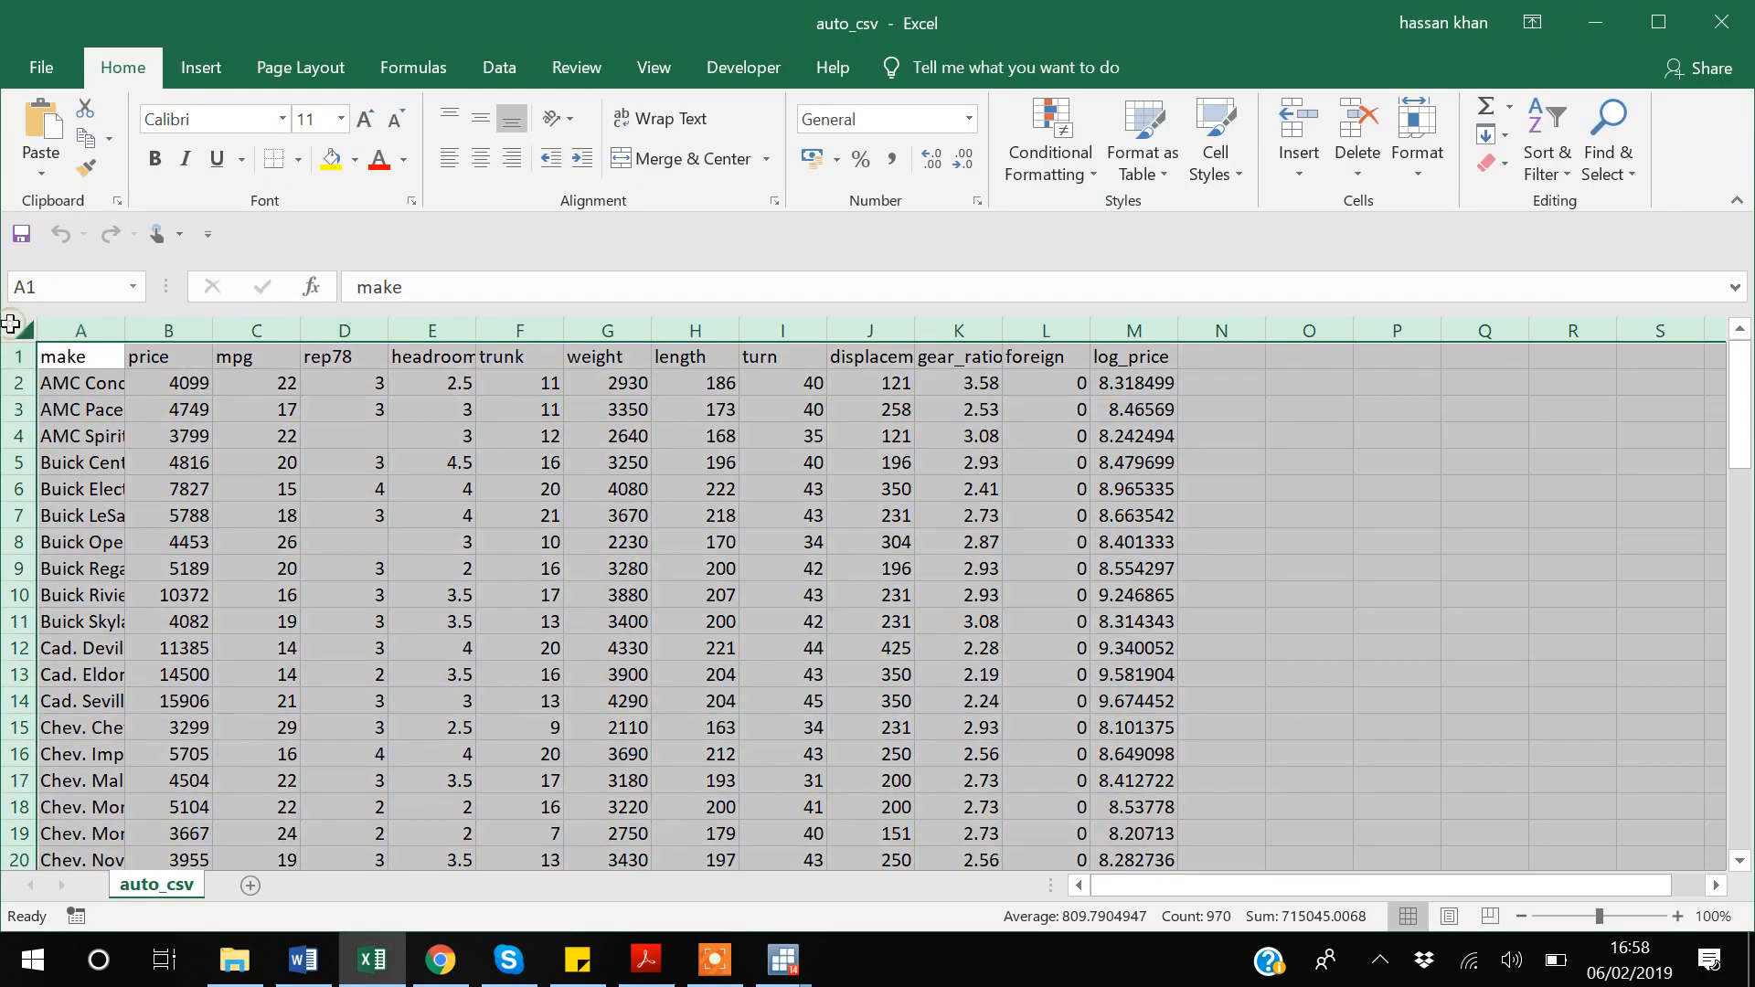
pyautogui.doubleClick(125, 331)
pyautogui.click(707, 462)
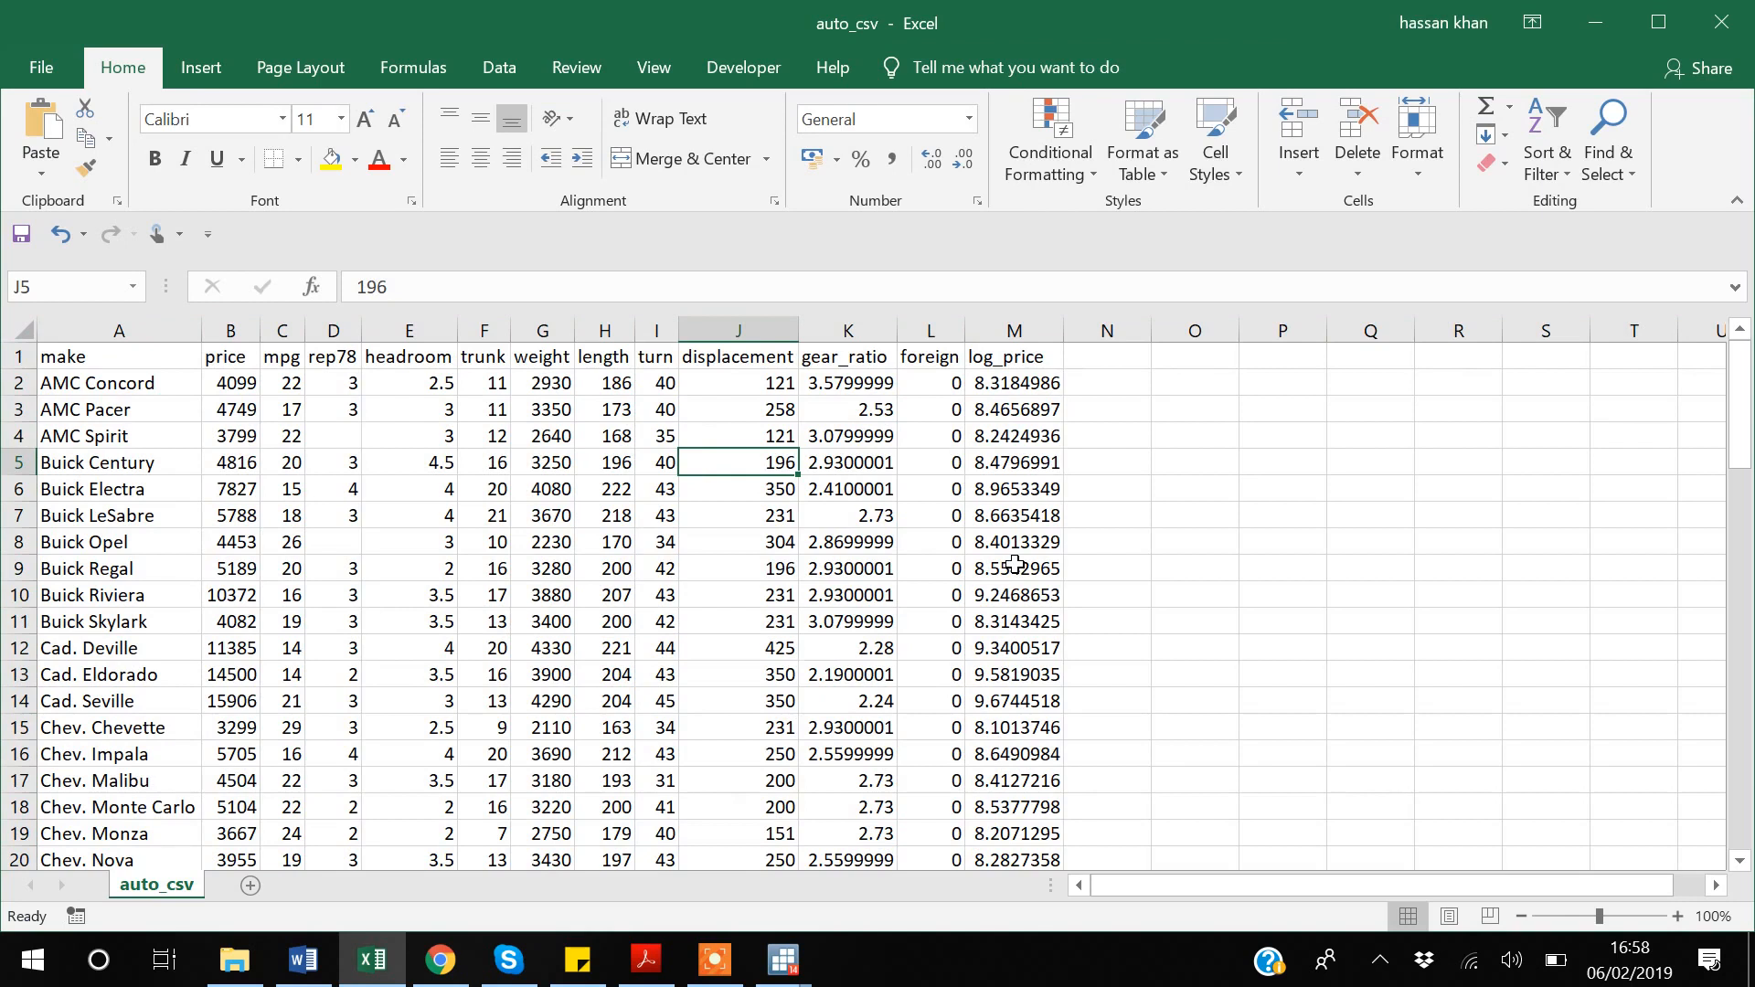
# - Inspect the foreign column in auto_csv, check the export delimited command in Stata's results, and return to Excel
pyautogui.click(939, 383)
pyautogui.click(929, 335)
pyautogui.click(930, 355)
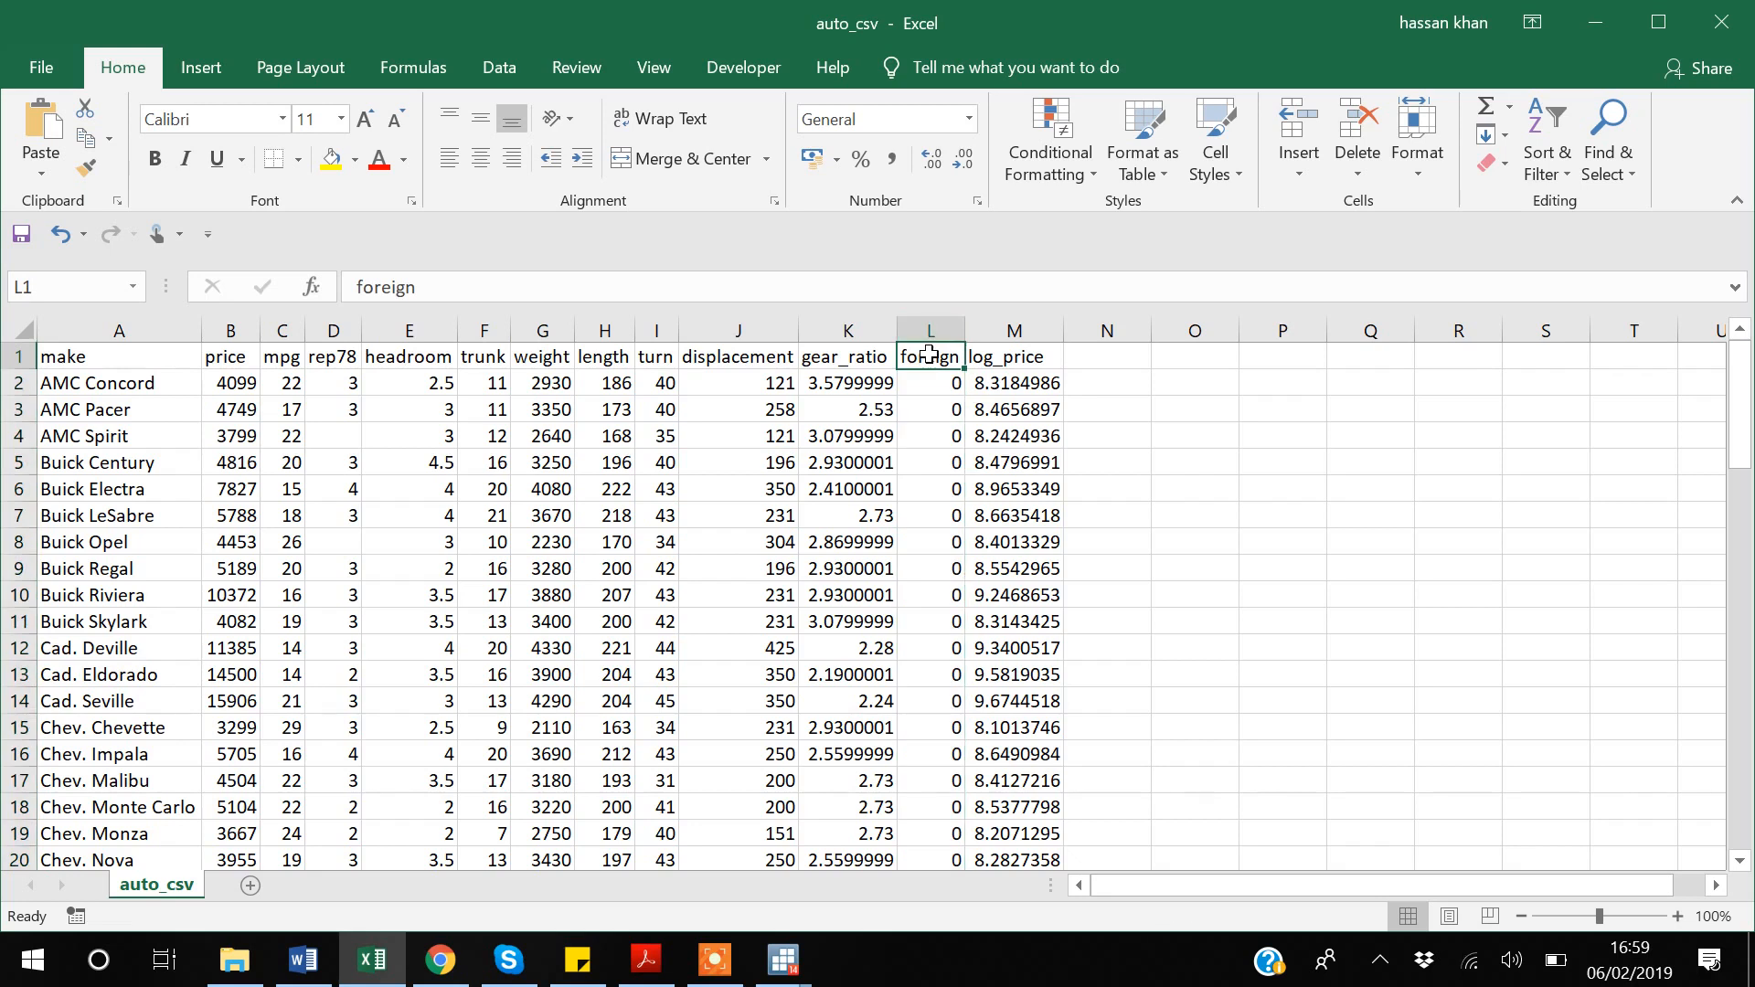
pyautogui.hotkey('alt', 'Tab')
pyautogui.hotkey('alt', 'Tab')
pyautogui.moveTo(793, 960)
pyautogui.click(677, 870)
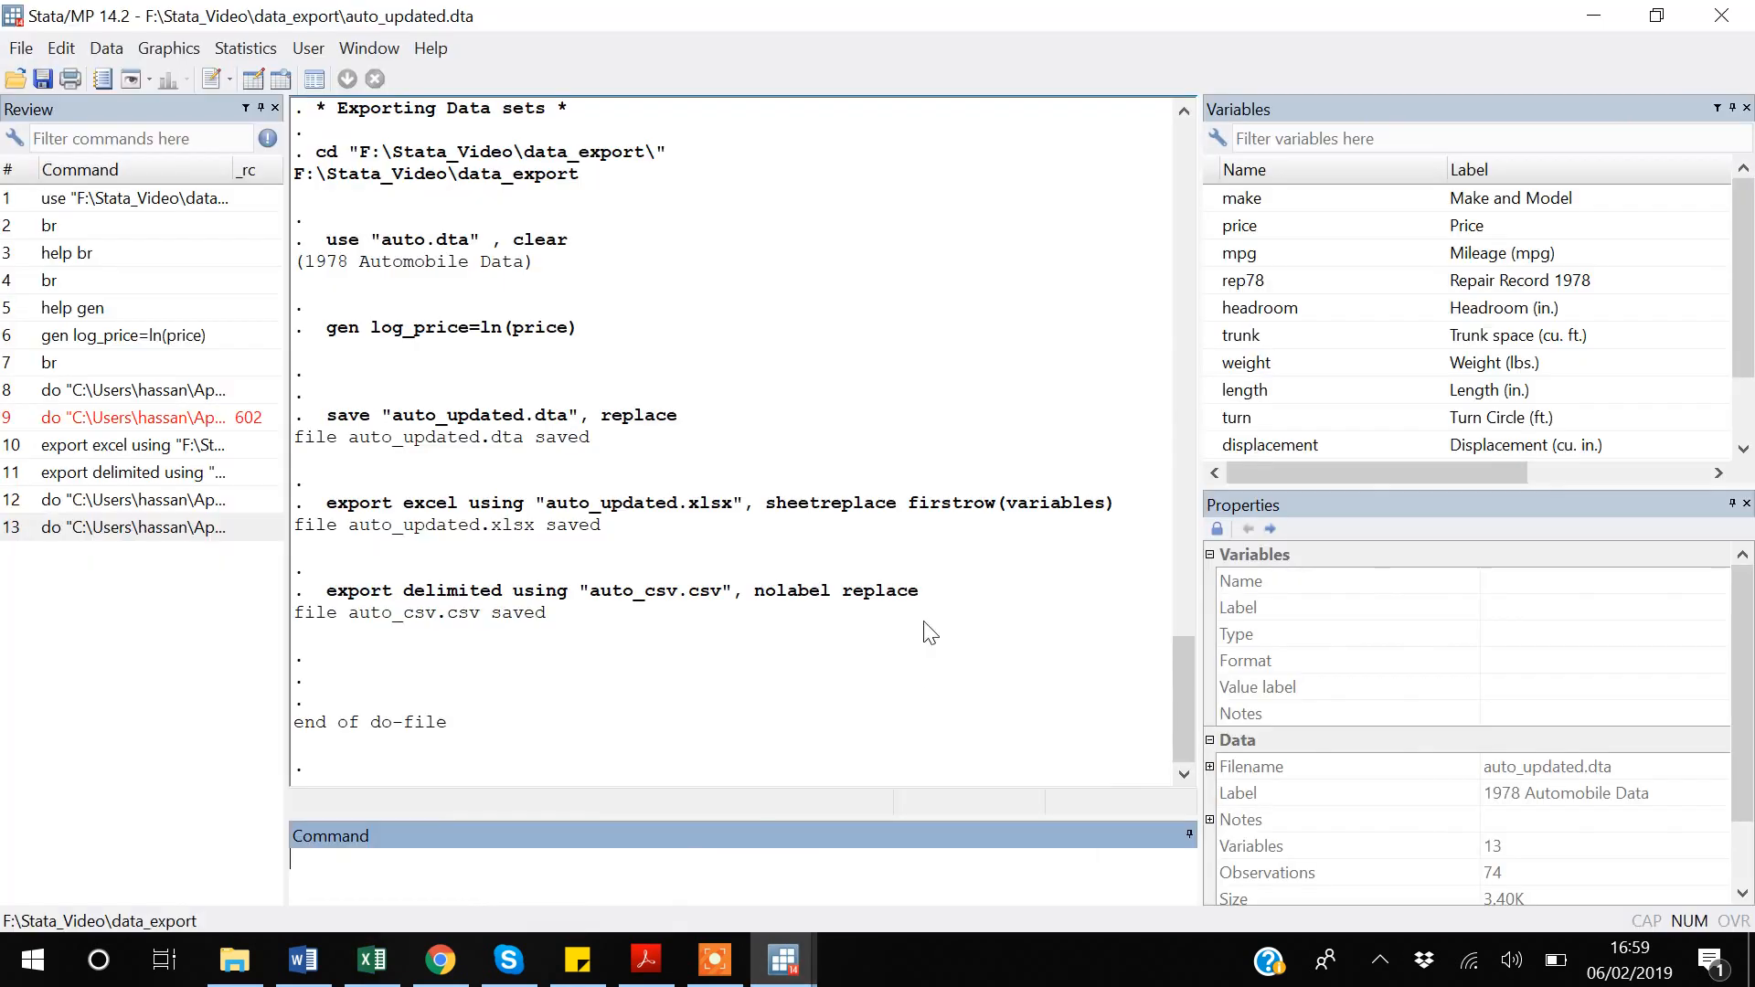
pyautogui.hotkey('alt', 'Tab')
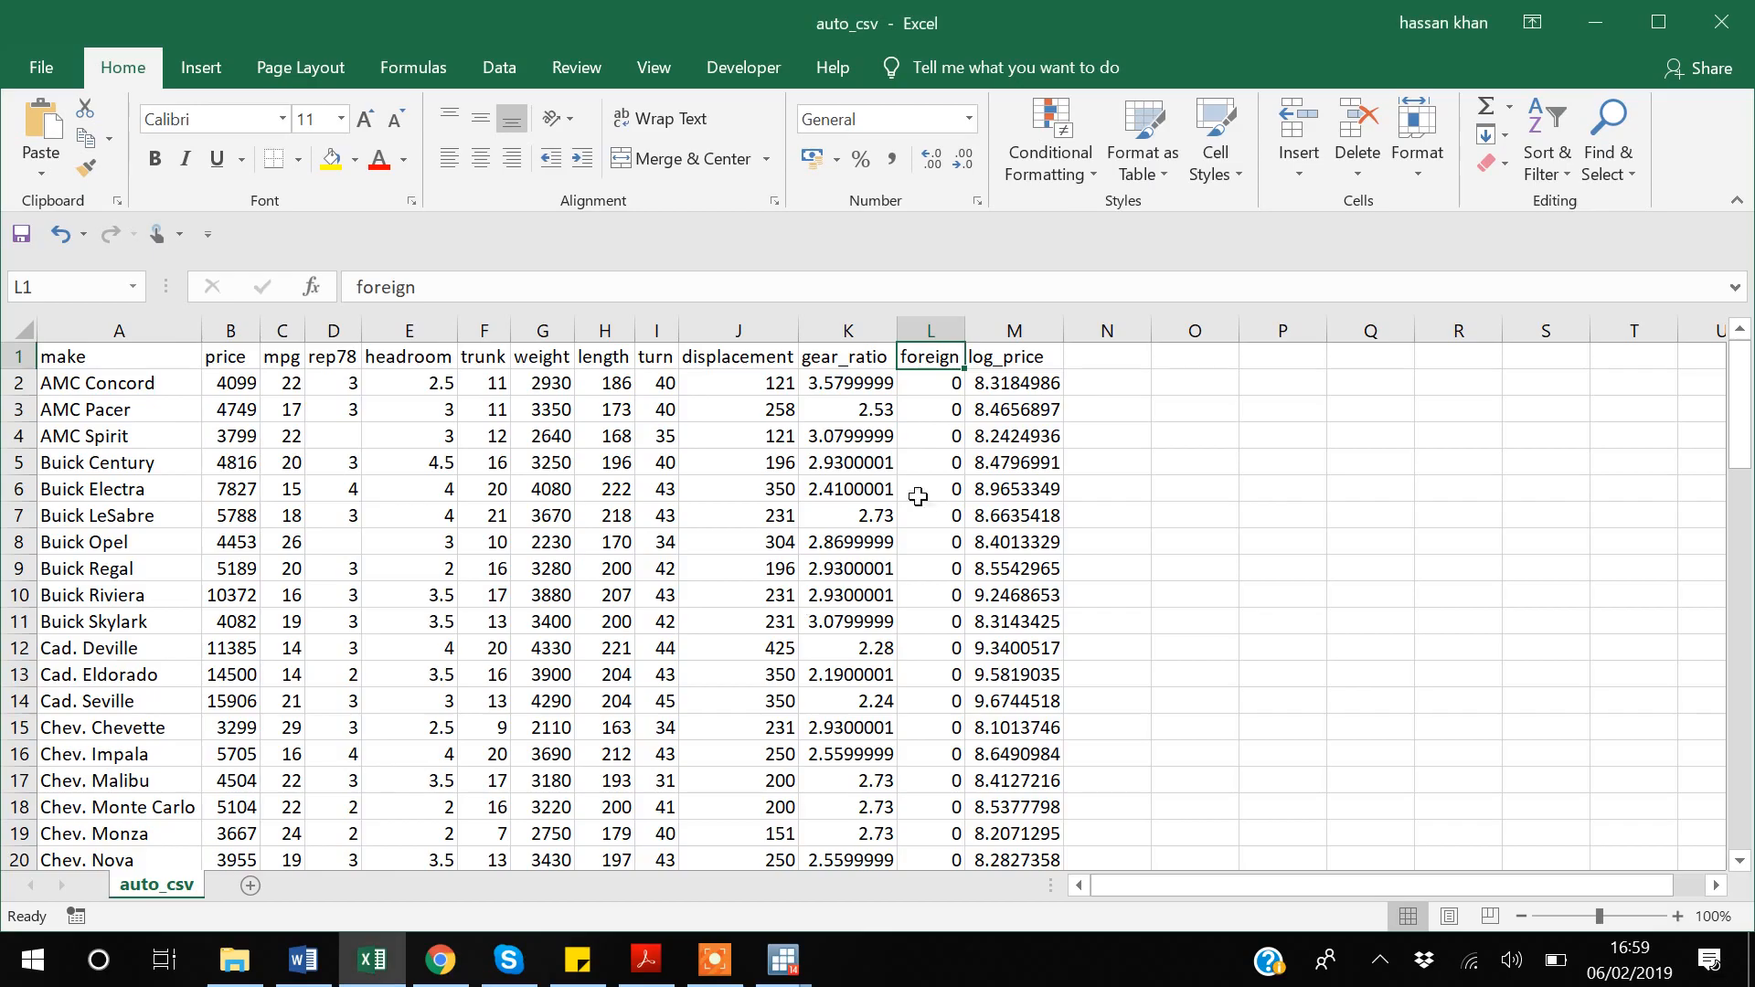
# - Examine the values of the foreign column from its first data row down to the last row and back to the header
pyautogui.click(930, 385)
pyautogui.press('Down')
pyautogui.press('Down')
pyautogui.press('Down')
pyautogui.press('Down')
pyautogui.press('Down')
pyautogui.press('Up')
pyautogui.press('Up')
pyautogui.press('Up')
pyautogui.press('Up')
pyautogui.press('Up')
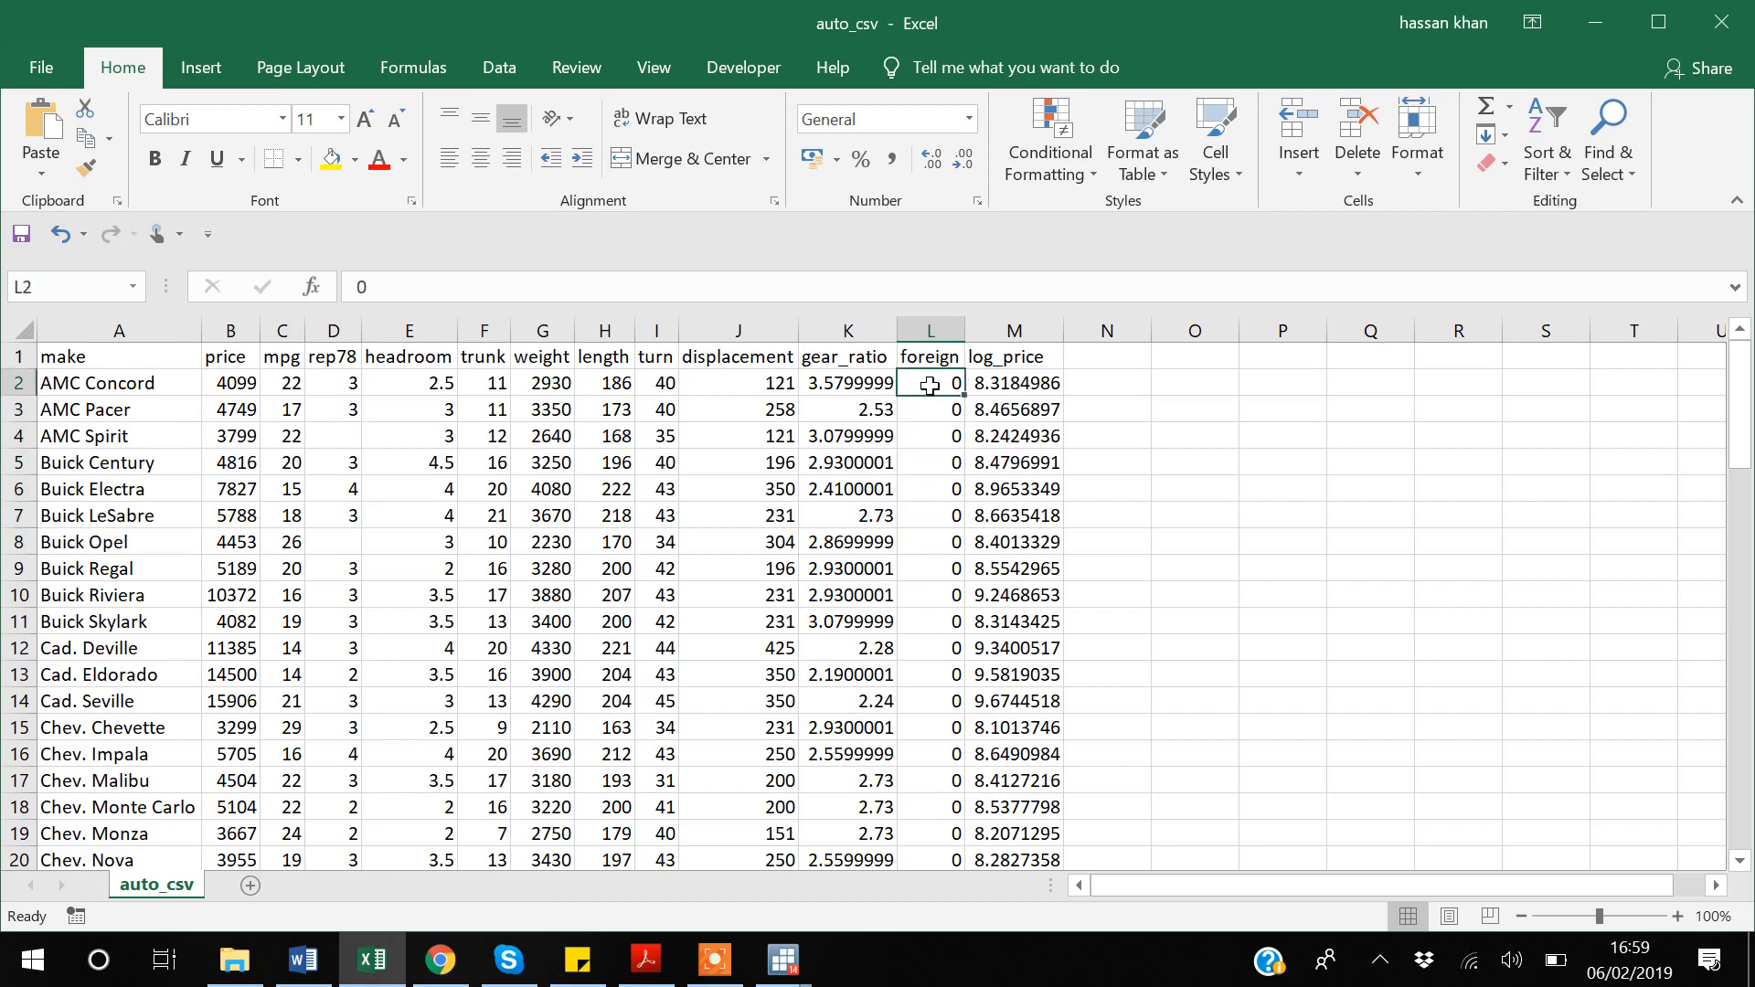
pyautogui.hotkey('ctrl', 'Down')
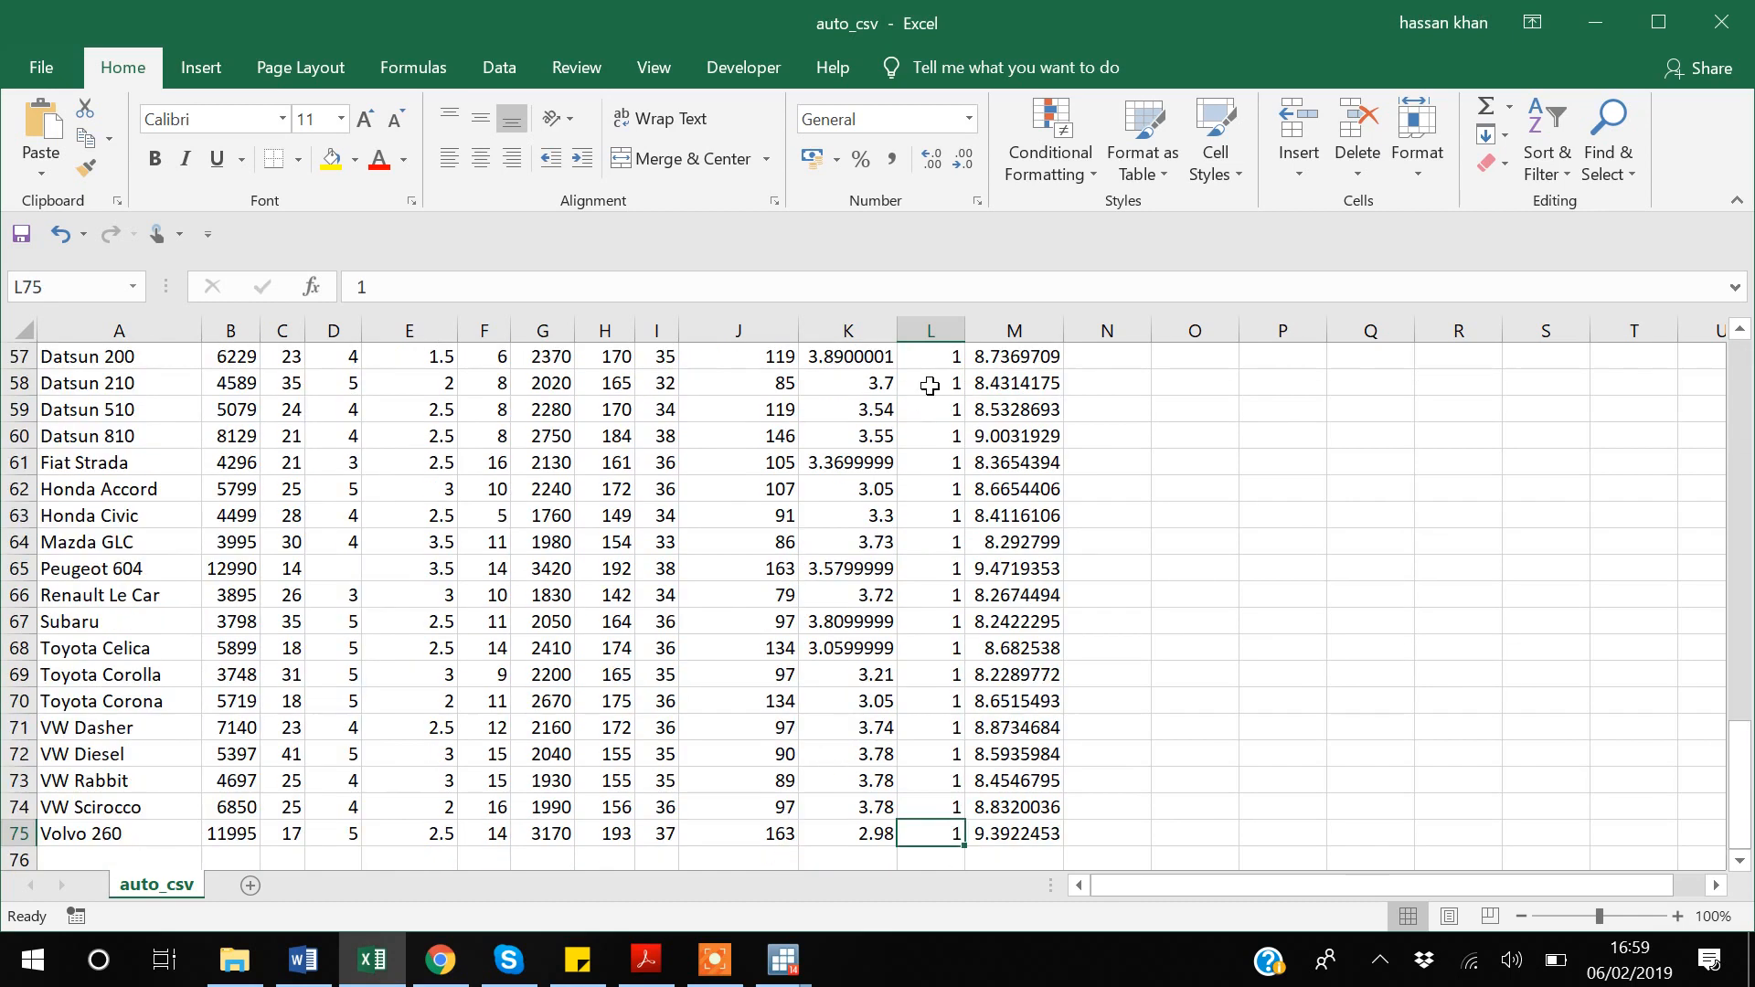
pyautogui.hotkey('ctrl', 'Up')
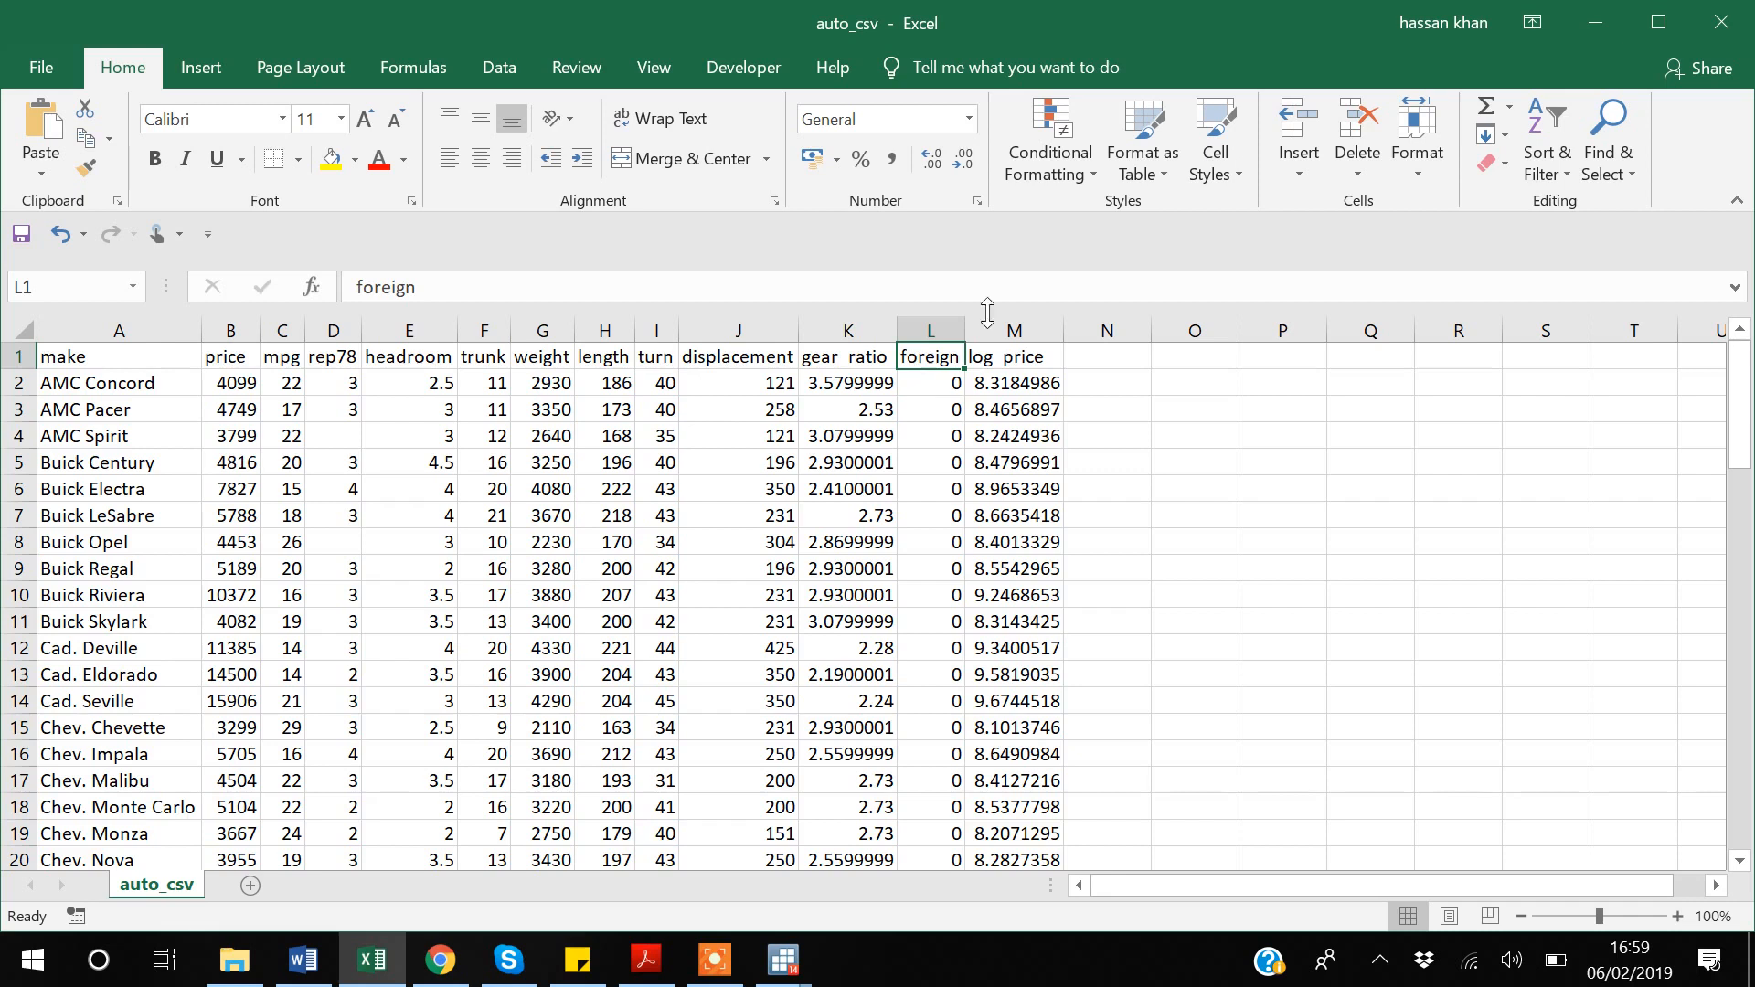
# - Close auto_csv without saving changes, switch to Stata's Do-file Editor and clear the selection in the Export do-file
pyautogui.click(1724, 24)
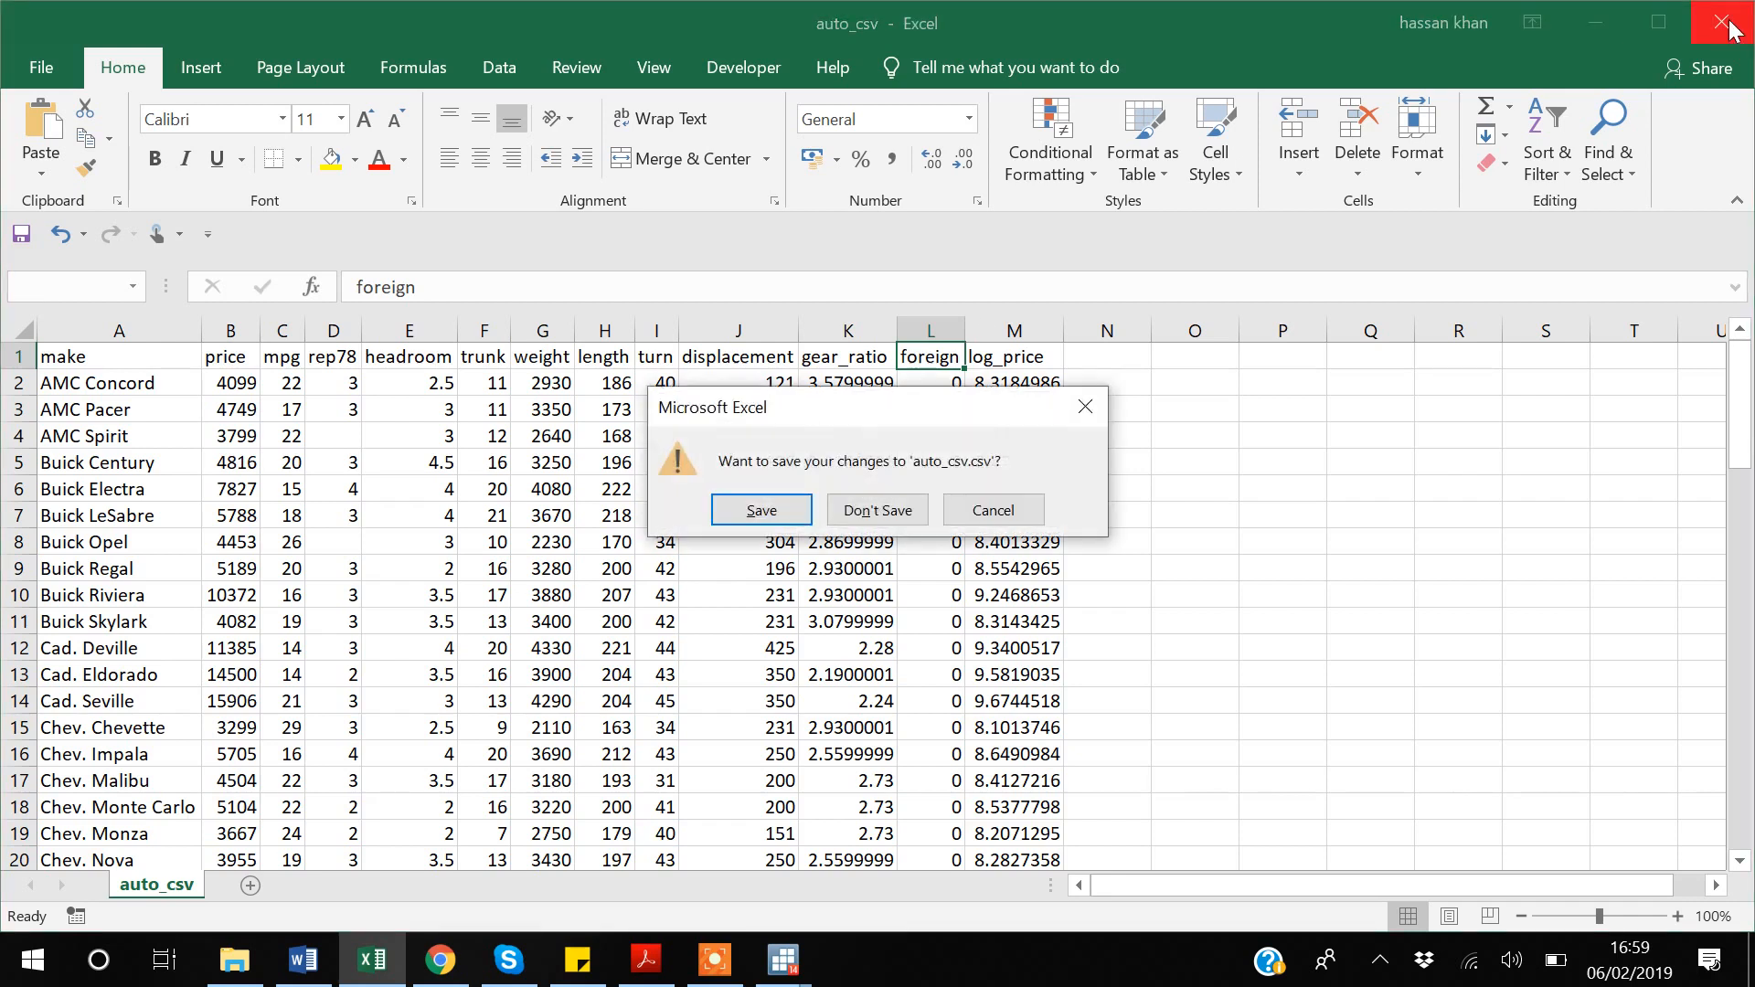
pyautogui.click(884, 516)
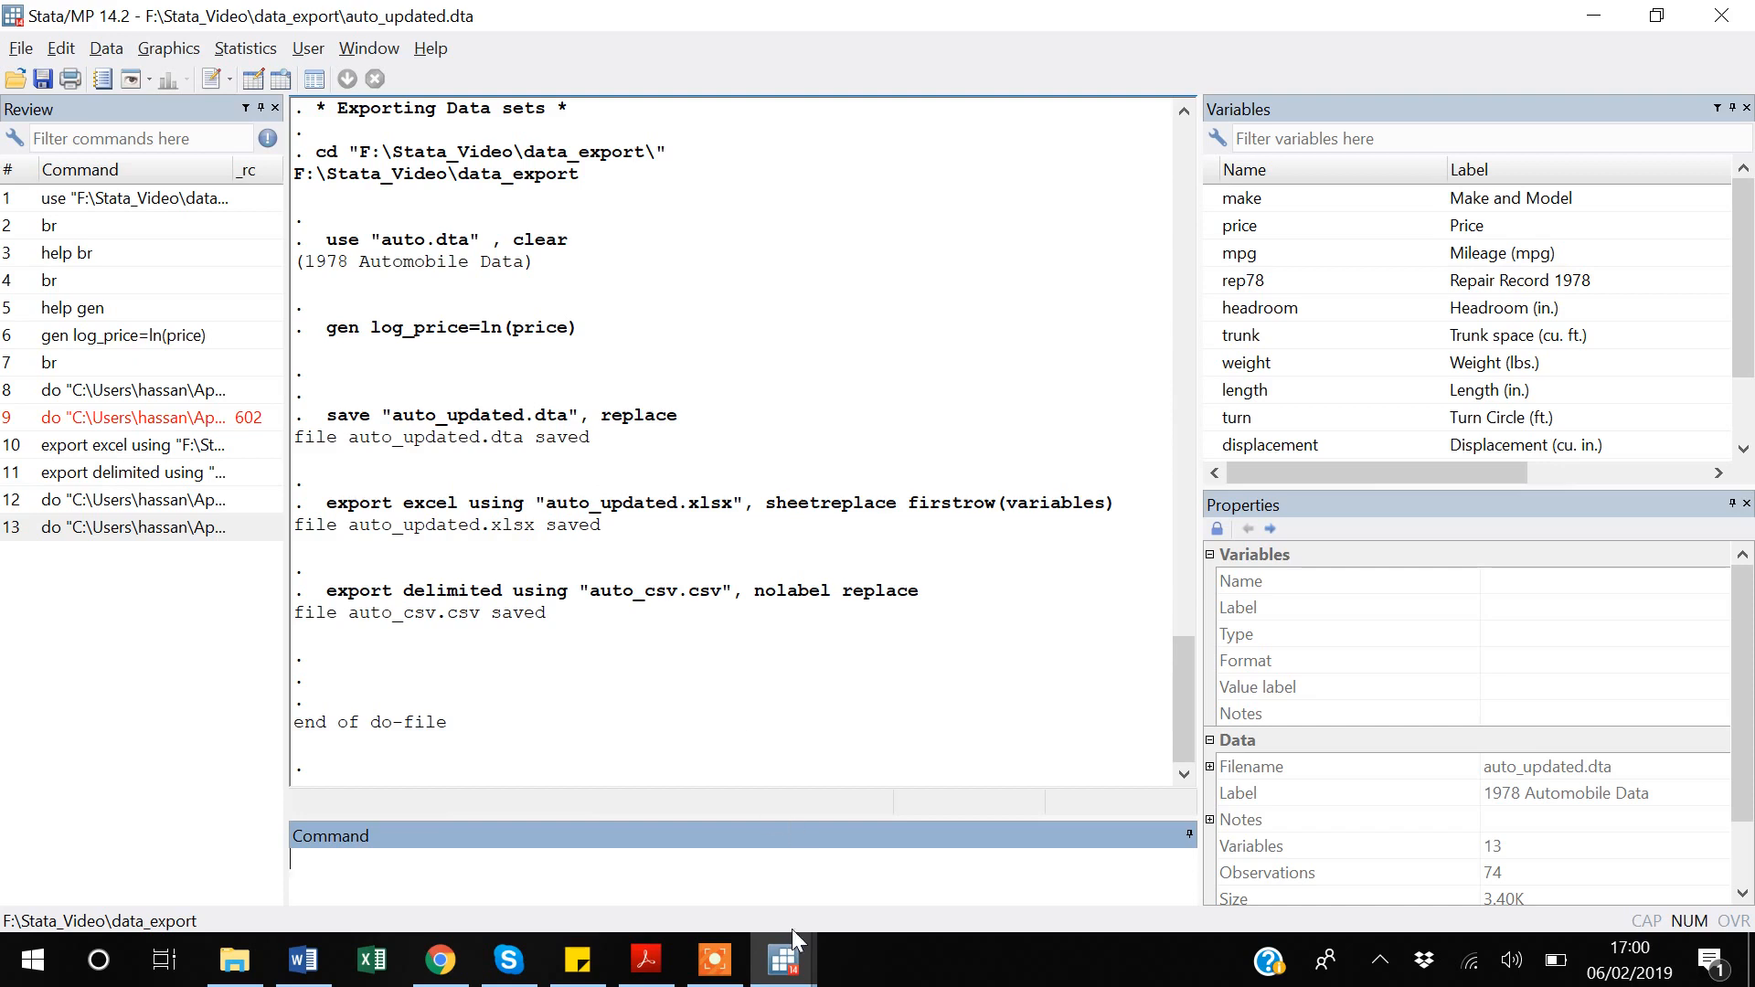
pyautogui.click(778, 976)
pyautogui.click(897, 856)
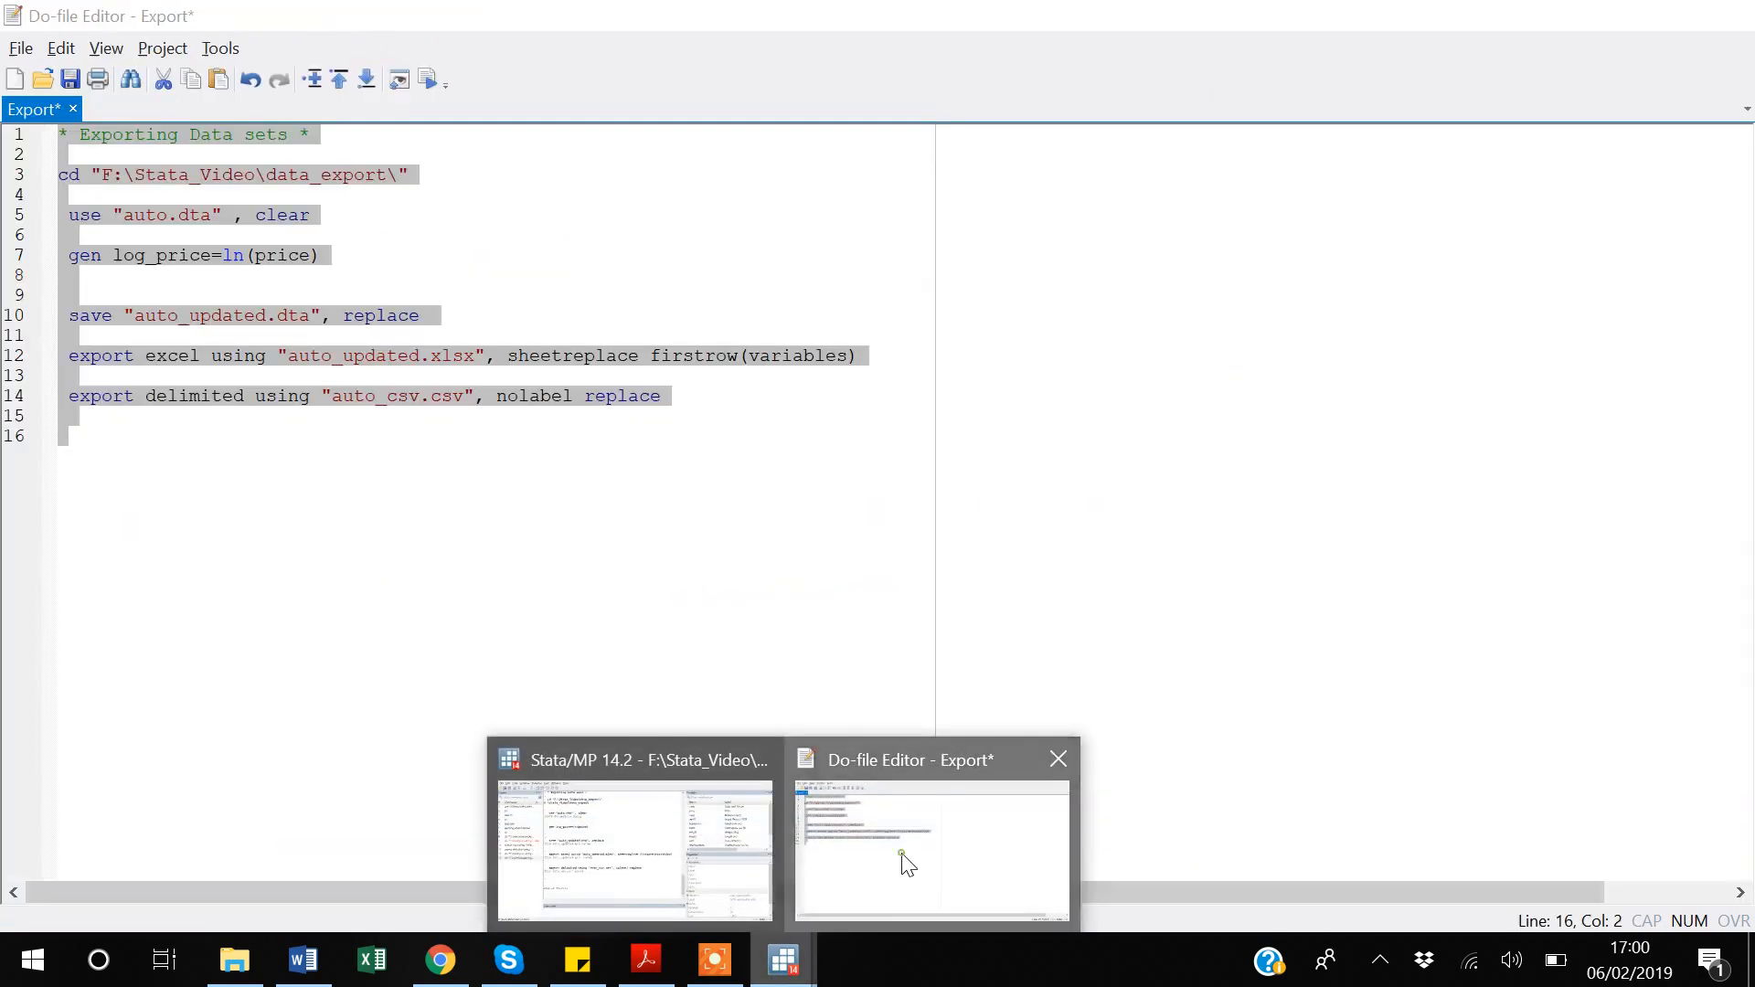
pyautogui.click(180, 458)
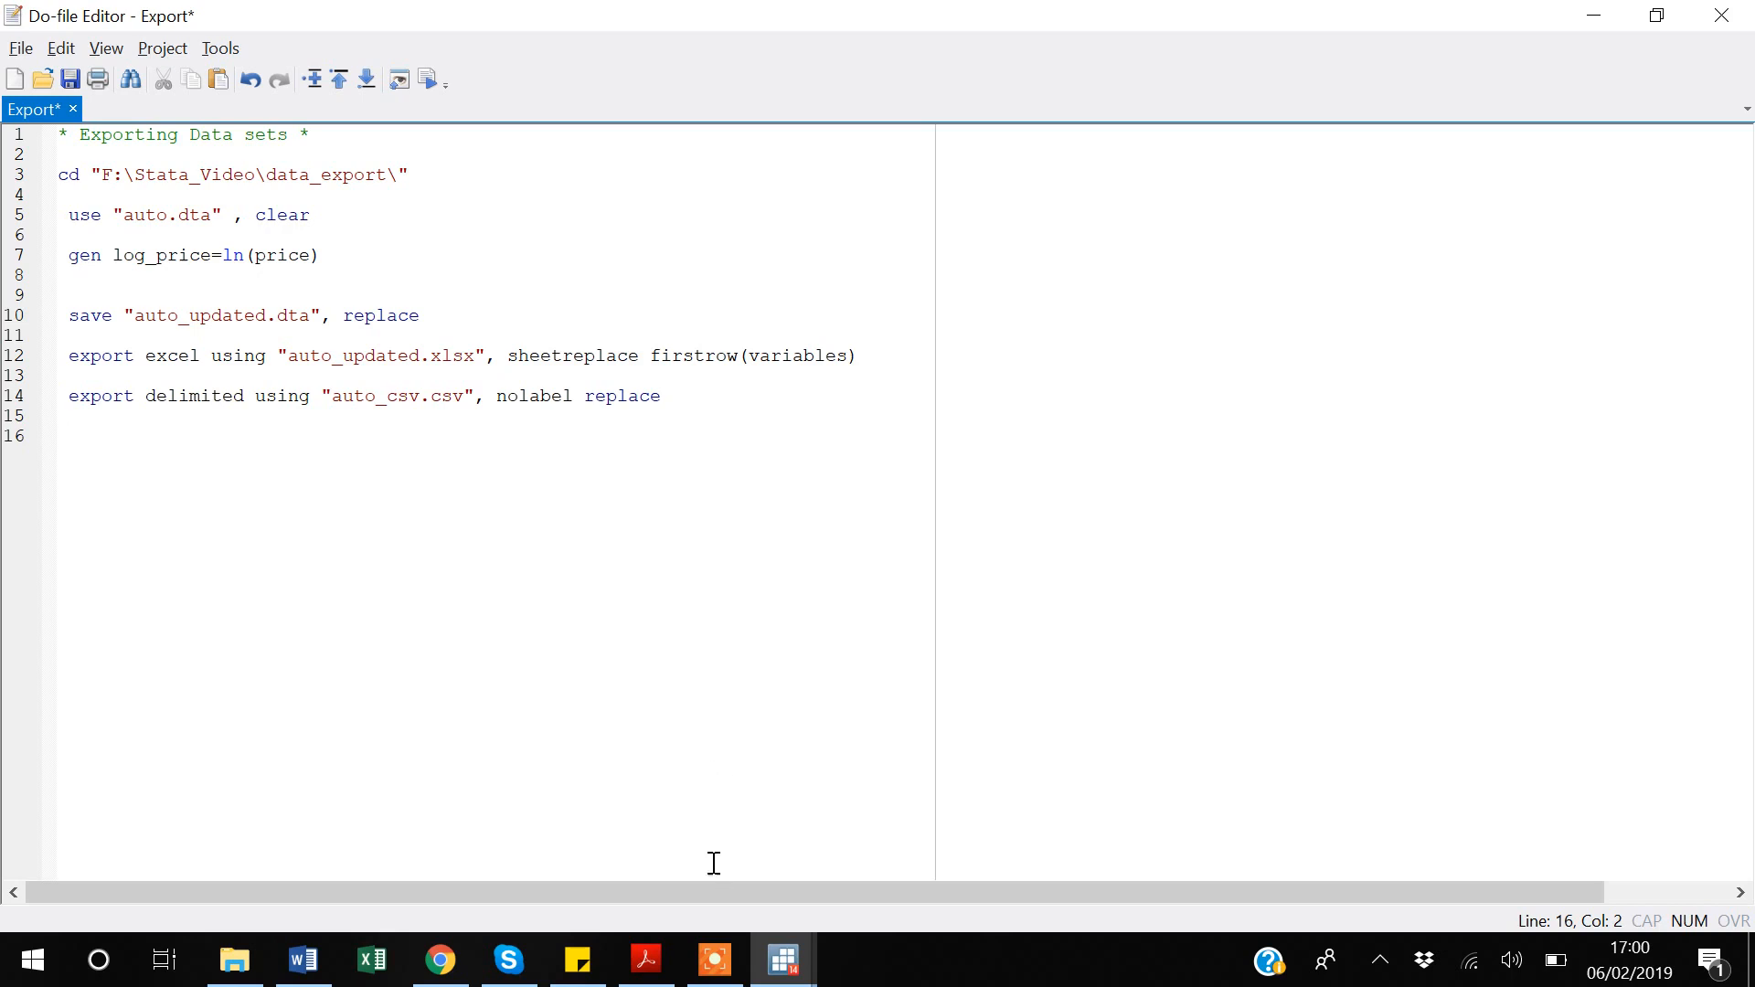
pyautogui.click(716, 960)
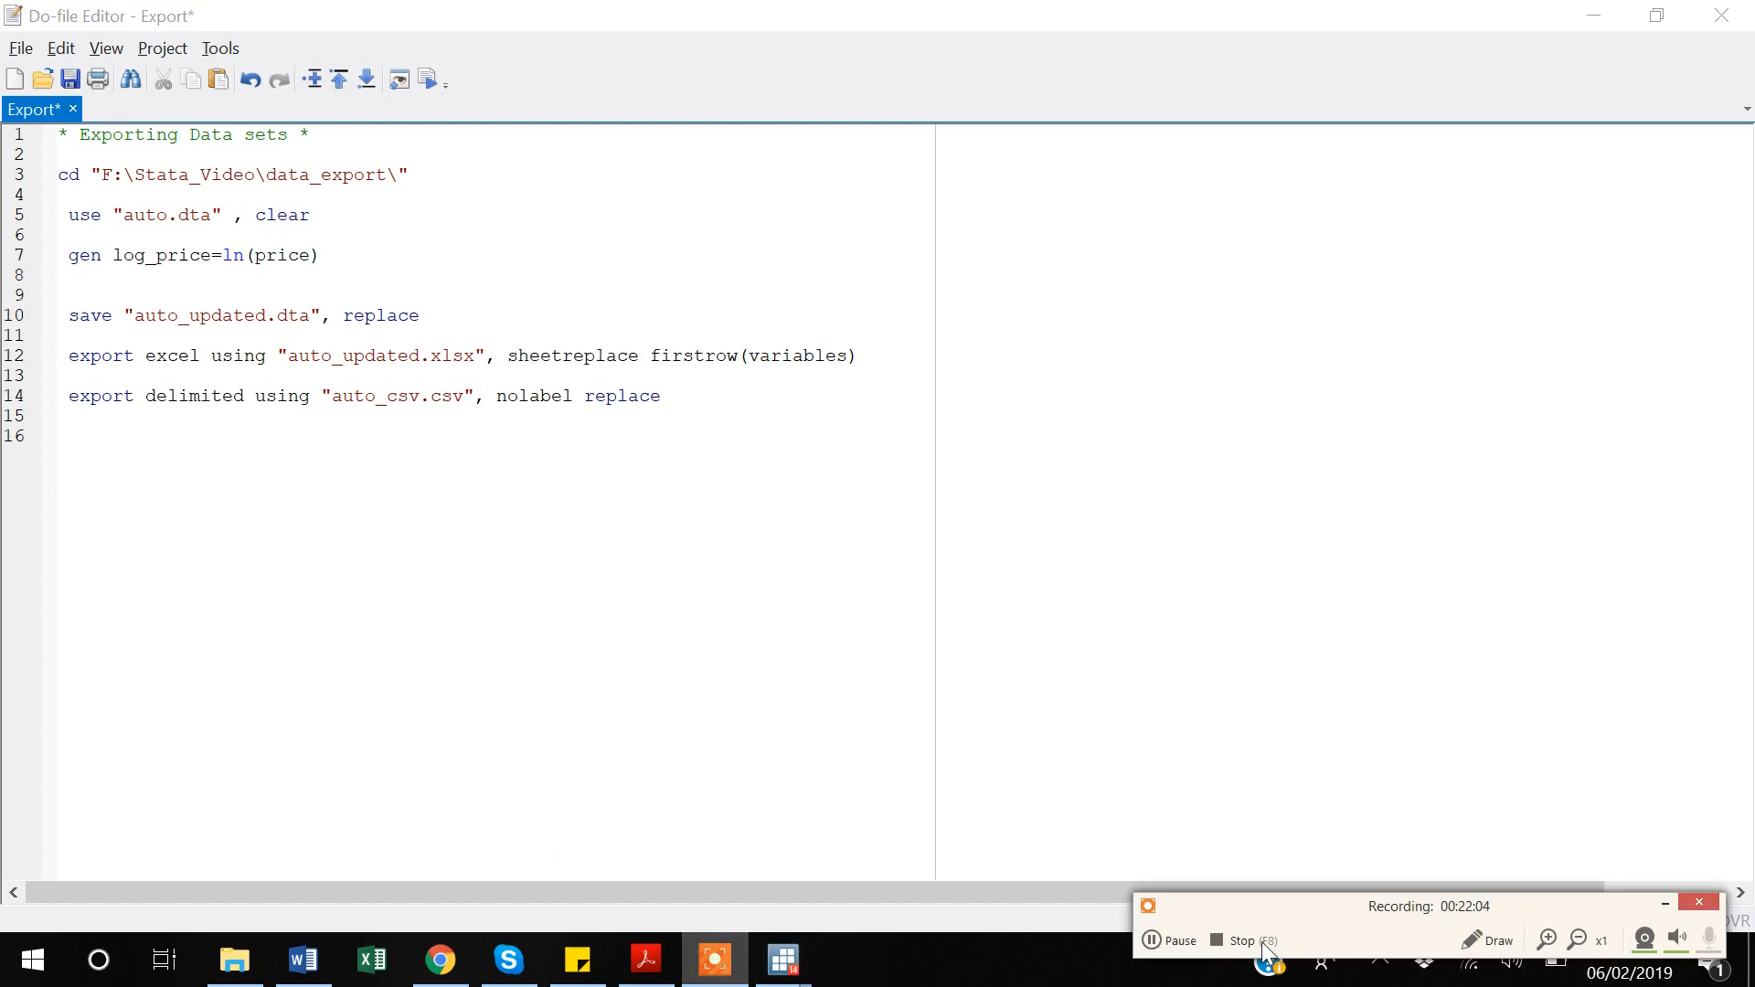